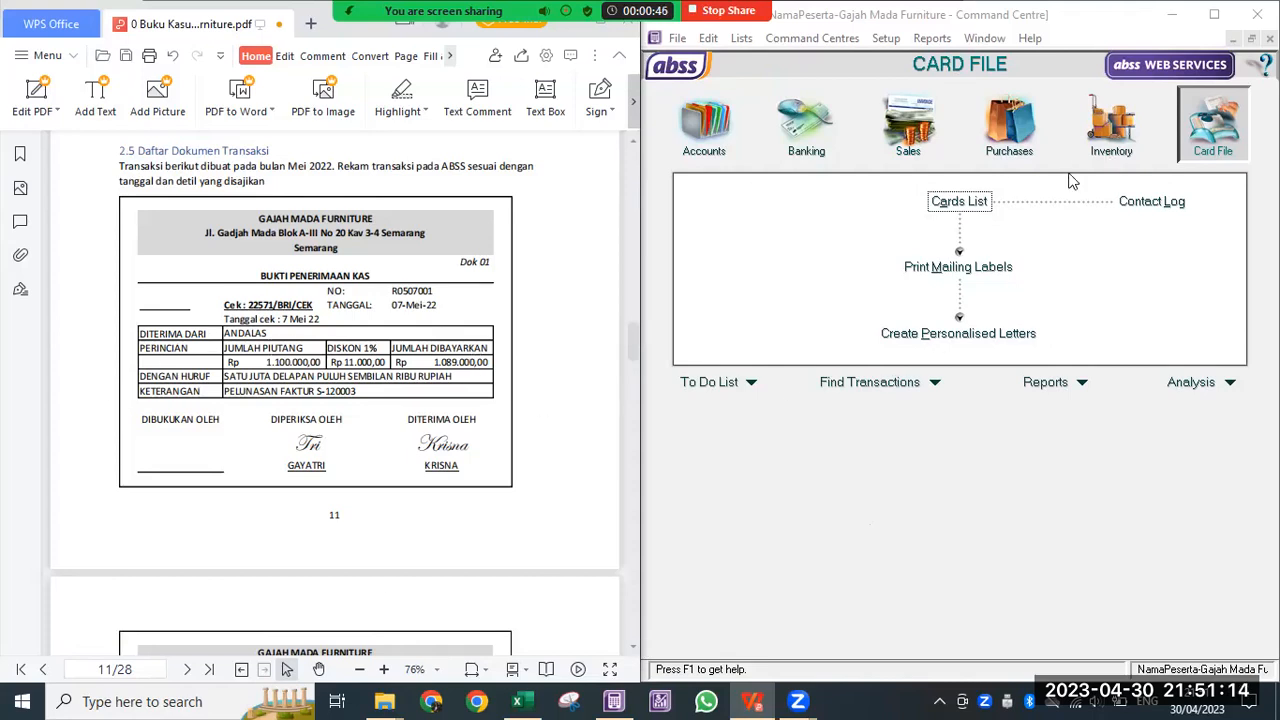
# Step: Create a new individual employee card from the cards list and enter the first employee's full name as last name
pyautogui.click(1207, 168)
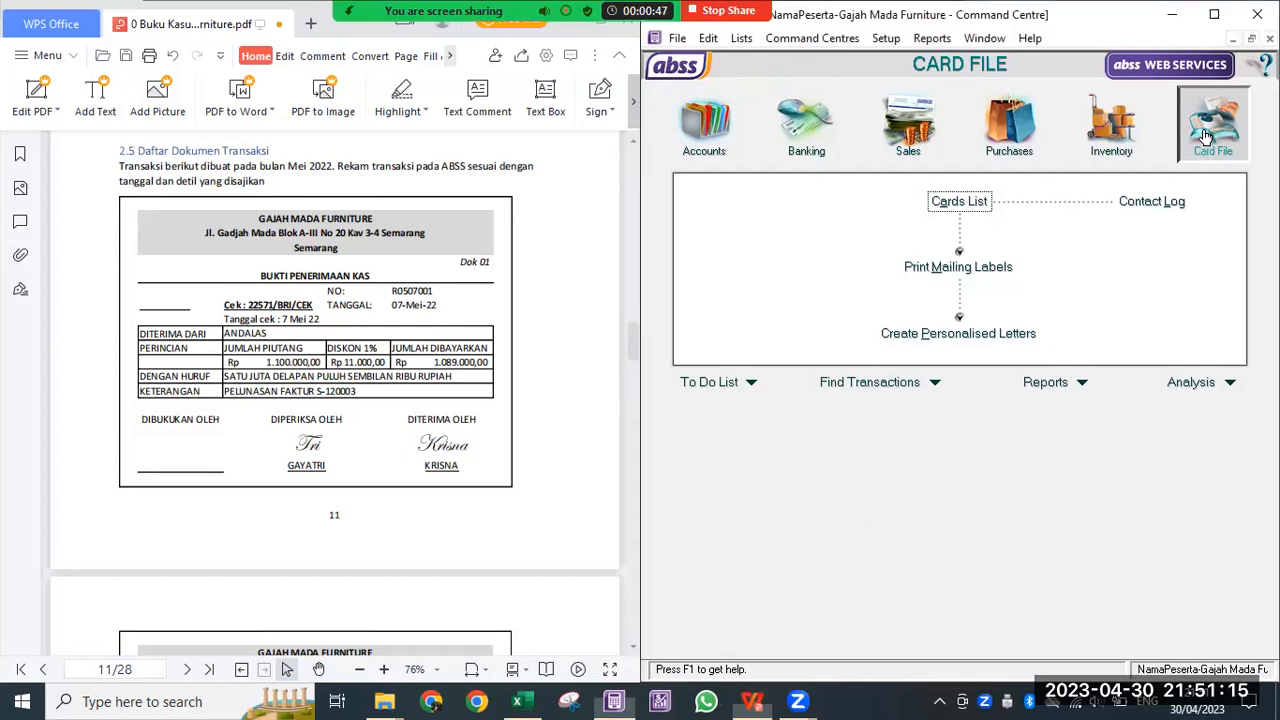
pyautogui.click(977, 205)
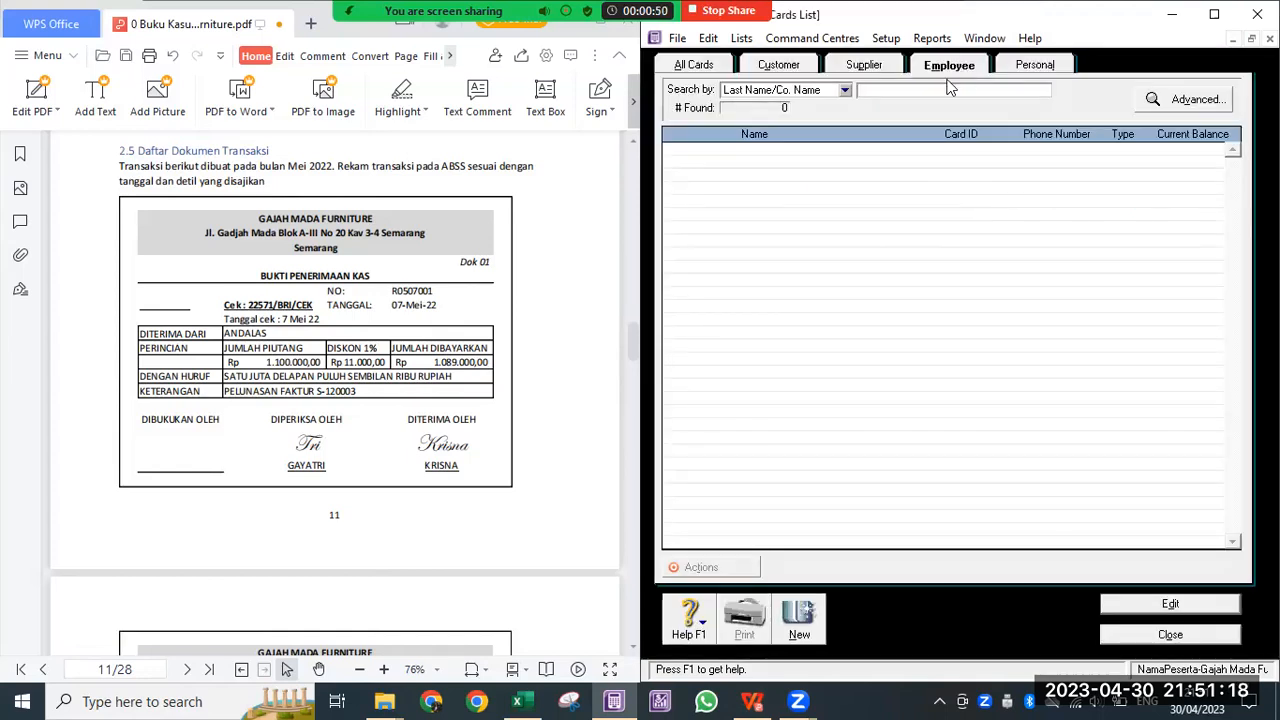
pyautogui.click(806, 630)
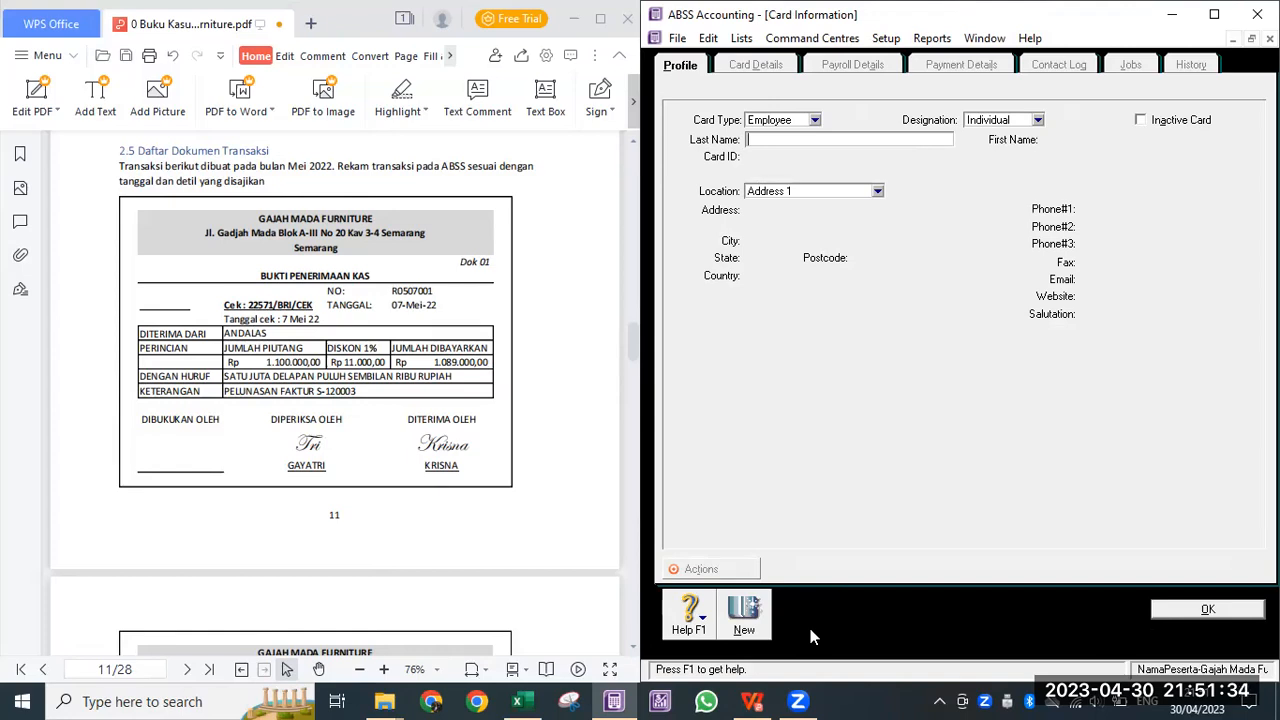
pyautogui.write('ARDIAN')
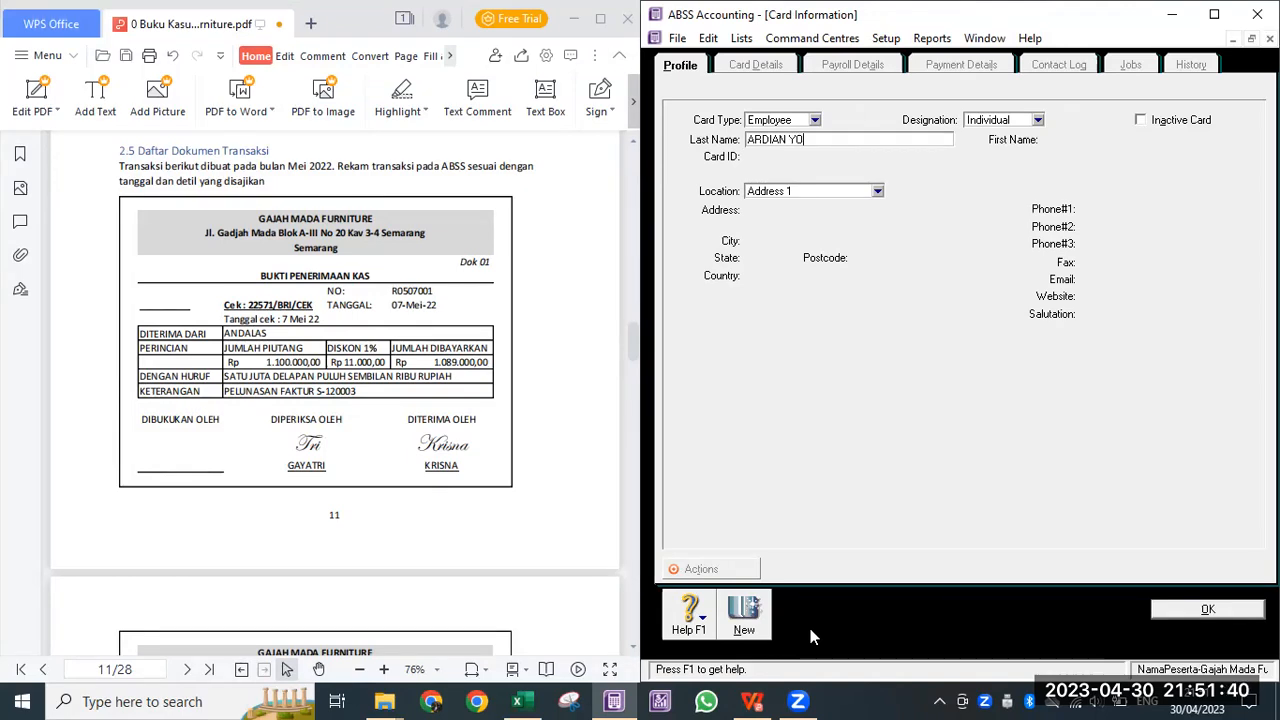
pyautogui.write(' YOGYAKARTA')
# Step: Add another employee card with the second employee's full name, save it and leave the cards list
pyautogui.click(750, 626)
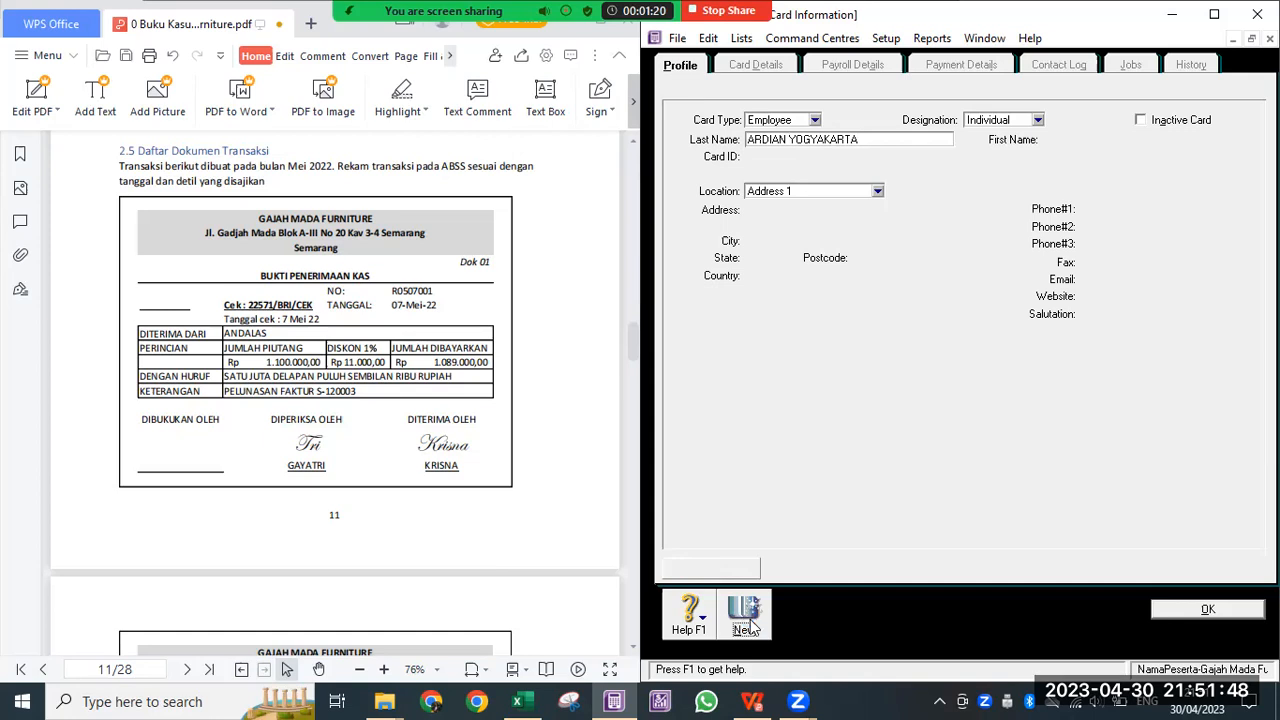
pyautogui.write('RANDY')
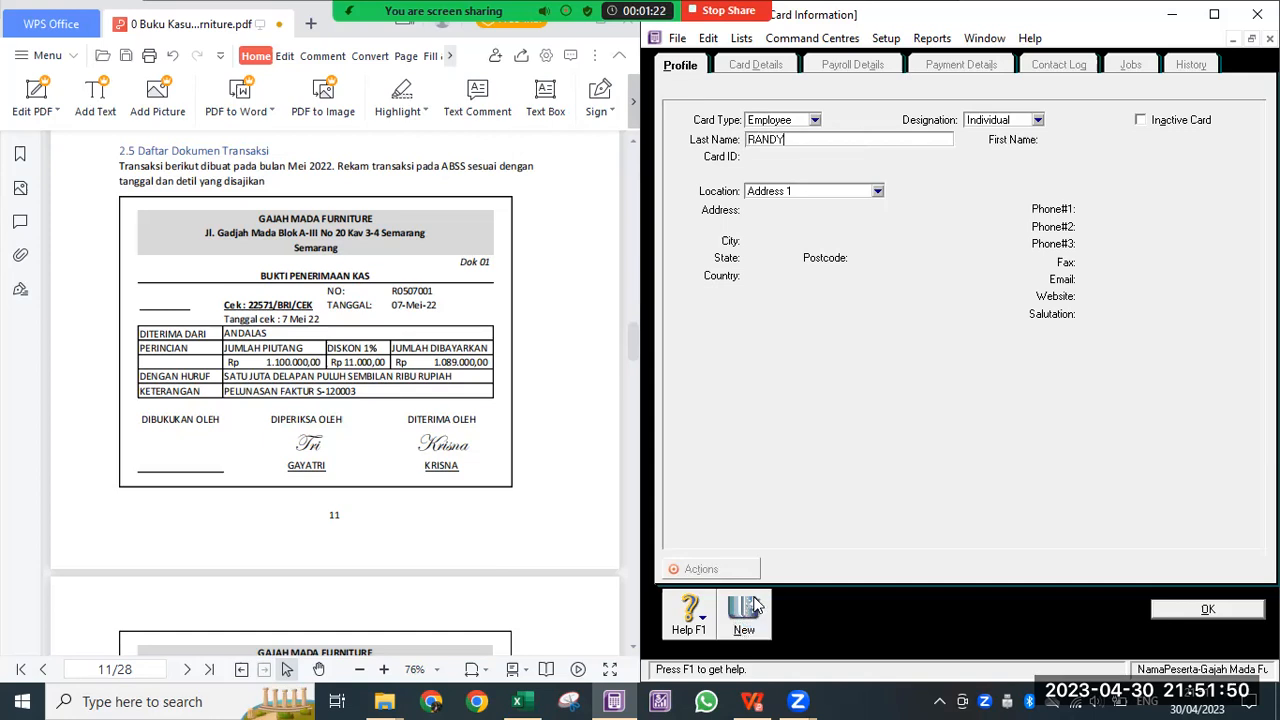
pyautogui.write(' SEMARANG')
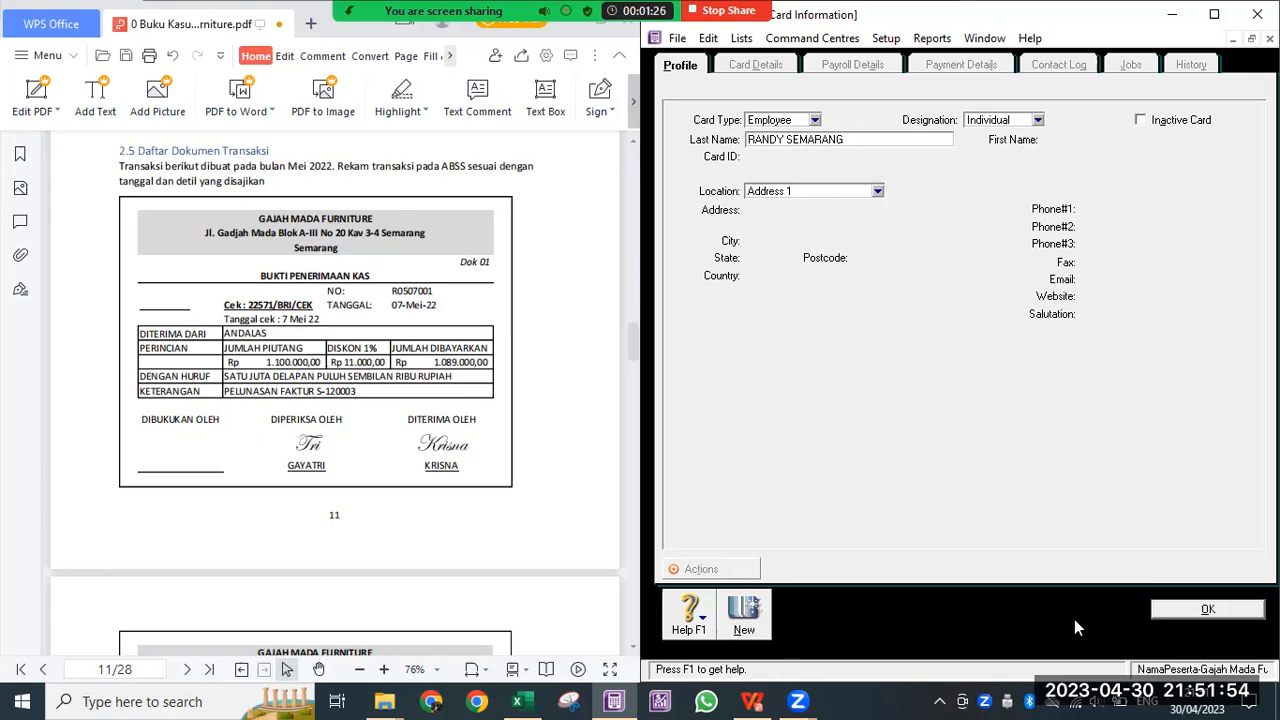
pyautogui.click(1194, 613)
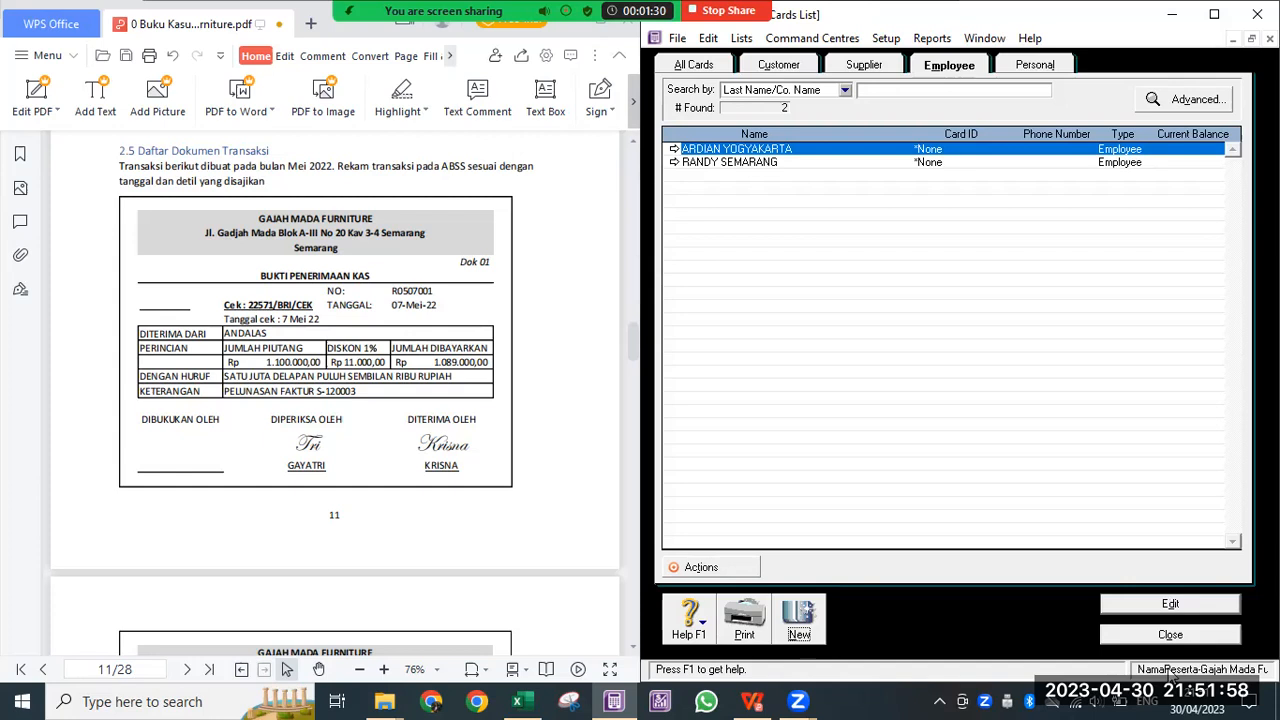
pyautogui.click(1181, 634)
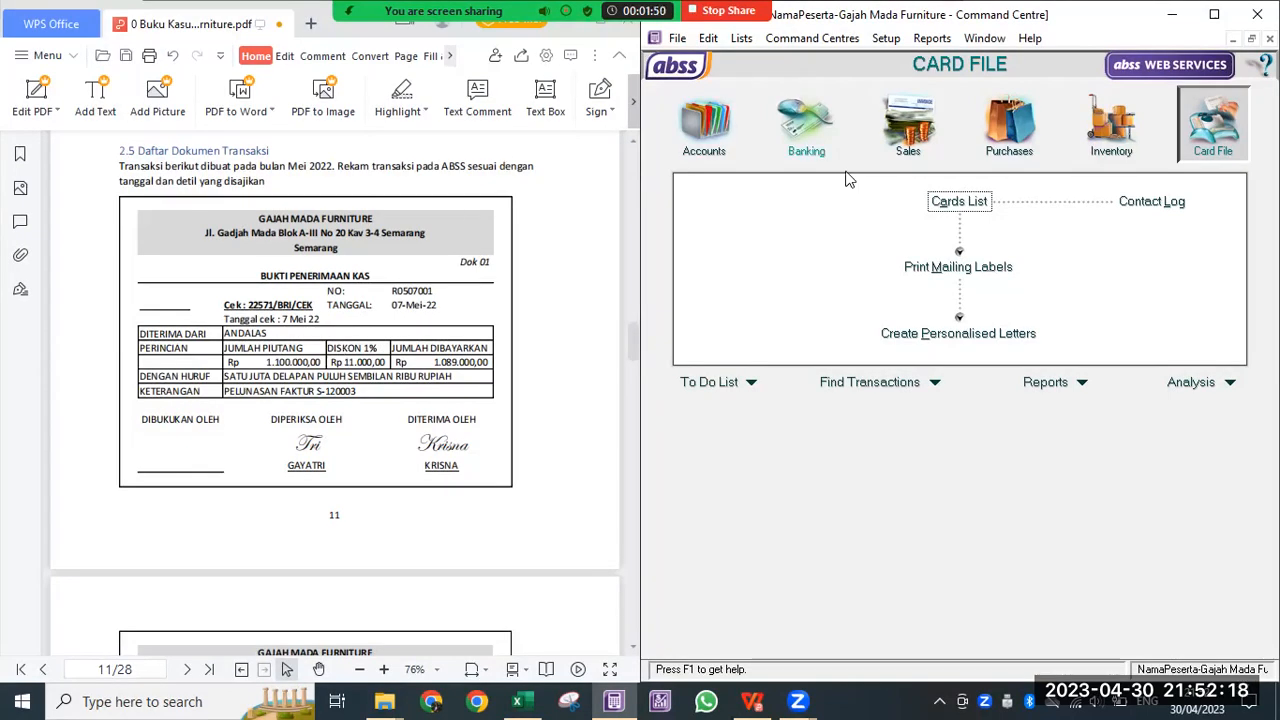
# Step: Check the customers' current balances in the cards list and close it
pyautogui.click(966, 202)
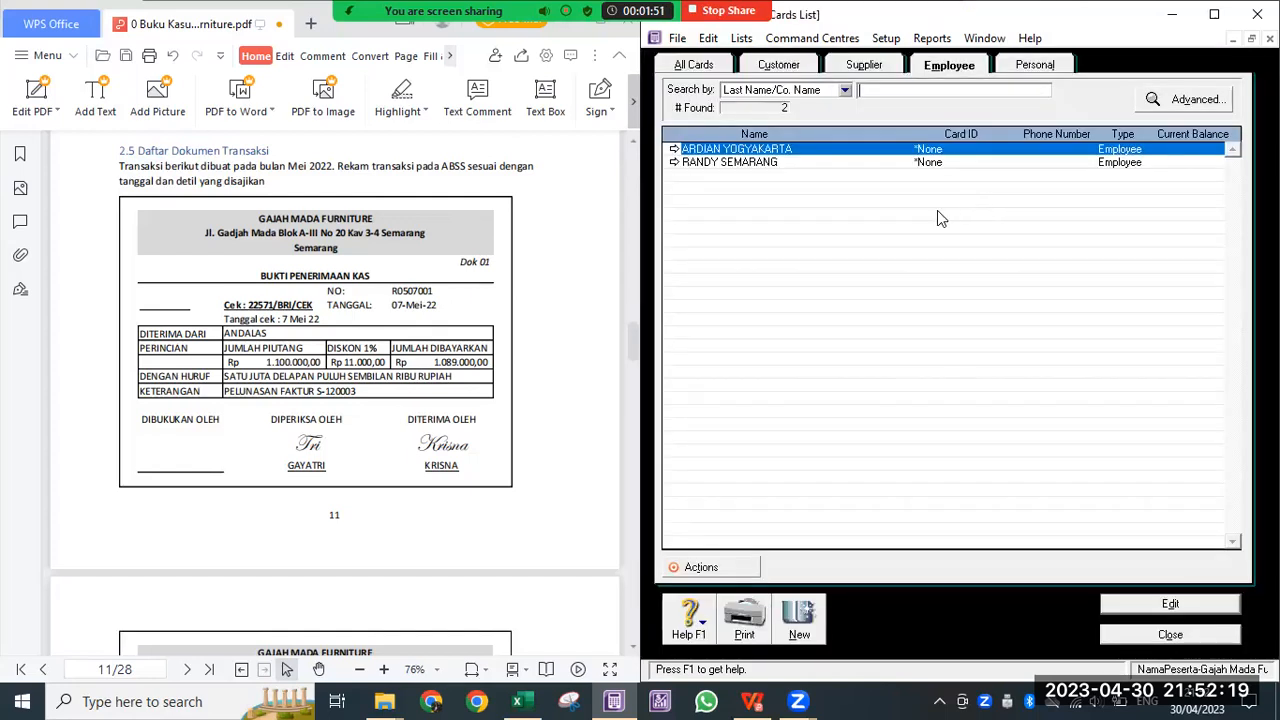
pyautogui.click(798, 67)
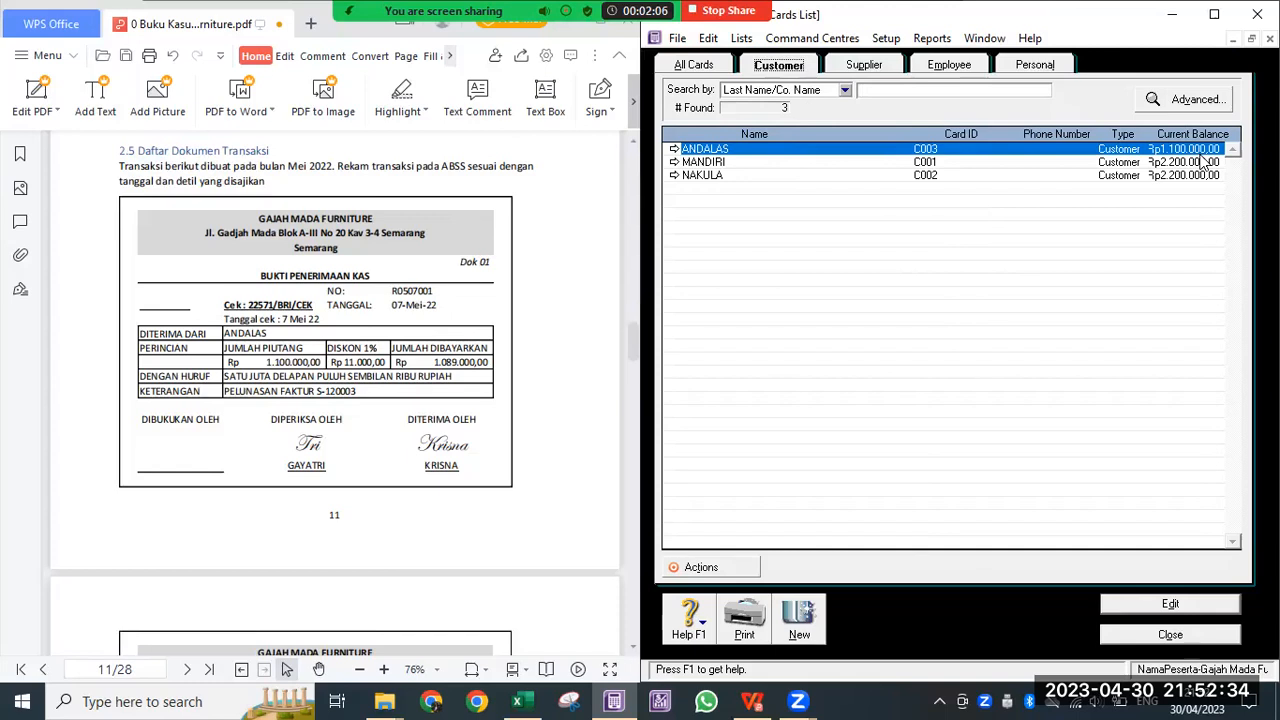
pyautogui.click(1170, 636)
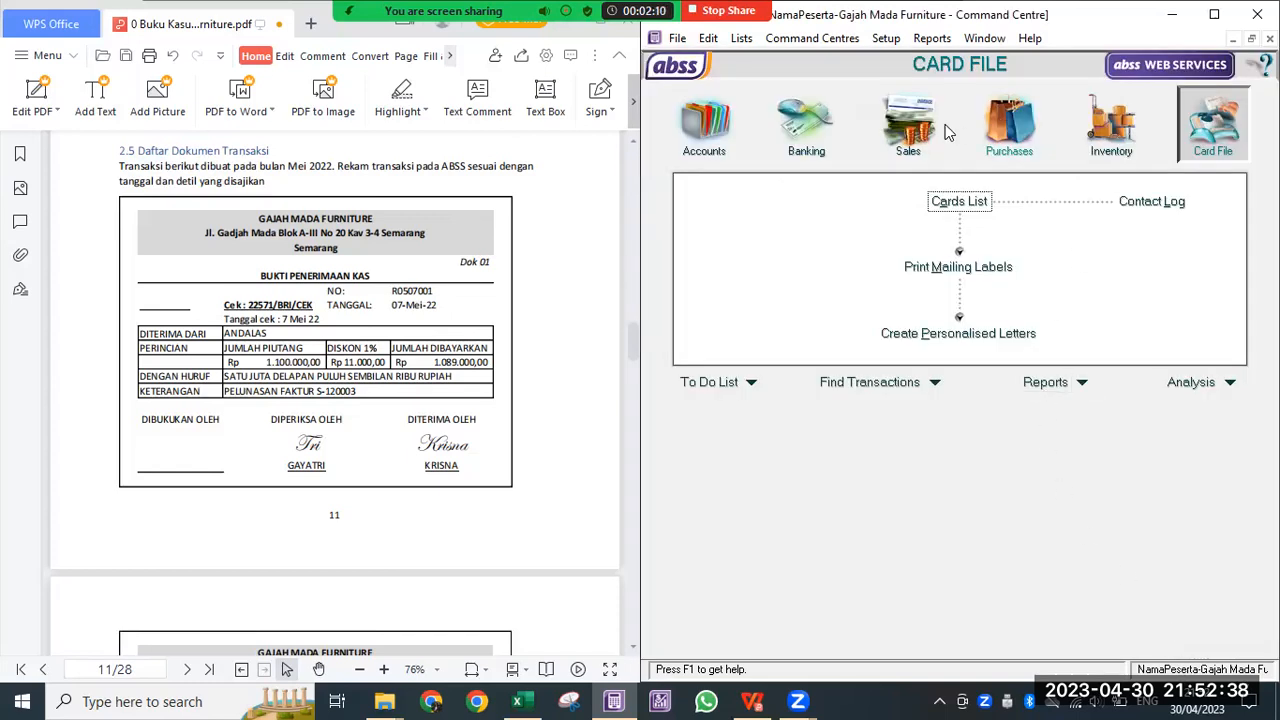
# Step: List the open invoices of all customers in the sales register, dated from 01/04/2020
pyautogui.click(910, 133)
pyautogui.click(962, 194)
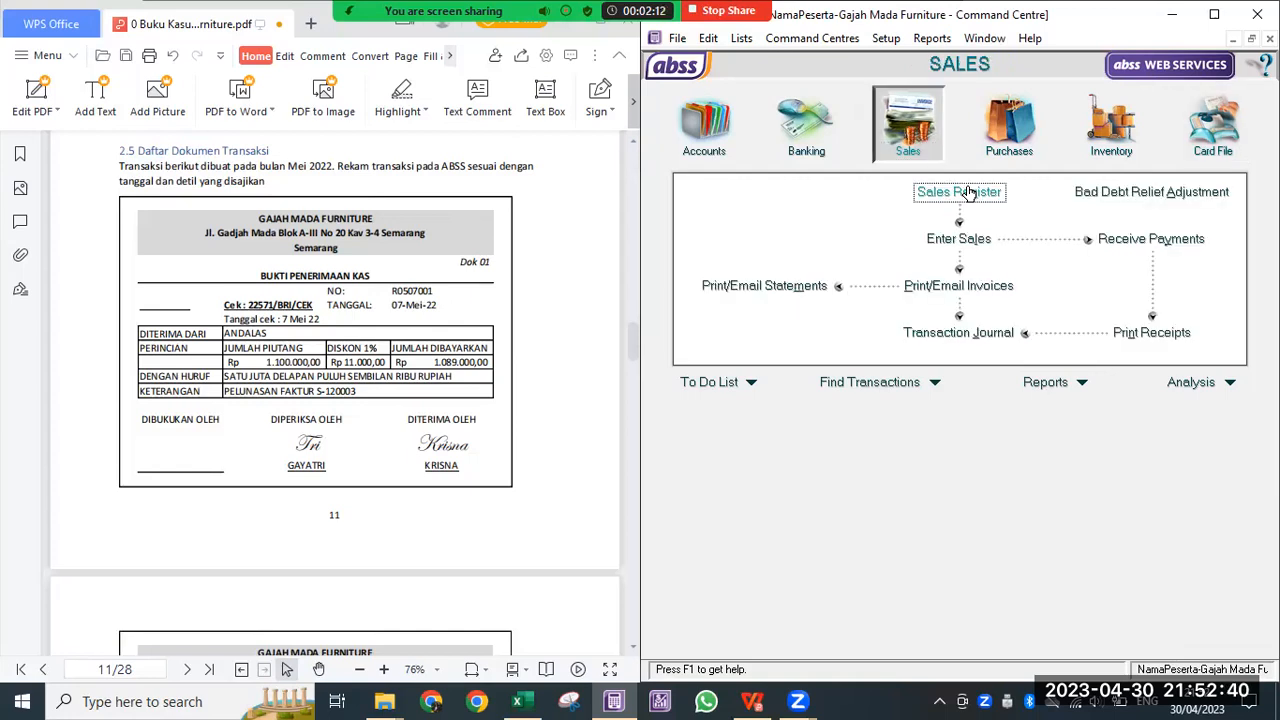
pyautogui.click(943, 72)
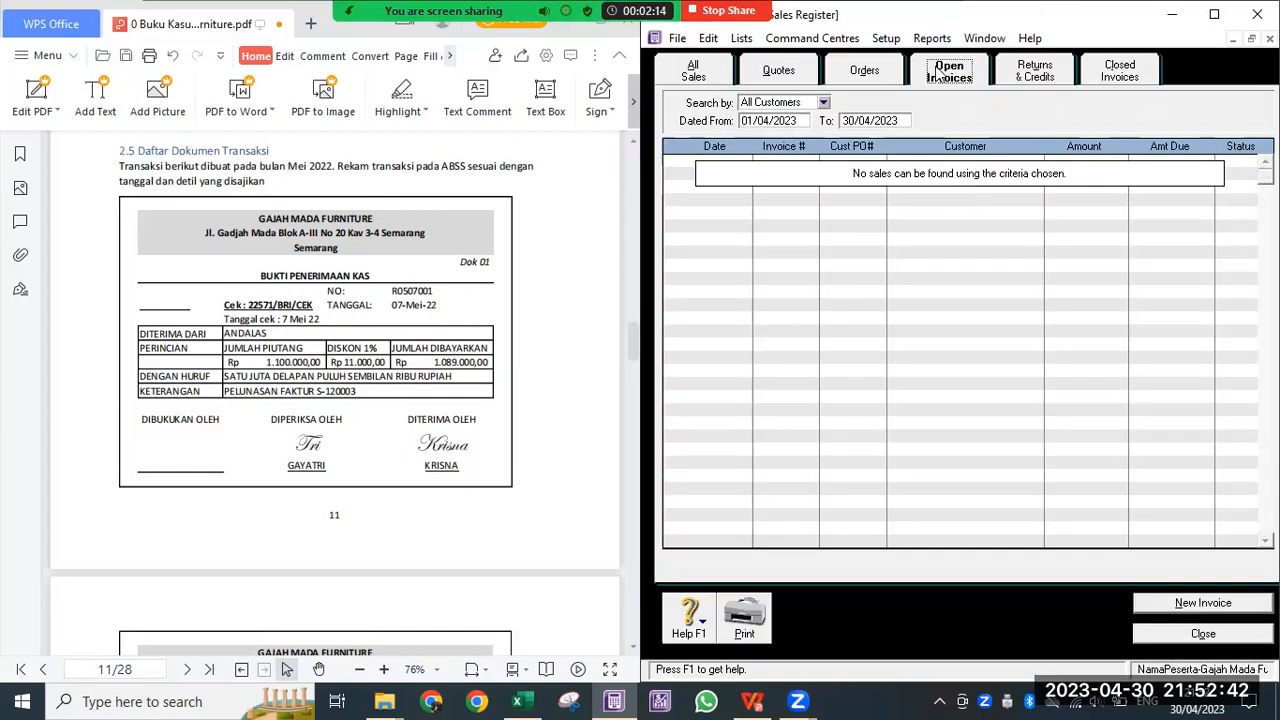
pyautogui.click(802, 122)
pyautogui.click(802, 122)
pyautogui.press('BackSpace')
pyautogui.write('0')
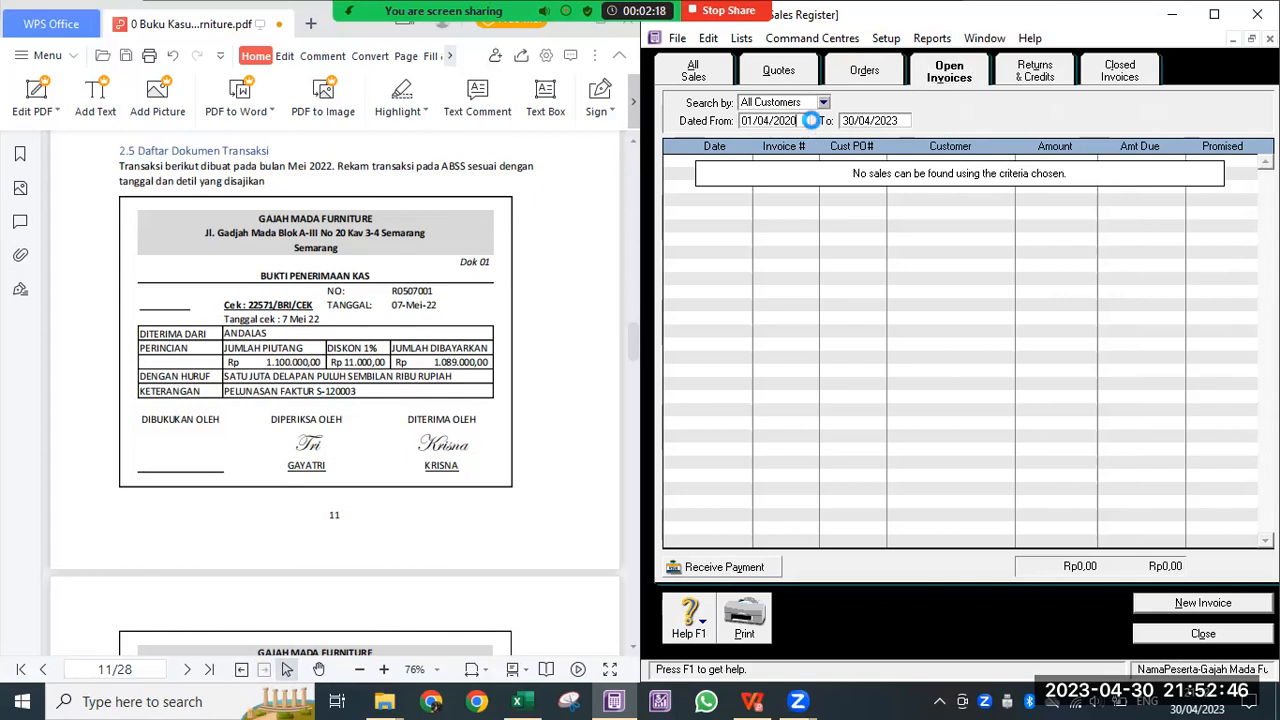
pyautogui.press('Tab')
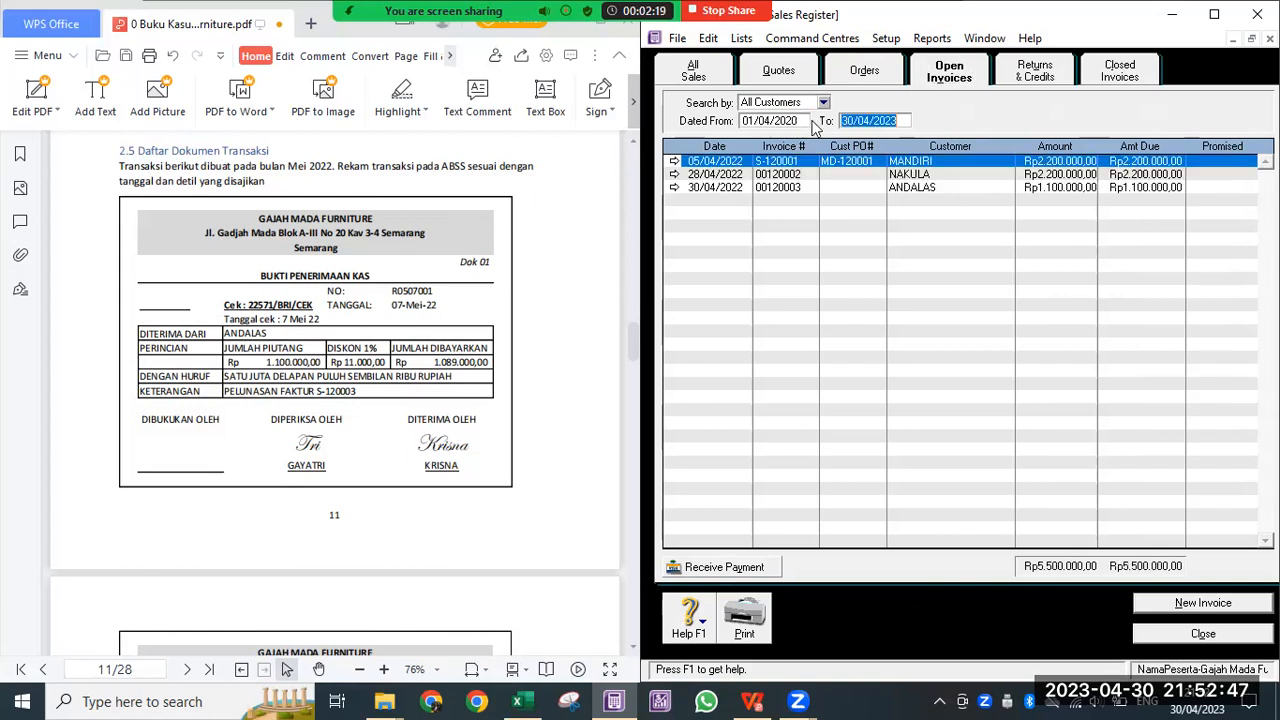
# Step: Receive payment on the ANDALAS invoice with a discount of Rp11.000 and an amount received of Rp1.089.000
pyautogui.click(935, 192)
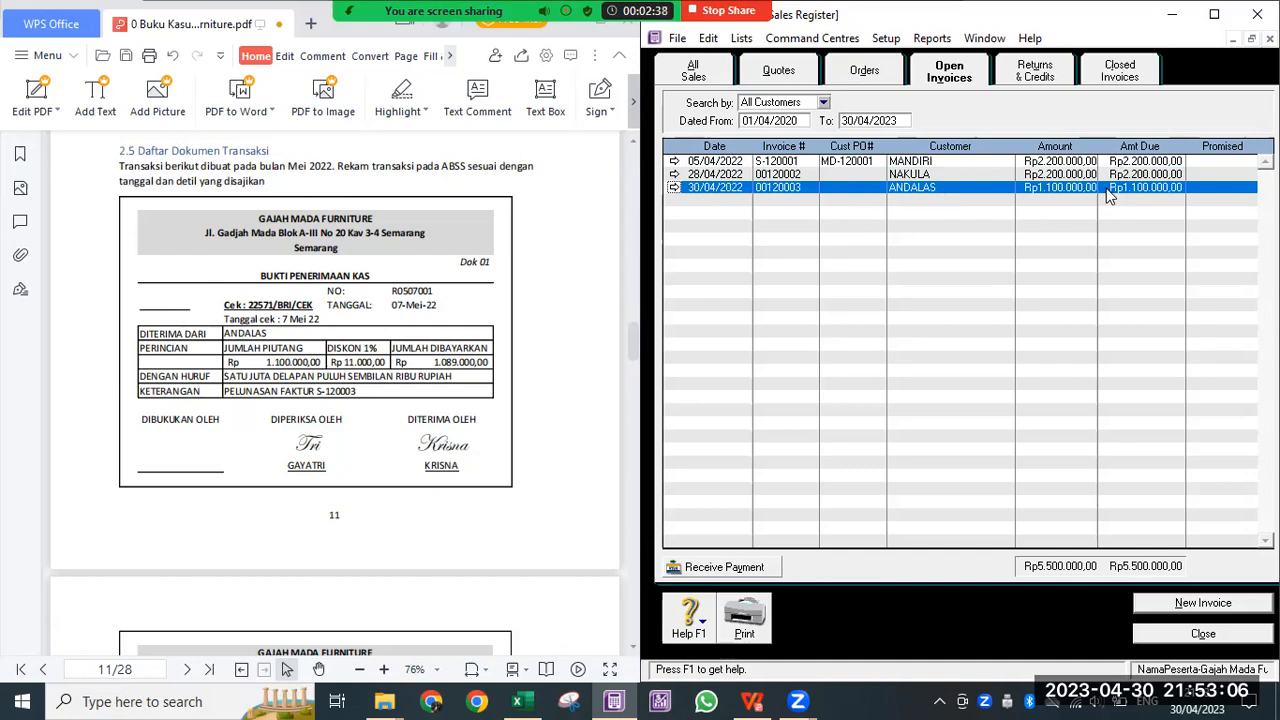
pyautogui.click(762, 567)
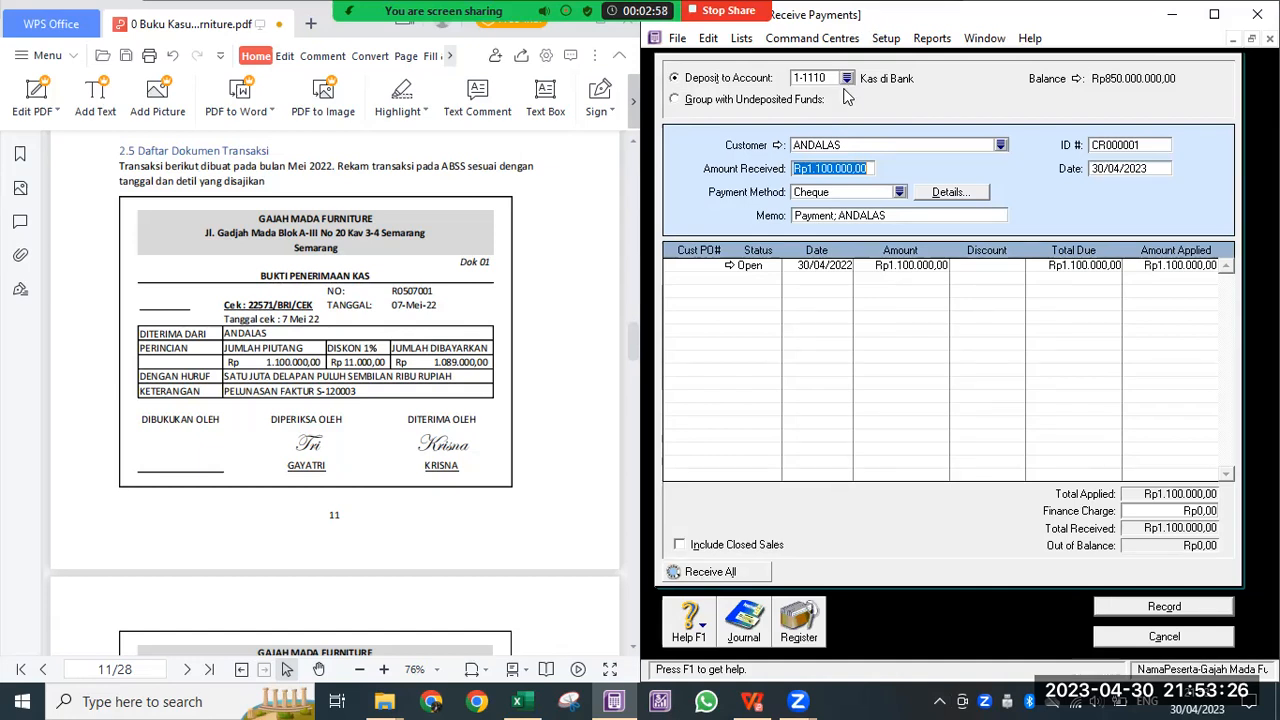
pyautogui.click(968, 266)
pyautogui.write('11.000')
pyautogui.press('Tab')
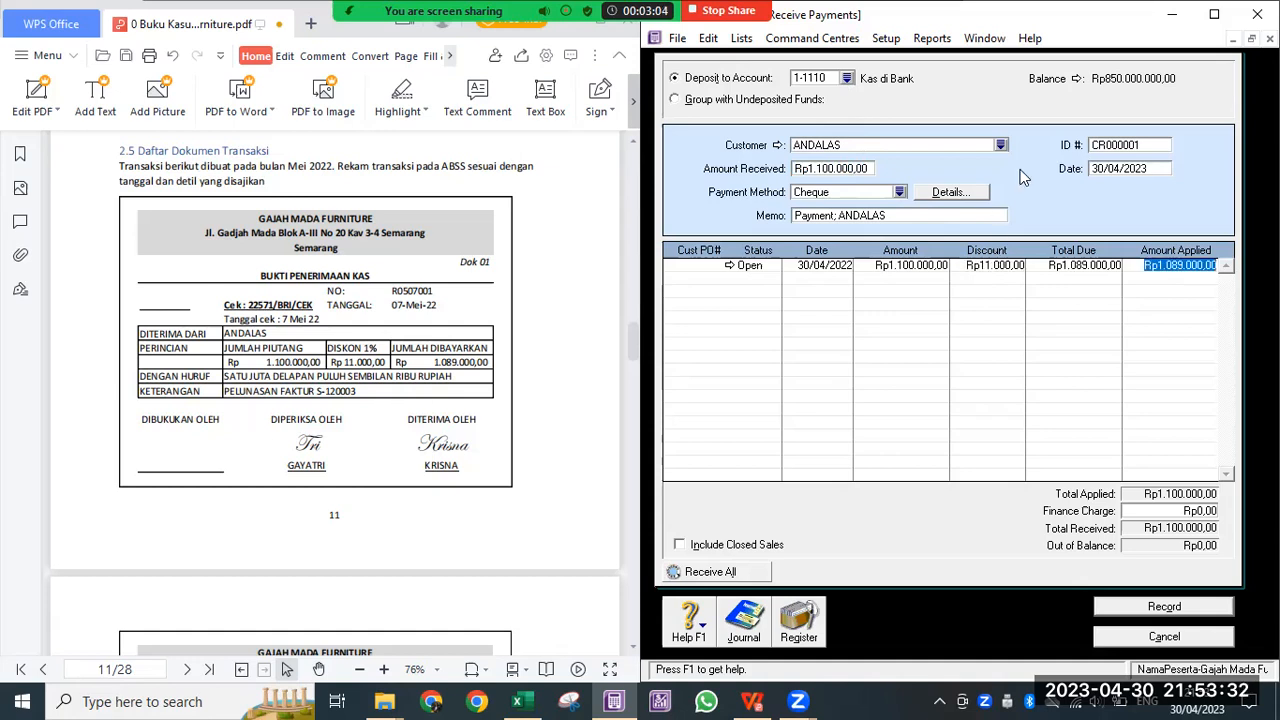
pyautogui.click(824, 170)
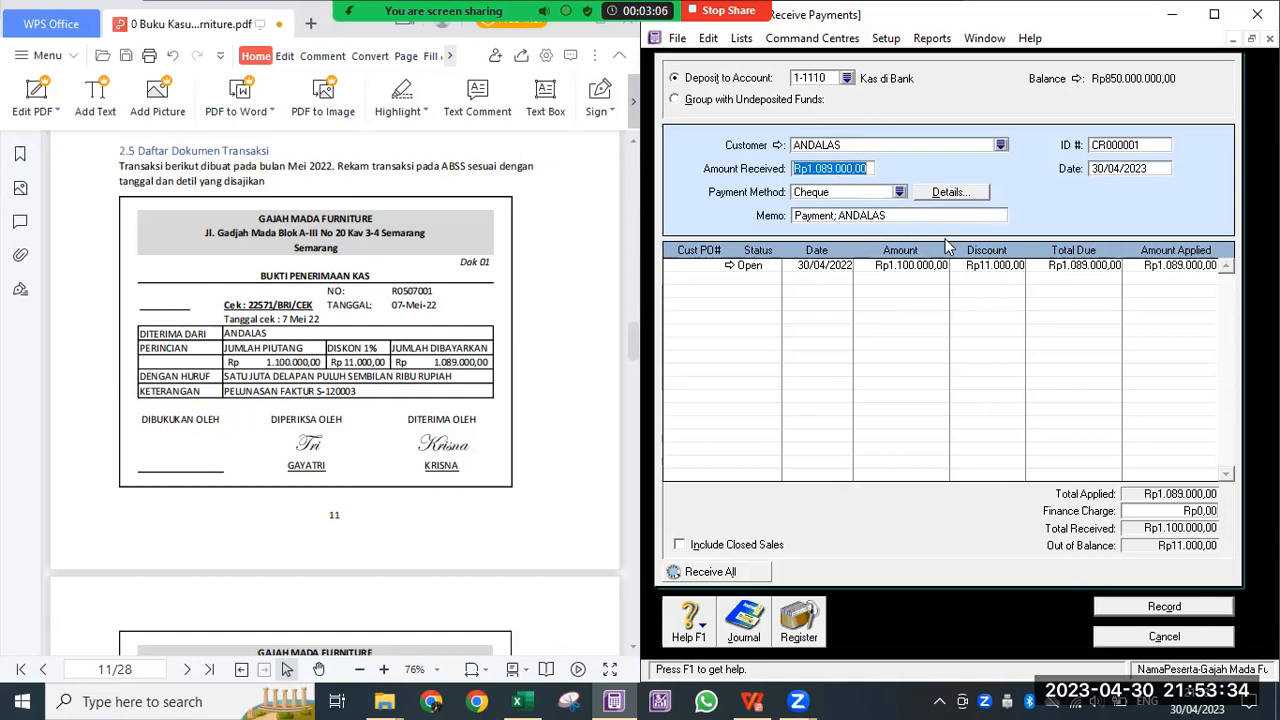
pyautogui.press('Tab')
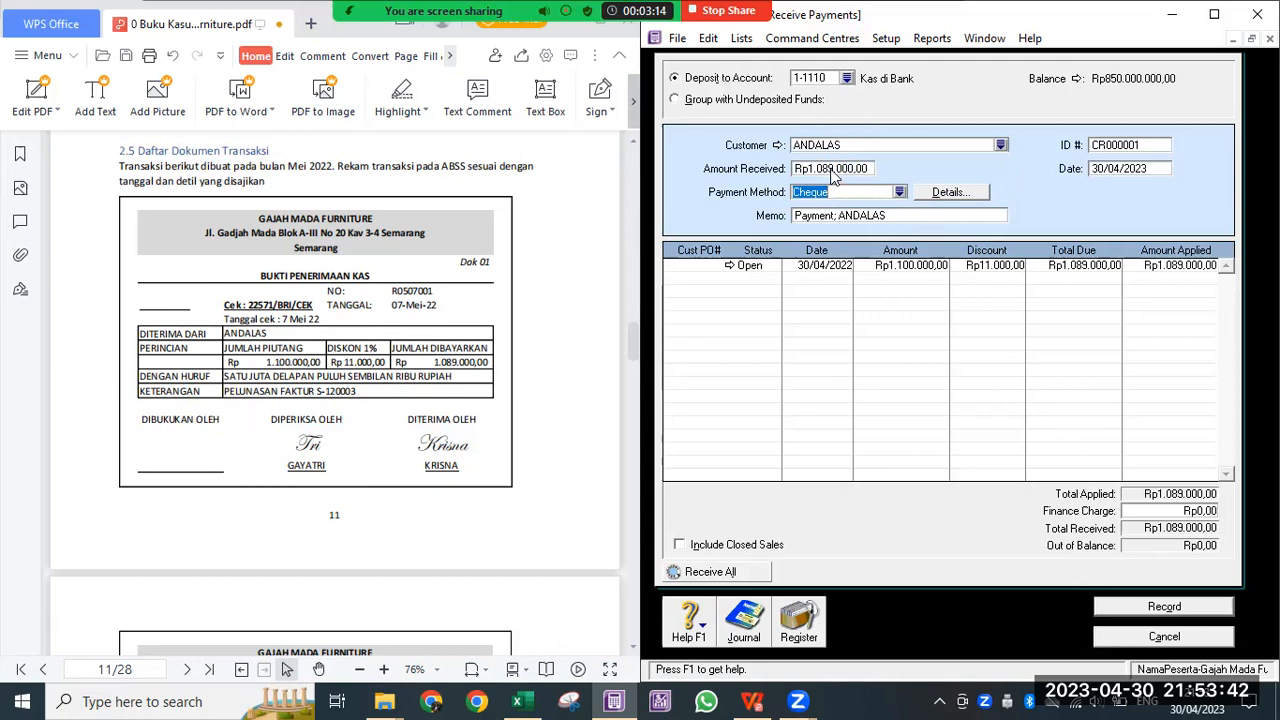
# Step: Date the payment 07/05/2022 and set its ID to R0507001, copied from the cash receipt in the PDF
pyautogui.click(1107, 172)
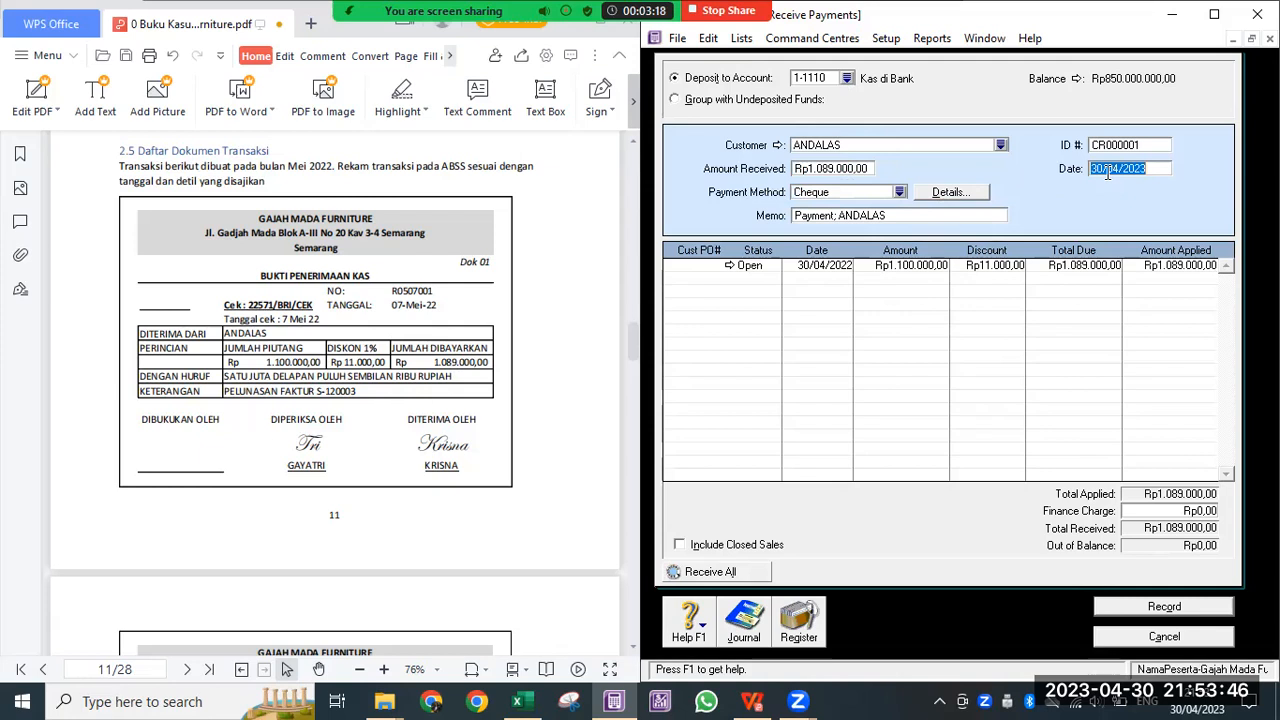
pyautogui.write('7/05/2022')
pyautogui.press('Tab')
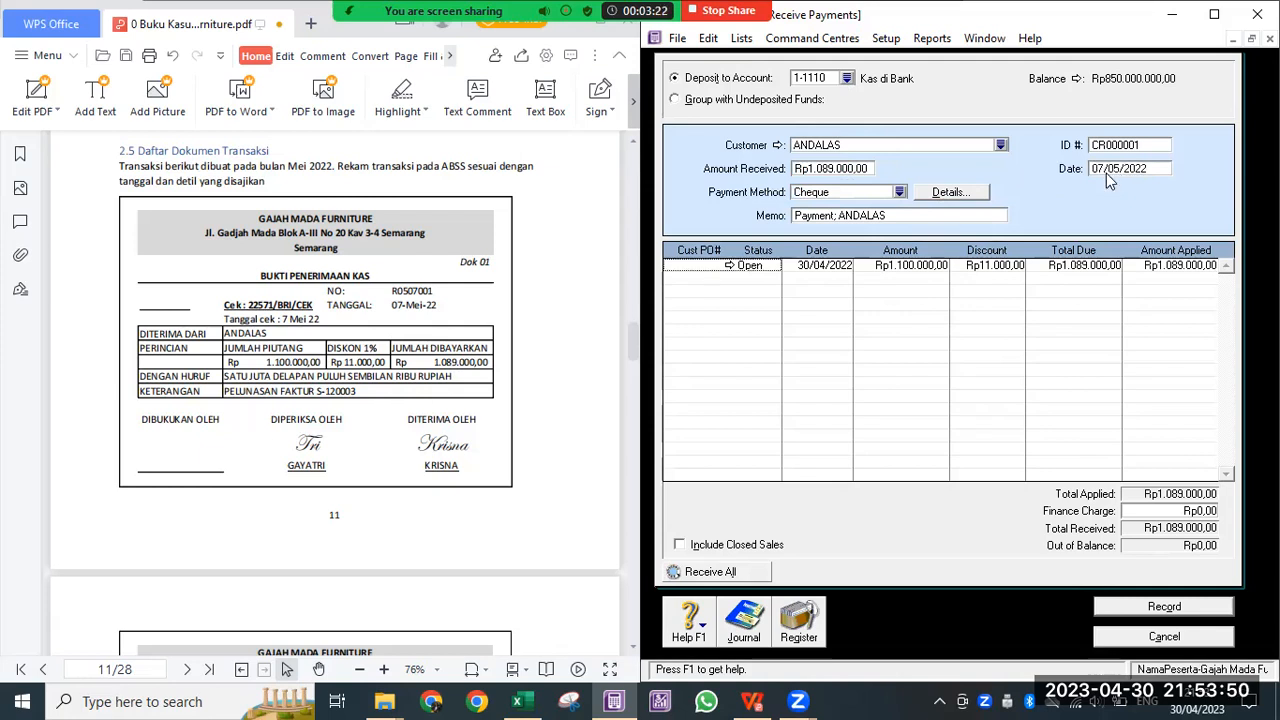
pyautogui.moveTo(396, 290); pyautogui.dragTo(461, 313)
pyautogui.hotkey('ctrl', 'c')
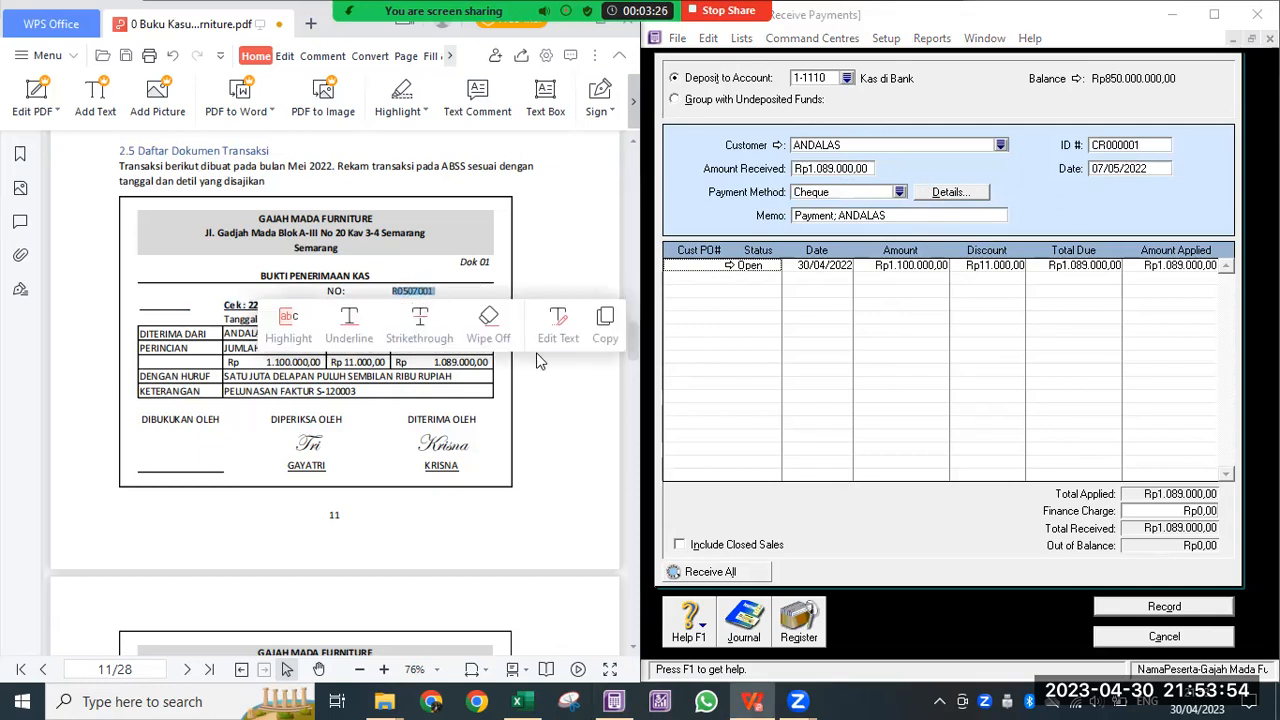
pyautogui.click(1130, 145)
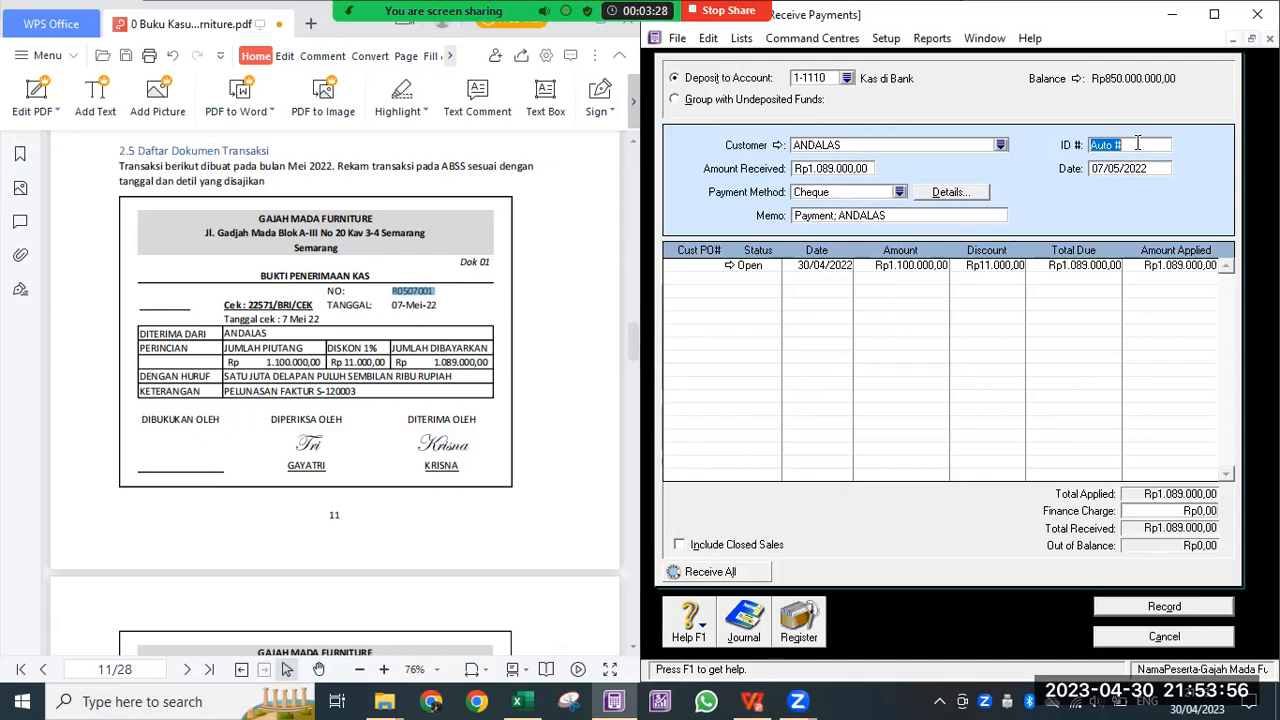
pyautogui.hotkey('ctrl', 'v')
pyautogui.press('Tab')
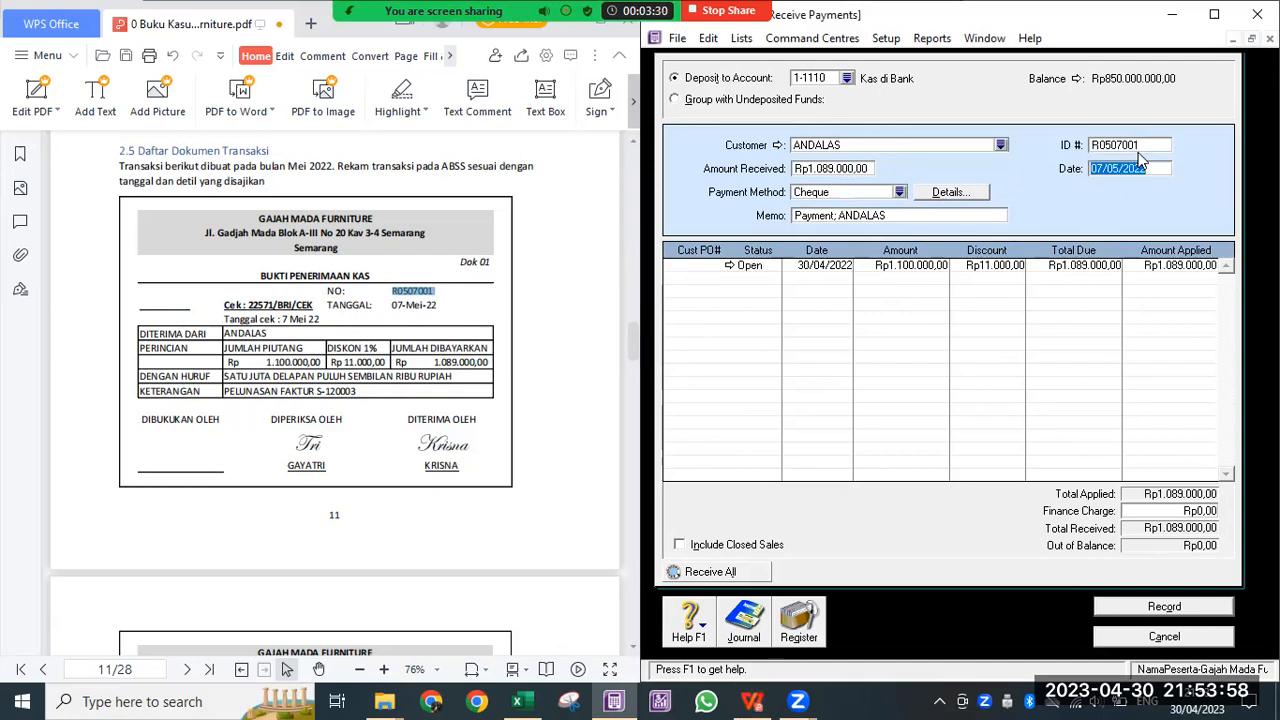
# Step: Change the payment memo to "PELUNASAN PIUTANG ANDALAS"
pyautogui.click(840, 218)
pyautogui.moveTo(838, 218); pyautogui.dragTo(755, 216)
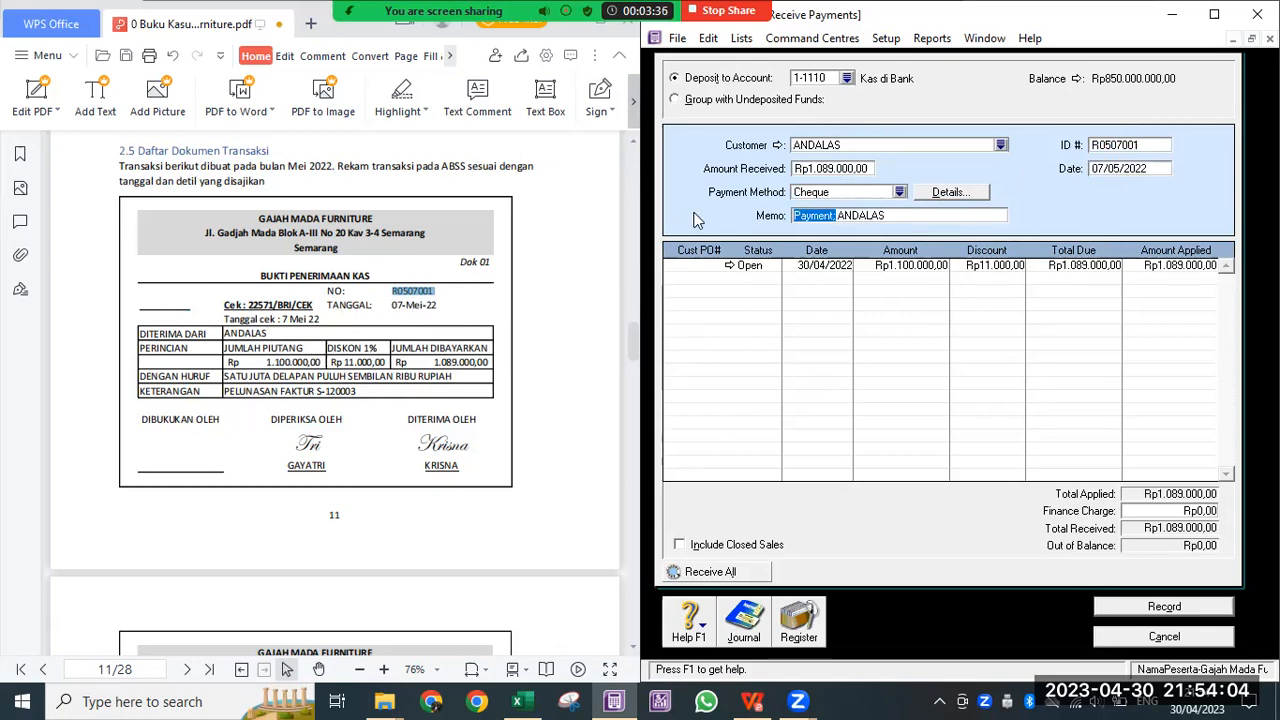
pyautogui.write('PELUNASA')
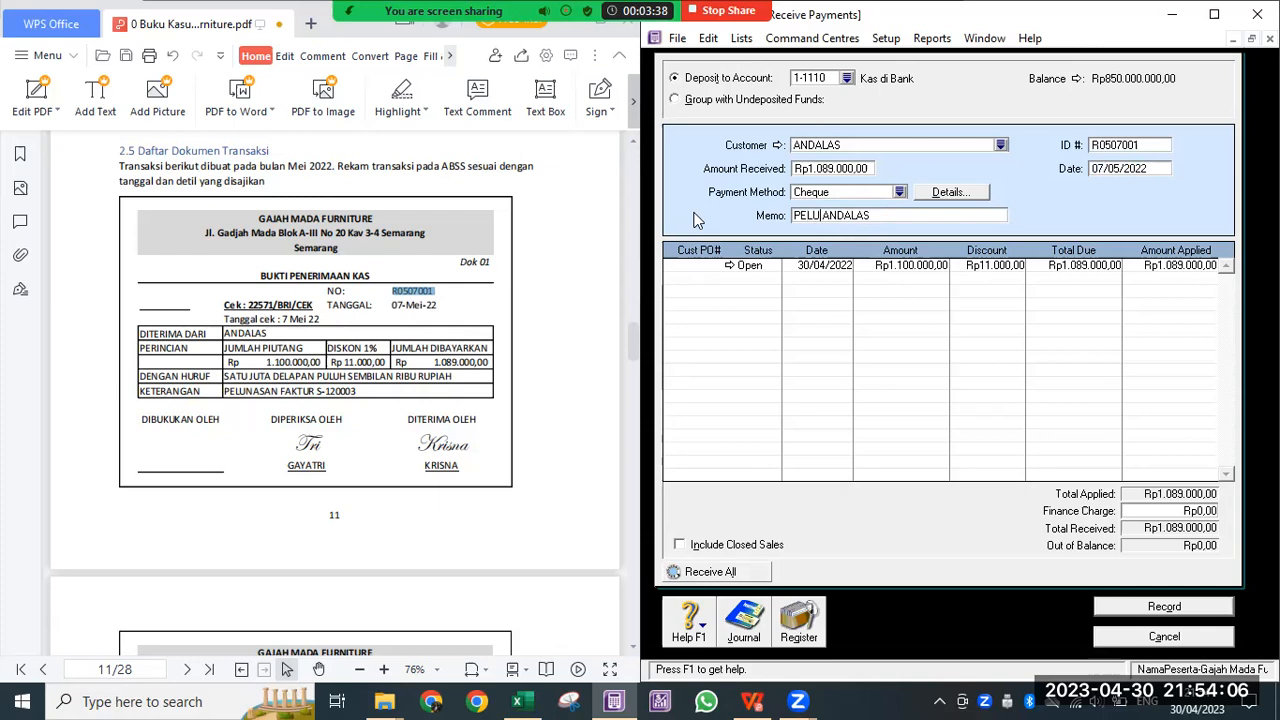
pyautogui.write('N PIU')
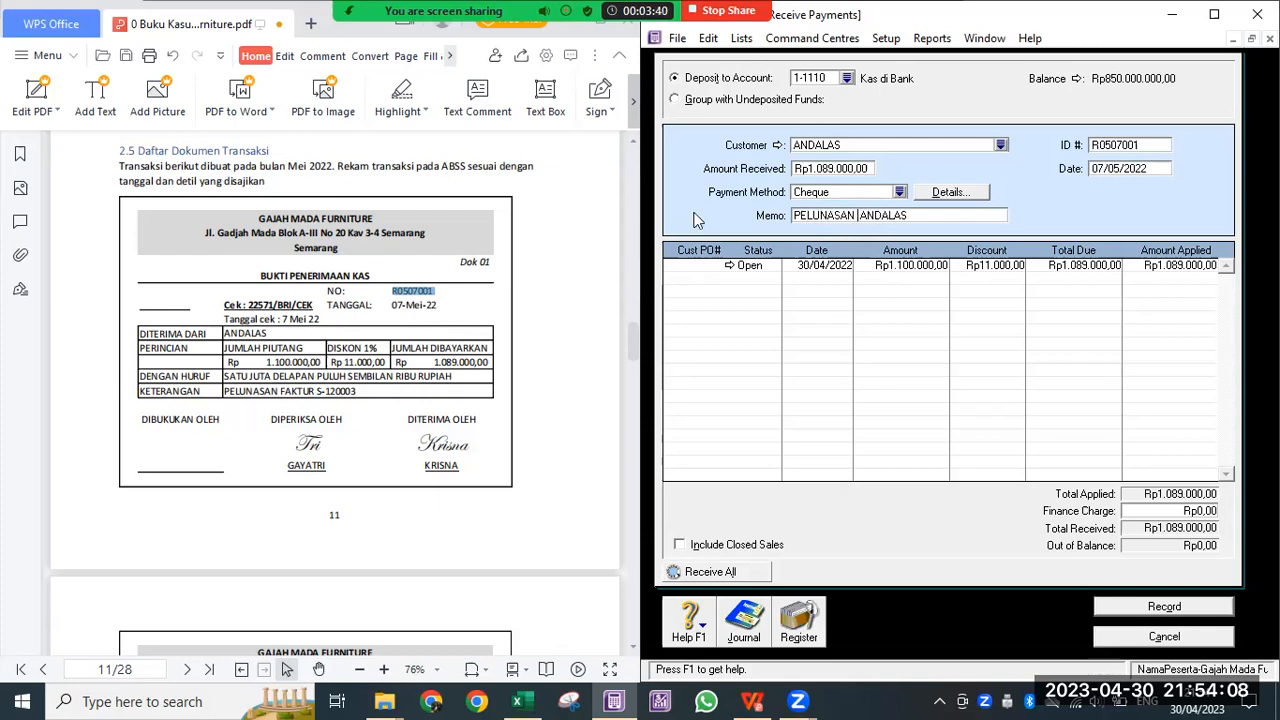
pyautogui.write('TANG')
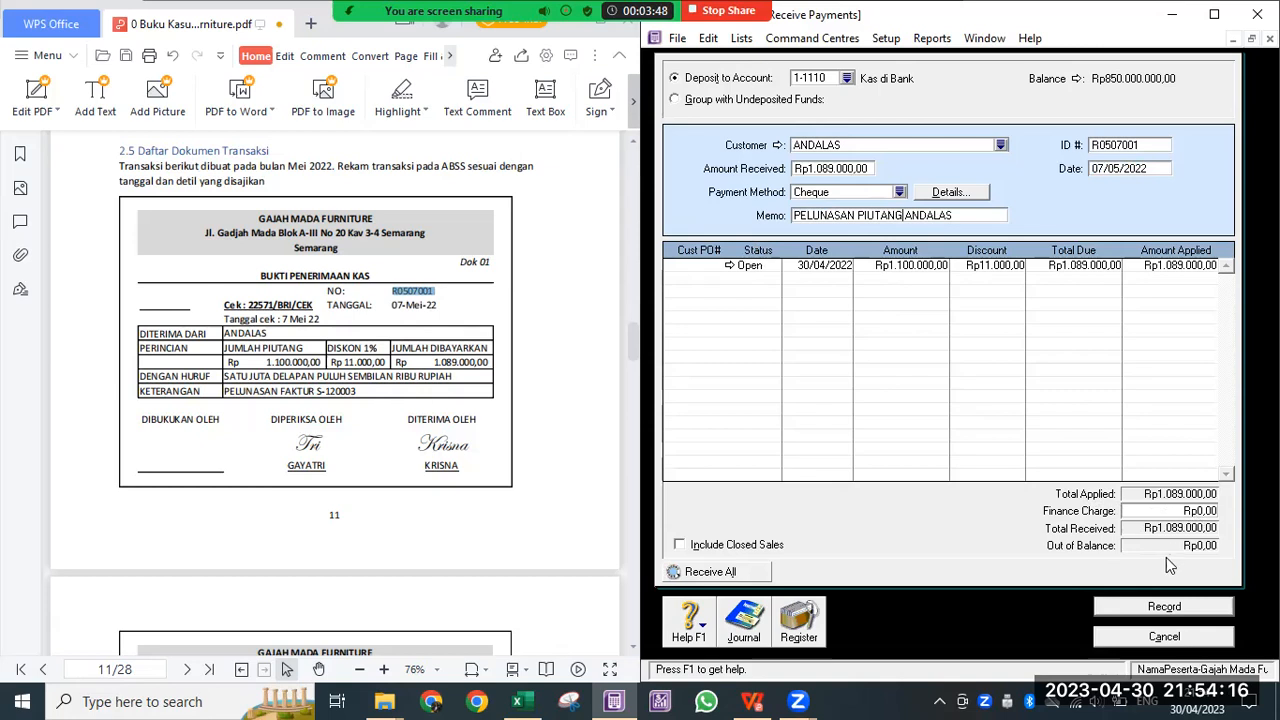
# Step: Review the recap of the payment's journal entries and record the payment without printing the discount credit memo
pyautogui.hotkey('ctrl', 'r')
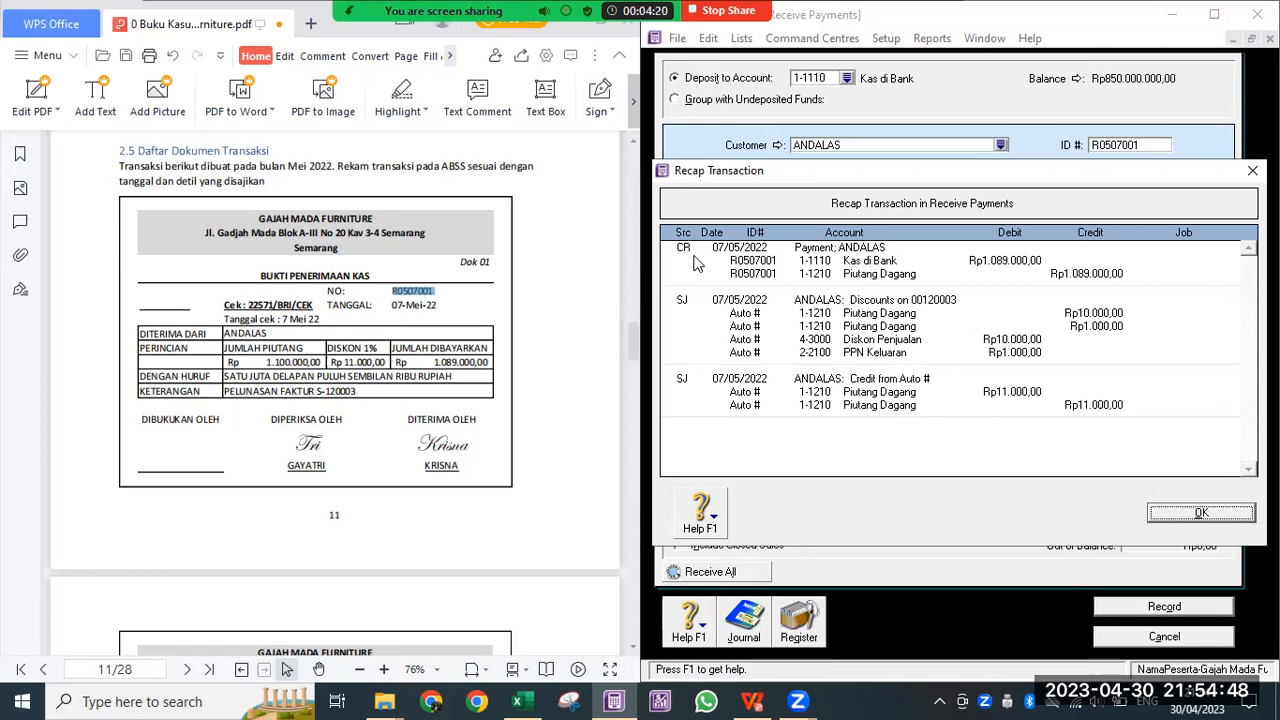
pyautogui.click(1201, 512)
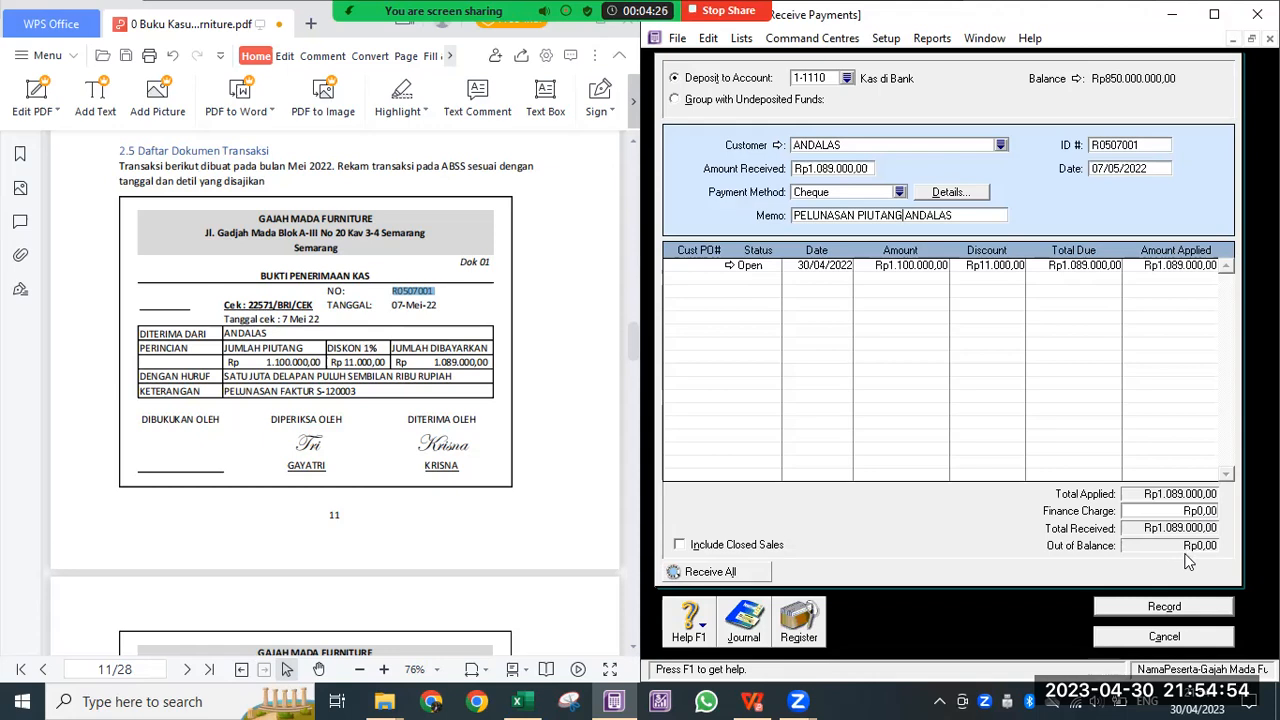
pyautogui.click(1163, 607)
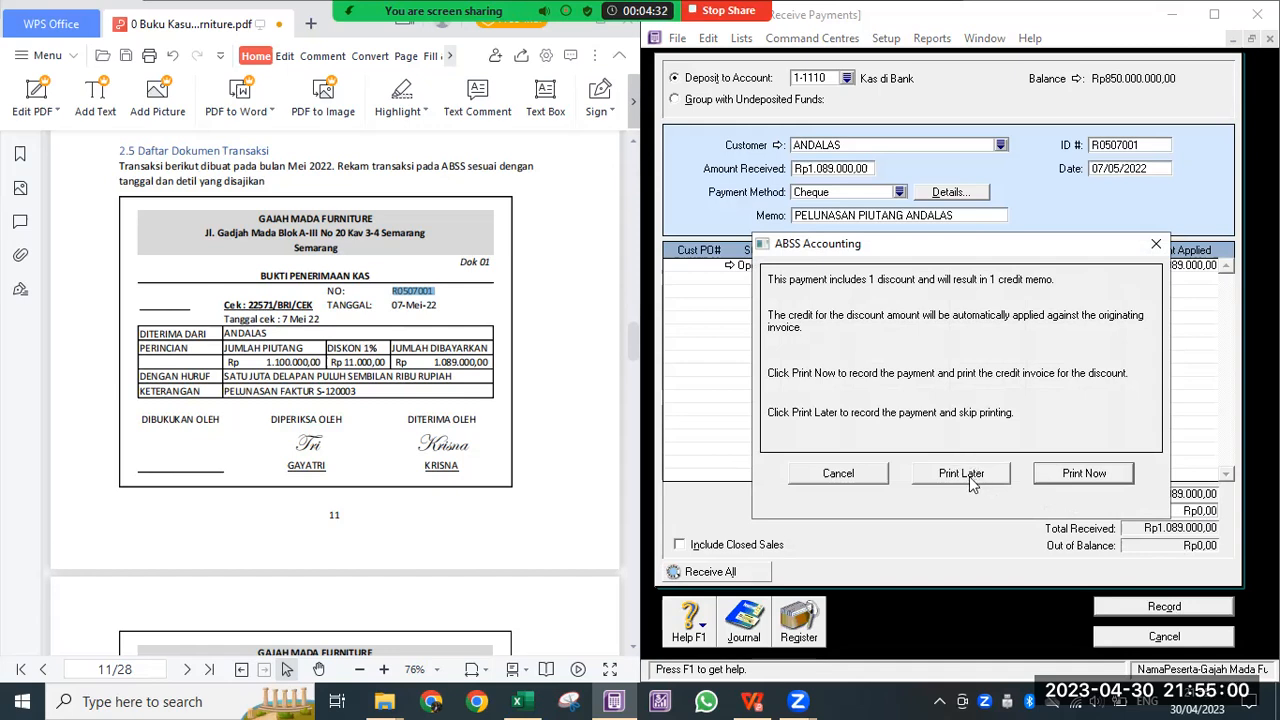
pyautogui.click(968, 482)
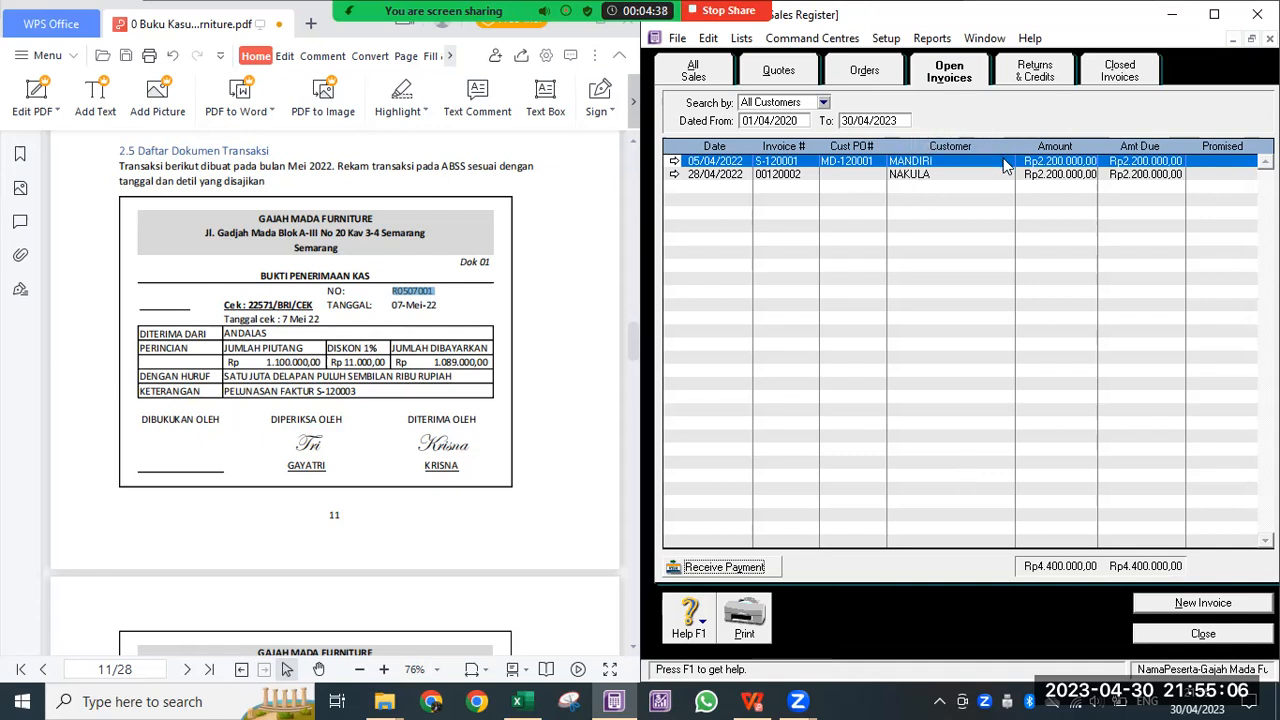
# Step: Check the sales register's returns and credits and its closed invoices for the recorded ANDALAS payment
pyautogui.click(1068, 70)
pyautogui.click(1100, 72)
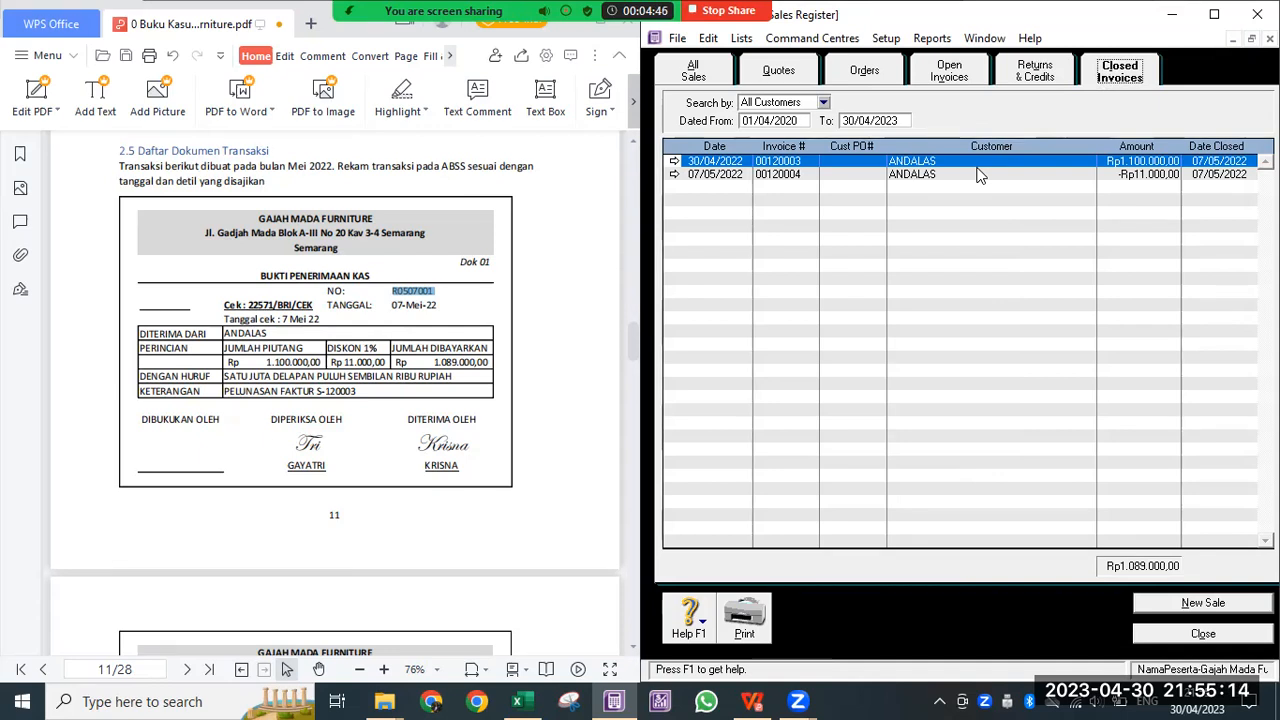
# Step: Start a Spend Money entry for the Dok 02 petty cash voucher, paid from account 1-1120 Kas kecil
pyautogui.scroll(-3, 307, 383)
pyautogui.scroll(-4, 307, 383)
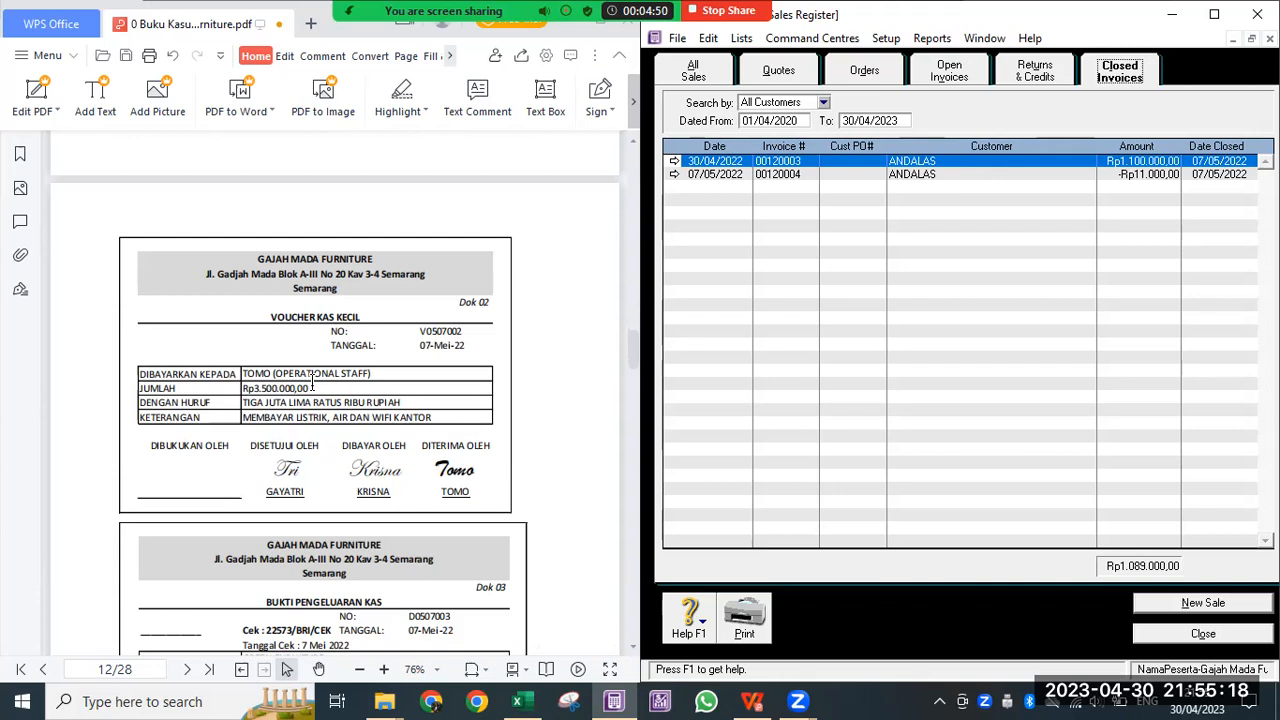
pyautogui.scroll(6, 312, 383)
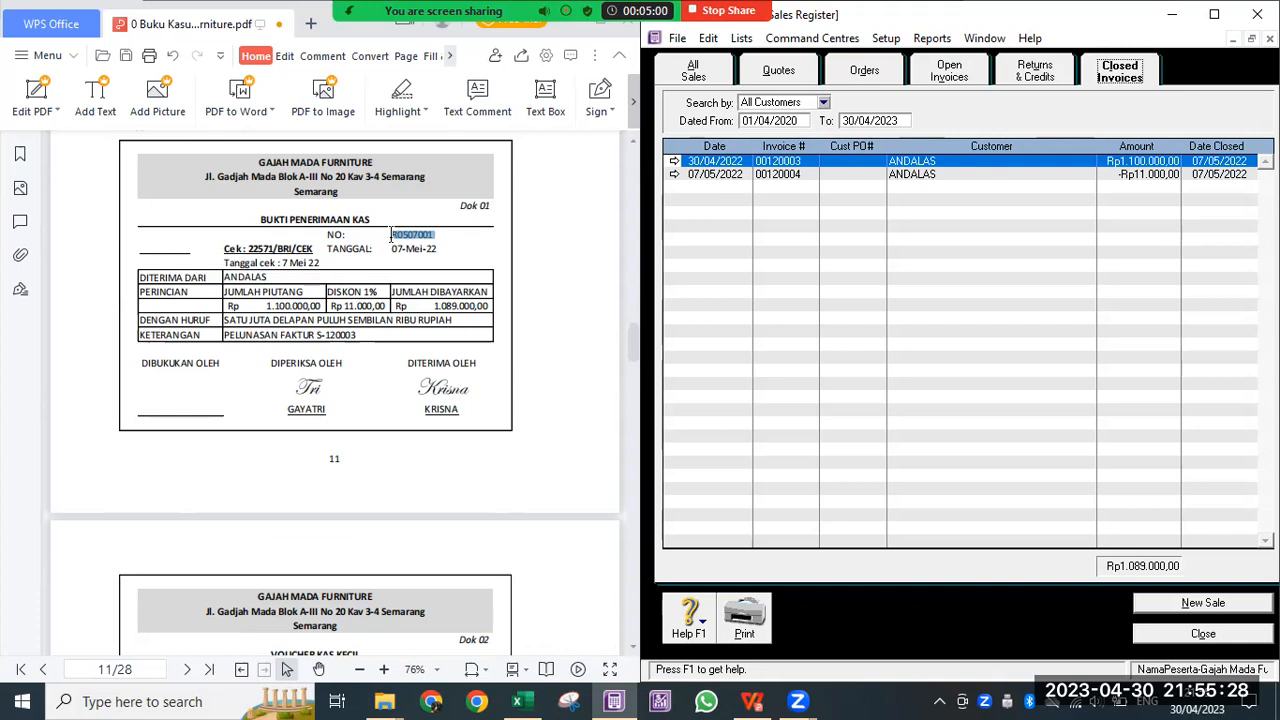
pyautogui.scroll(-5, 363, 335)
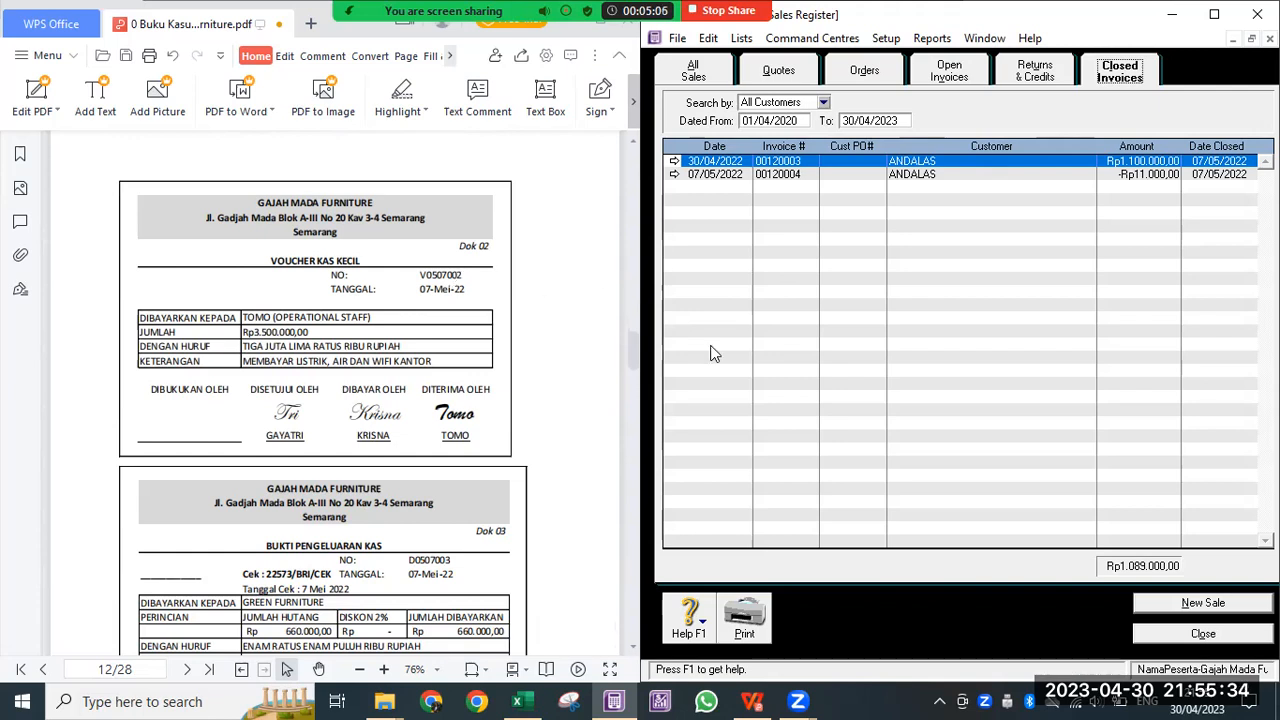
pyautogui.click(1151, 636)
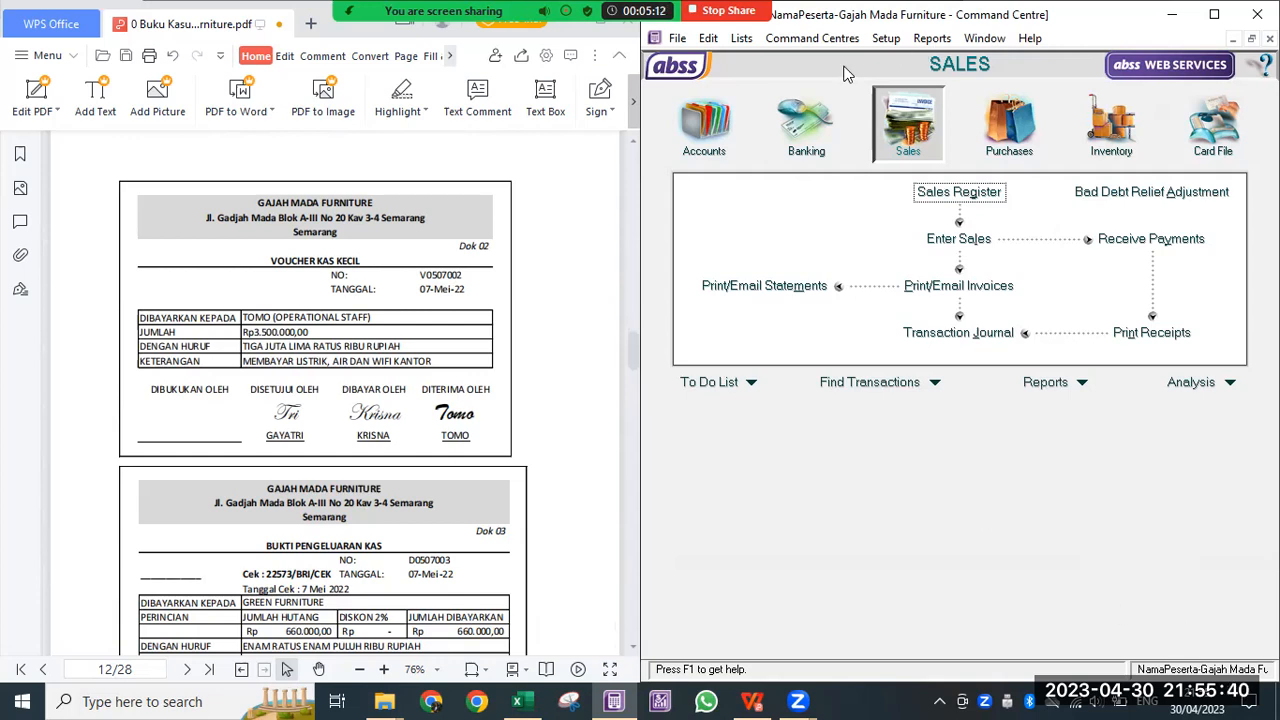
pyautogui.click(802, 150)
pyautogui.click(767, 196)
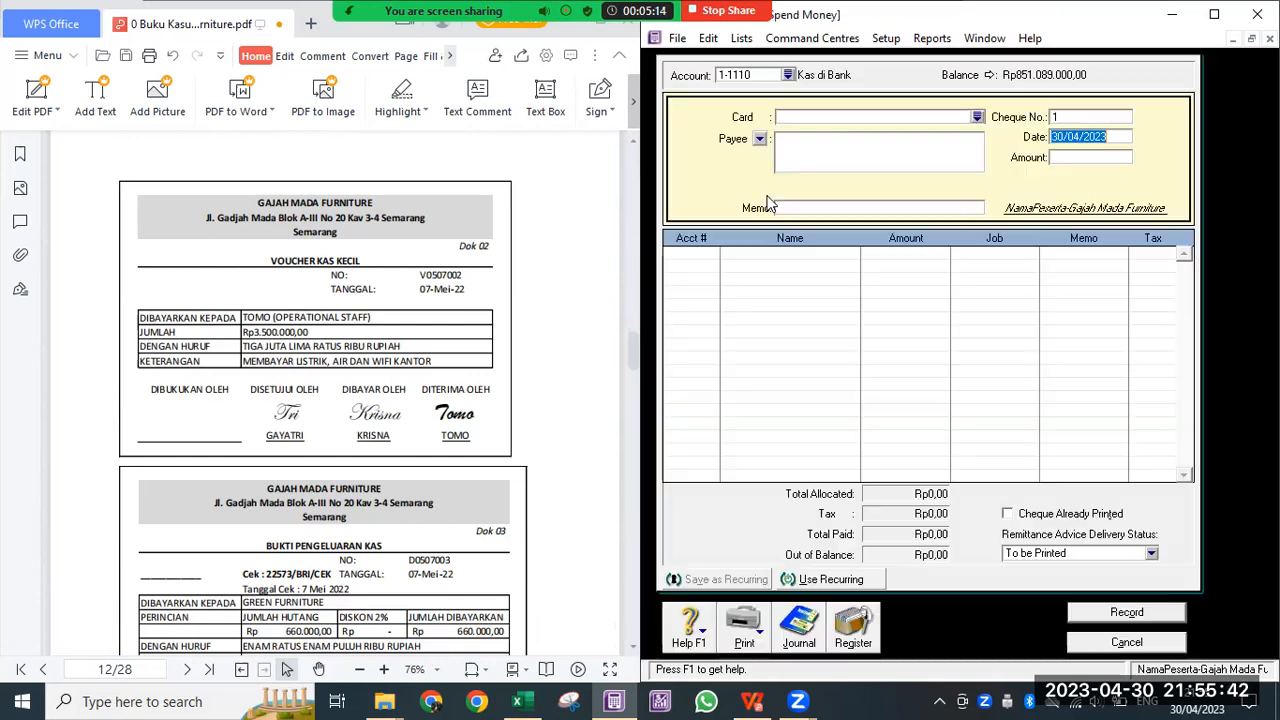
pyautogui.click(788, 75)
pyautogui.click(820, 264)
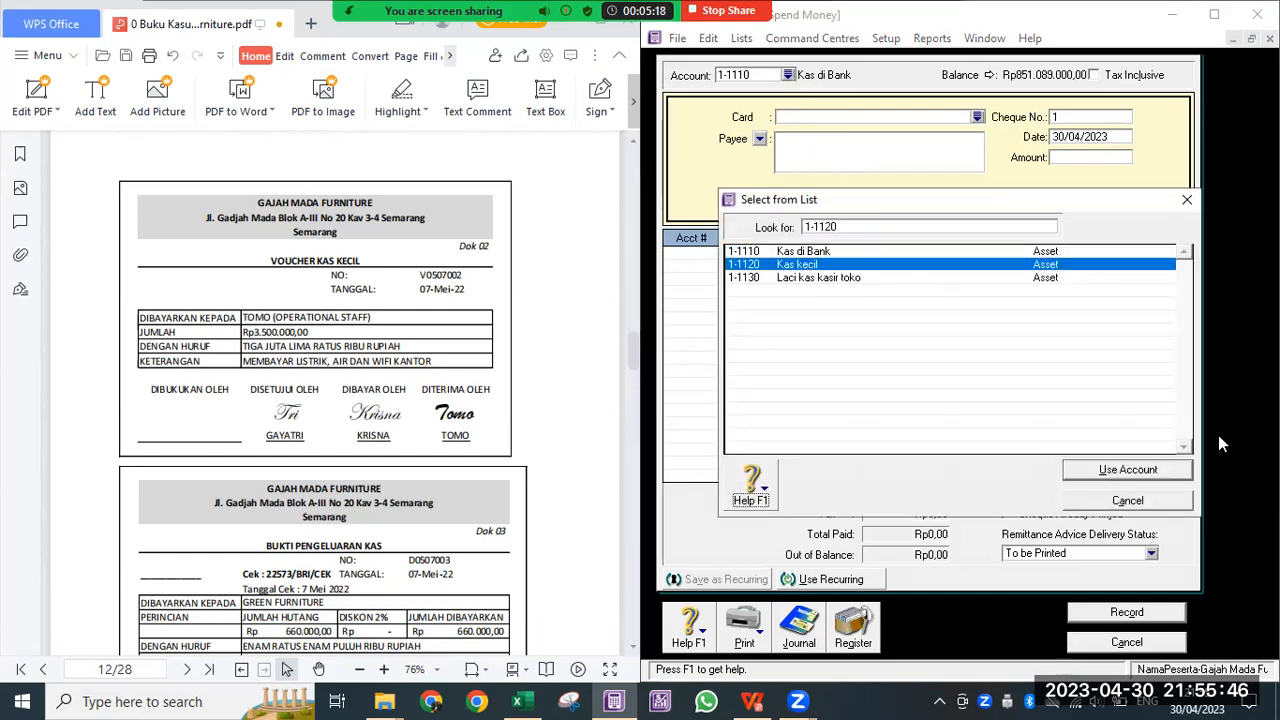
pyautogui.click(1125, 467)
# Step: Date the petty cash payment 07/05/2022 and set its amount to Rp3.500.000
pyautogui.click(1091, 136)
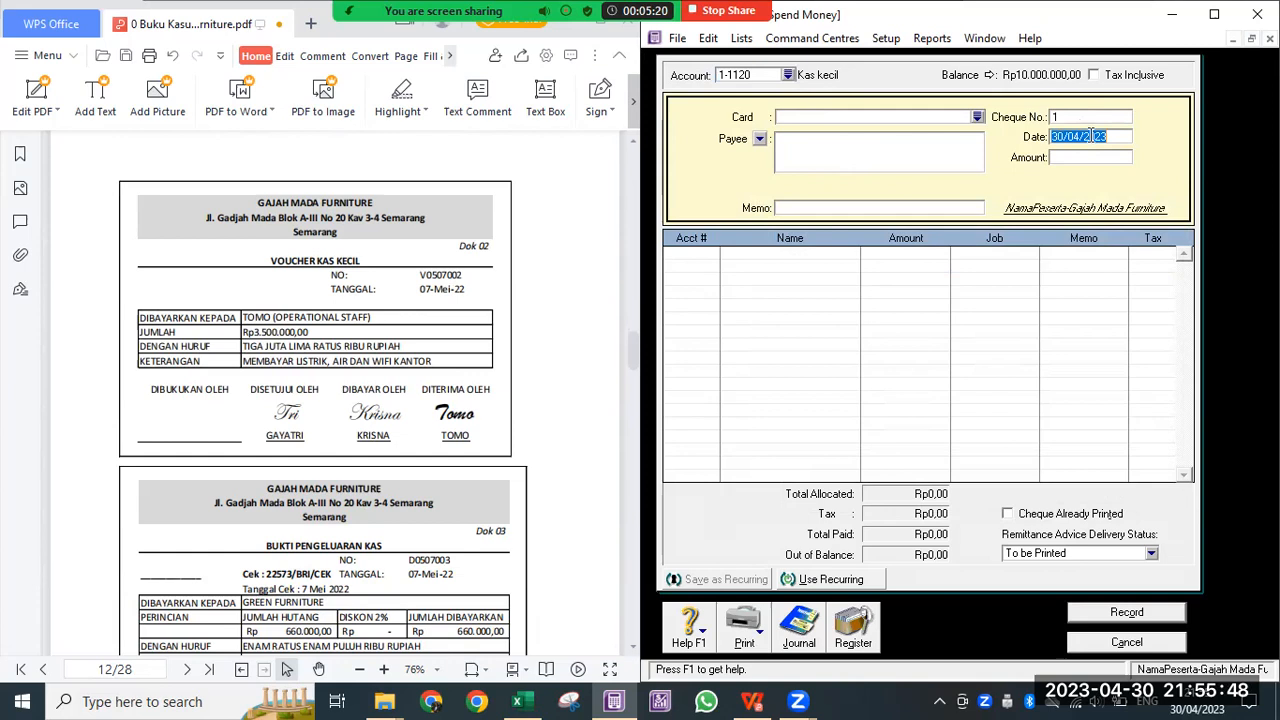
pyautogui.write('7')
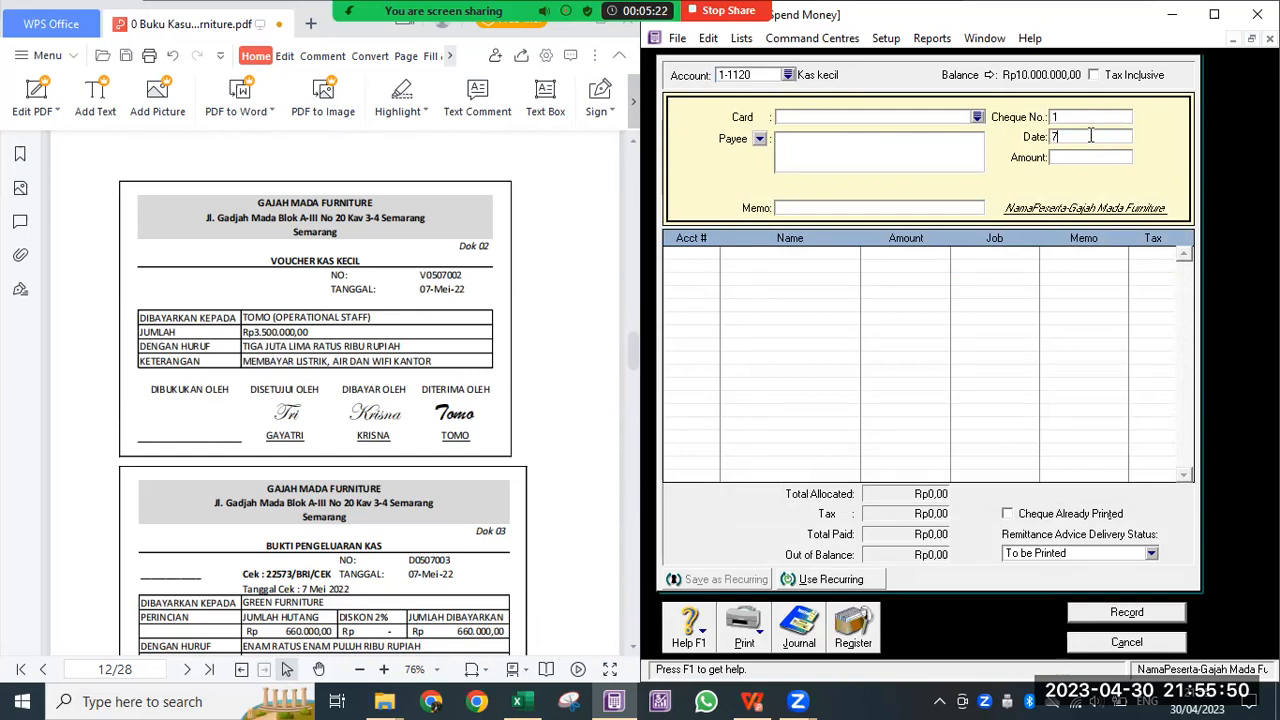
pyautogui.write('/05/2022')
pyautogui.press('Tab')
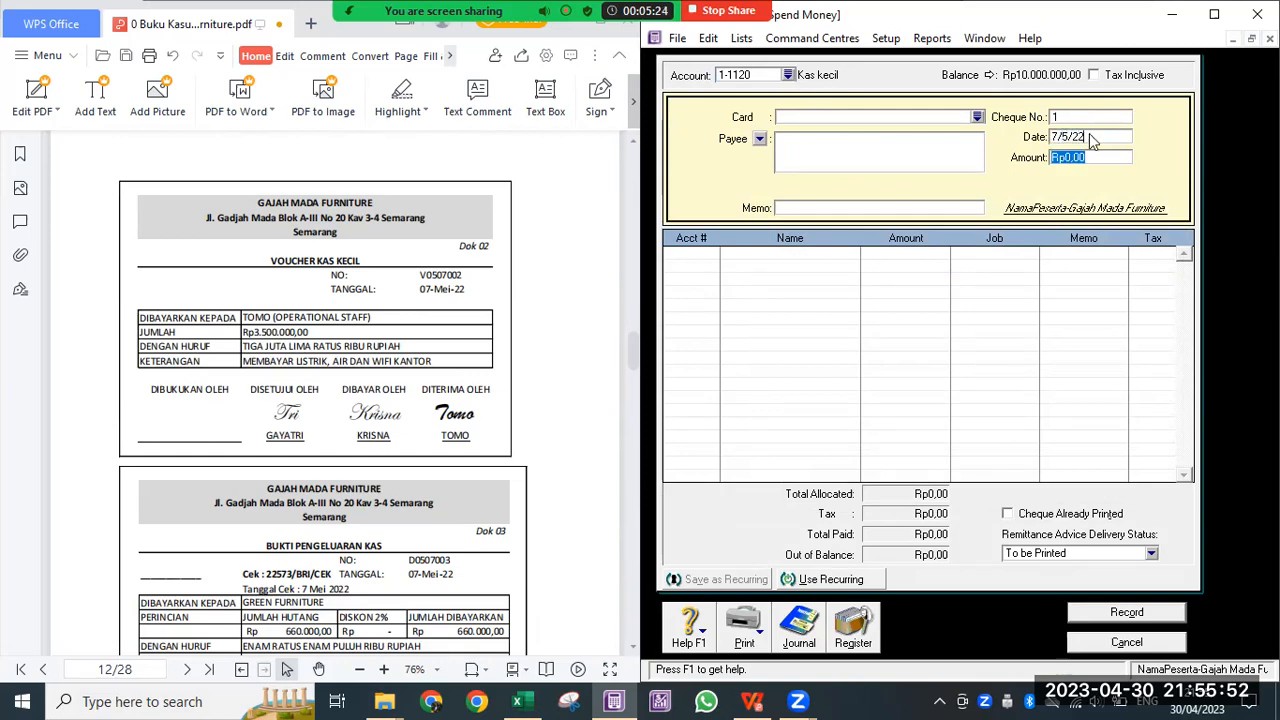
pyautogui.write('3.500.000')
pyautogui.press('Tab')
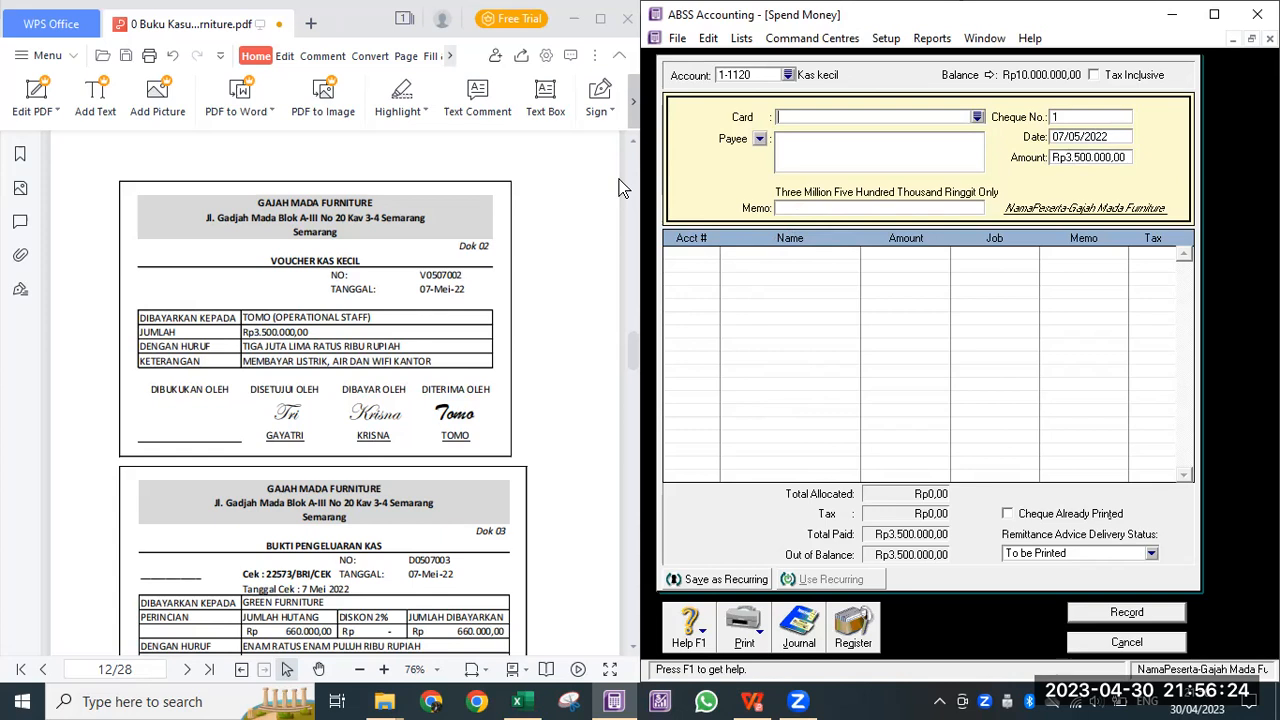
# Step: Allocate the full petty cash payment to expense account 6-1150 B. Telepon, Air dan Listrik
pyautogui.click(698, 257)
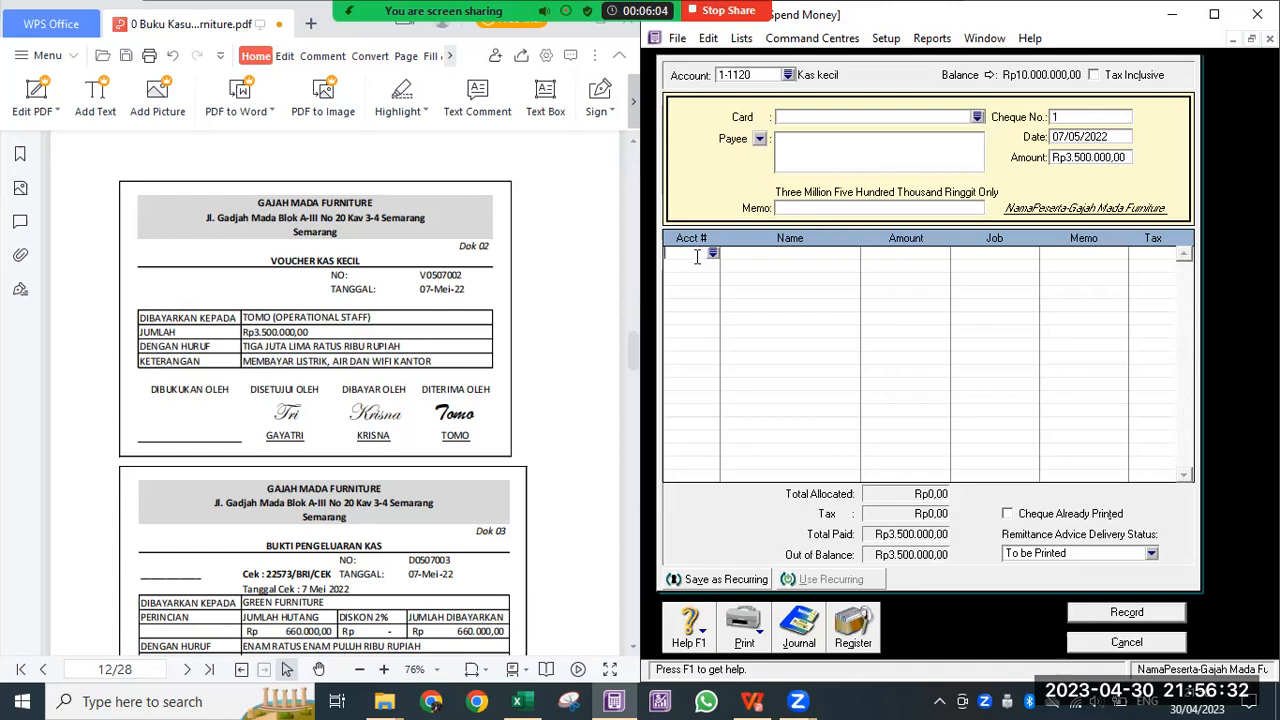
pyautogui.write('6-')
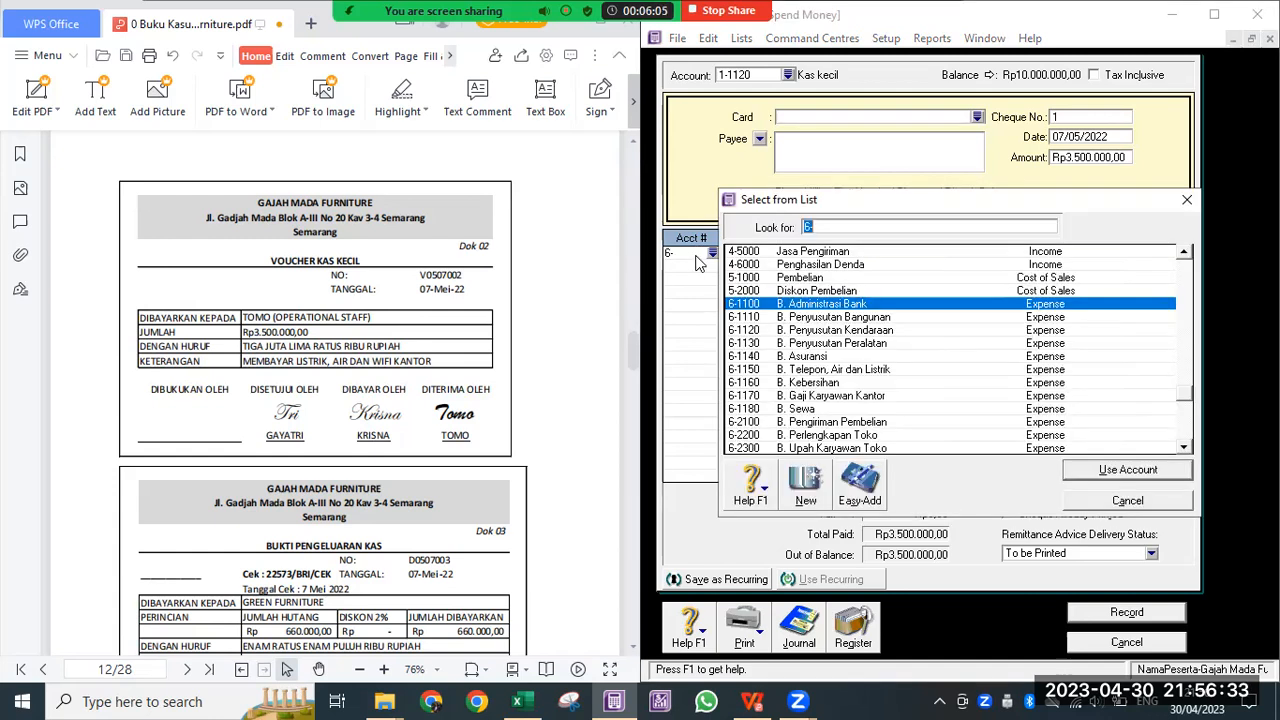
pyautogui.click(890, 374)
pyautogui.click(1155, 470)
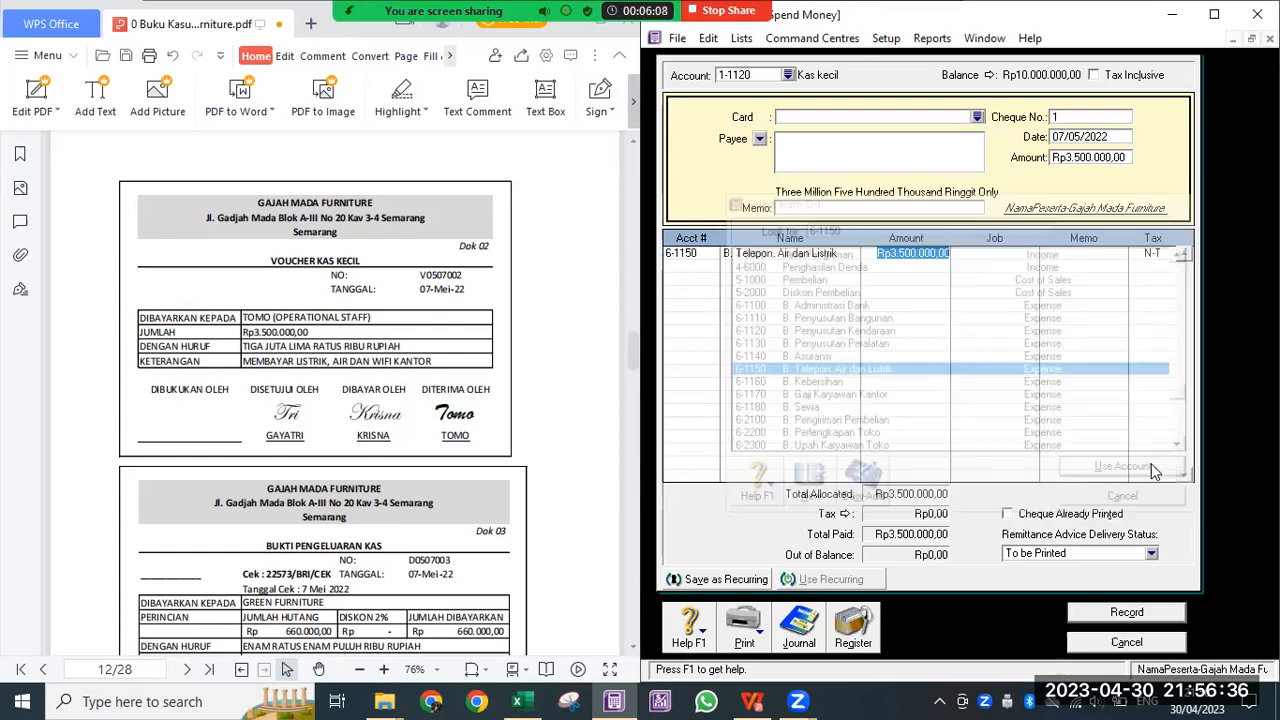
pyautogui.press('Tab')
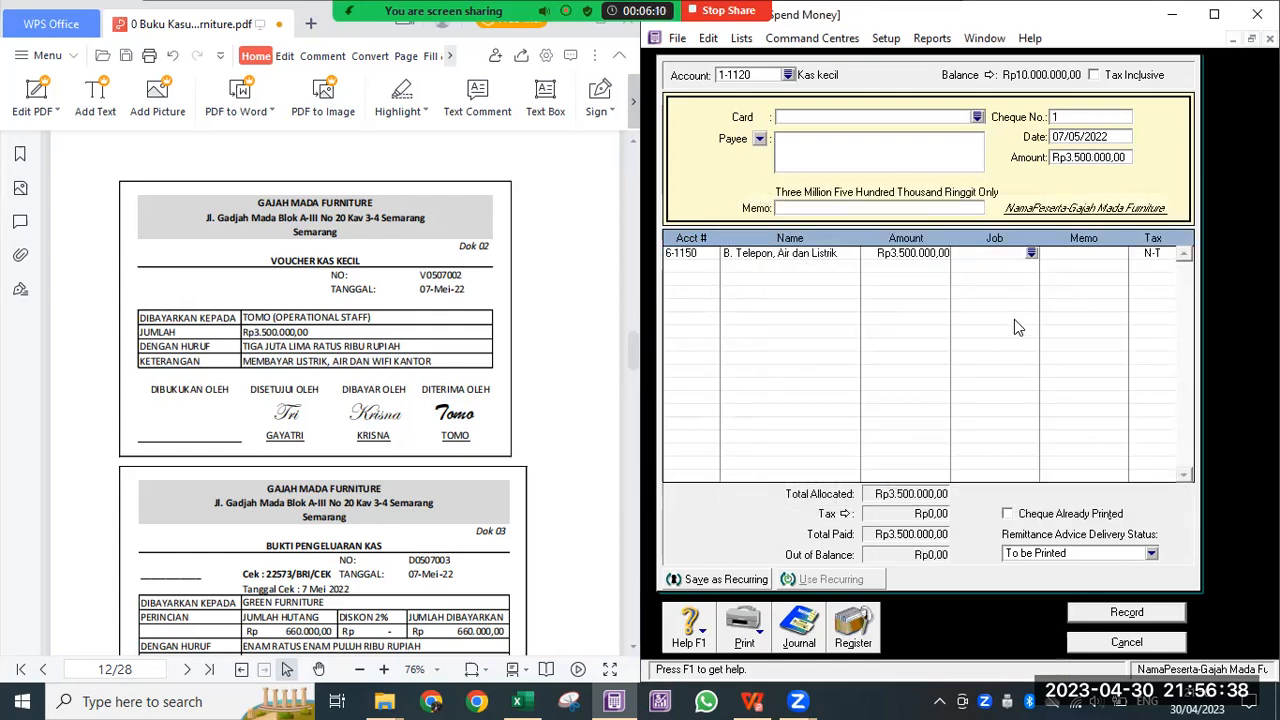
# Step: Enter "BAYAR LISTRIK" as the memo of the petty cash payment
pyautogui.click(833, 209)
pyautogui.write('BAYAR LISTRIK')
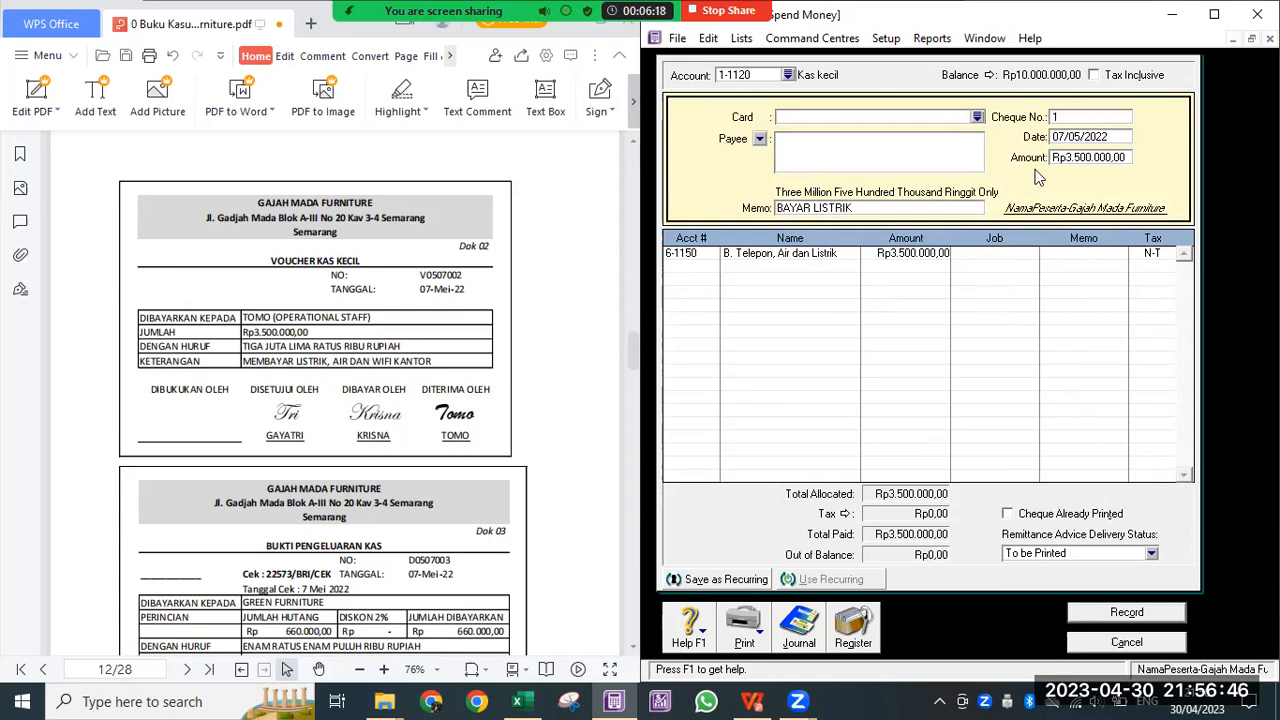
pyautogui.press('Tab')
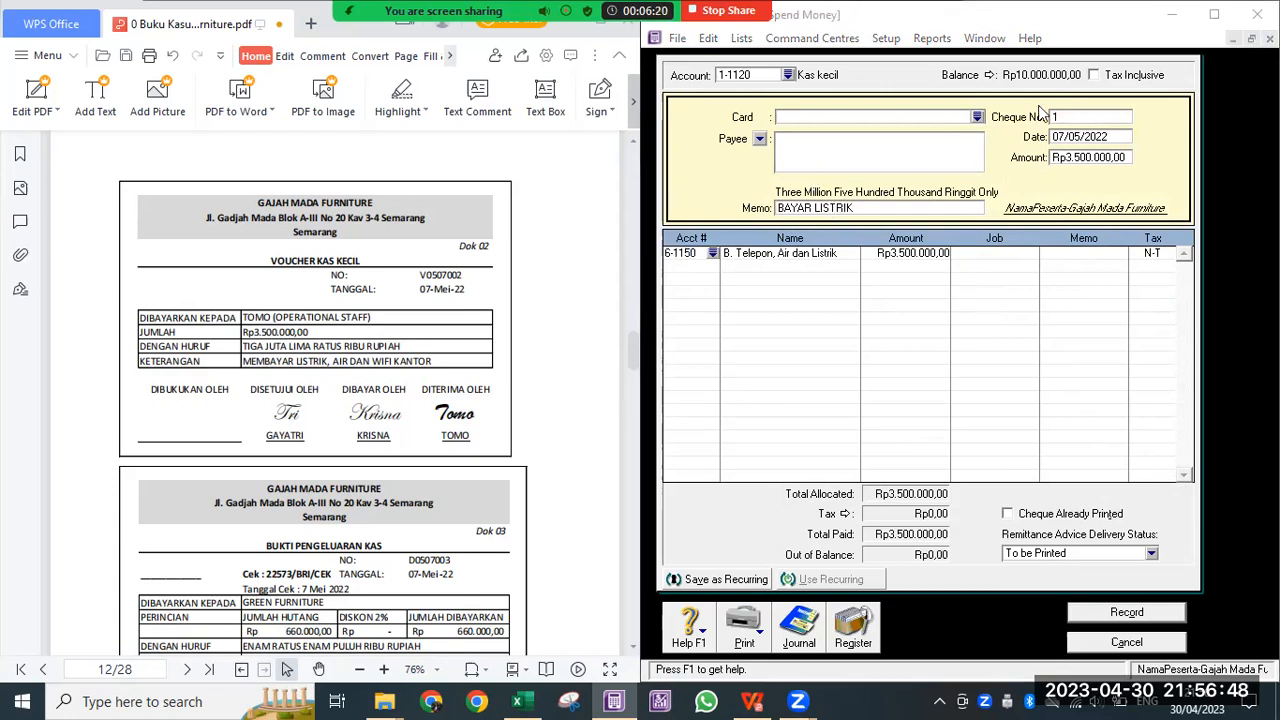
# Step: Review the recap of the petty cash payment's journal entries and record the transaction
pyautogui.hotkey('ctrl', 'r')
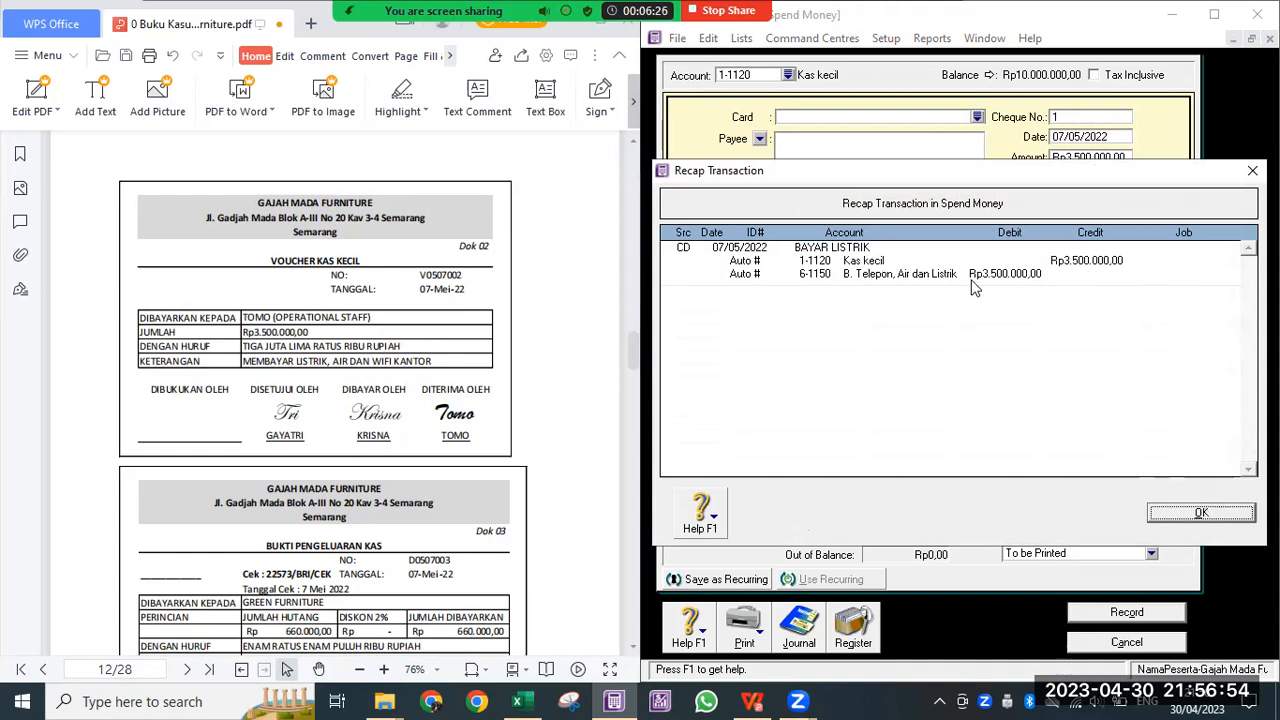
pyautogui.click(1201, 513)
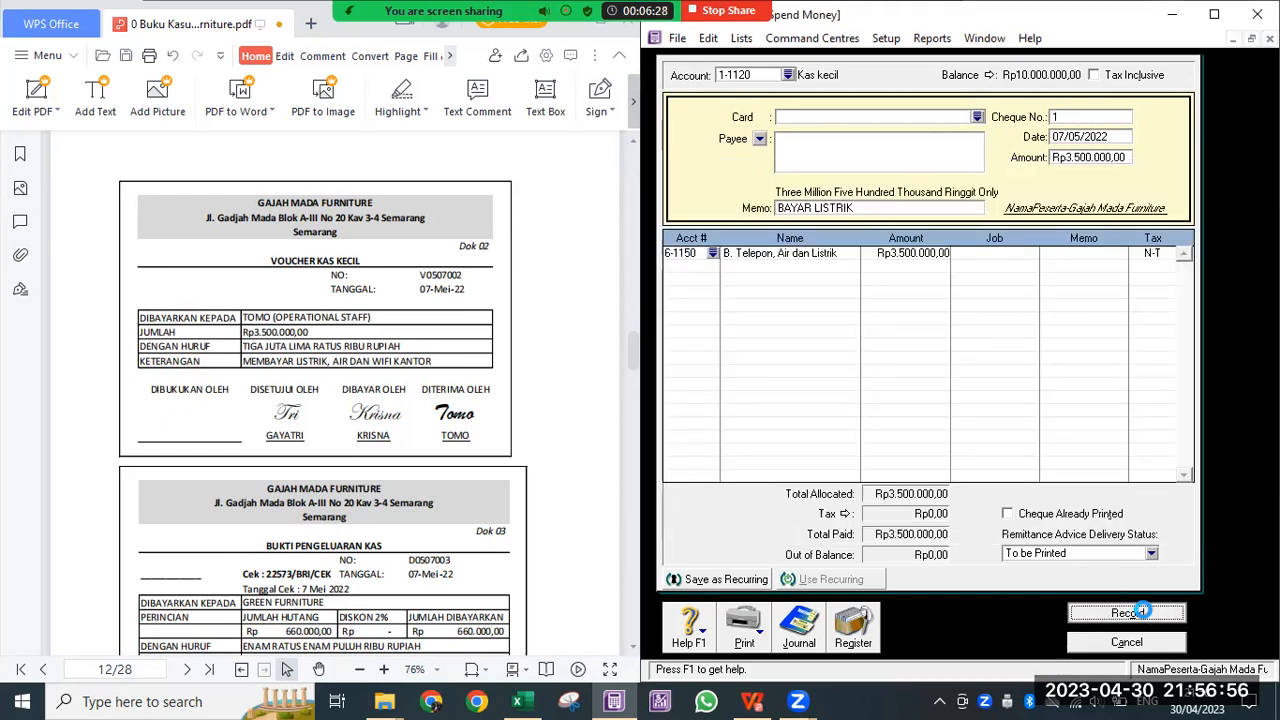
pyautogui.click(1142, 611)
# Step: Bring up the Dok 03 cash disbursement voucher in the PDF and close the blank Spend Money entry
pyautogui.scroll(-5, 115, 325)
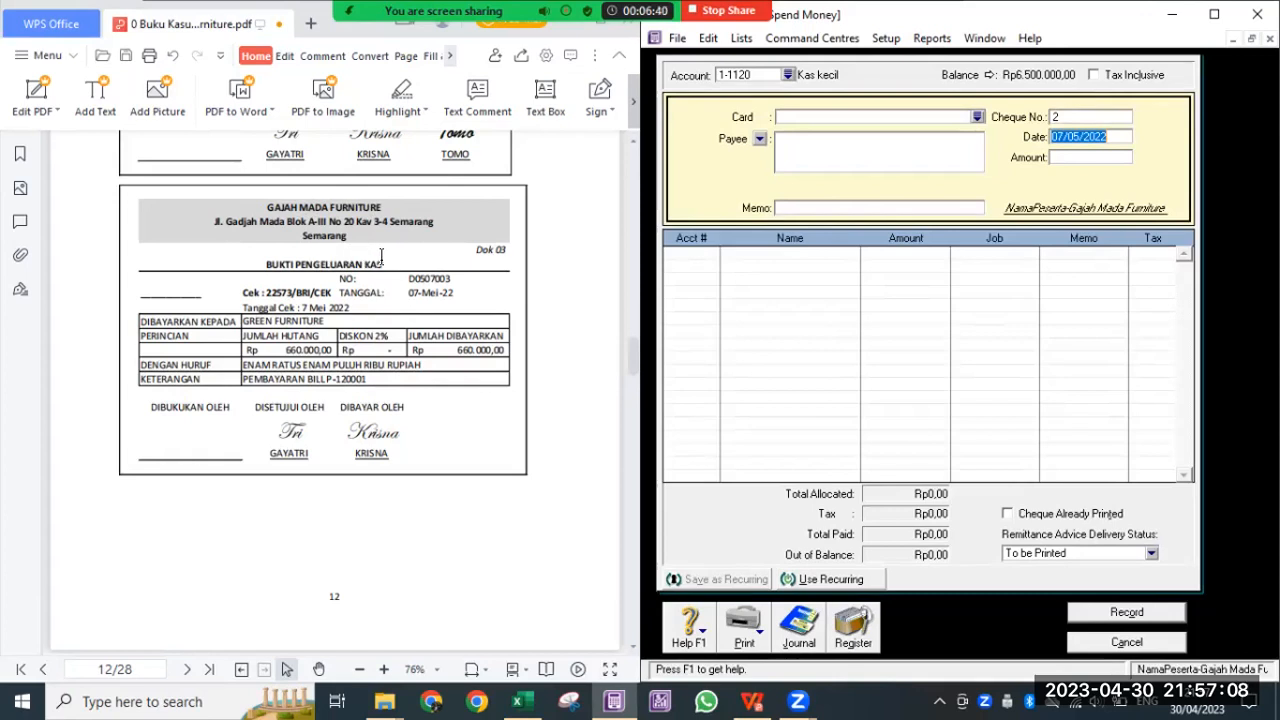
pyautogui.moveTo(330, 292); pyautogui.dragTo(149, 295)
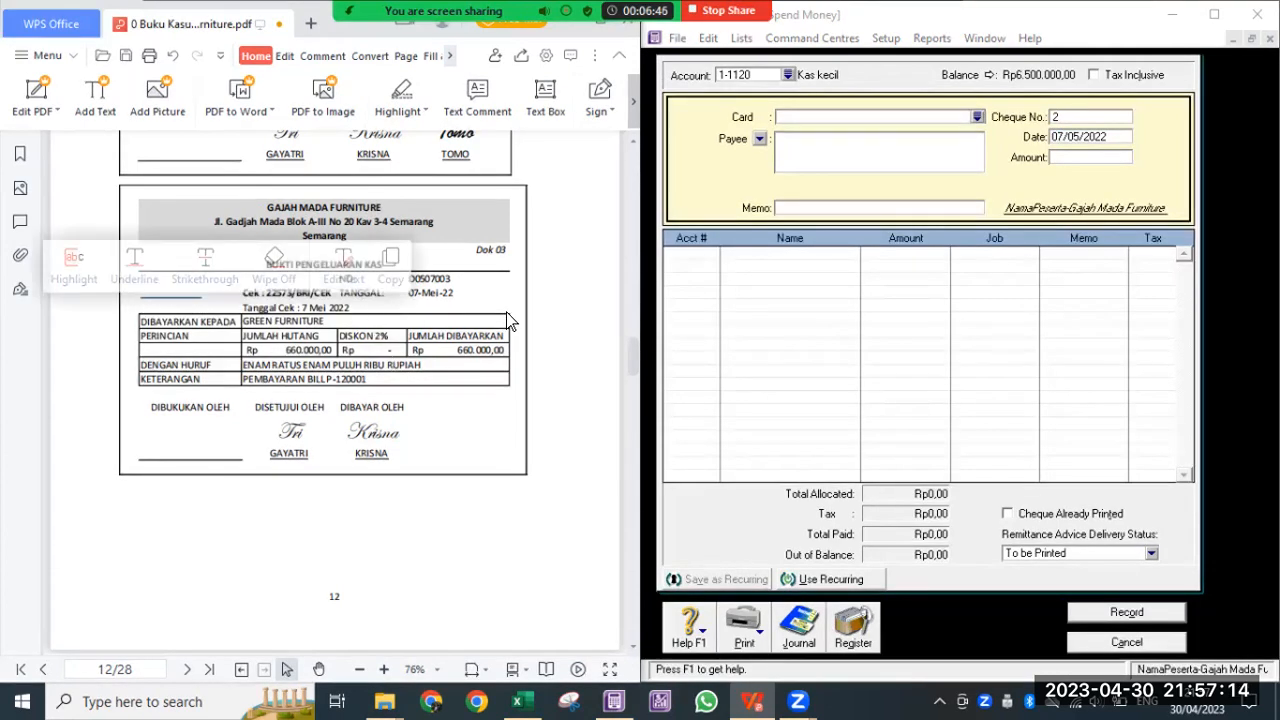
pyautogui.click(545, 304)
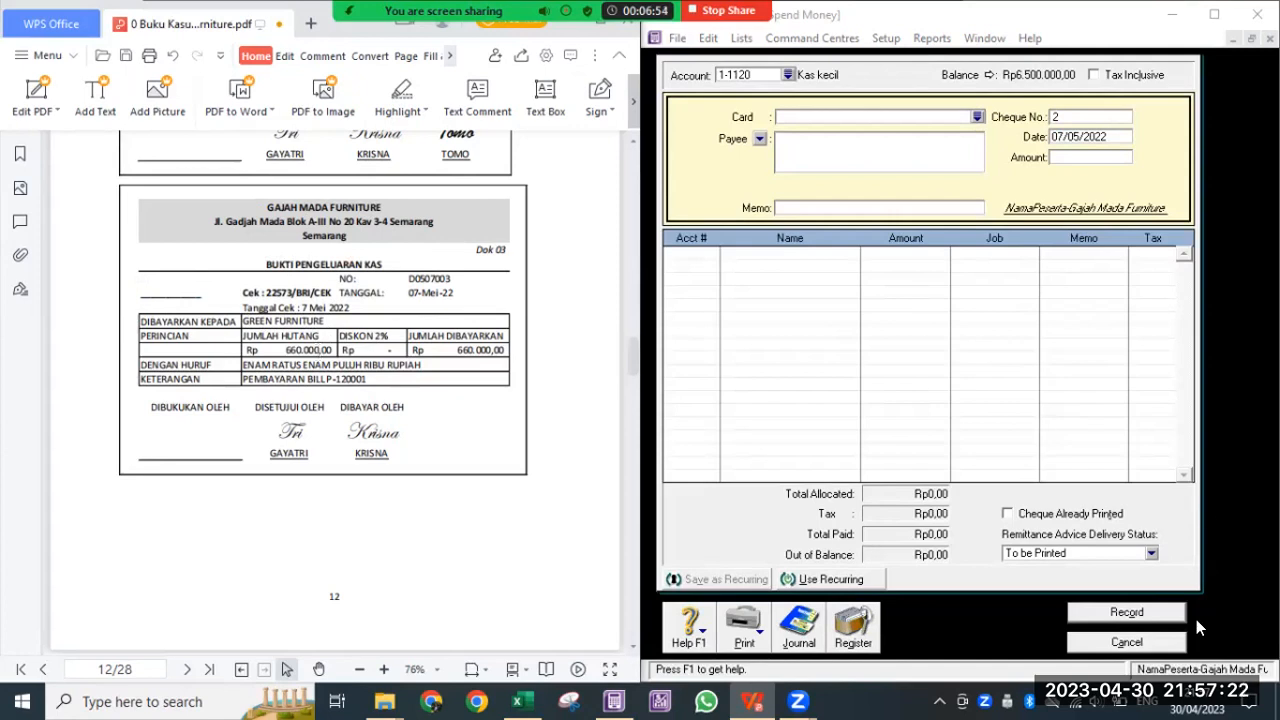
pyautogui.click(1127, 643)
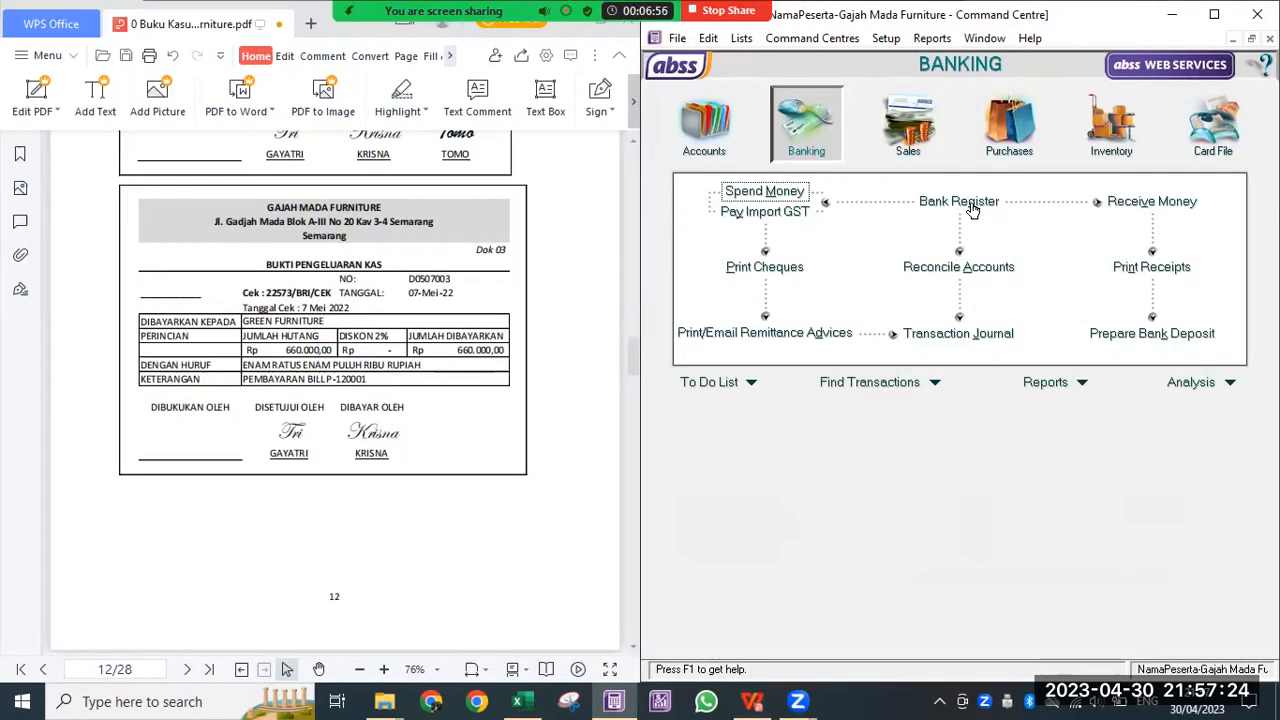
# Step: List the open bills in the purchases register, with the date range starting from 01/04/2020
pyautogui.click(1010, 125)
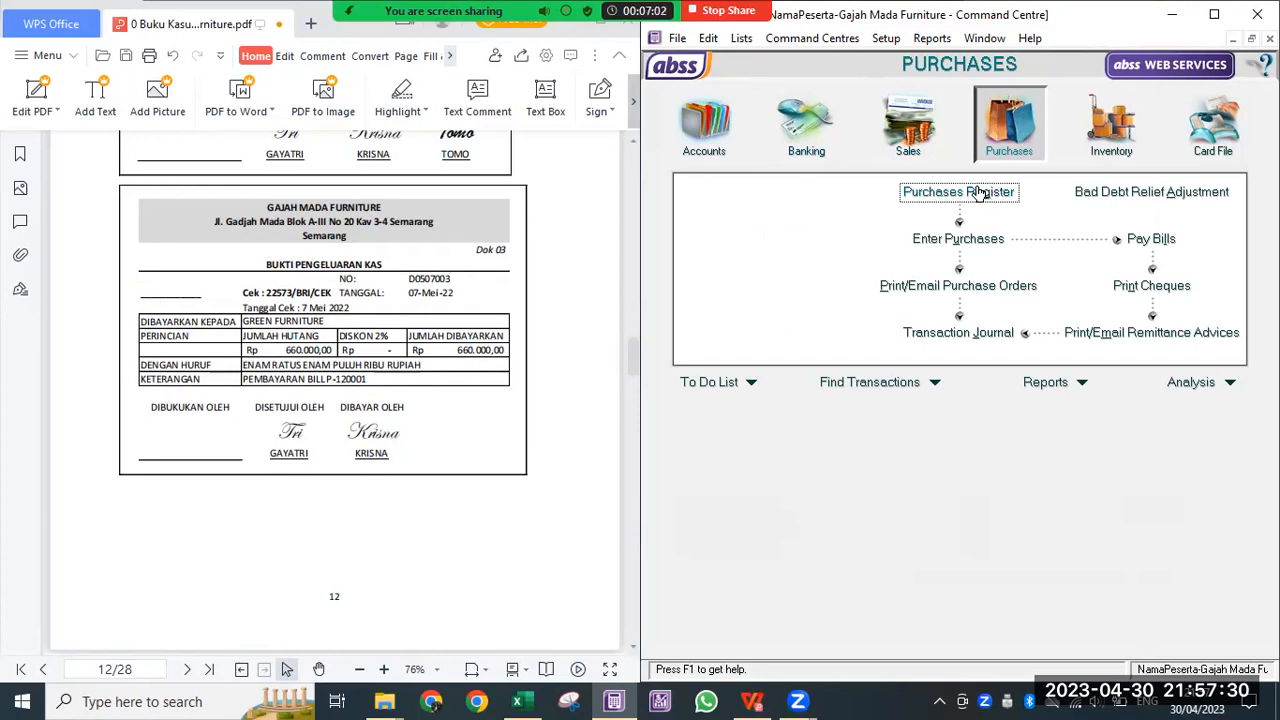
pyautogui.click(972, 196)
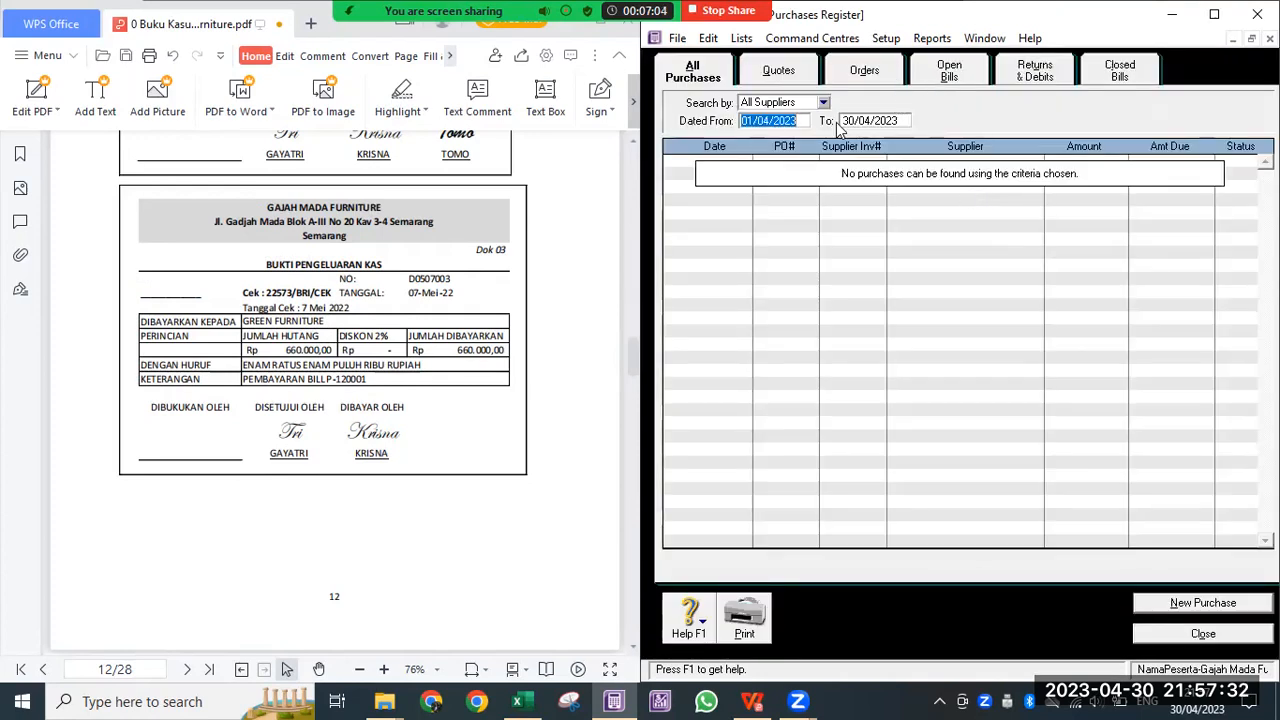
pyautogui.click(808, 119)
pyautogui.press('BackSpace')
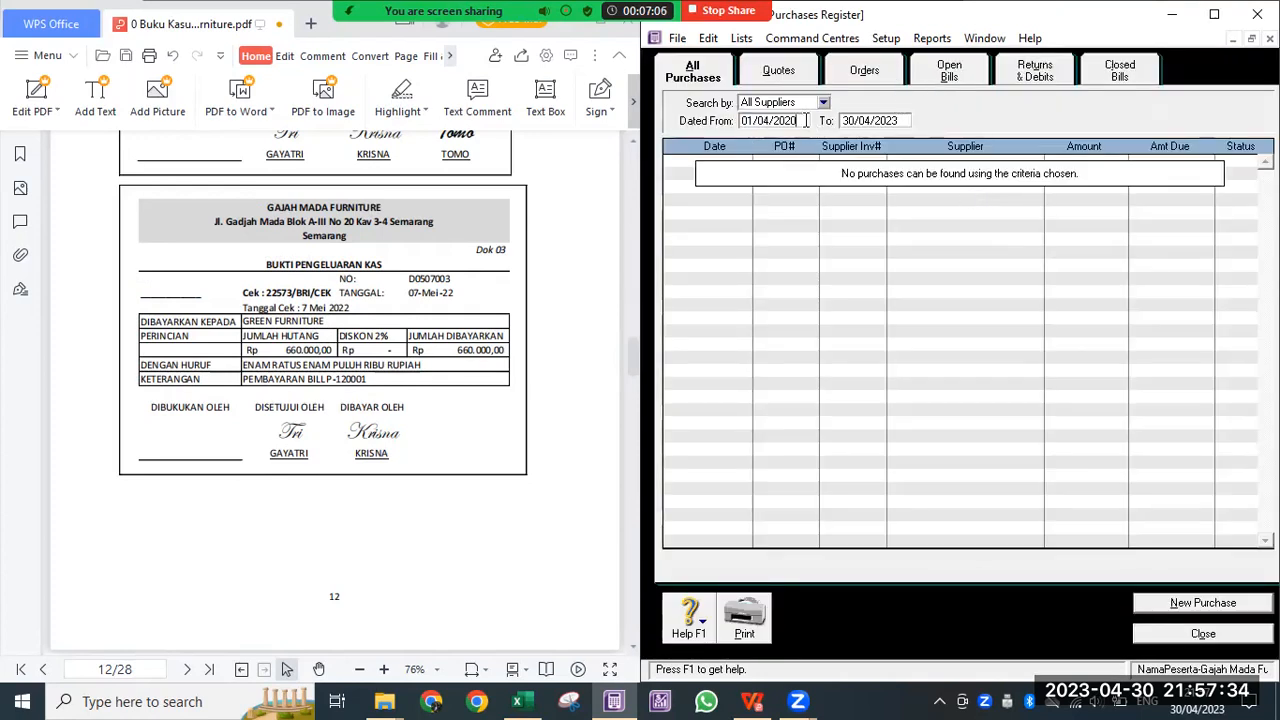
pyautogui.write('0')
pyautogui.press('Tab')
pyautogui.click(965, 72)
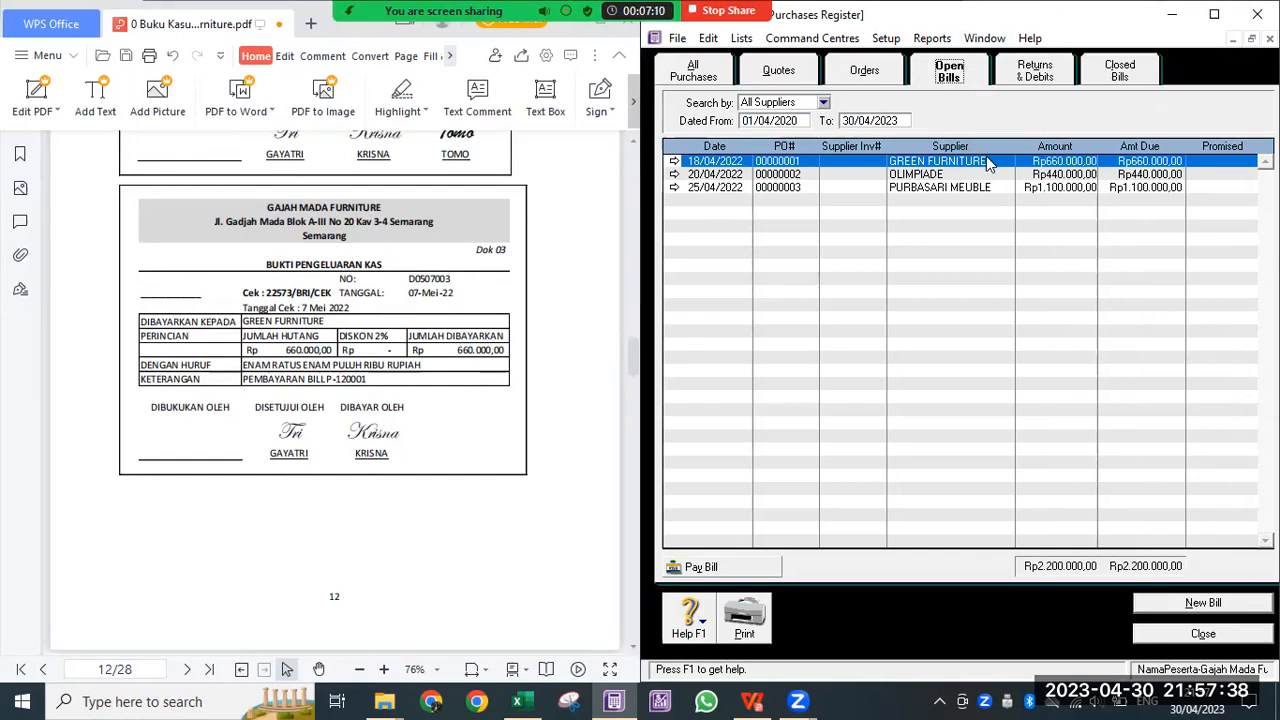
# Step: Start a bill payment for GREEN FURNITURE's open bill and date it 07/05/2022
pyautogui.click(741, 568)
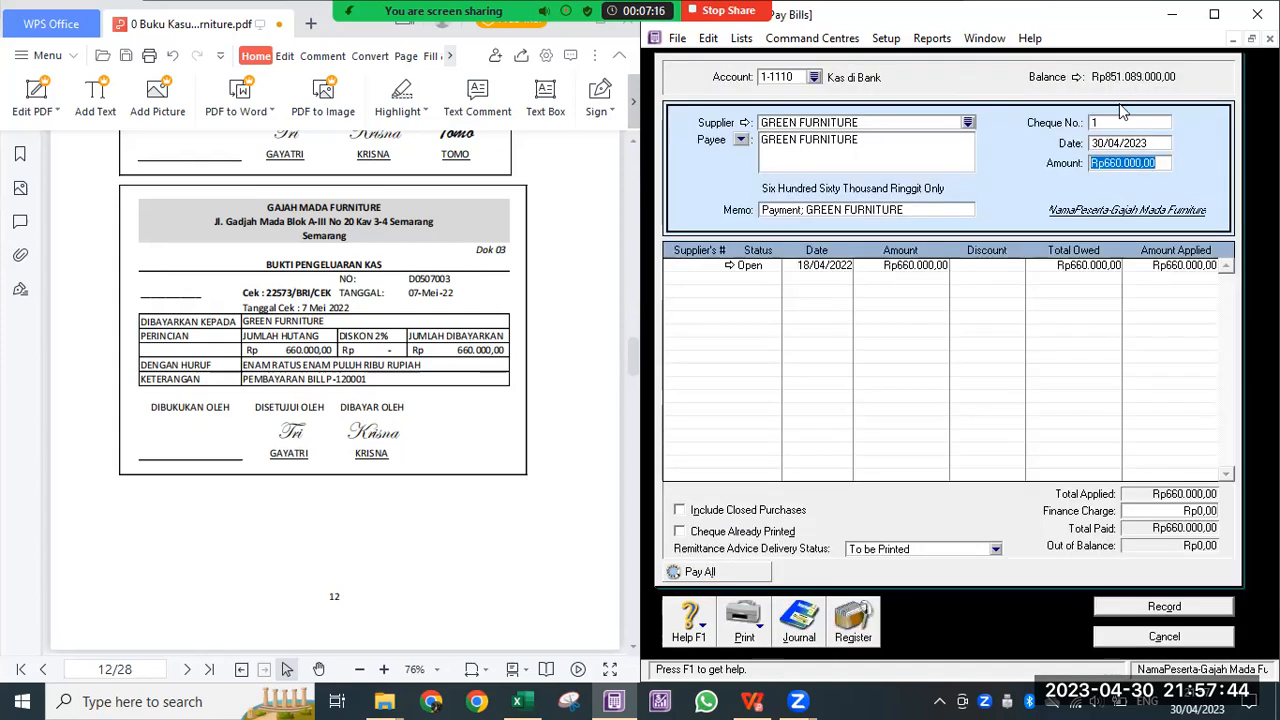
pyautogui.click(1107, 142)
pyautogui.write('7/05/202')
pyautogui.press('Tab')
pyautogui.press('Tab')
# Step: Check the discount, memo and applied amount of the GREEN FURNITURE payment against the Dok 03 voucher
pyautogui.click(1008, 270)
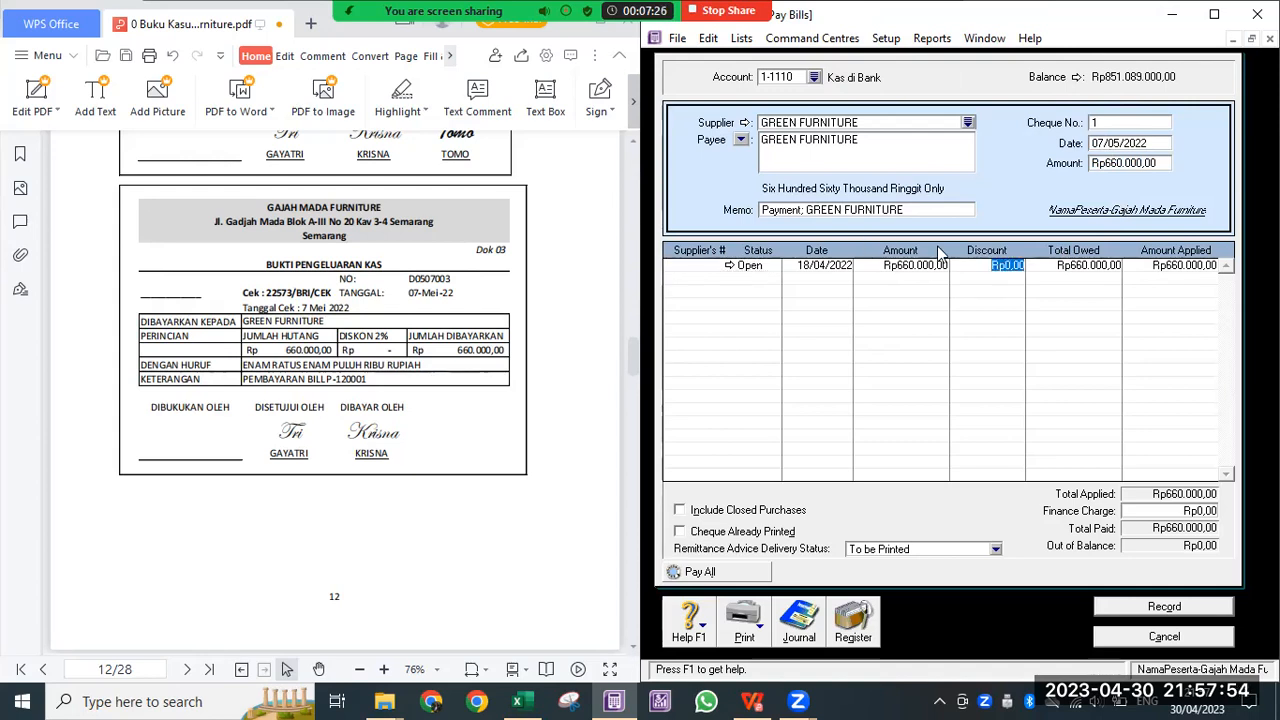
pyautogui.click(804, 208)
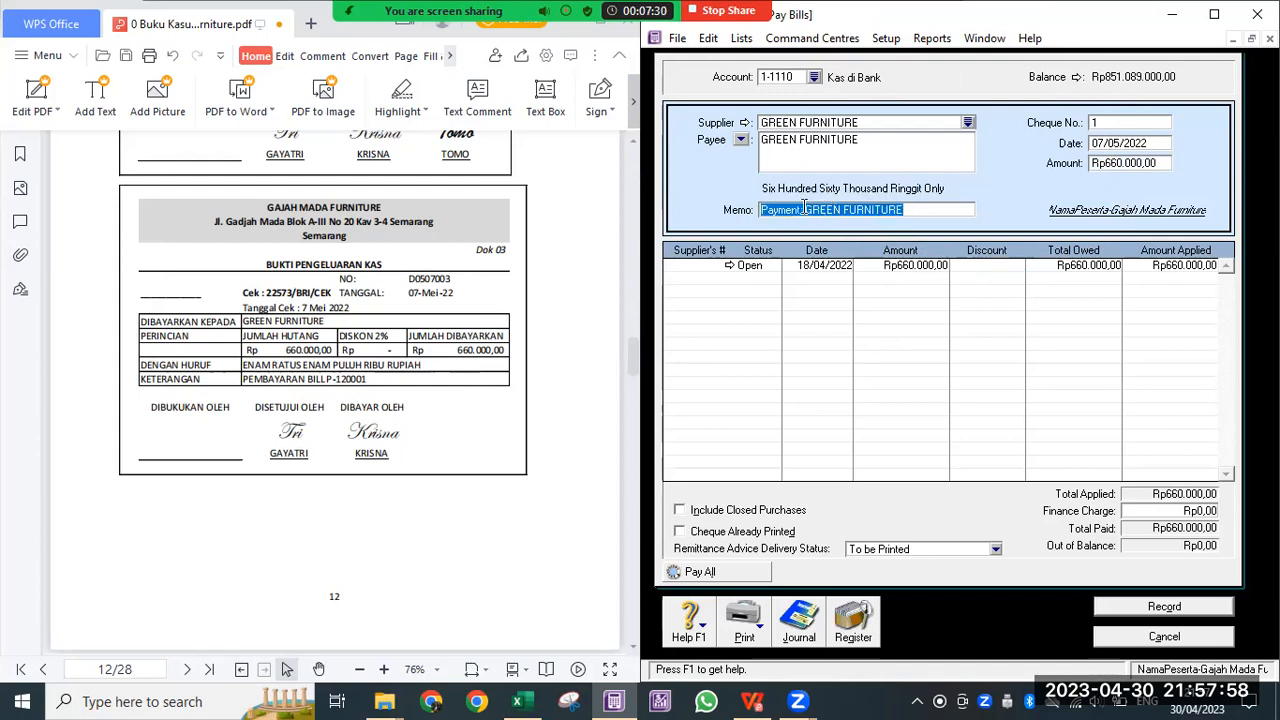
pyautogui.click(804, 208)
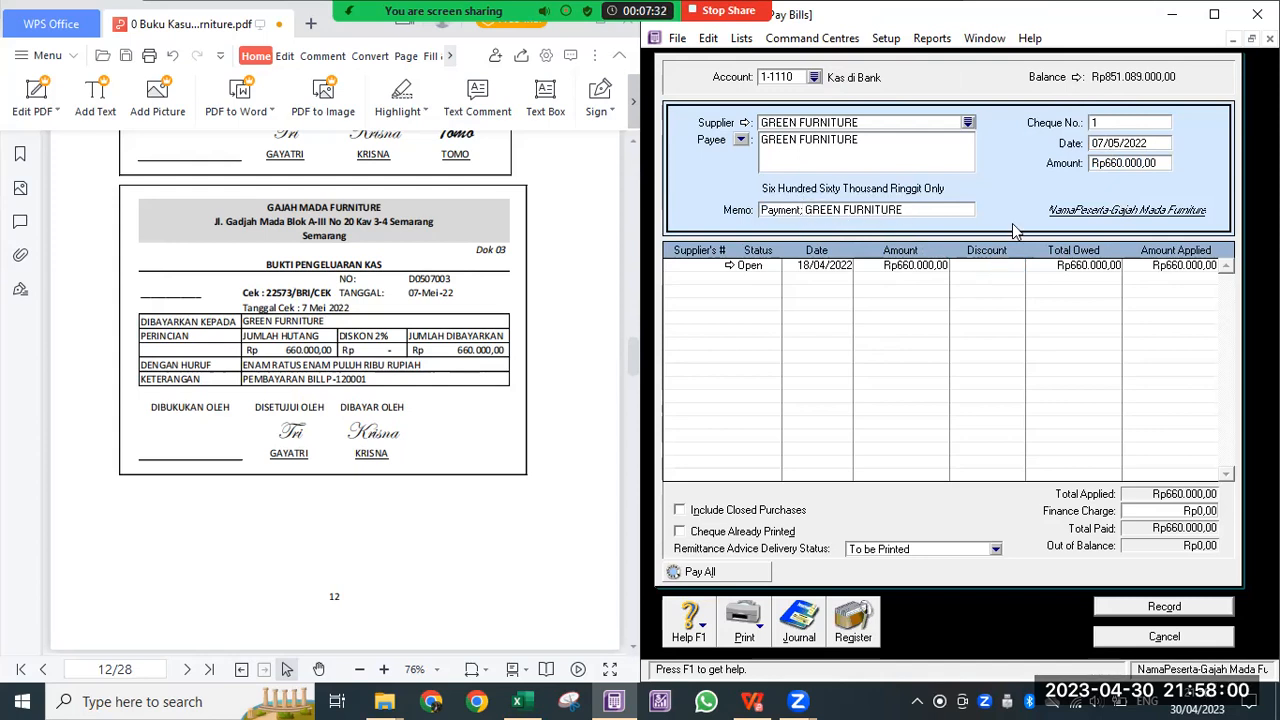
pyautogui.click(1174, 266)
pyautogui.press('Tab')
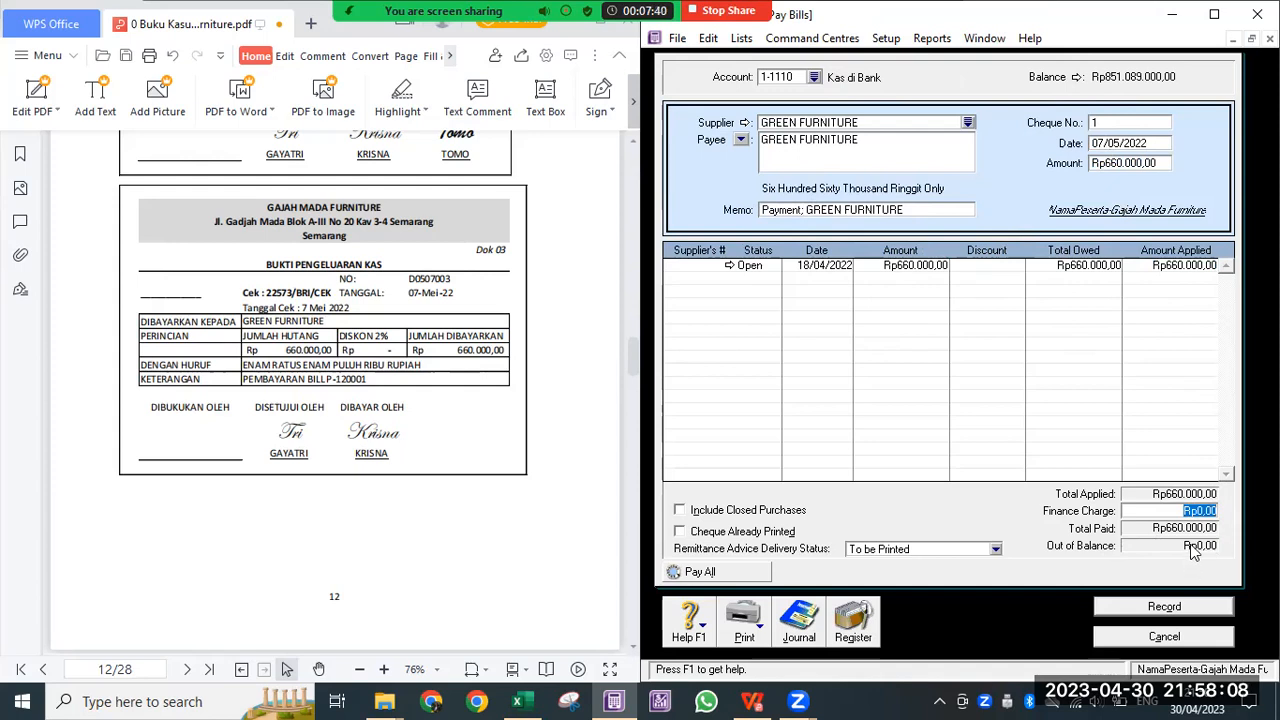
# Step: Review the recap of the GREEN FURNITURE payment's journal entries and record the bill payment
pyautogui.hotkey('ctrl', 'r')
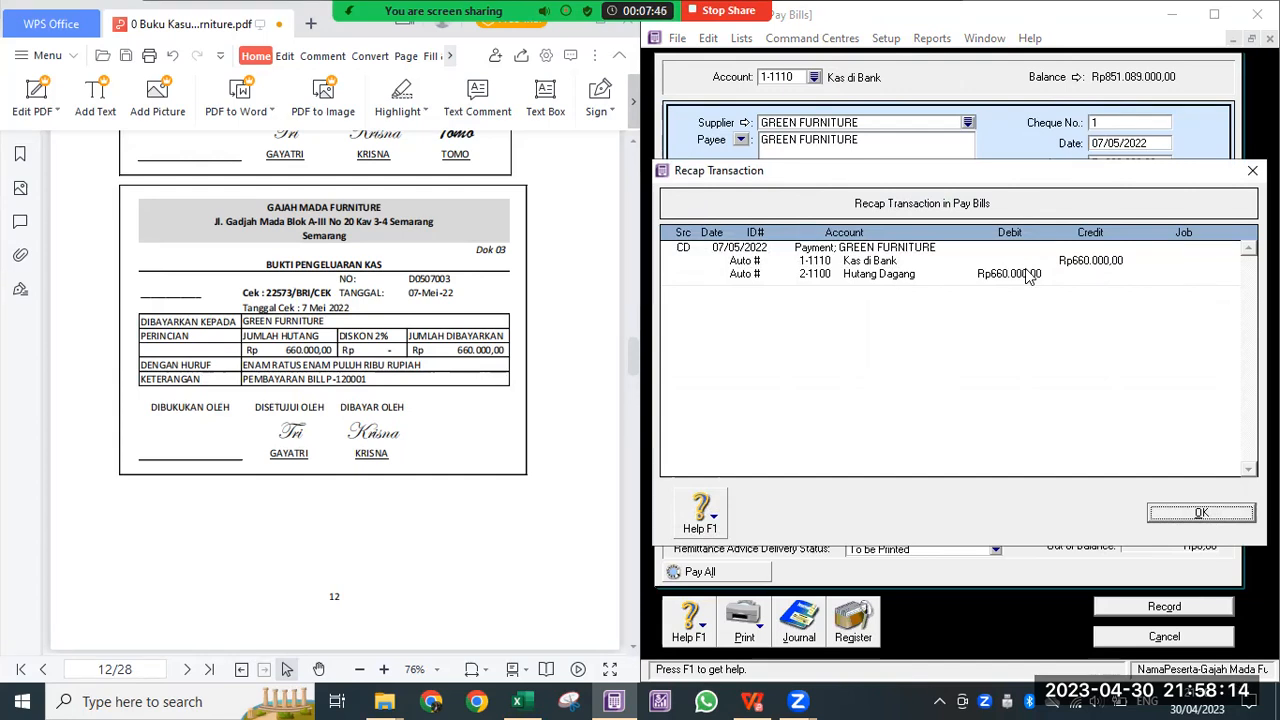
pyautogui.click(1195, 514)
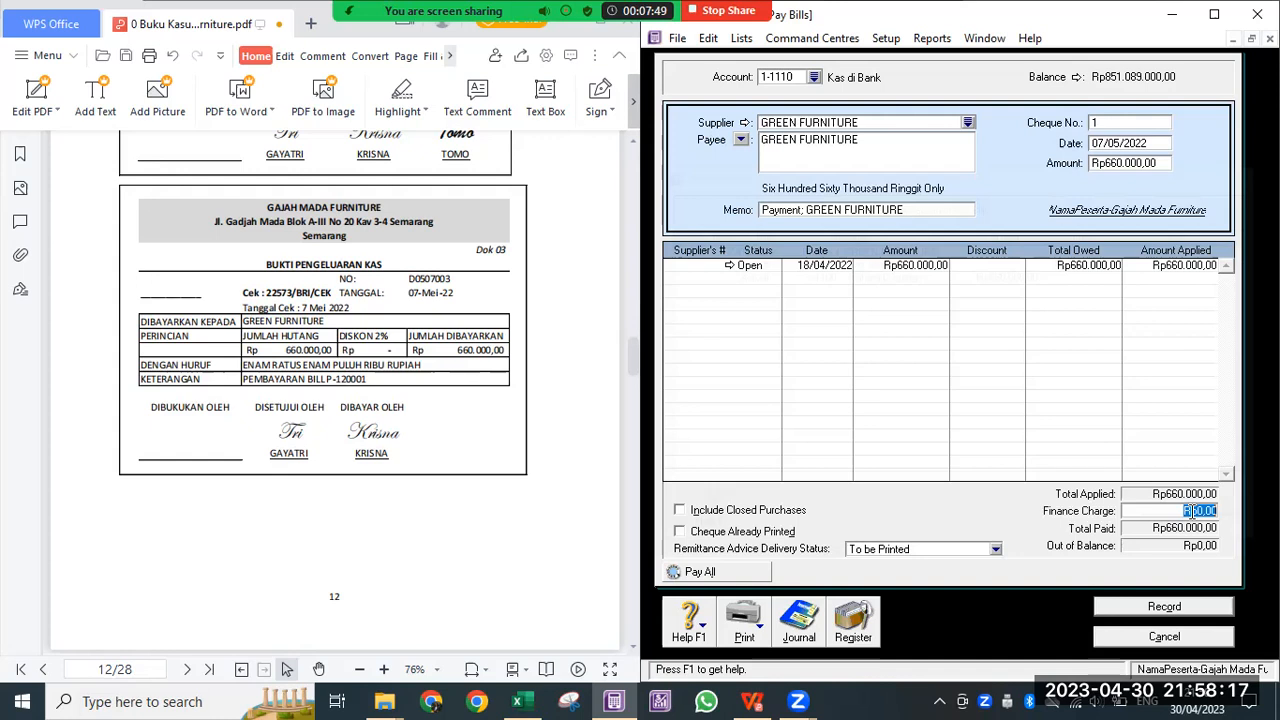
pyautogui.click(1165, 607)
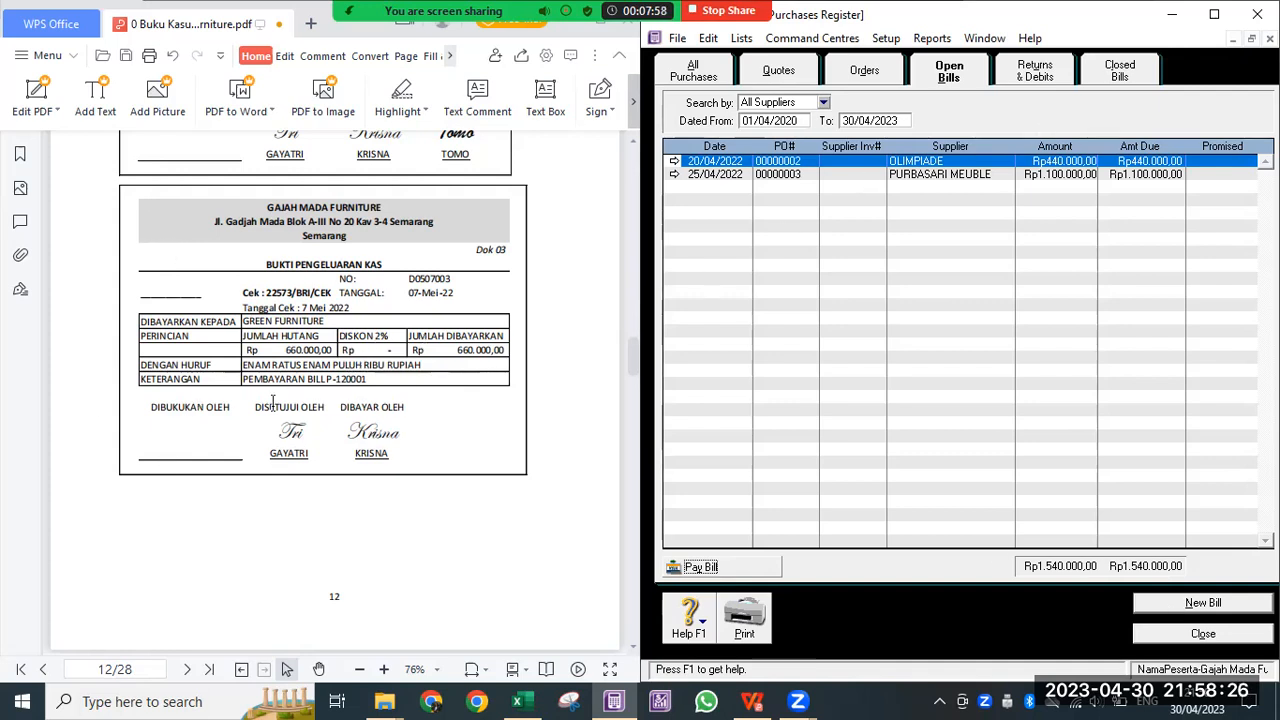
pyautogui.moveTo(153, 407)
pyautogui.mouseDown()
pyautogui.moveTo(230, 410)
pyautogui.moveTo(235, 450)
pyautogui.moveTo(218, 448)
pyautogui.mouseUp()
pyautogui.click(167, 425)
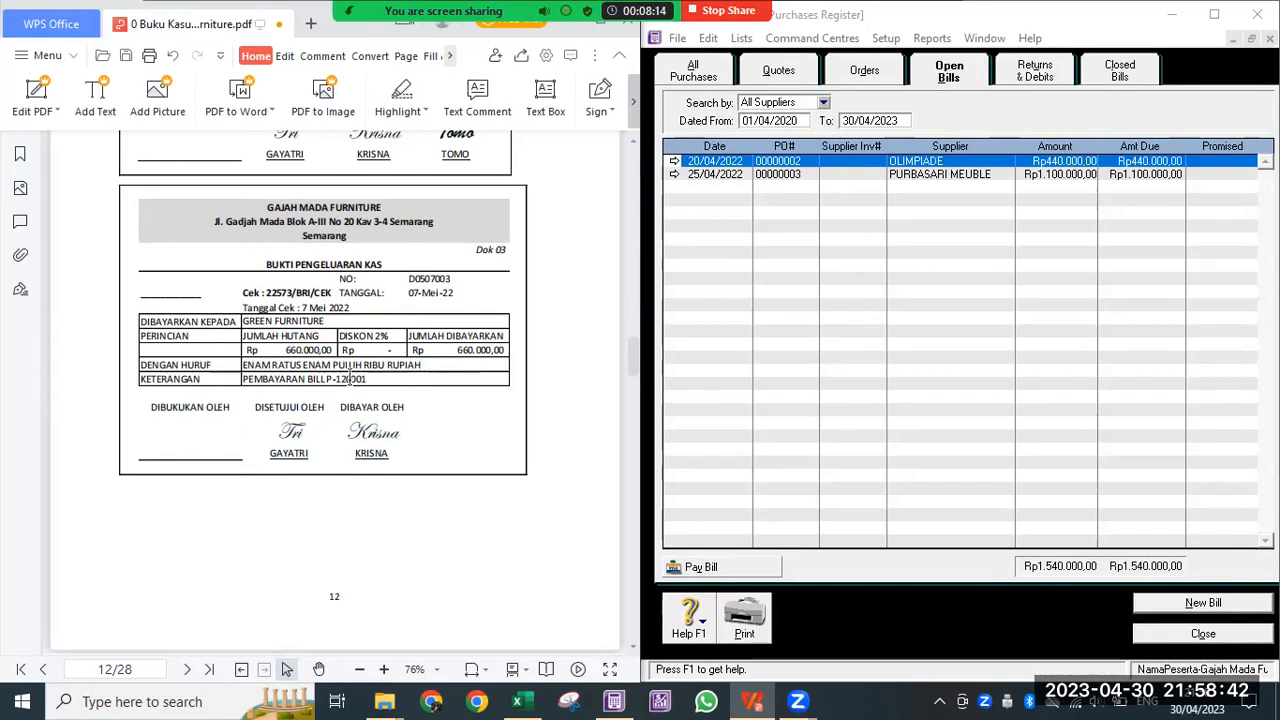
# Step: Find the Dok 04 voucher in the PDF, close the purchases register and start a new Spend Money transaction
pyautogui.scroll(-5, 278, 340)
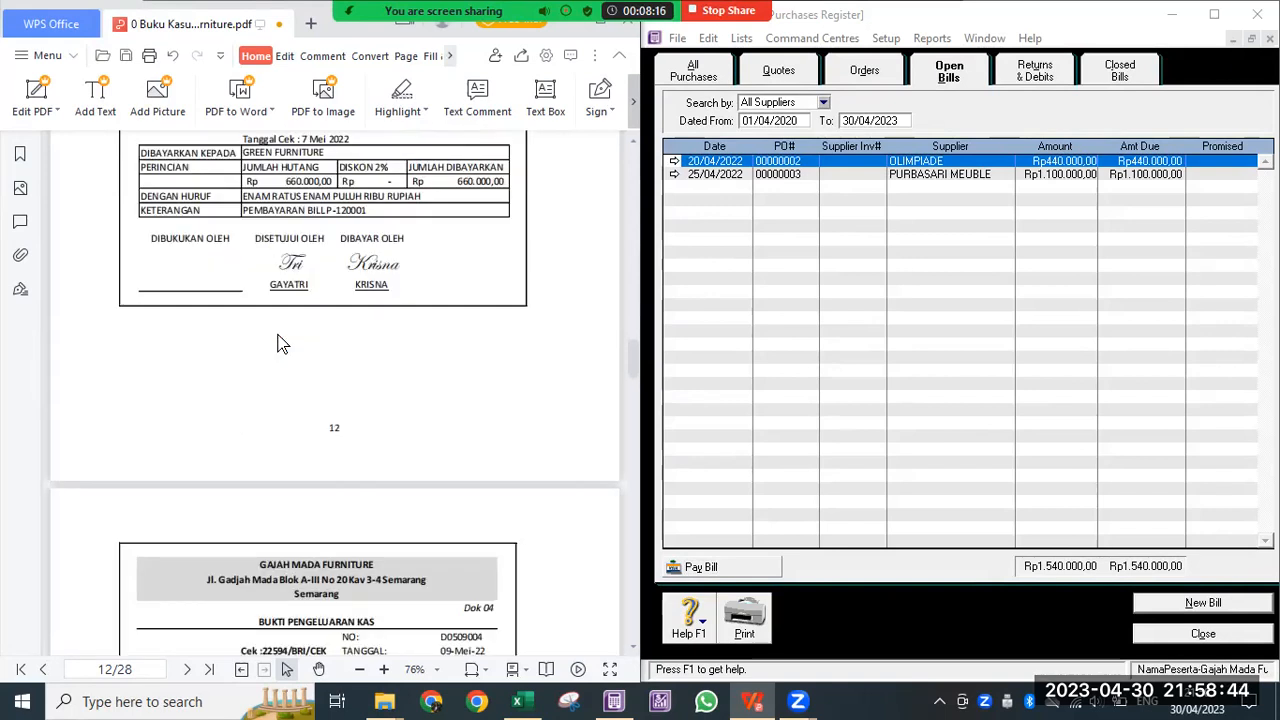
pyautogui.scroll(-2, 282, 380)
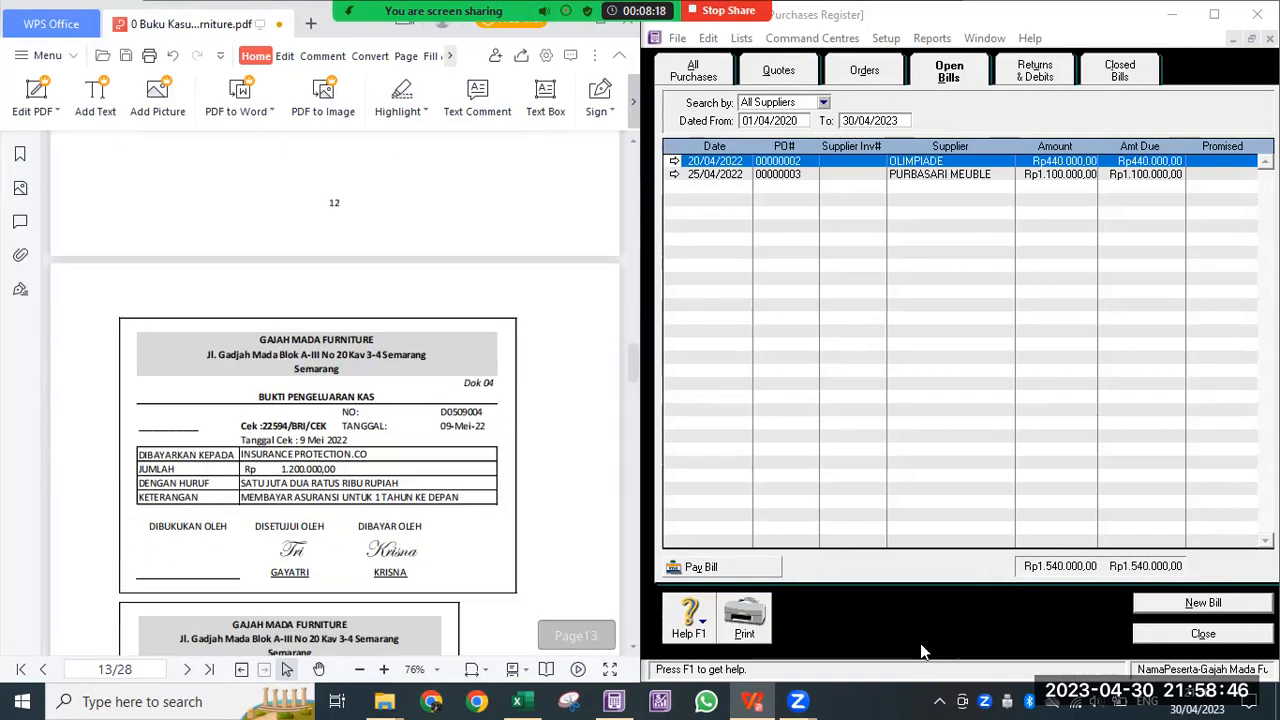
pyautogui.scroll(-2, 300, 440)
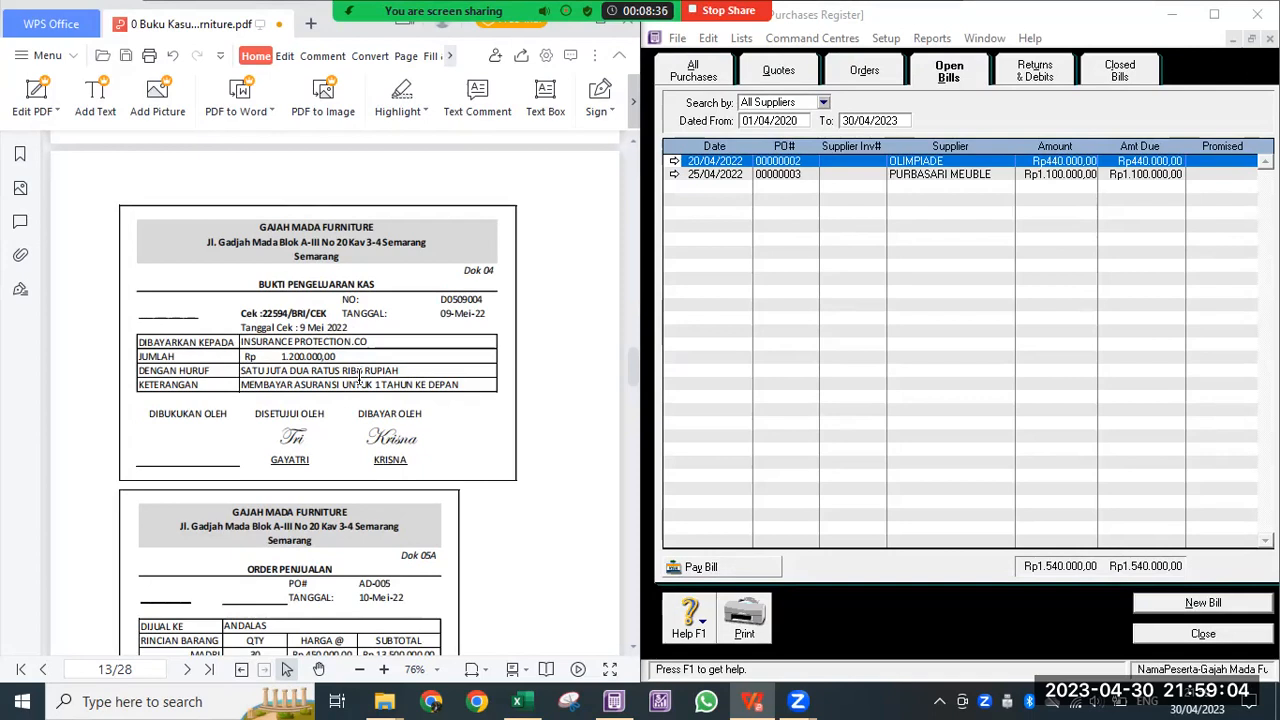
pyautogui.click(1182, 636)
pyautogui.click(797, 128)
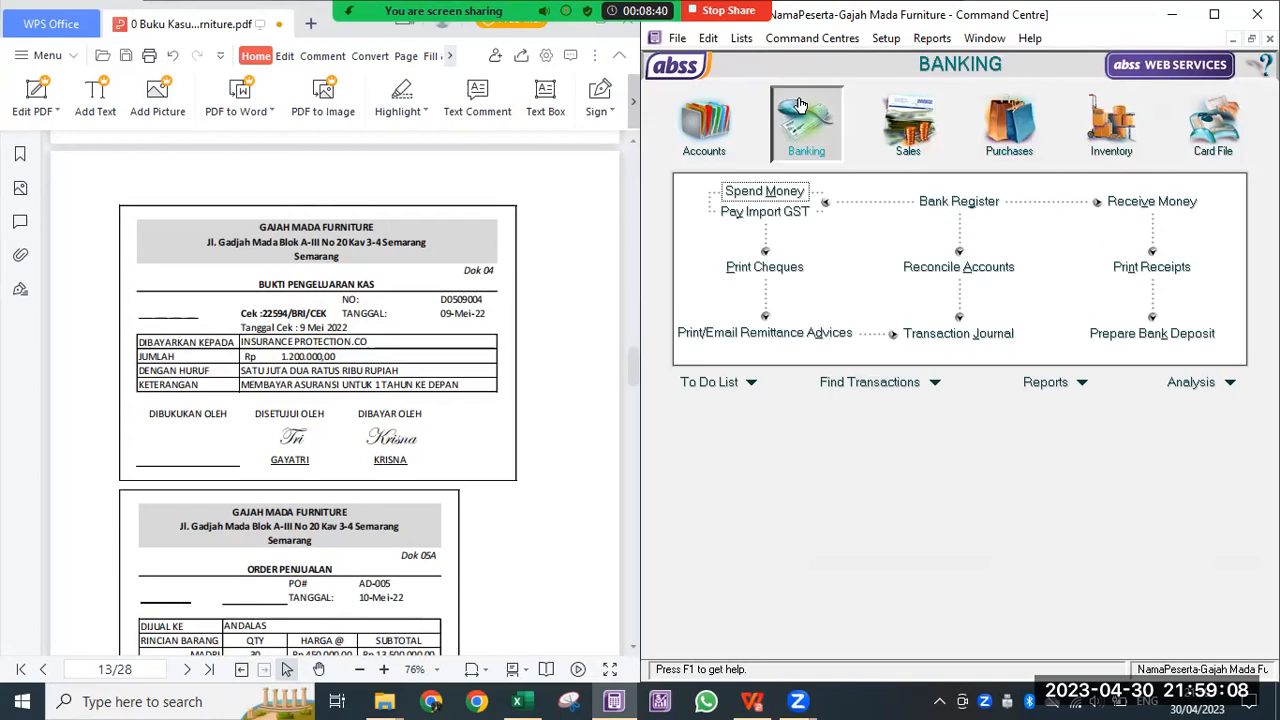
pyautogui.click(780, 194)
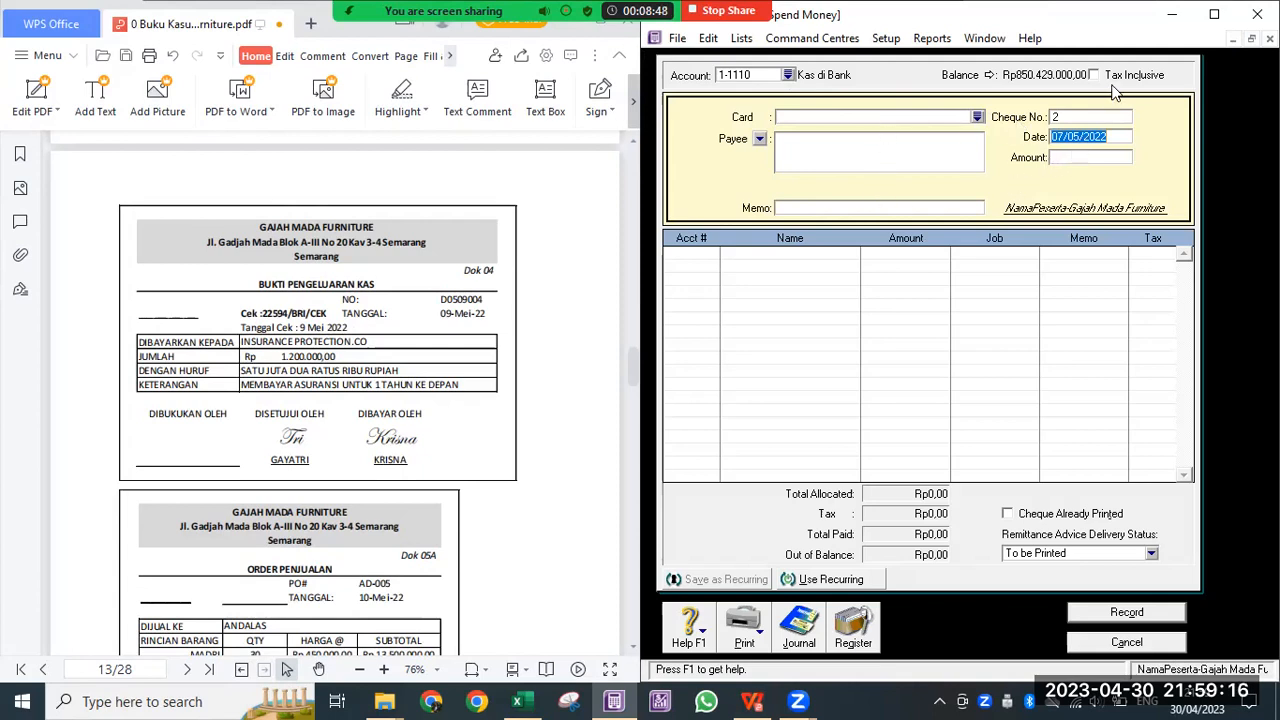
# Step: Date the payment 09/05/2022 and set its amount to Rp1.200.000,00
pyautogui.write('9/5')
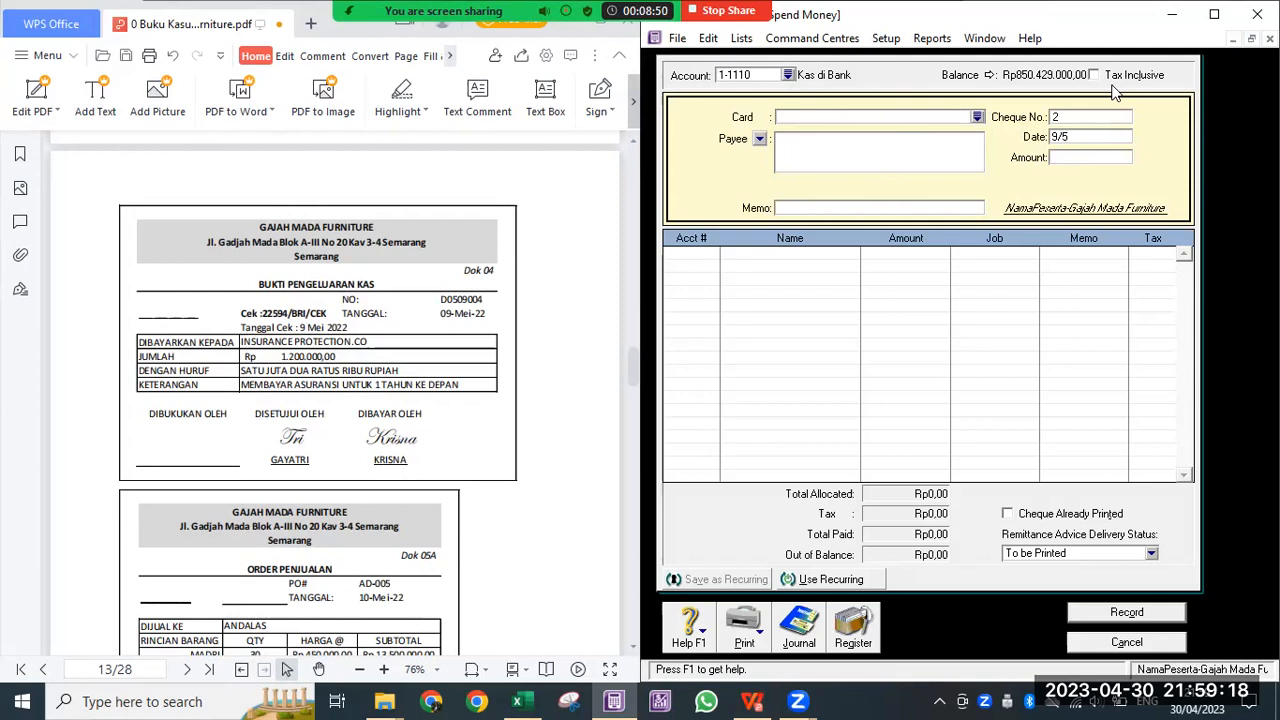
pyautogui.write('/5')
pyautogui.press('BackSpace')
pyautogui.write('22')
pyautogui.press('Tab')
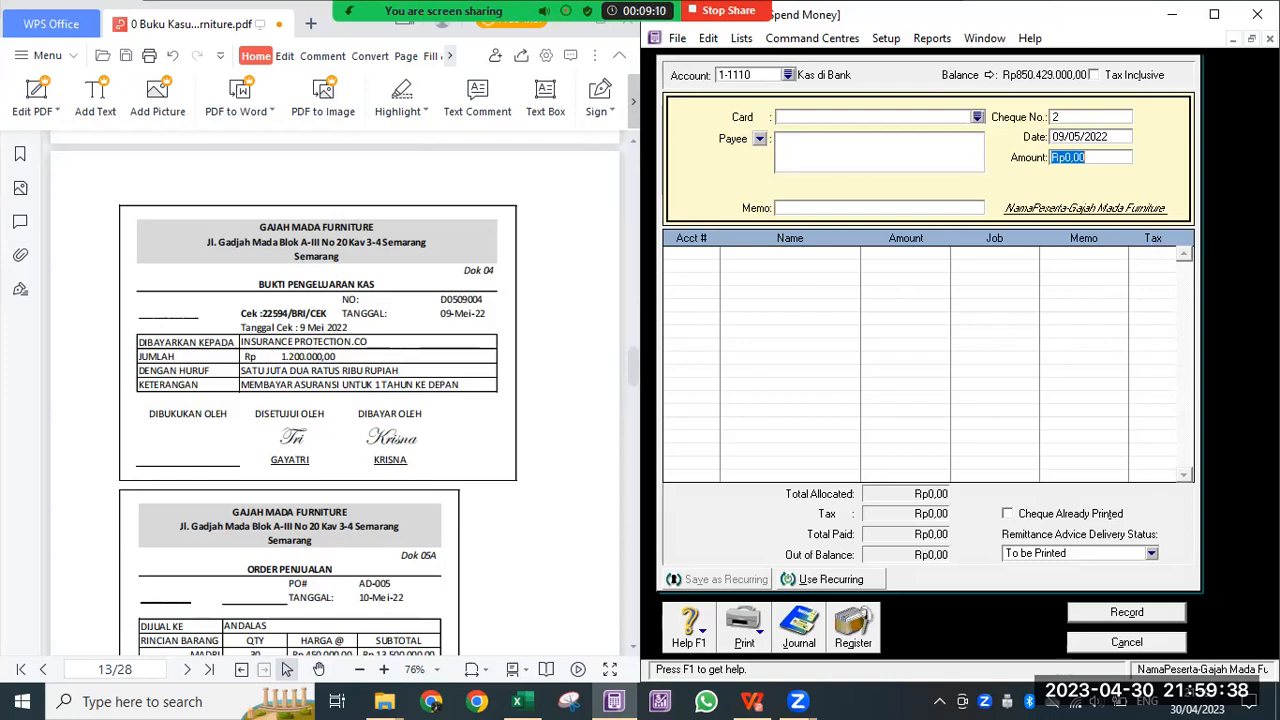
pyautogui.write('1.200.0')
pyautogui.write('00000')
pyautogui.press('Tab')
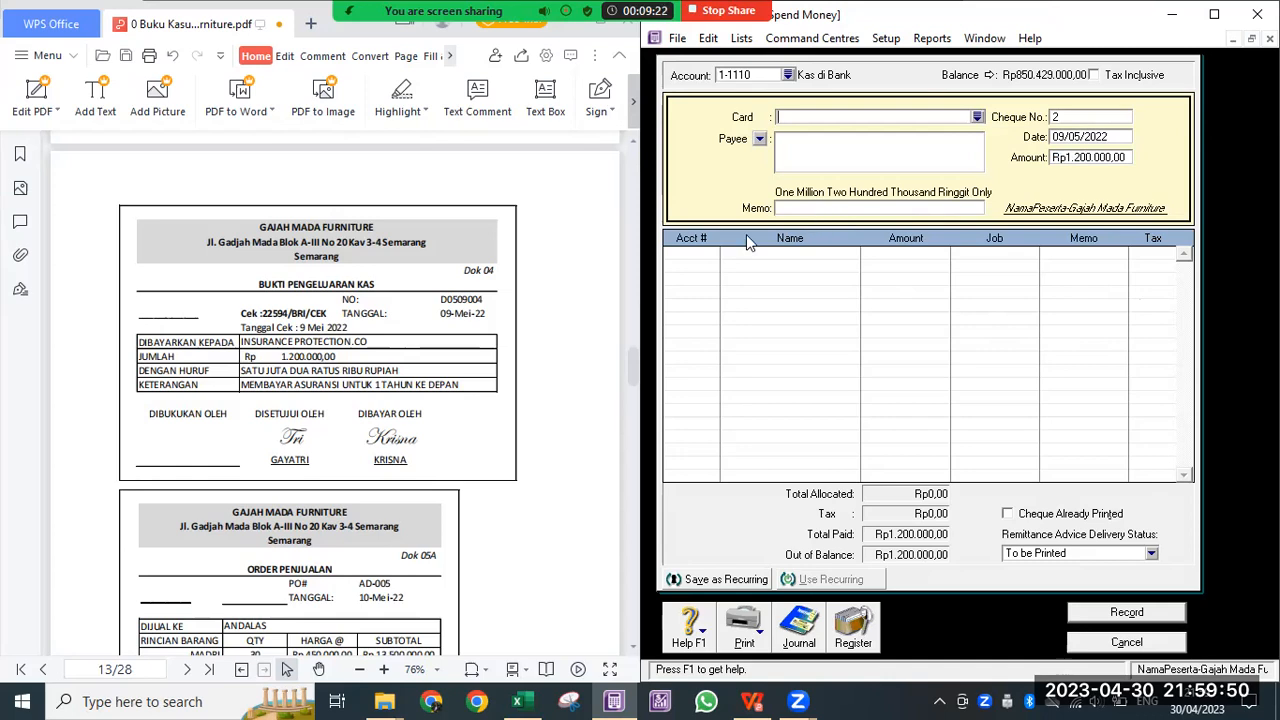
# Step: Allocate the full payment to account 1-1420 Asuransi Dibayar Dimuka
pyautogui.click(686, 257)
pyautogui.hotkey('ctrl', 'r')
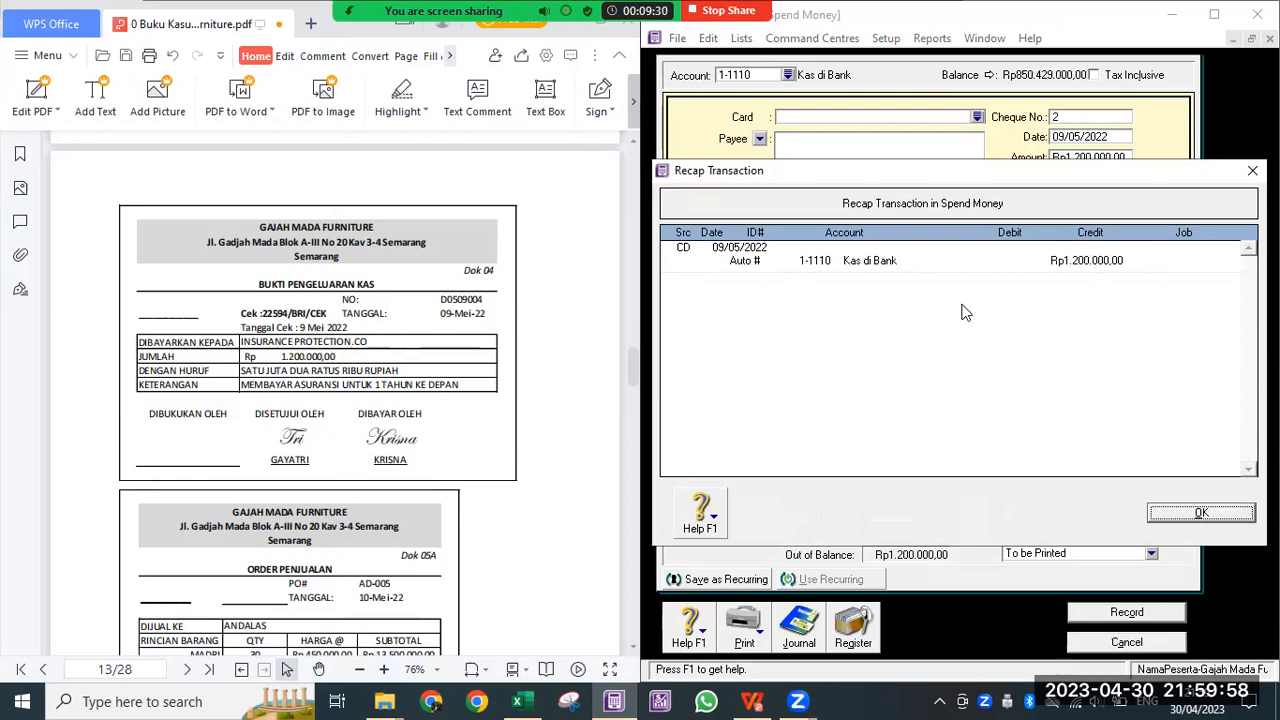
pyautogui.press('Return')
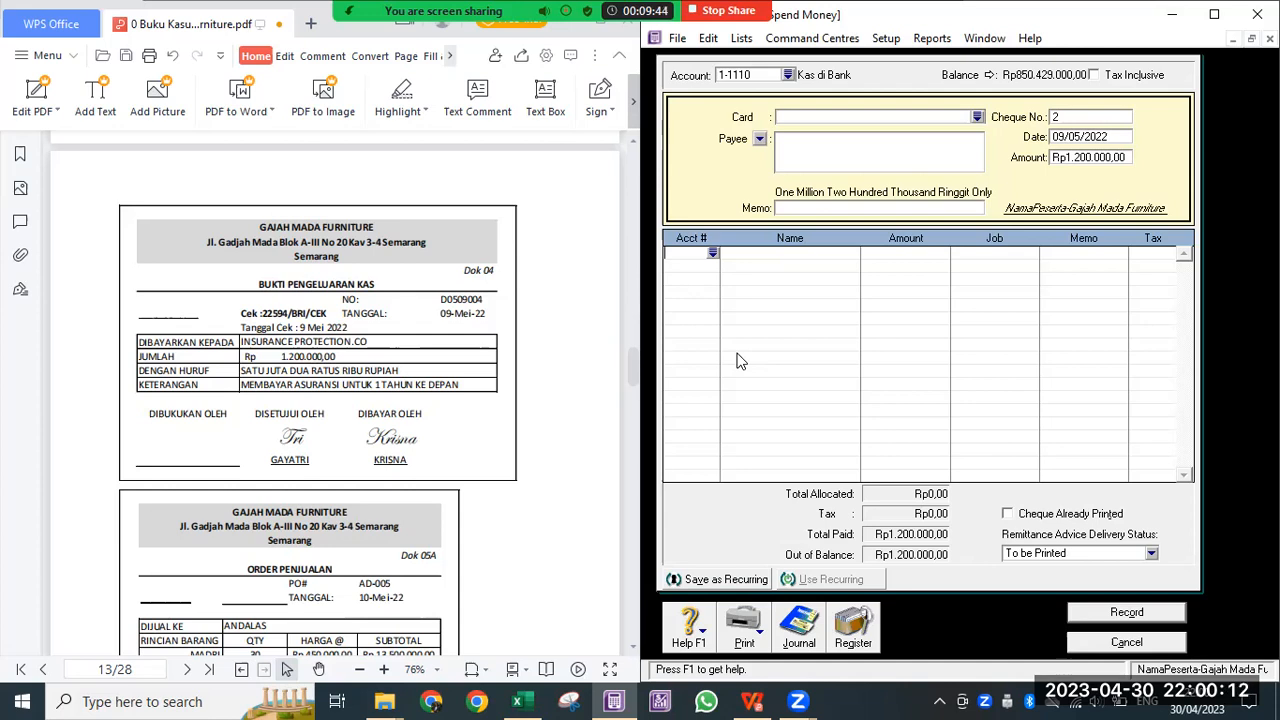
pyautogui.write('6-')
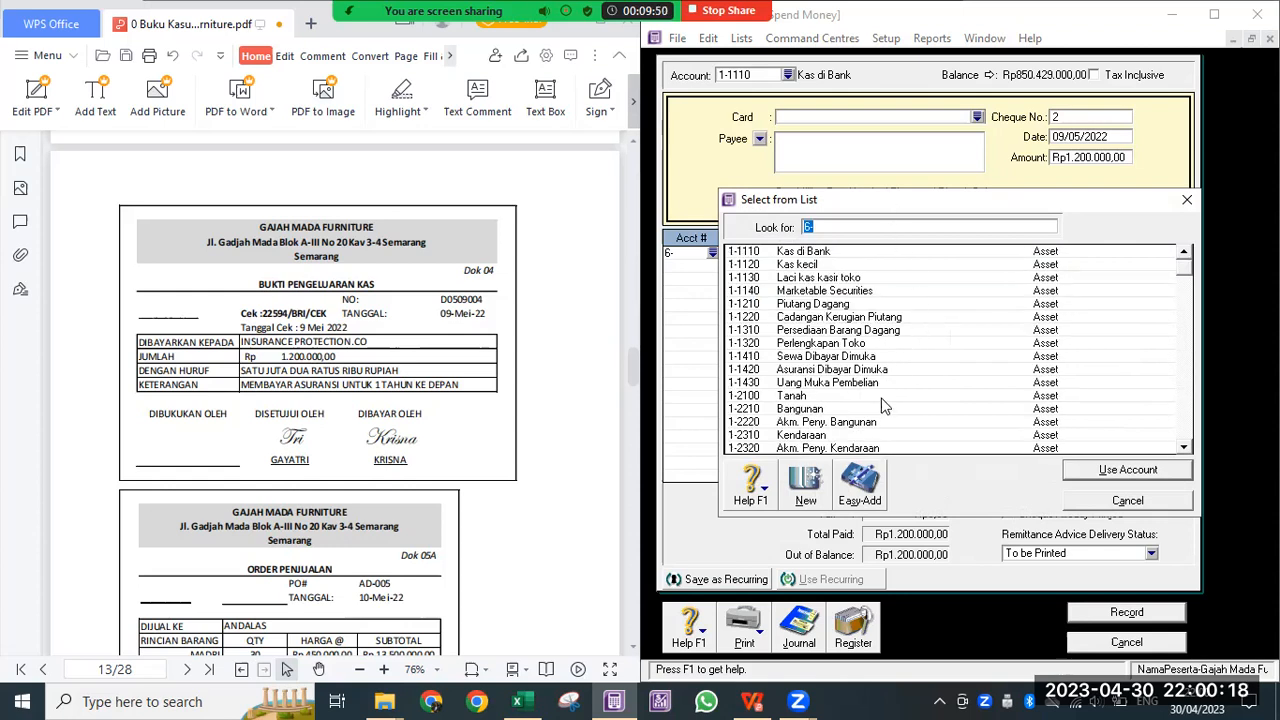
pyautogui.doubleClick(844, 371)
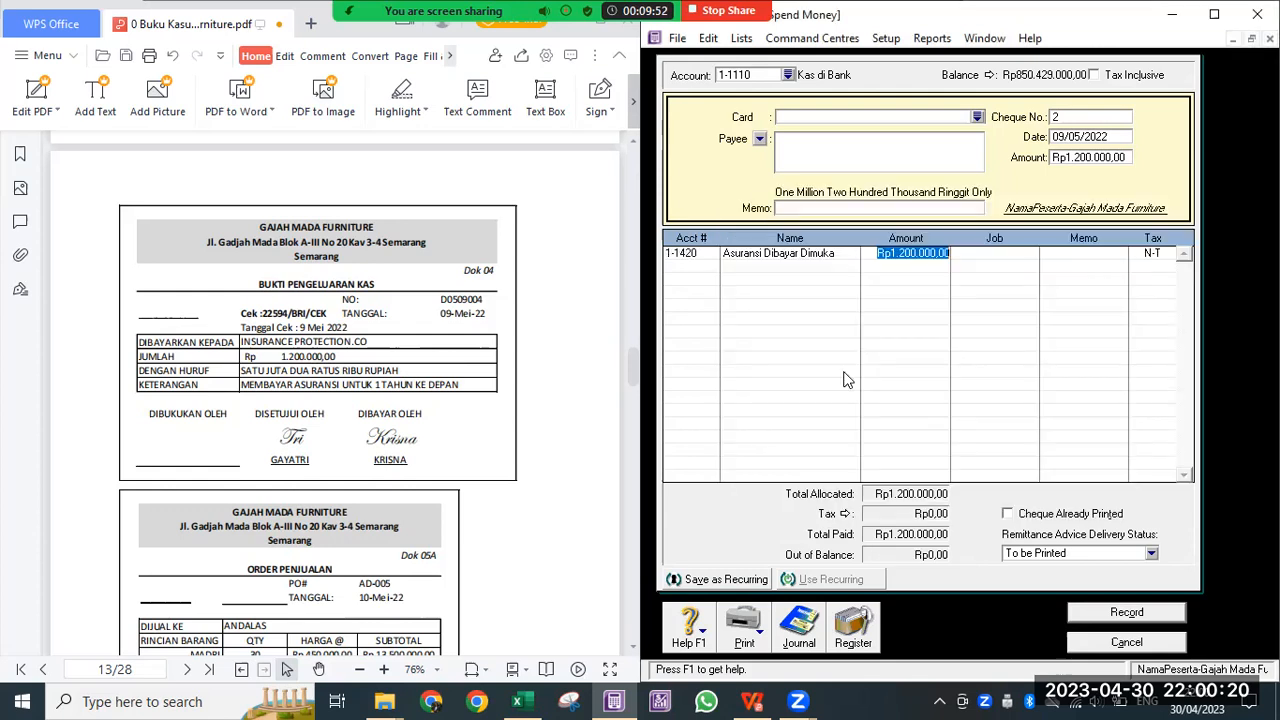
pyautogui.press('Tab')
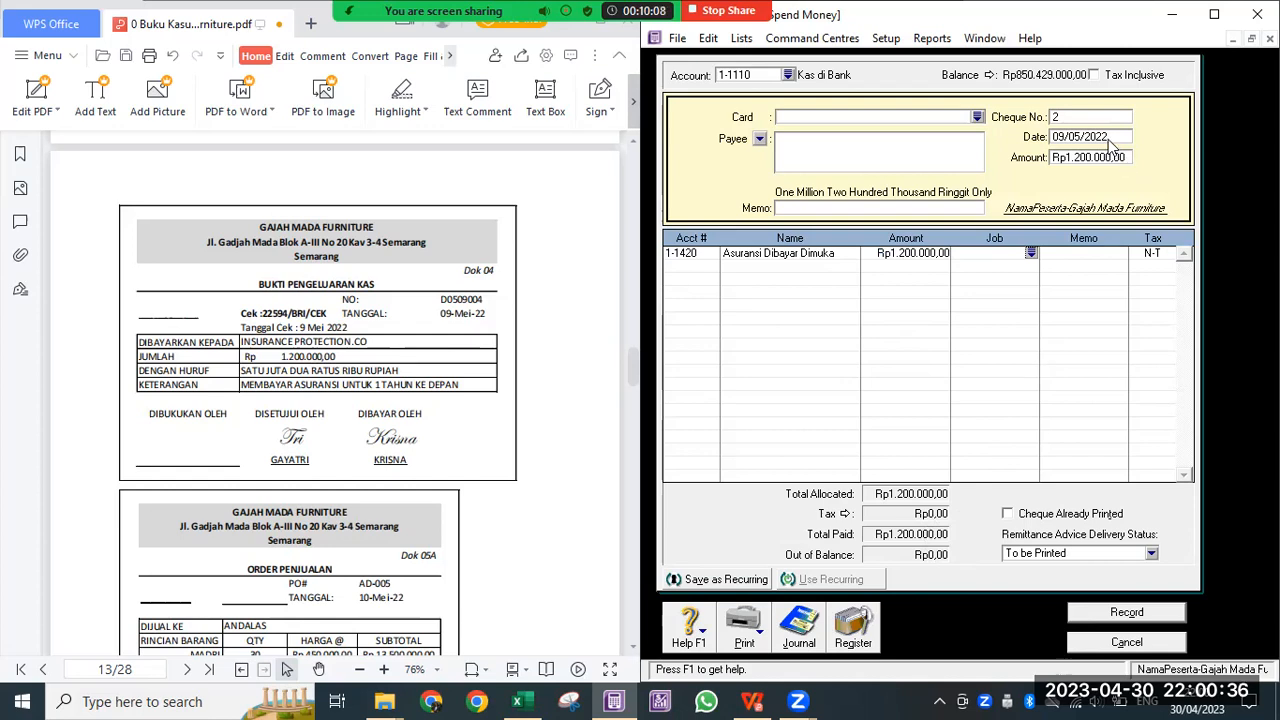
# Step: Review the recap of the insurance payment's journal entries and record it with the memo "bayar asuransi"
pyautogui.hotkey('ctrl', 'r')
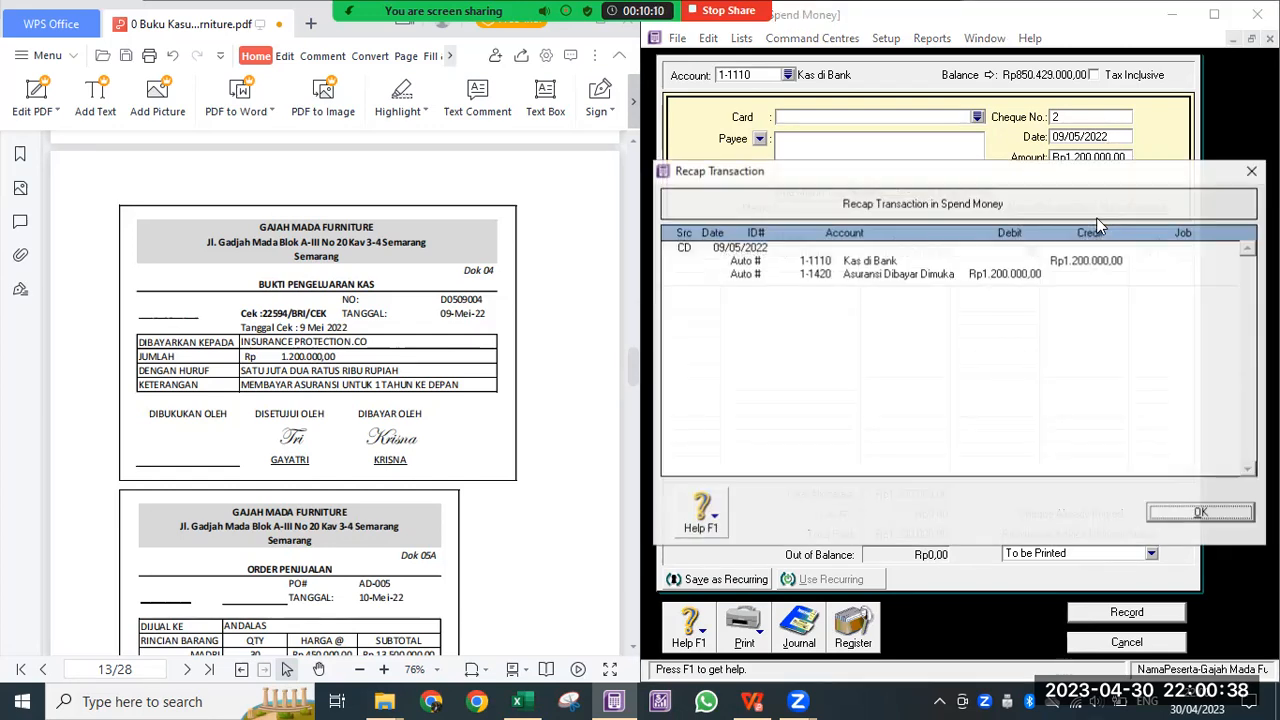
pyautogui.click(1162, 515)
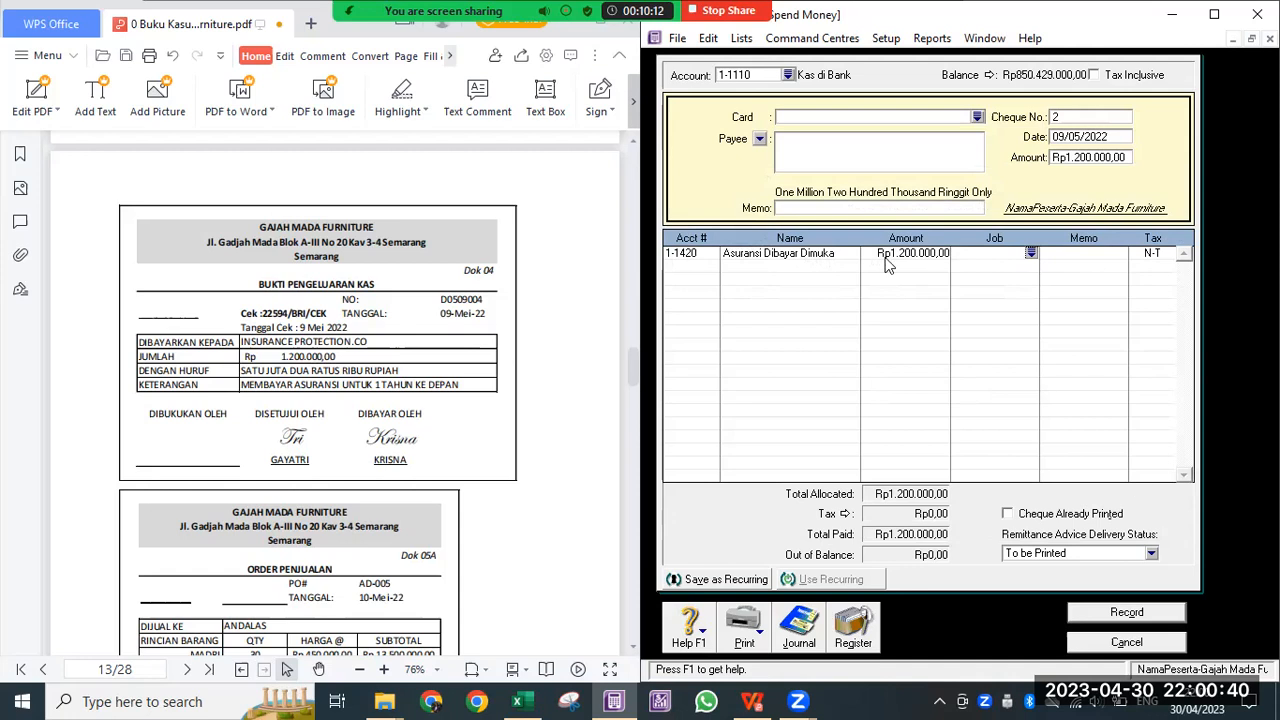
pyautogui.click(860, 208)
pyautogui.write('bayar asuransi')
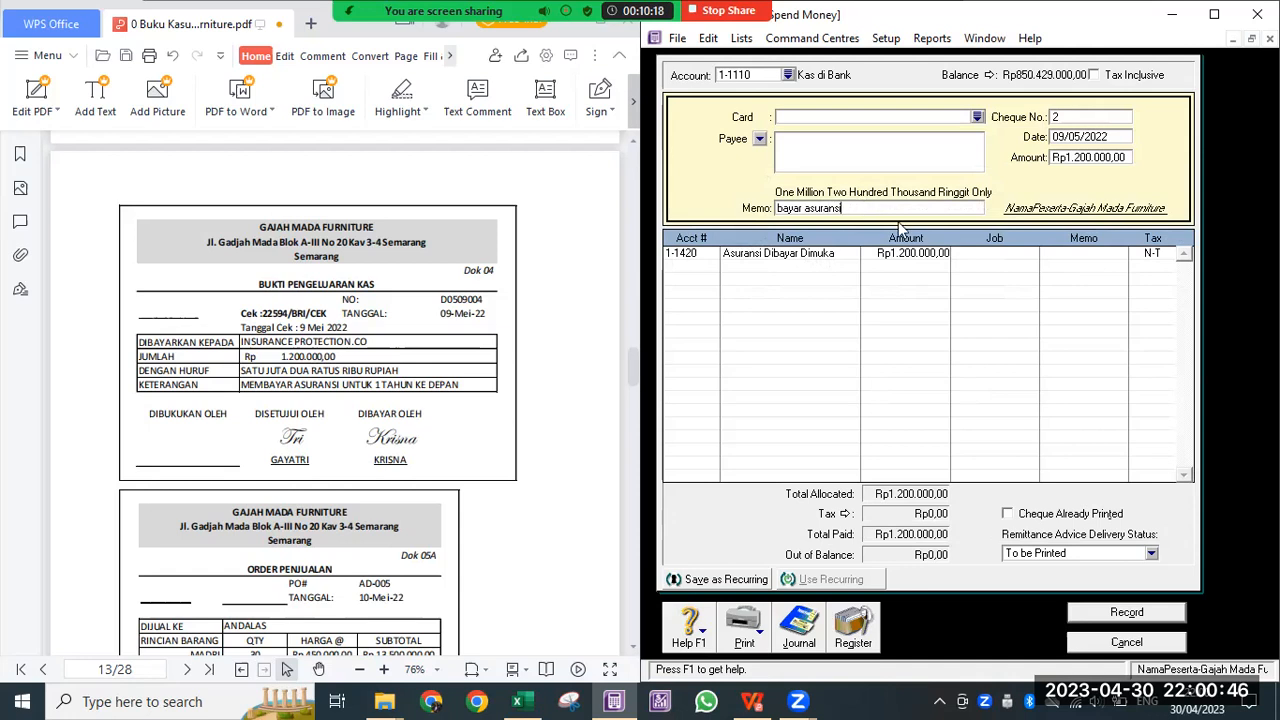
pyautogui.click(1131, 611)
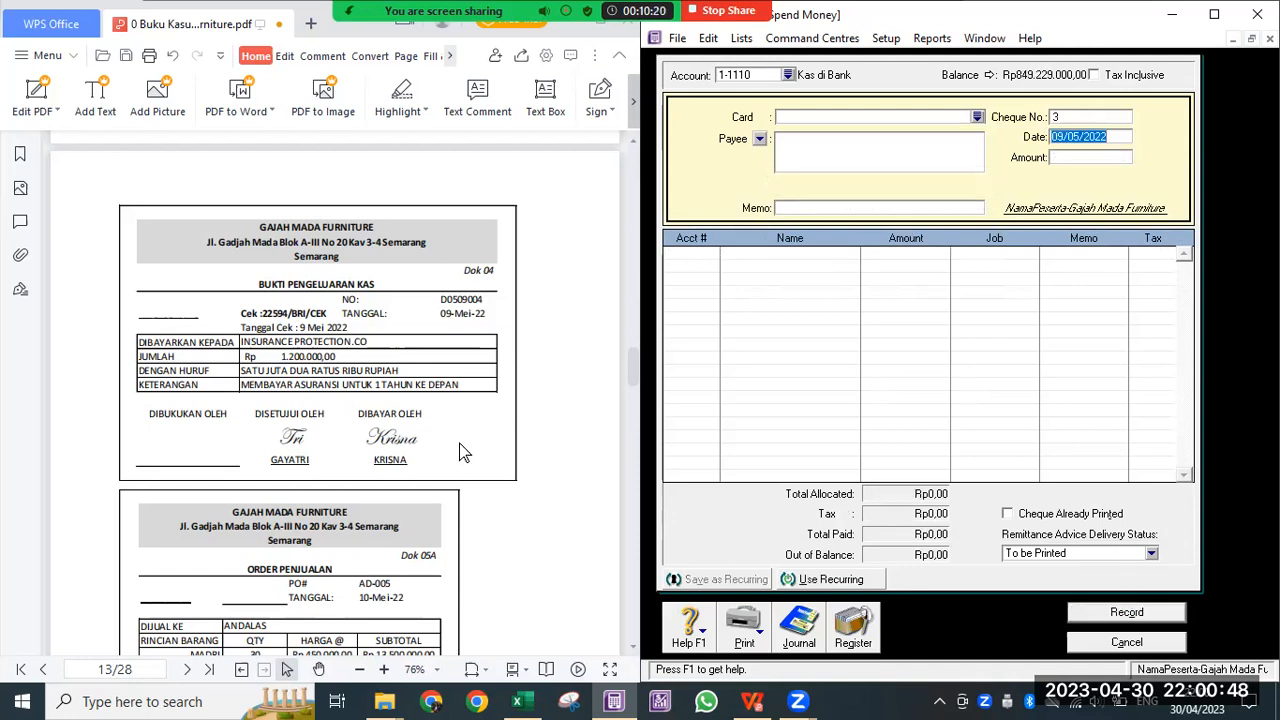
# Step: Leave Spend Money and start a new sale of type ORDER for the Dok 05A document
pyautogui.scroll(-5, 375, 400)
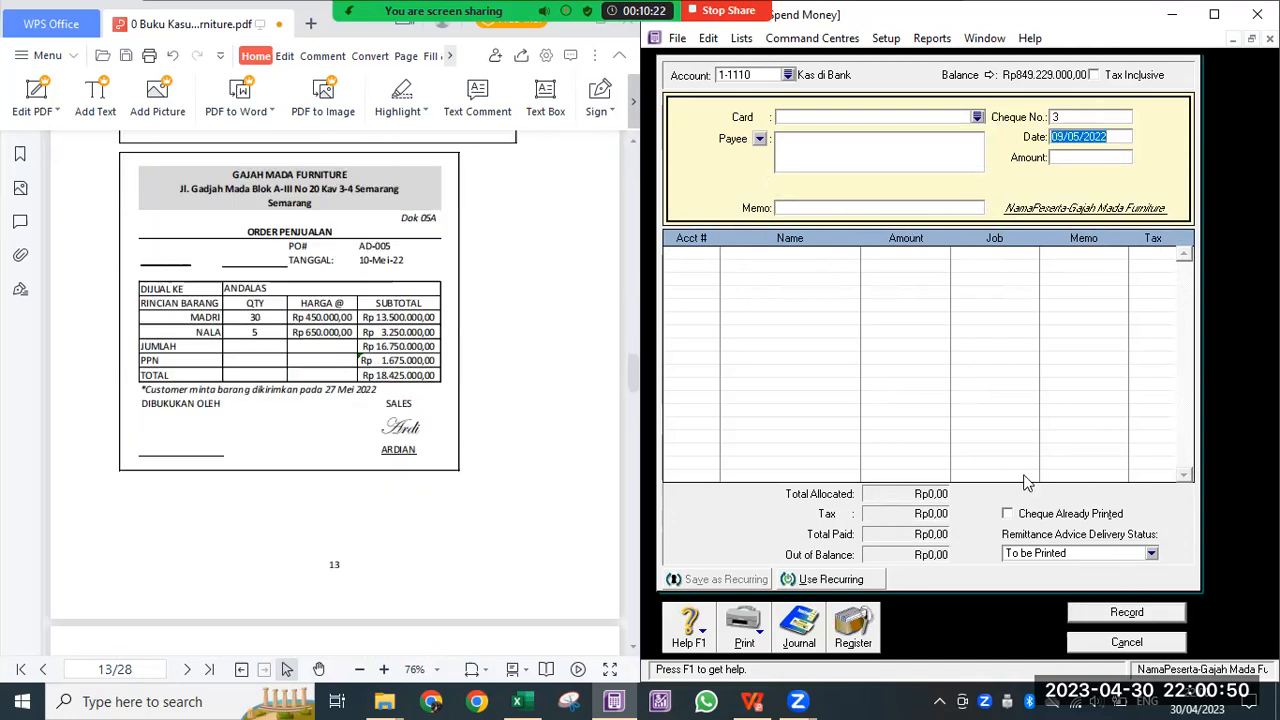
pyautogui.click(1127, 643)
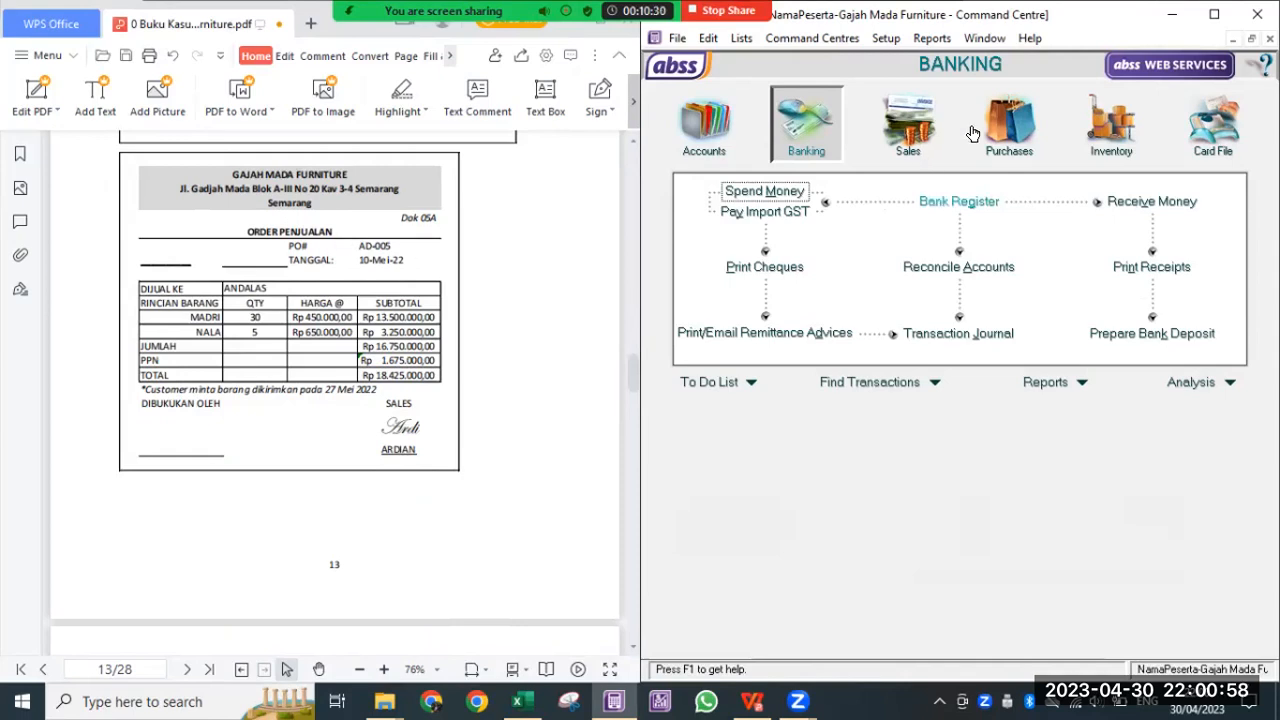
pyautogui.click(902, 138)
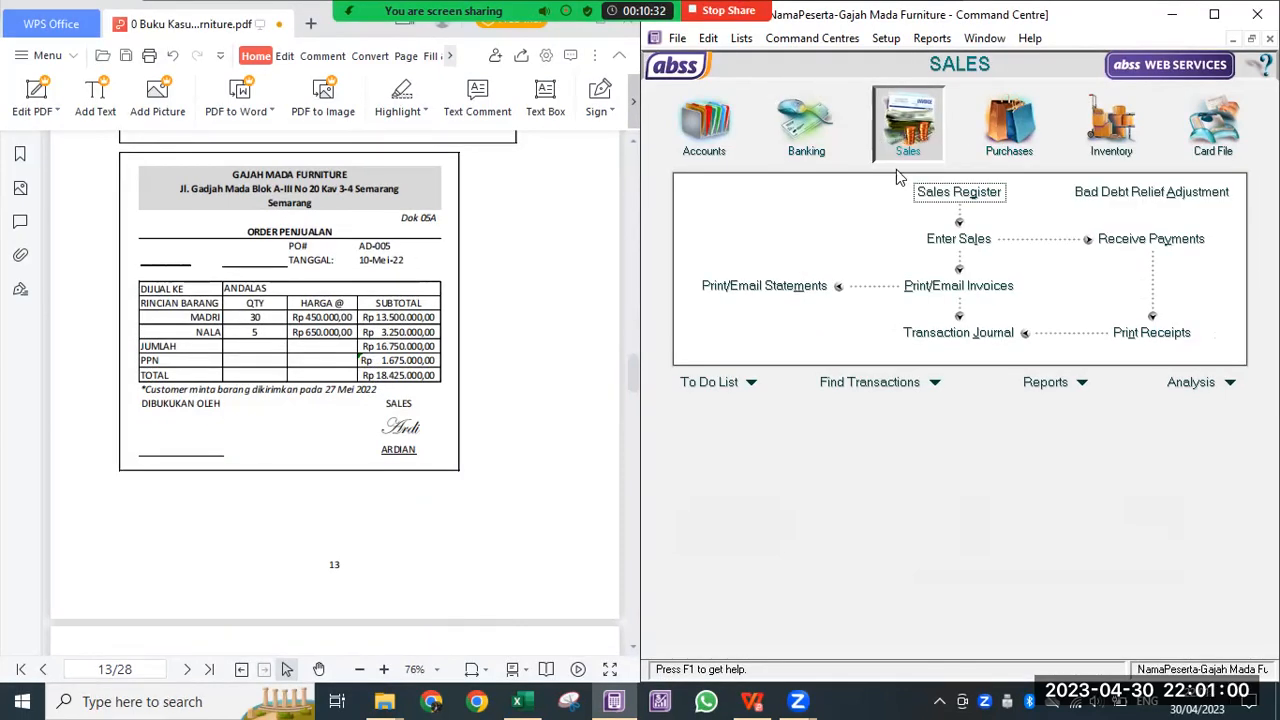
pyautogui.click(945, 245)
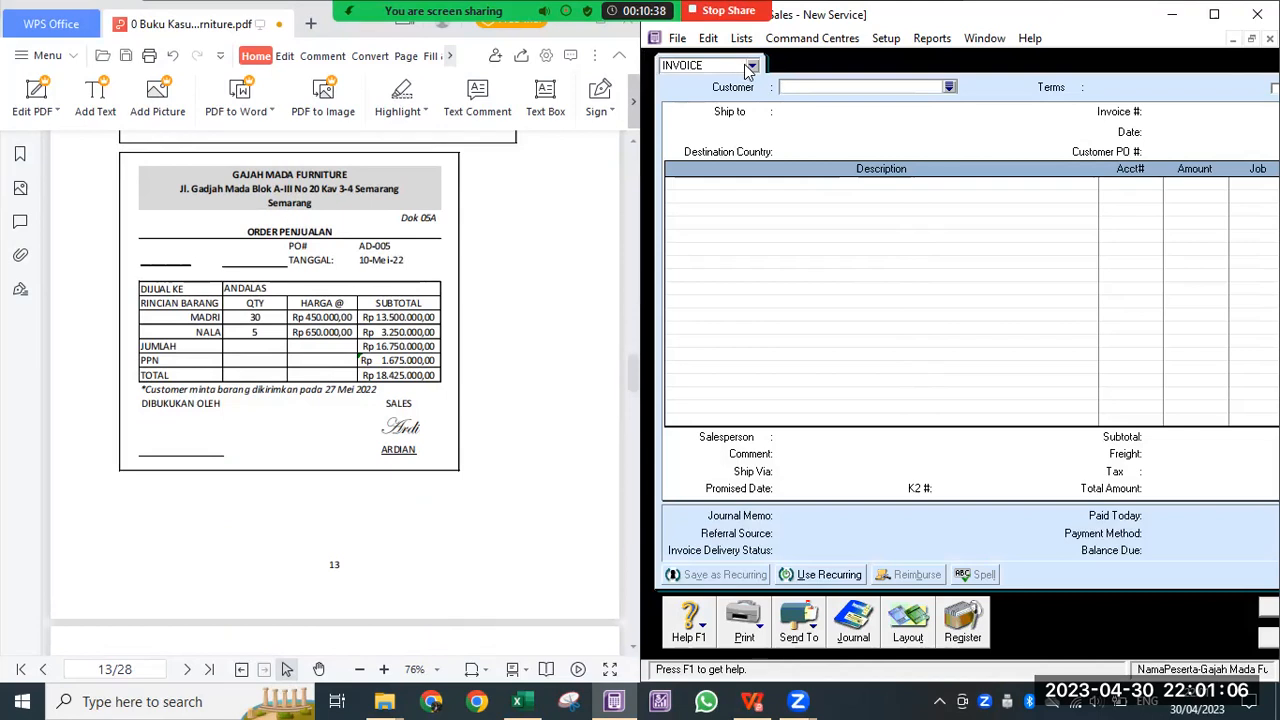
pyautogui.click(745, 71)
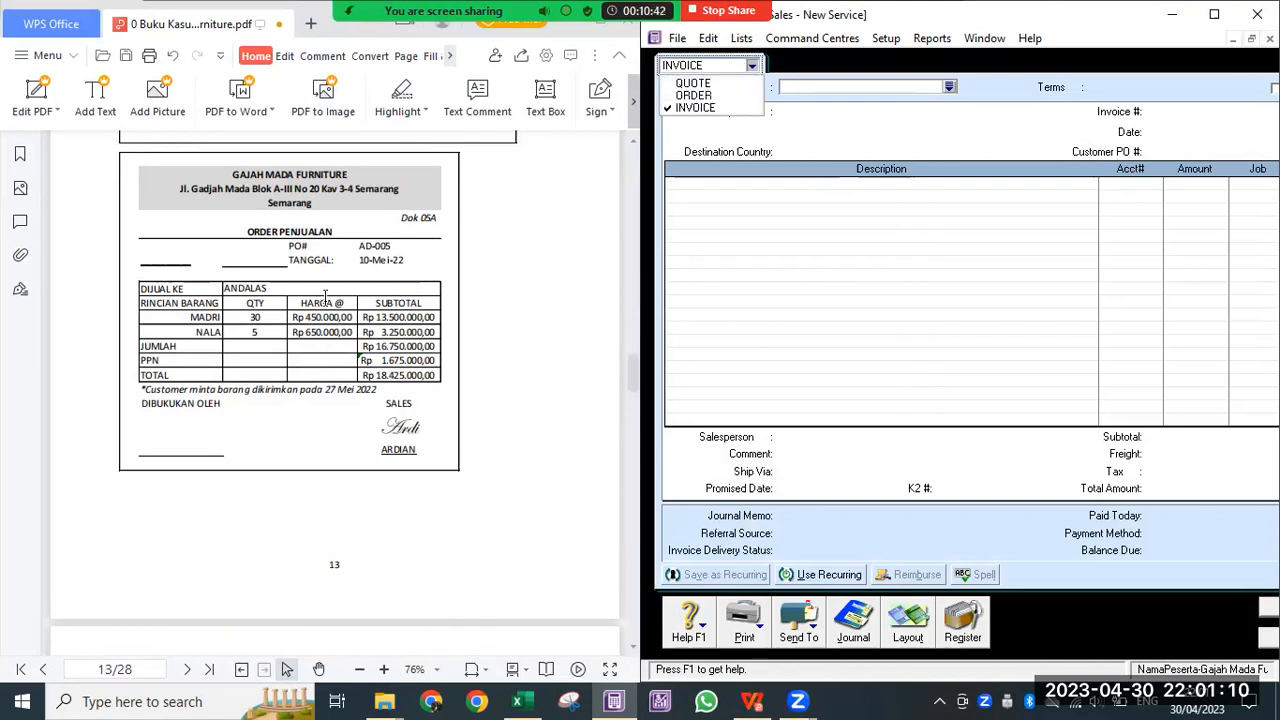
pyautogui.click(700, 96)
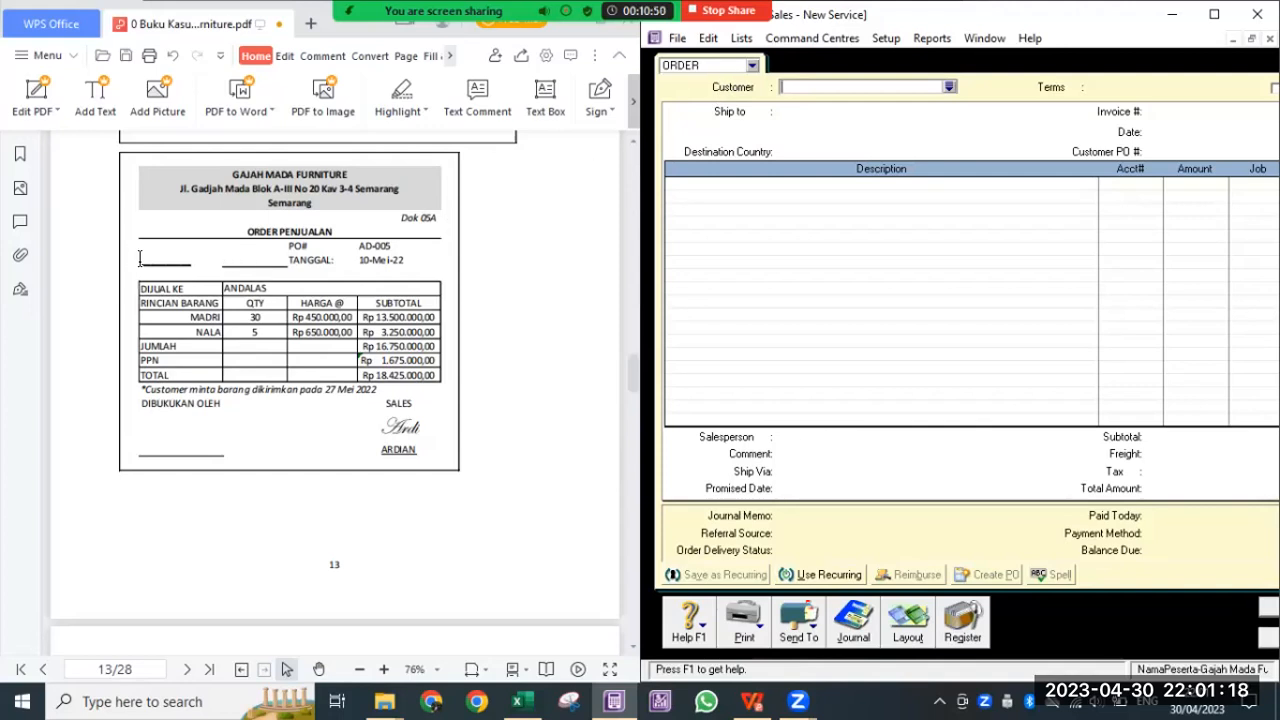
# Step: Choose ANDALAS as the sales order's customer, widen the accounting window and date the order 10/05/2022
pyautogui.click(187, 258)
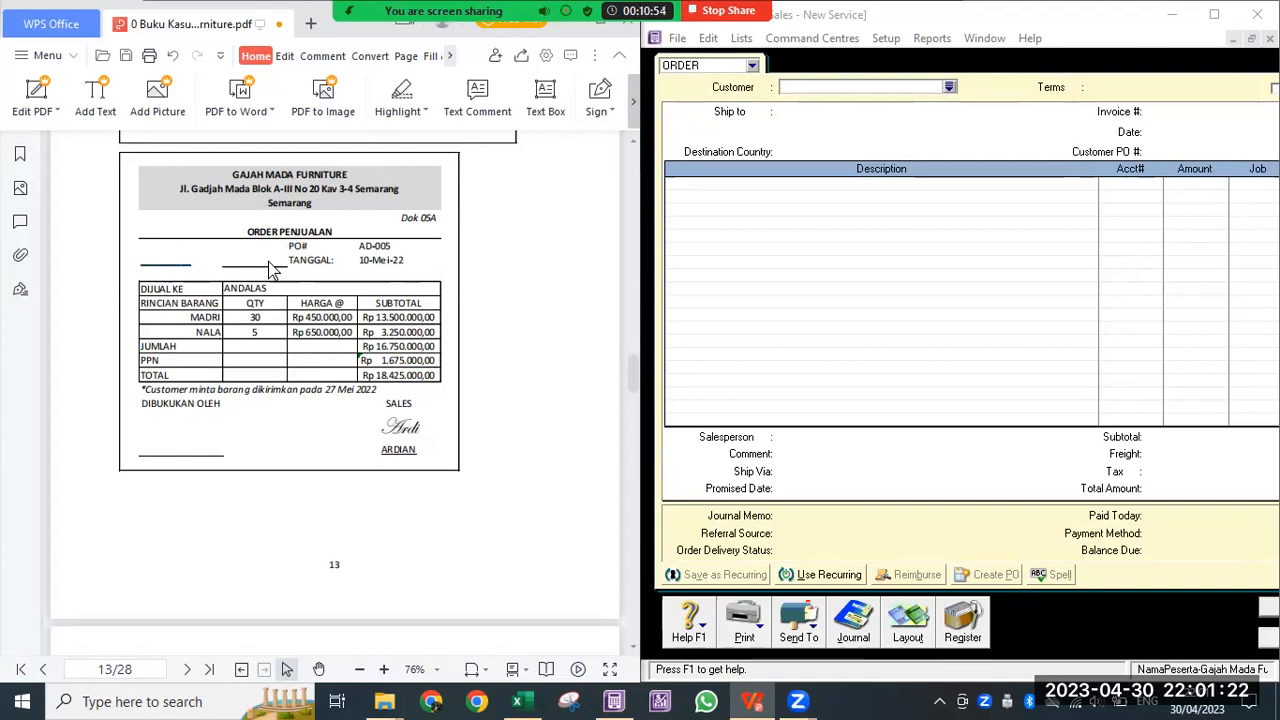
pyautogui.click(774, 256)
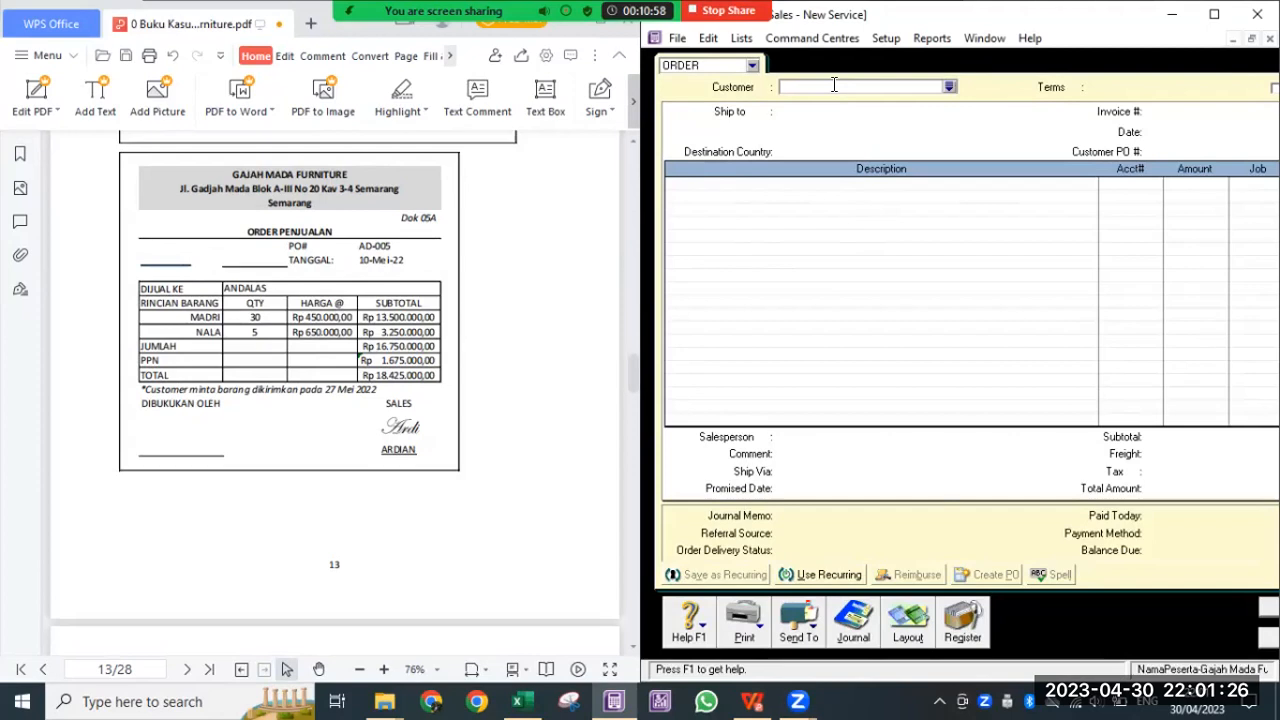
pyautogui.press('Tab')
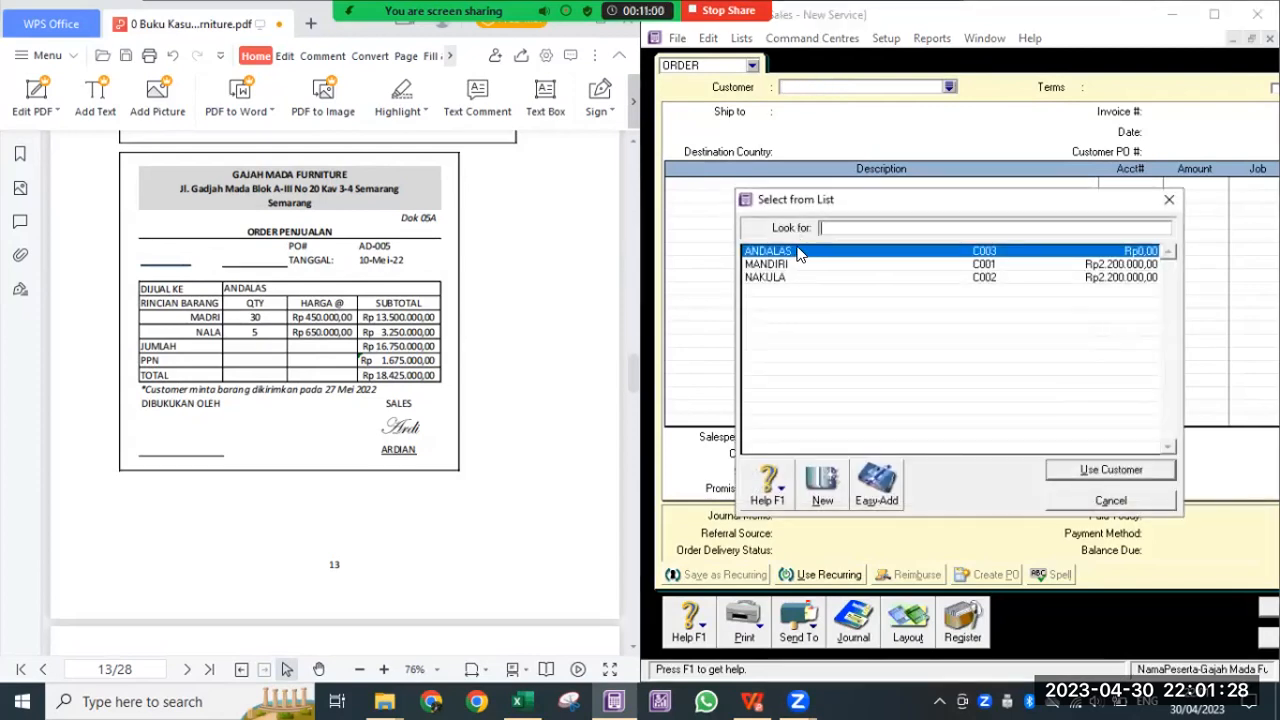
pyautogui.doubleClick(797, 254)
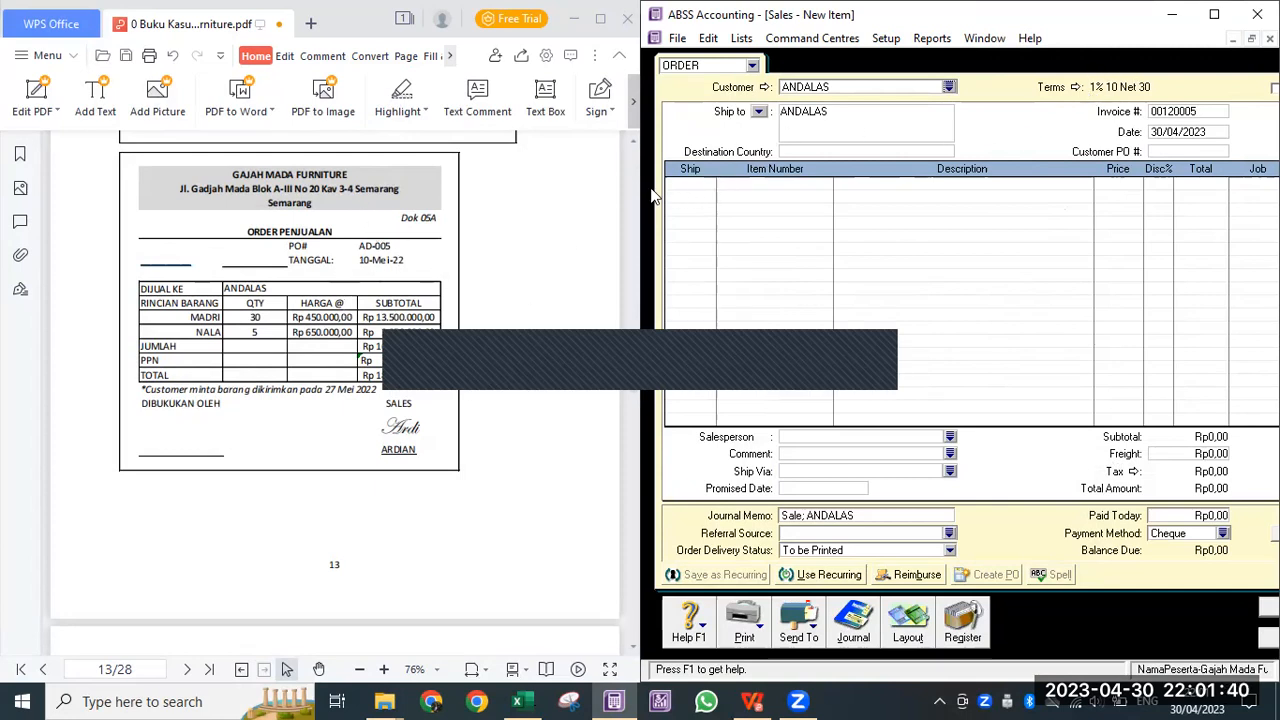
pyautogui.moveTo(639, 186); pyautogui.dragTo(536, 185)
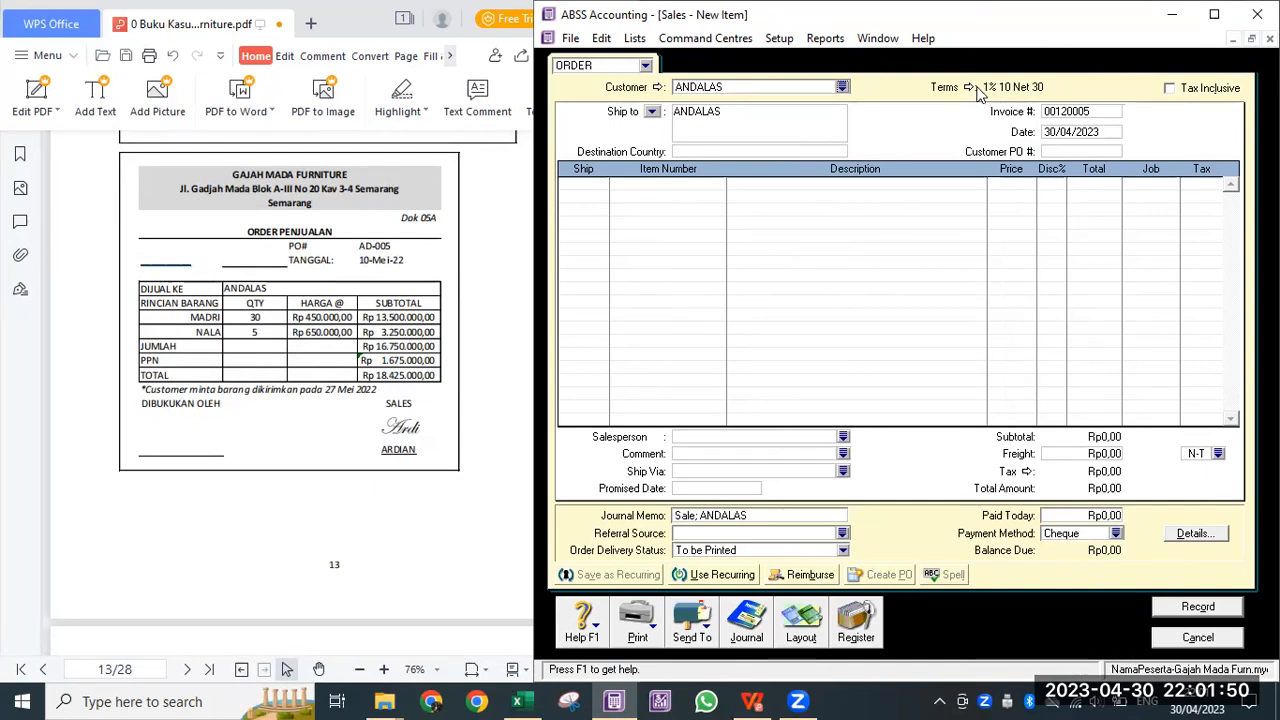
pyautogui.click(1066, 134)
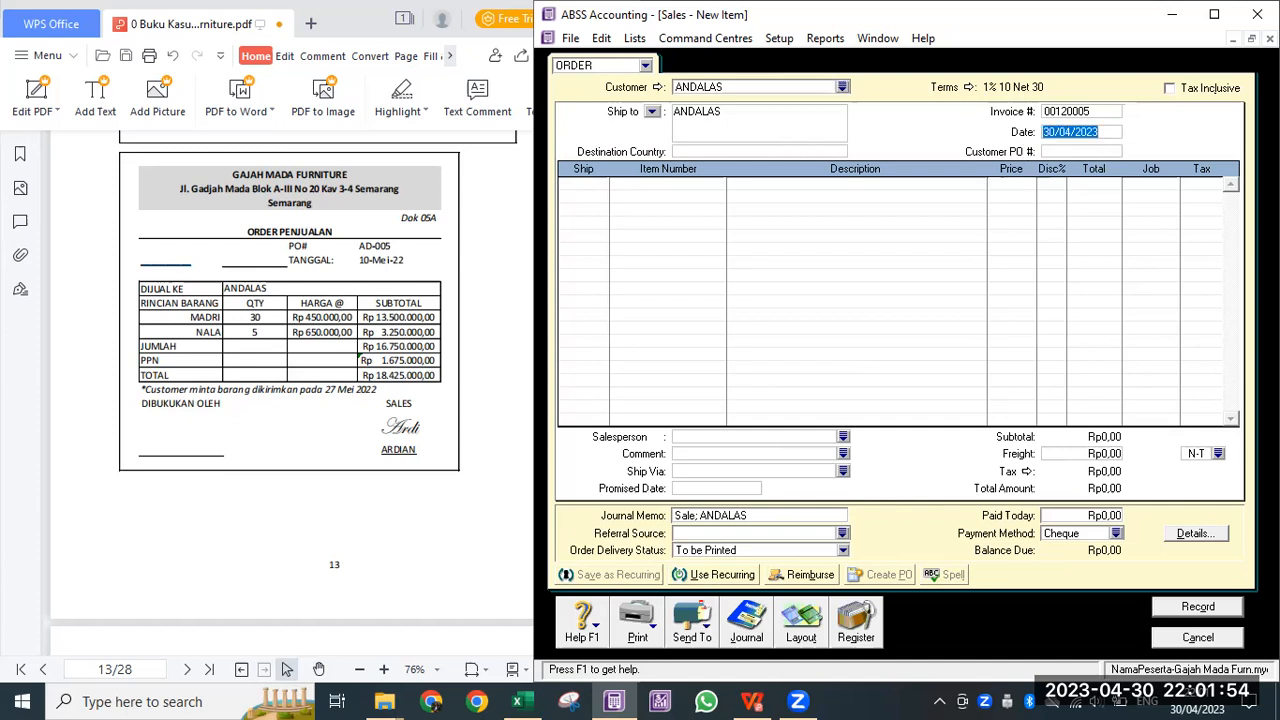
pyautogui.write('10/05/2022')
pyautogui.press('Tab')
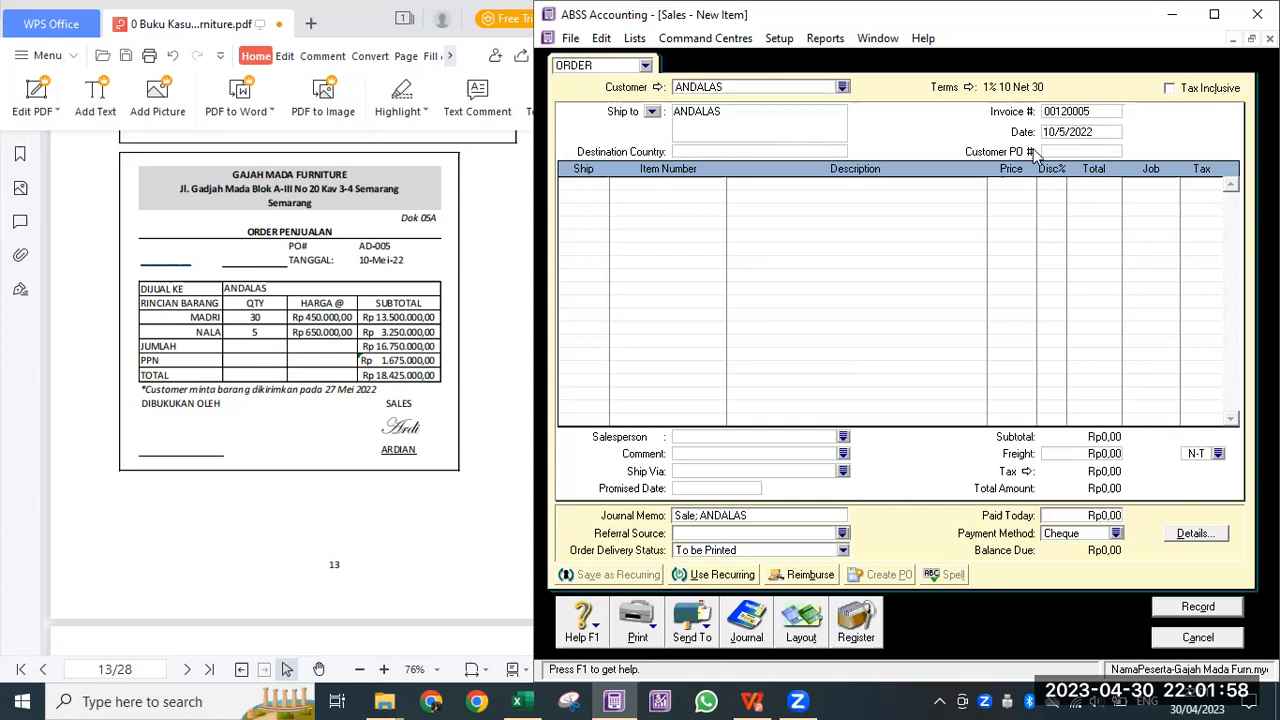
# Step: Add an order line for 30 units of item MR (MADRI)
pyautogui.press('Tab')
pyautogui.write('3')
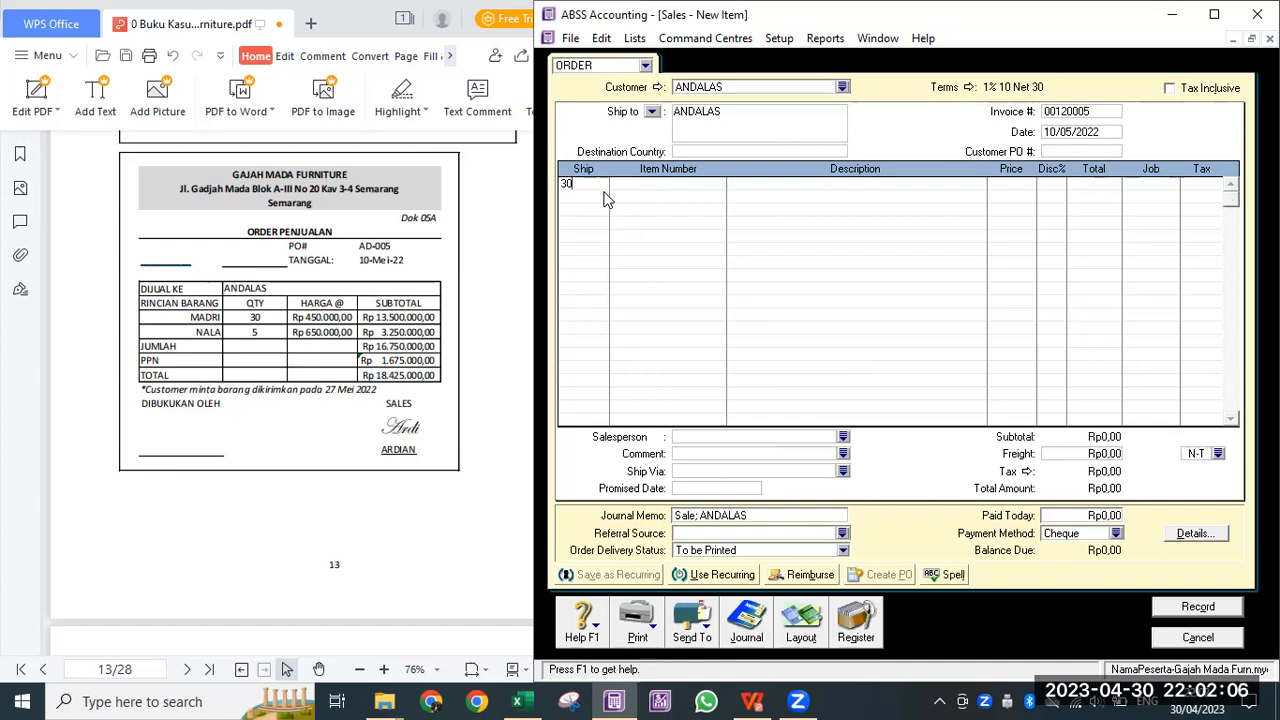
pyautogui.press('Tab')
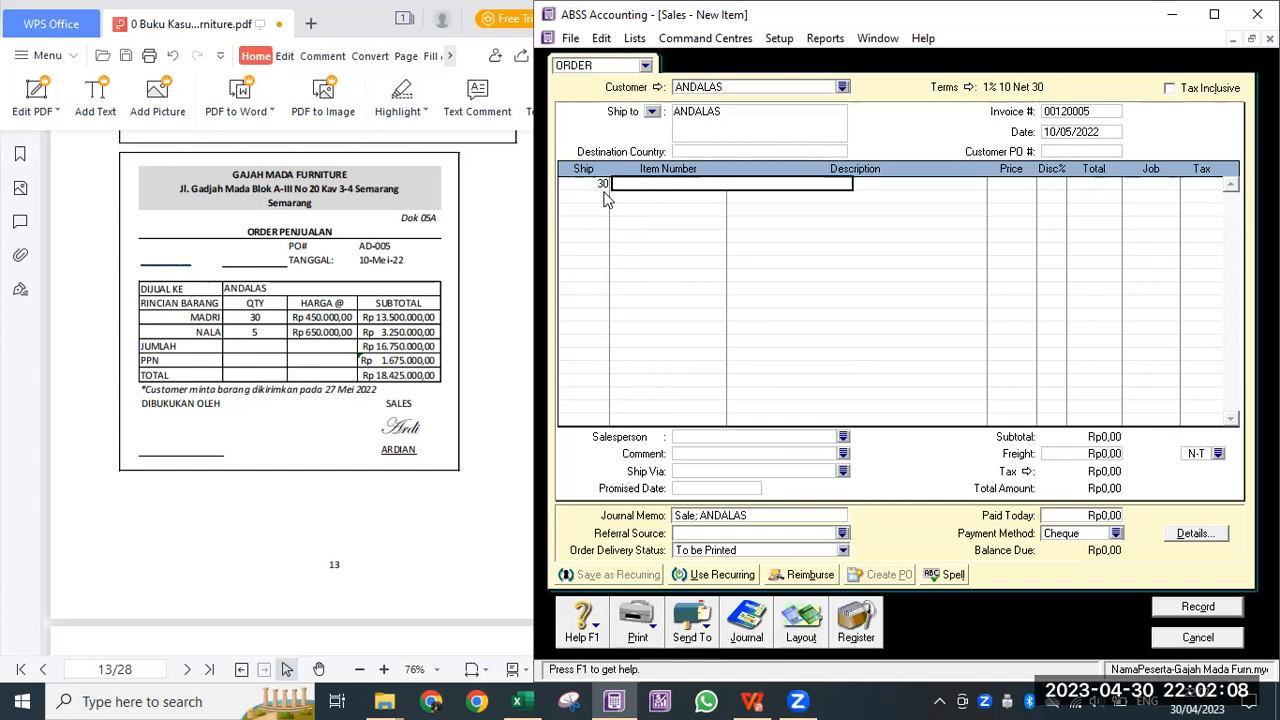
pyautogui.write('MR')
pyautogui.press('Tab')
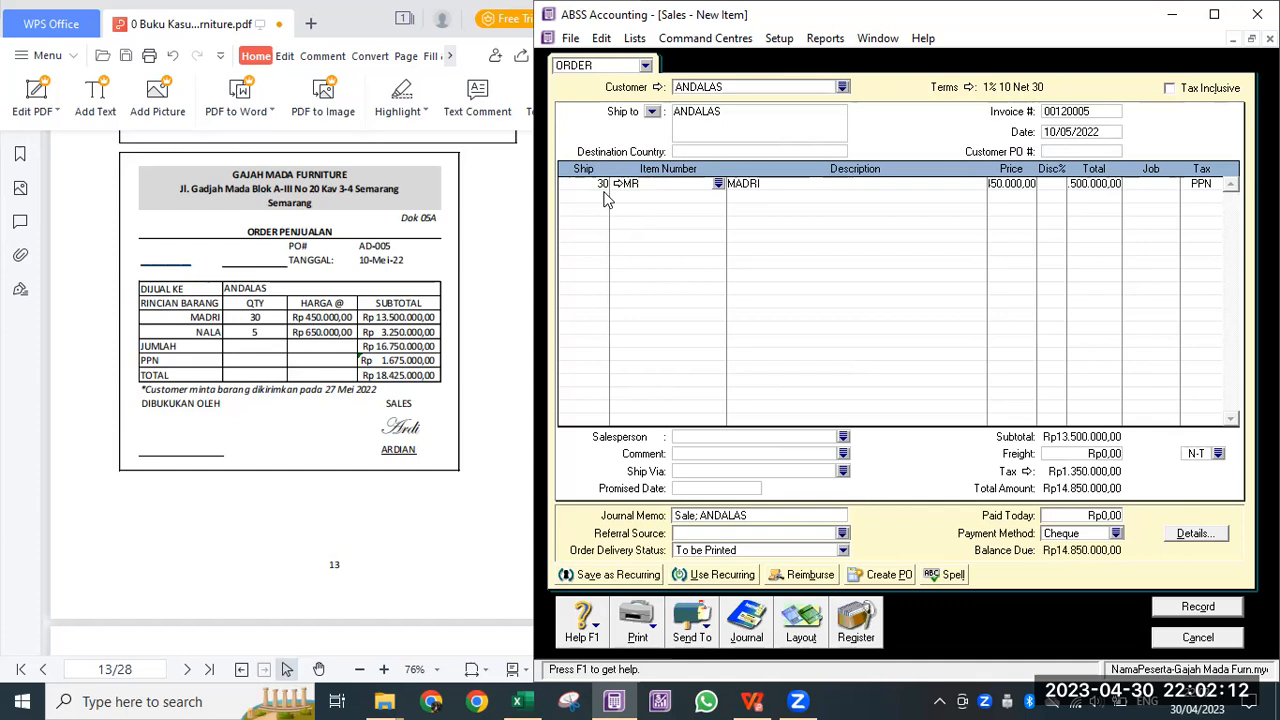
pyautogui.press('Tab')
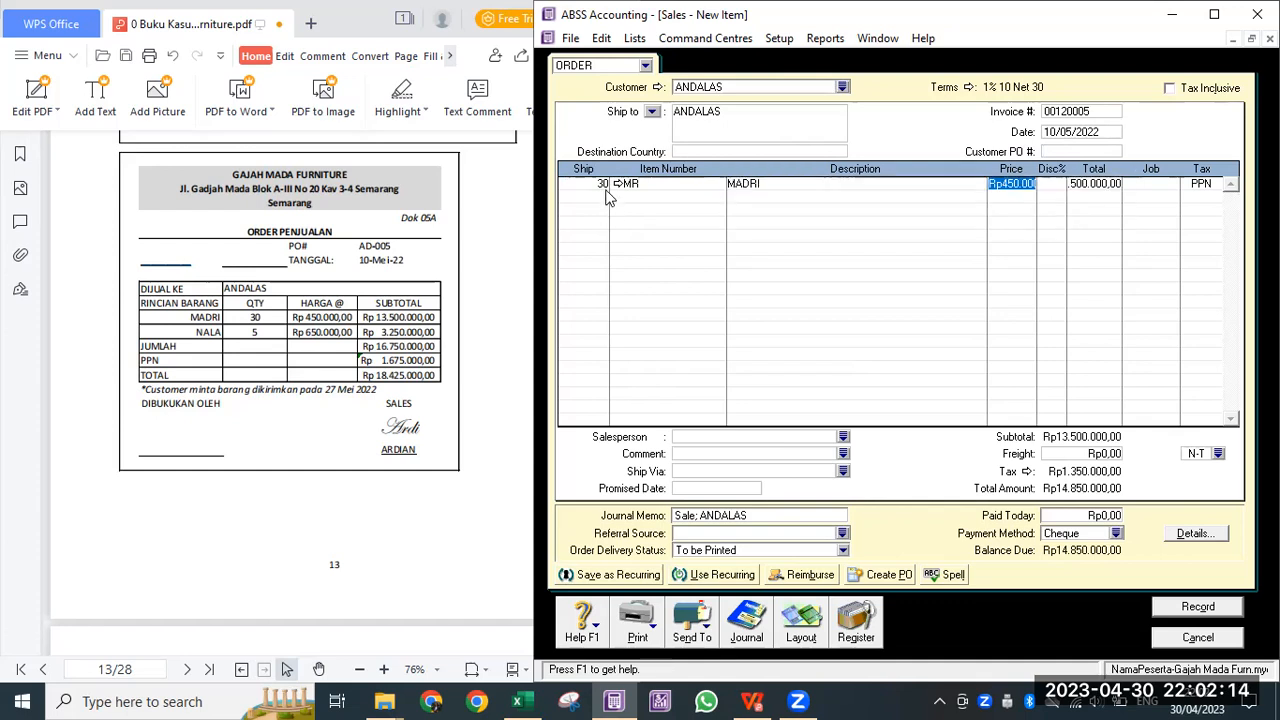
# Step: Add an order line for 5 units of item NL (NALA) and try to preview the order's recap transaction
pyautogui.click(605, 196)
pyautogui.write('5')
pyautogui.press('Tab')
pyautogui.press('Tab')
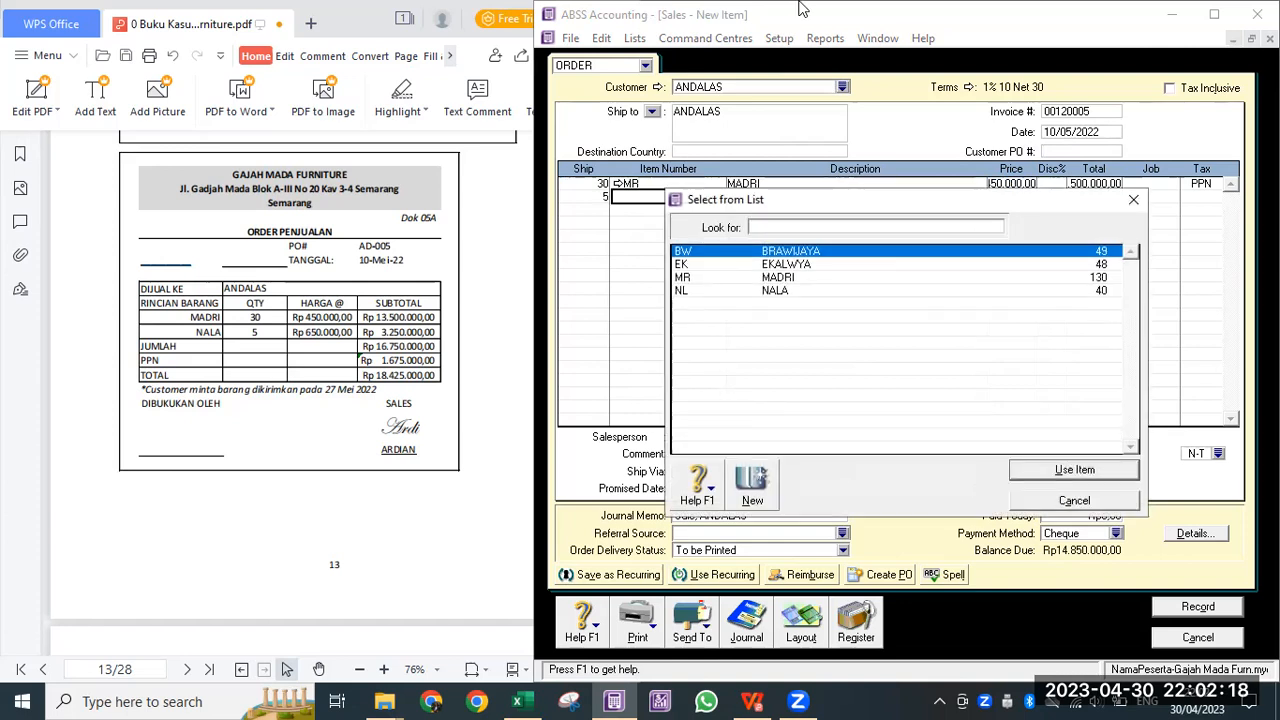
pyautogui.doubleClick(773, 290)
pyautogui.press('Tab')
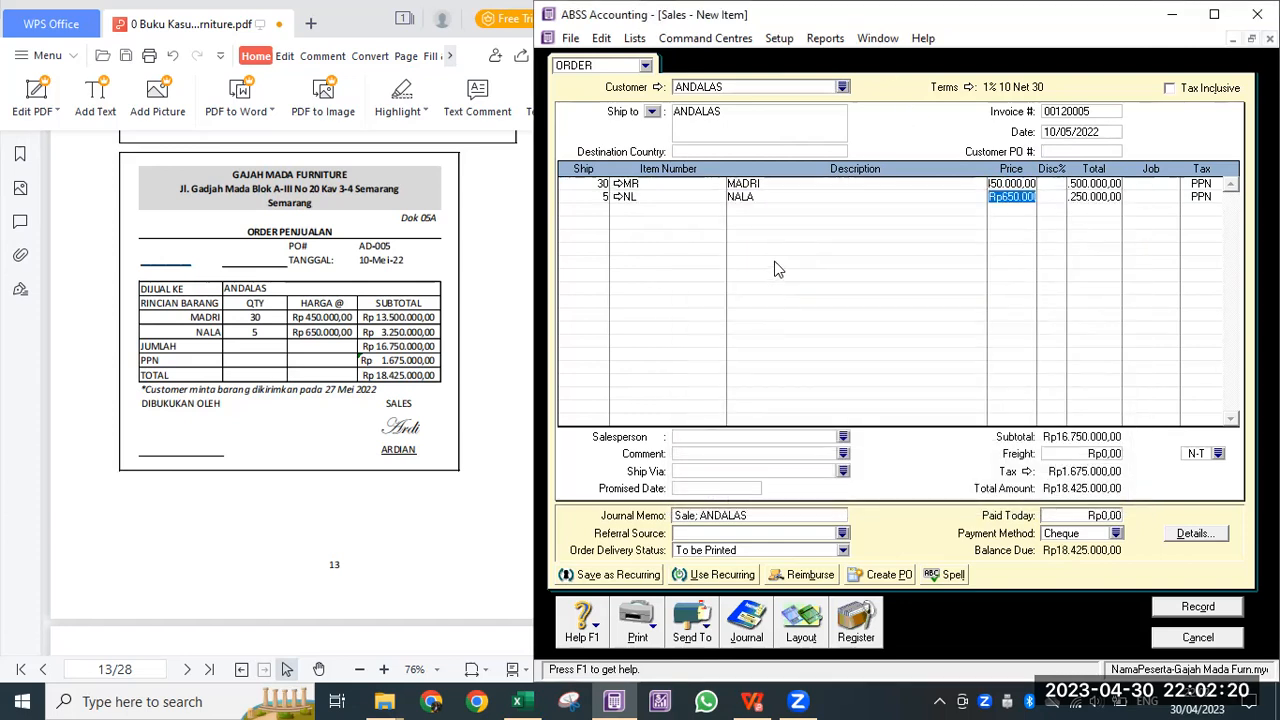
pyautogui.press('Tab')
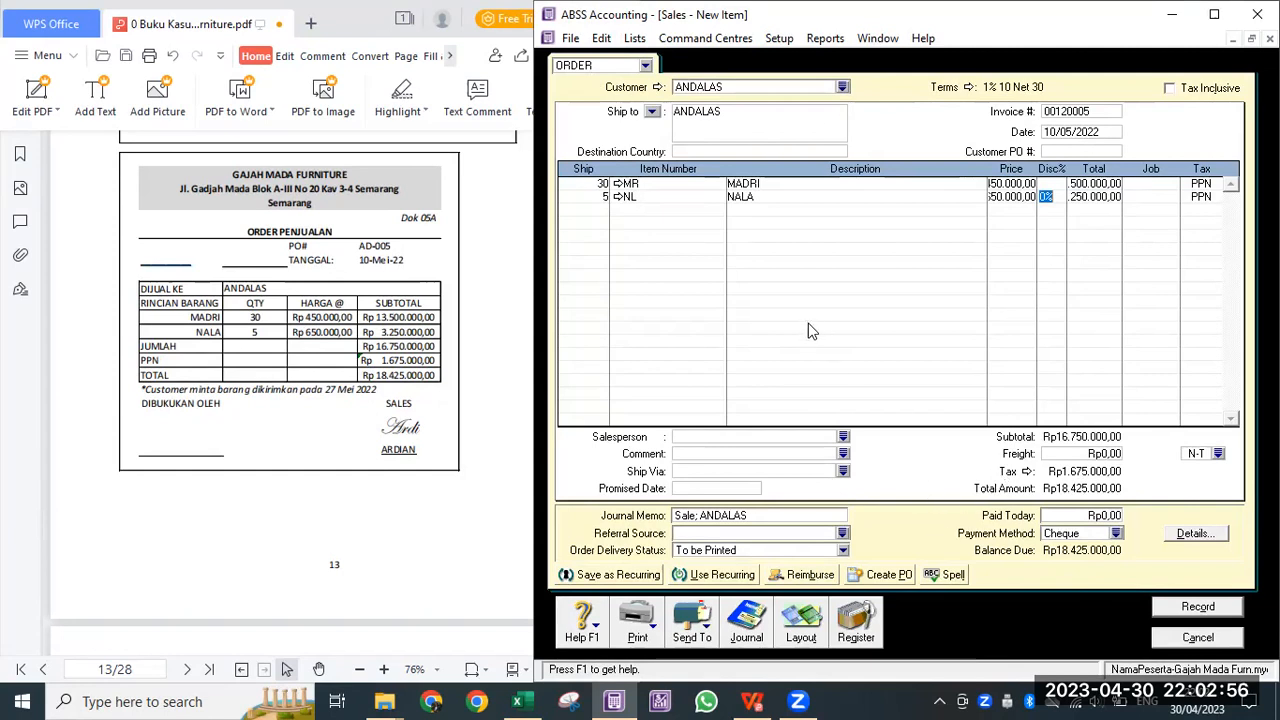
pyautogui.hotkey('ctrl', 'r')
pyautogui.click(922, 400)
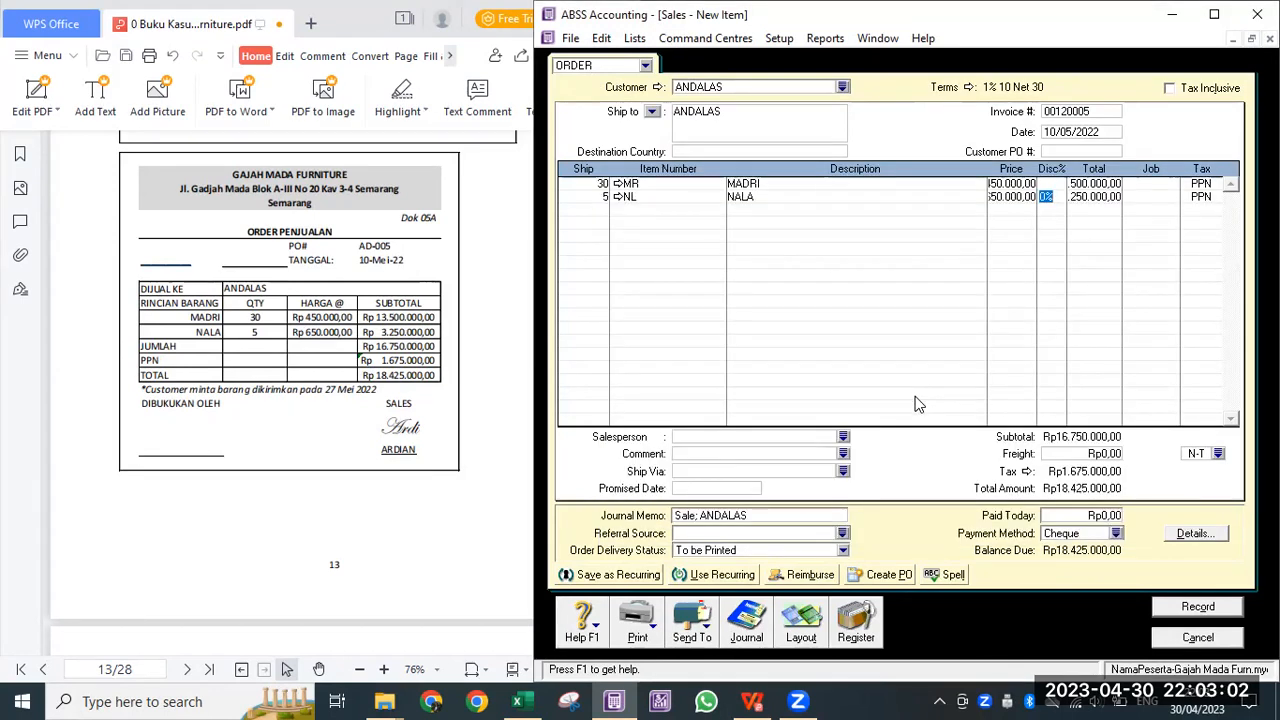
pyautogui.press('Tab')
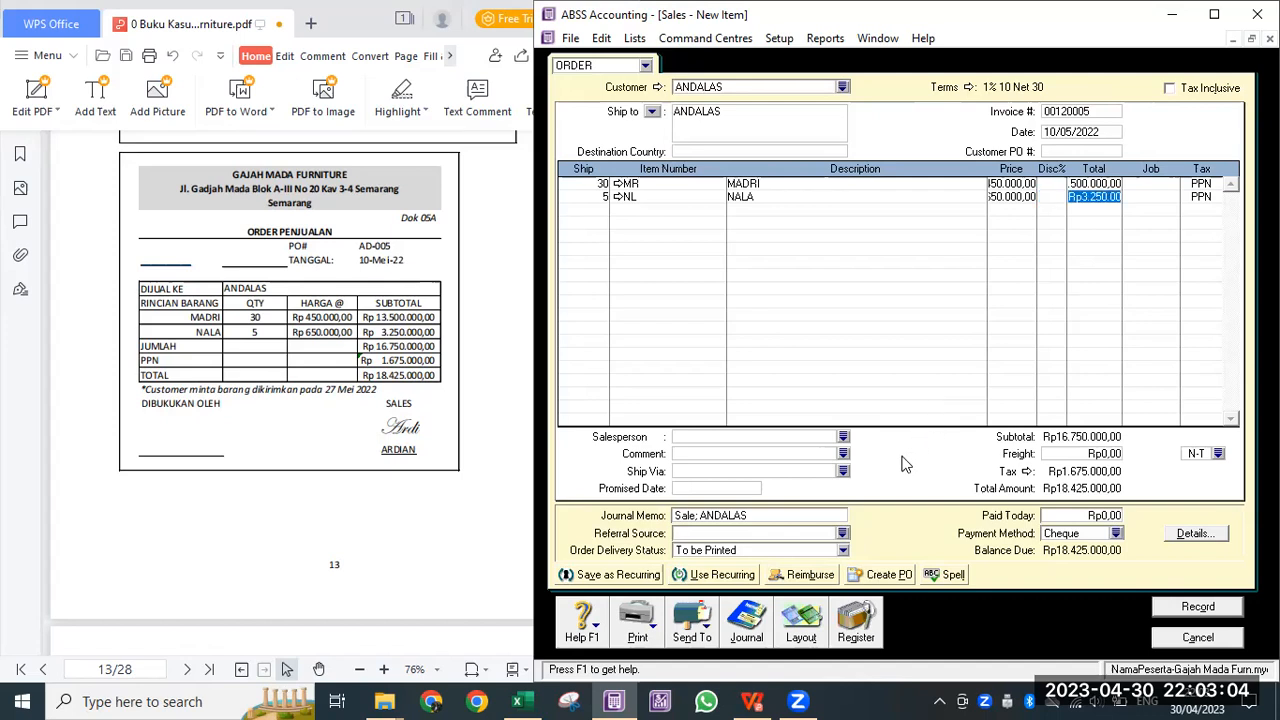
# Step: Assign the salesperson named on Dok 05A to the ANDALAS sales order and record it
pyautogui.click(737, 253)
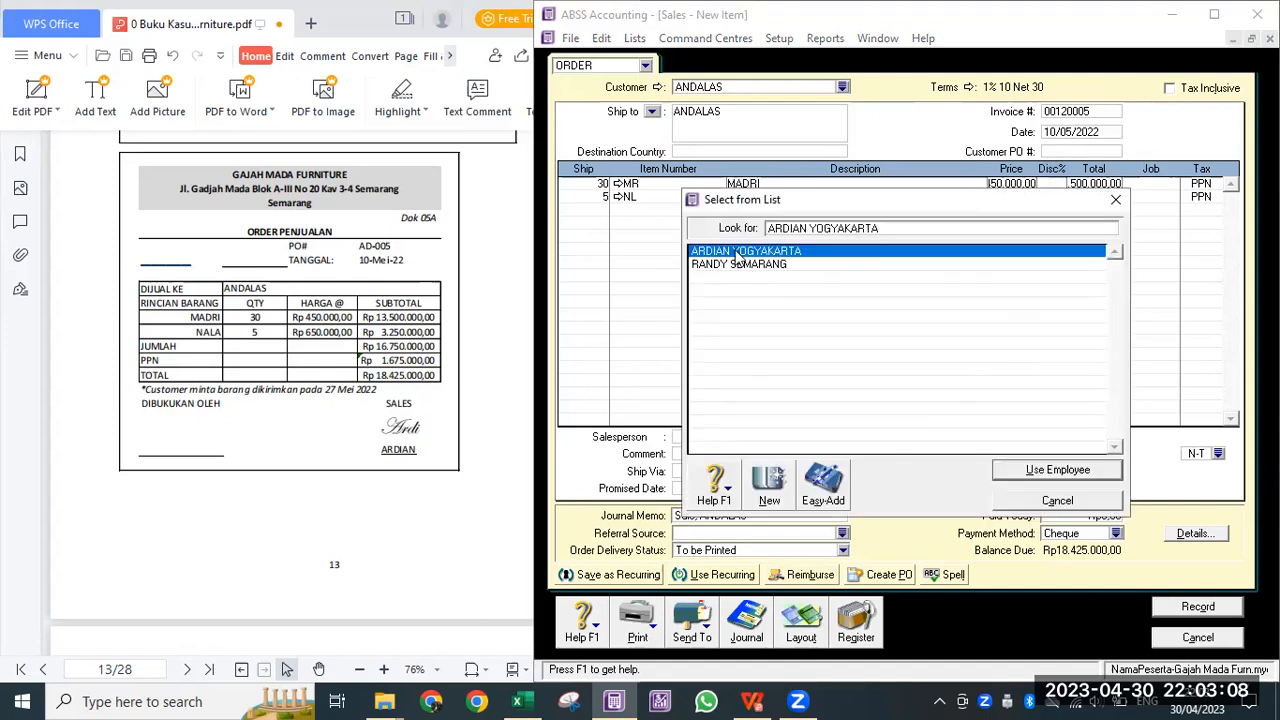
pyautogui.doubleClick(737, 253)
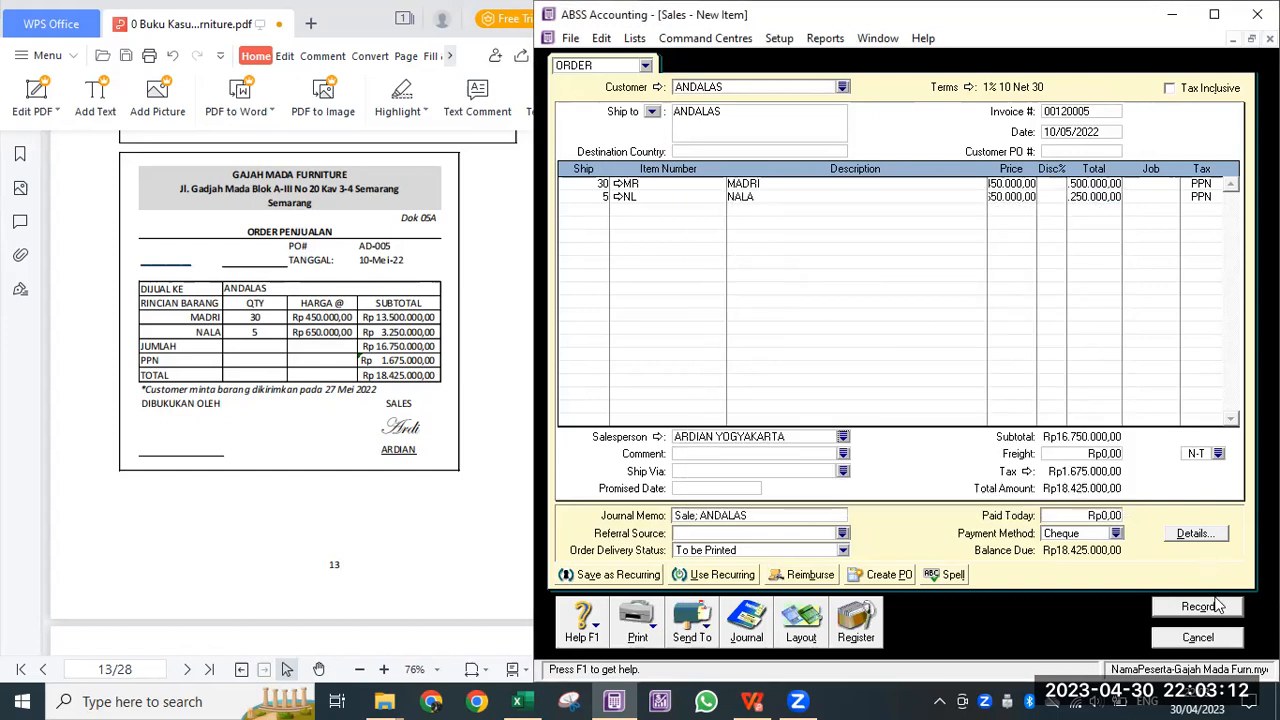
pyautogui.click(1212, 606)
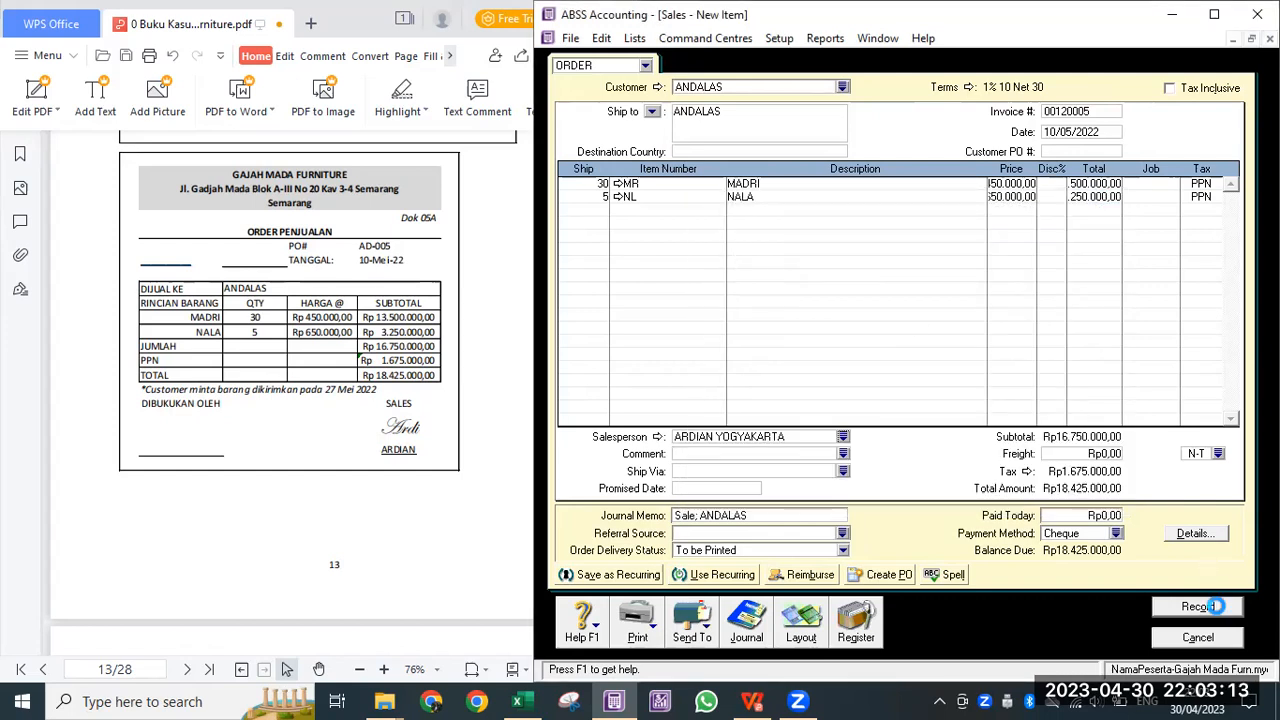
# Step: Look through the Sales Register's quotes, orders and open invoices for the ANDALAS order, and bring Dok 05B into view
pyautogui.click(861, 613)
pyautogui.click(672, 66)
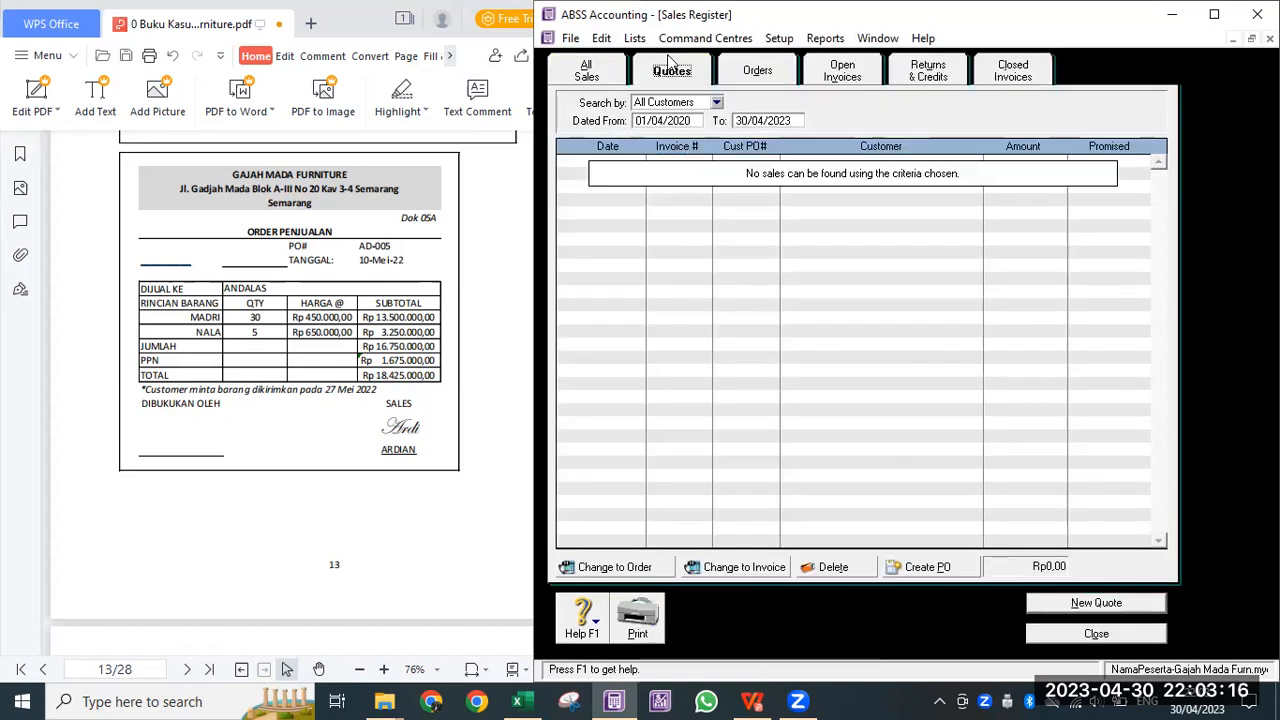
pyautogui.click(742, 80)
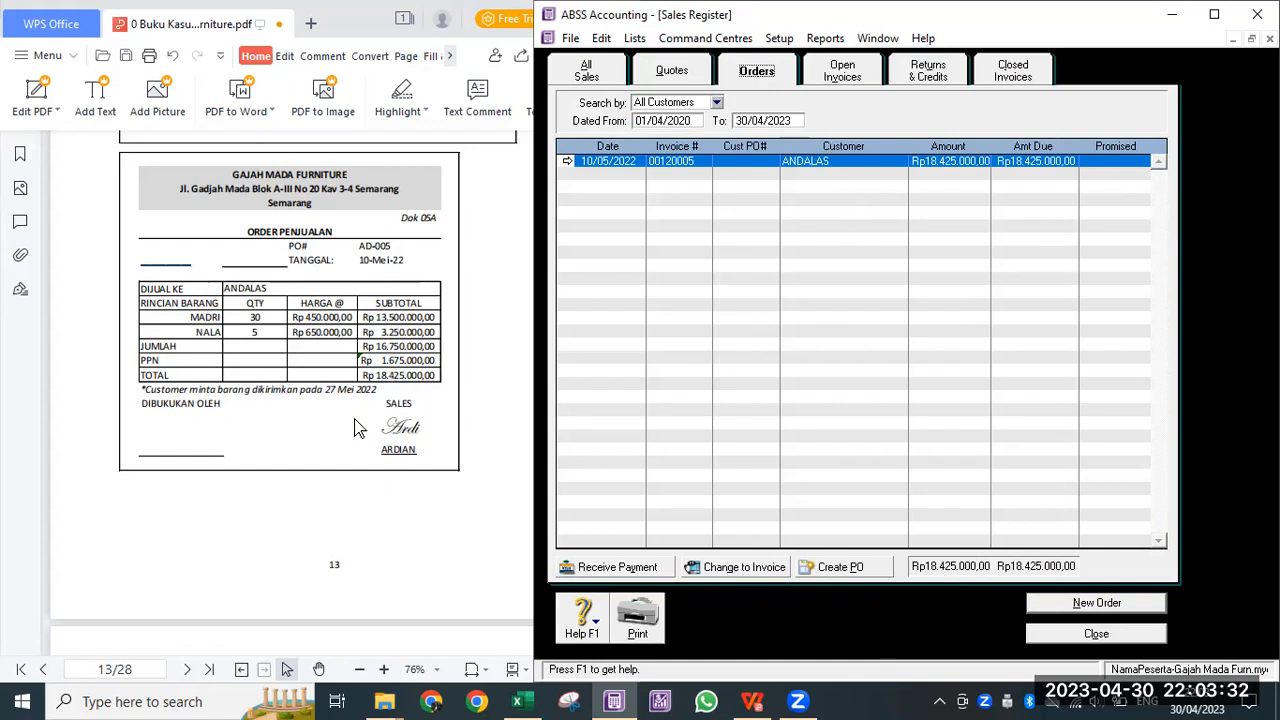
pyautogui.click(841, 76)
pyautogui.click(660, 75)
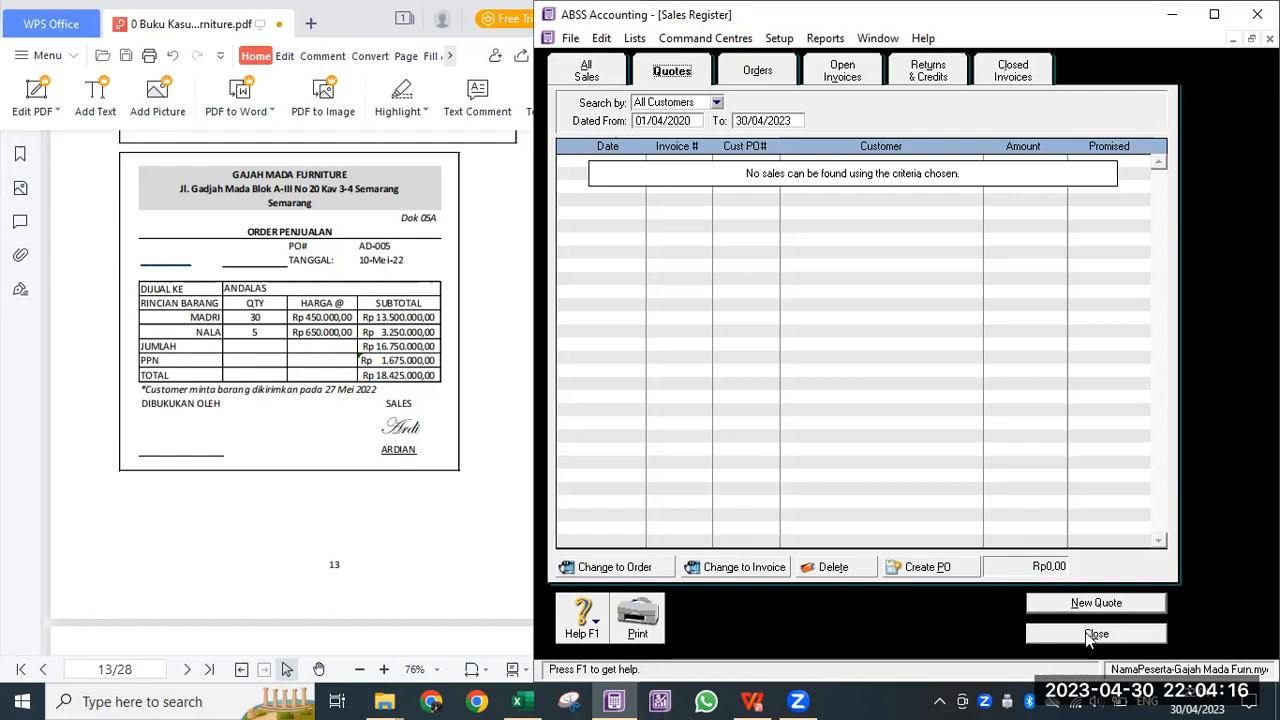
pyautogui.click(757, 72)
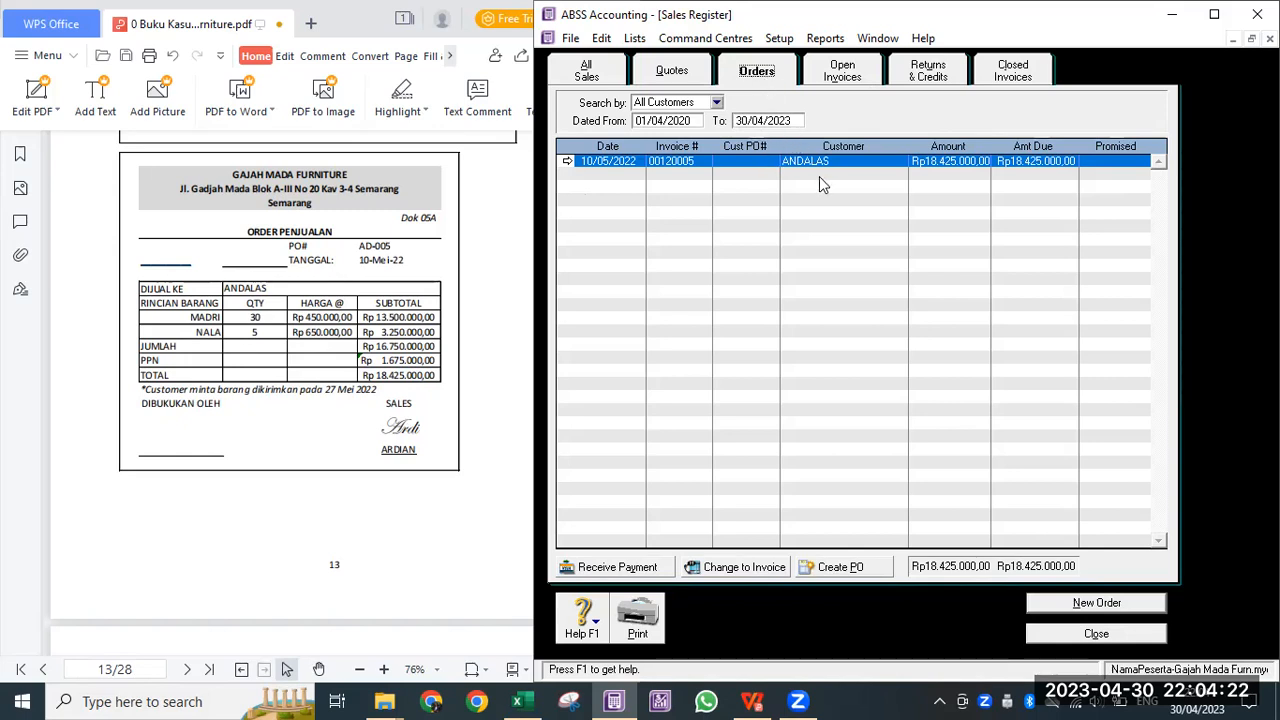
pyautogui.scroll(-5, 215, 415)
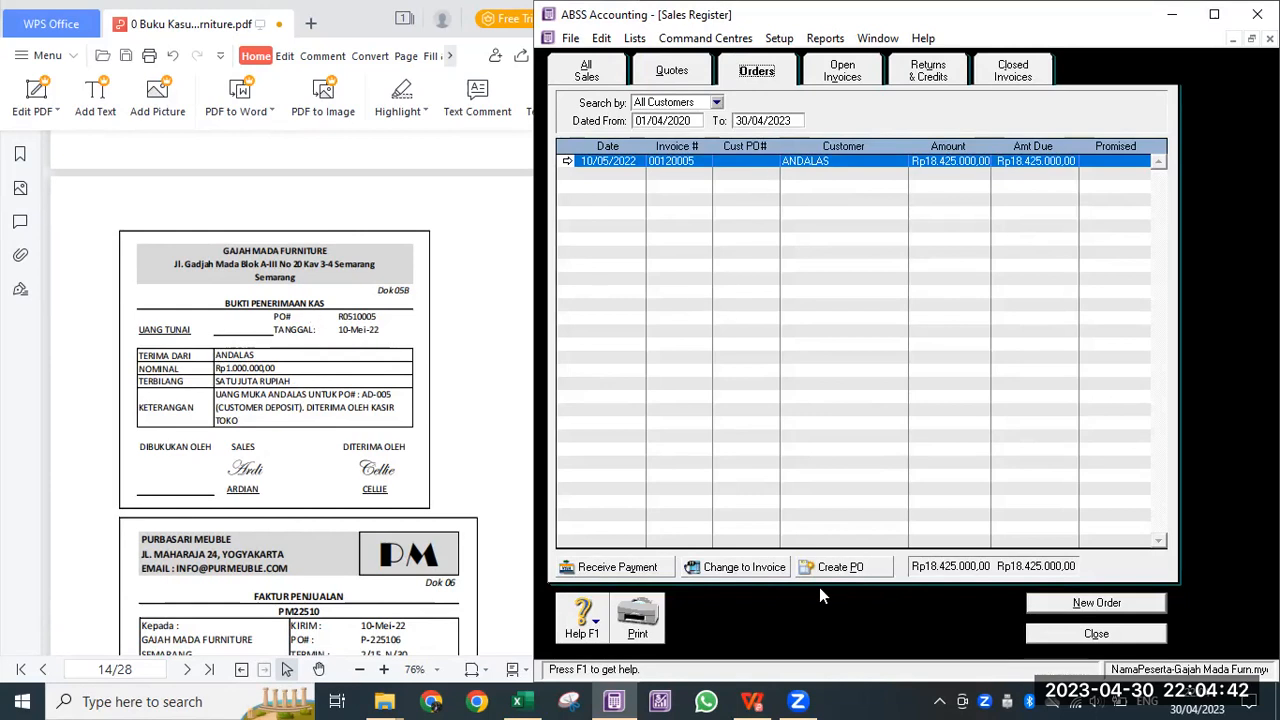
pyautogui.doubleClick(755, 165)
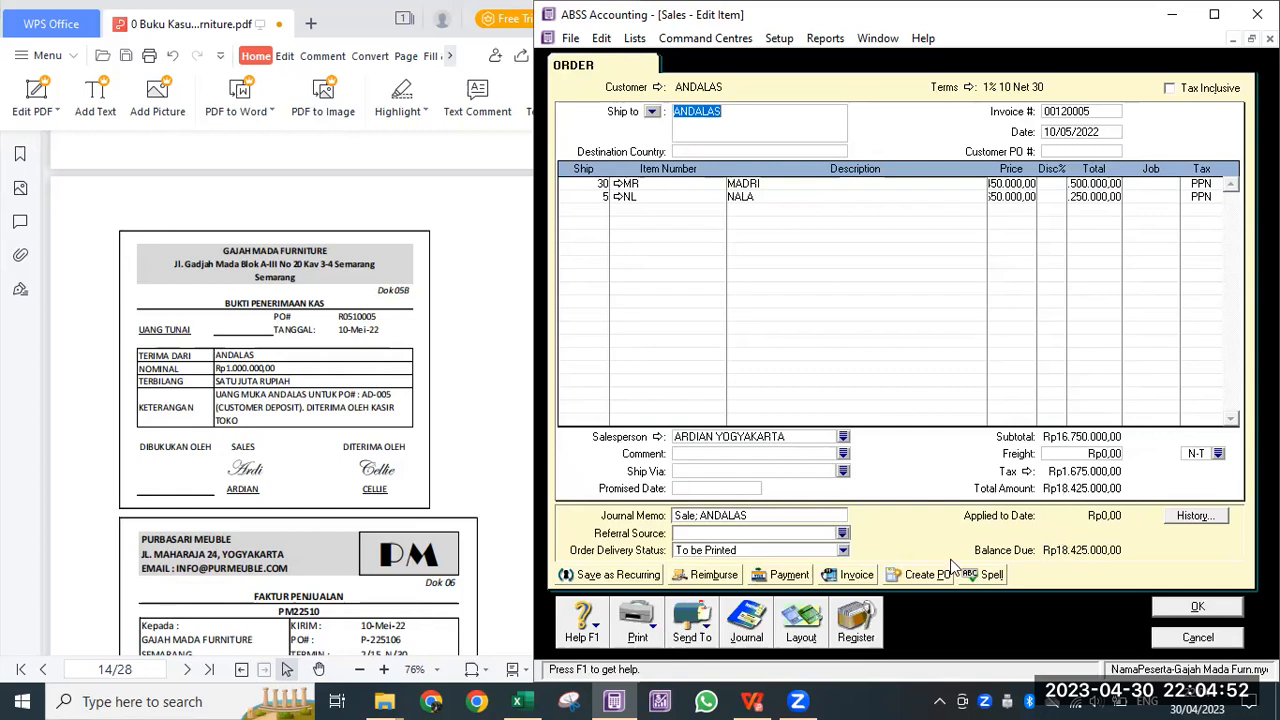
pyautogui.click(785, 572)
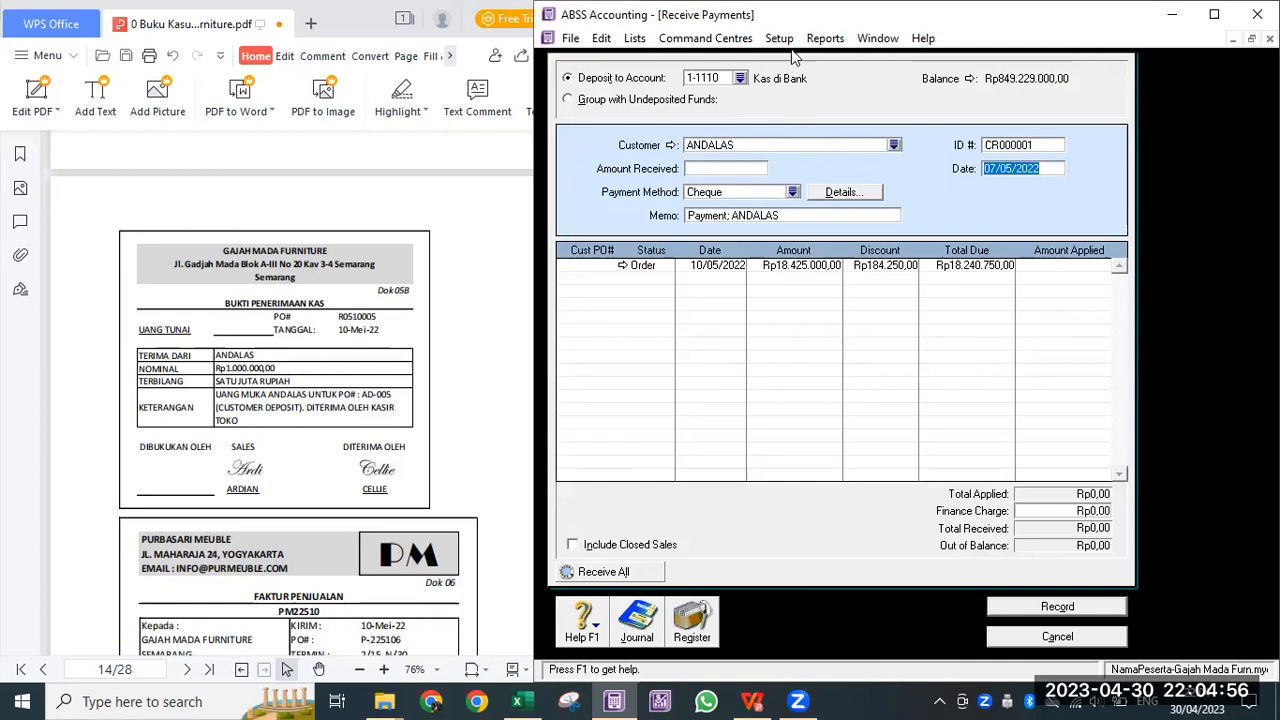
pyautogui.click(1055, 638)
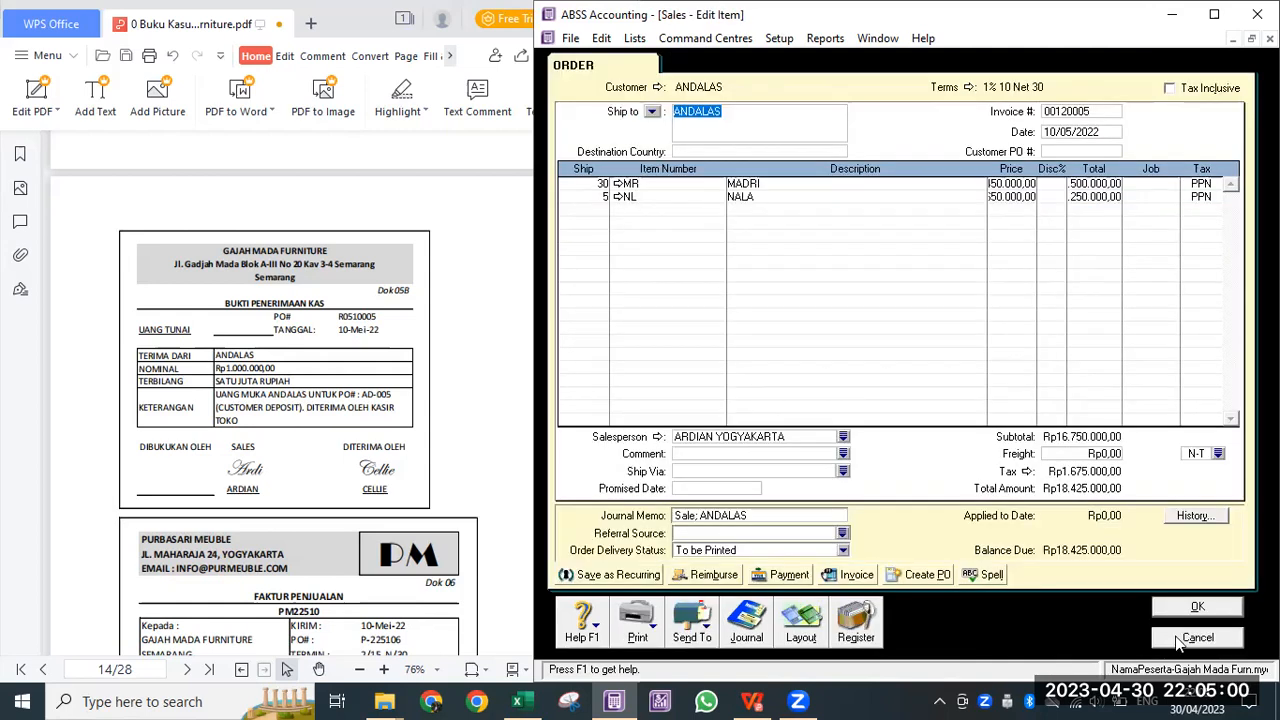
pyautogui.press('Escape')
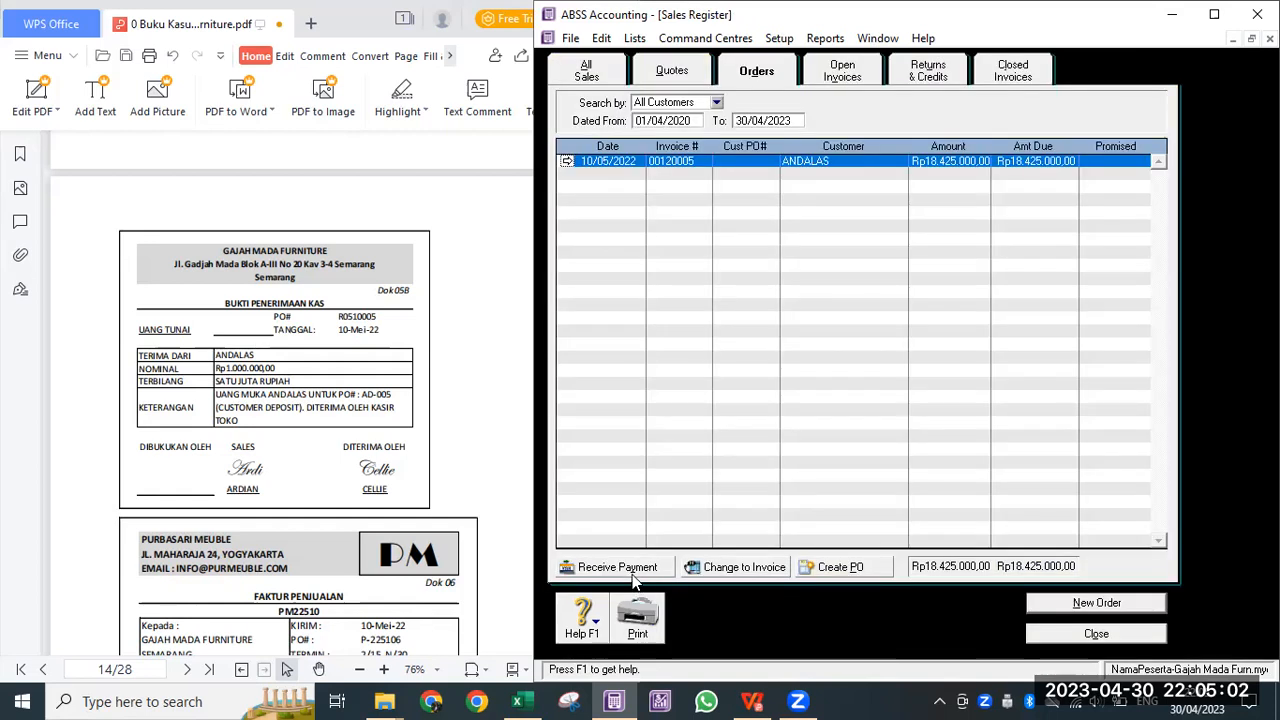
# Step: Open the ANDALAS order from the Sales Register, start a payment for it and date the payment 10/05/2022
pyautogui.doubleClick(803, 163)
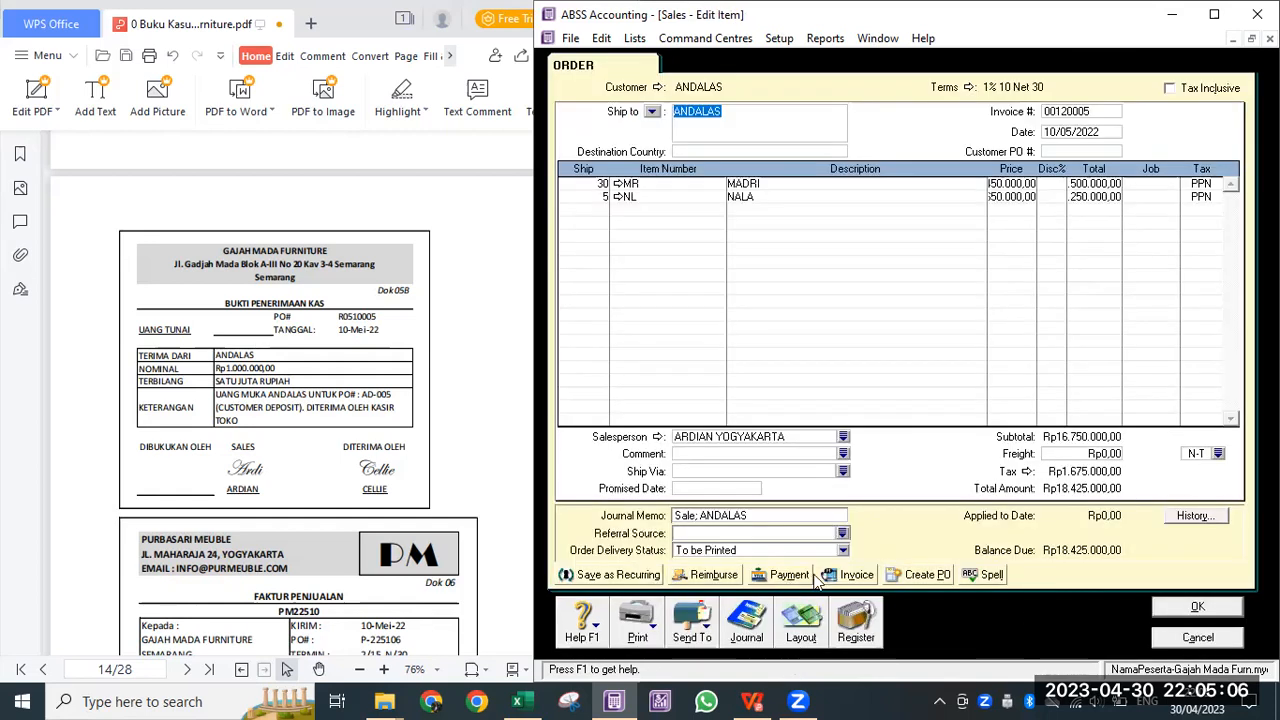
pyautogui.click(789, 575)
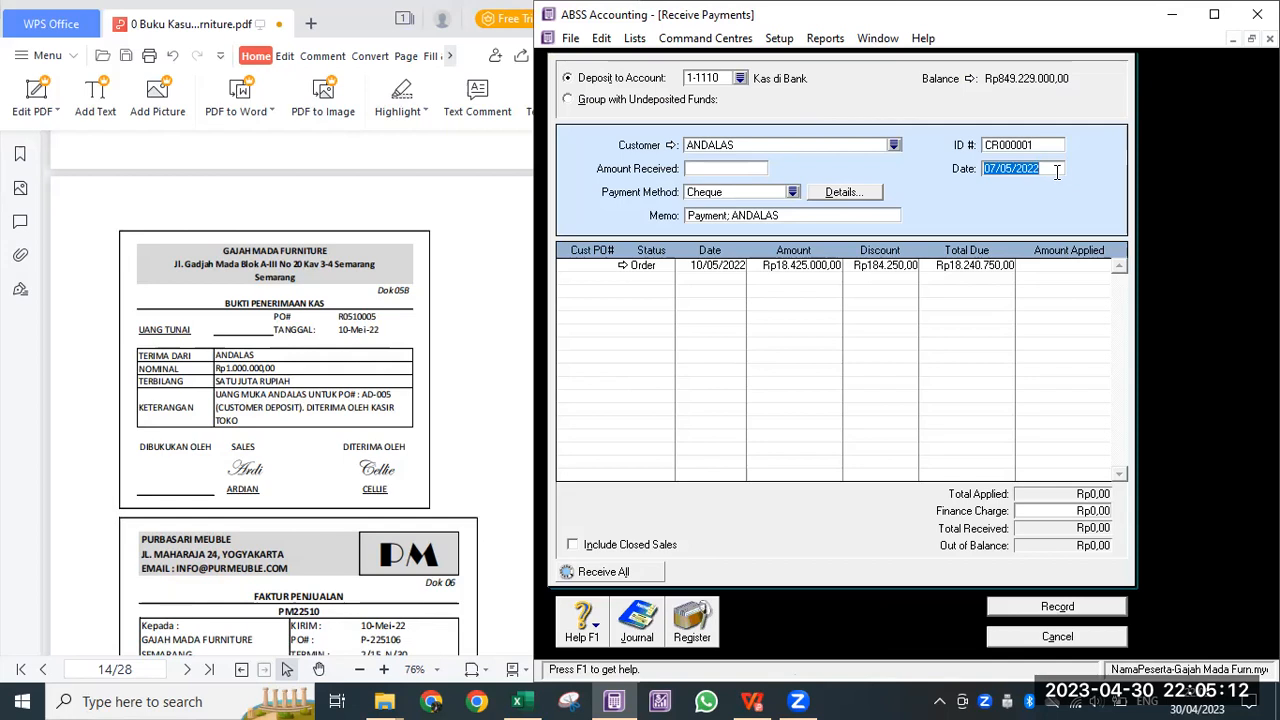
pyautogui.write('1')
pyautogui.write('0/05/2022')
pyautogui.press('Tab')
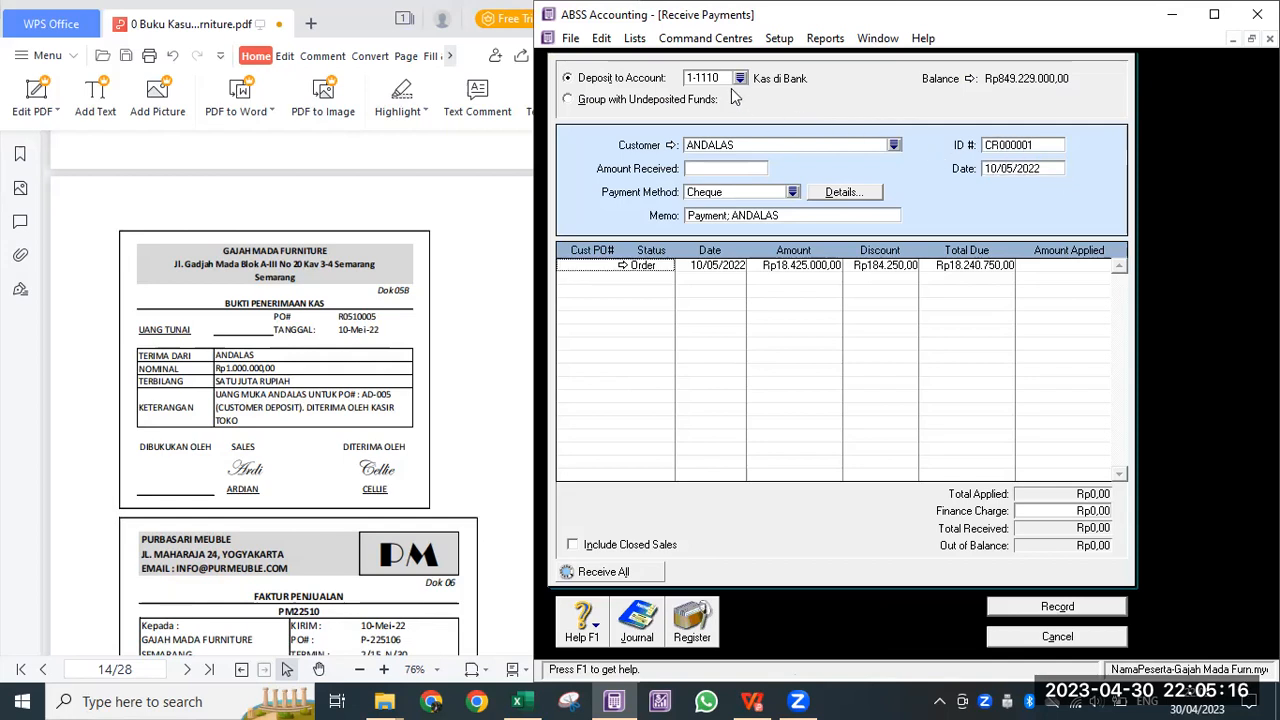
# Step: Enter Rp1.000.000 as the amount received and apply it to the ANDALAS order
pyautogui.click(740, 170)
pyautogui.write('1.000.000')
pyautogui.press('Tab')
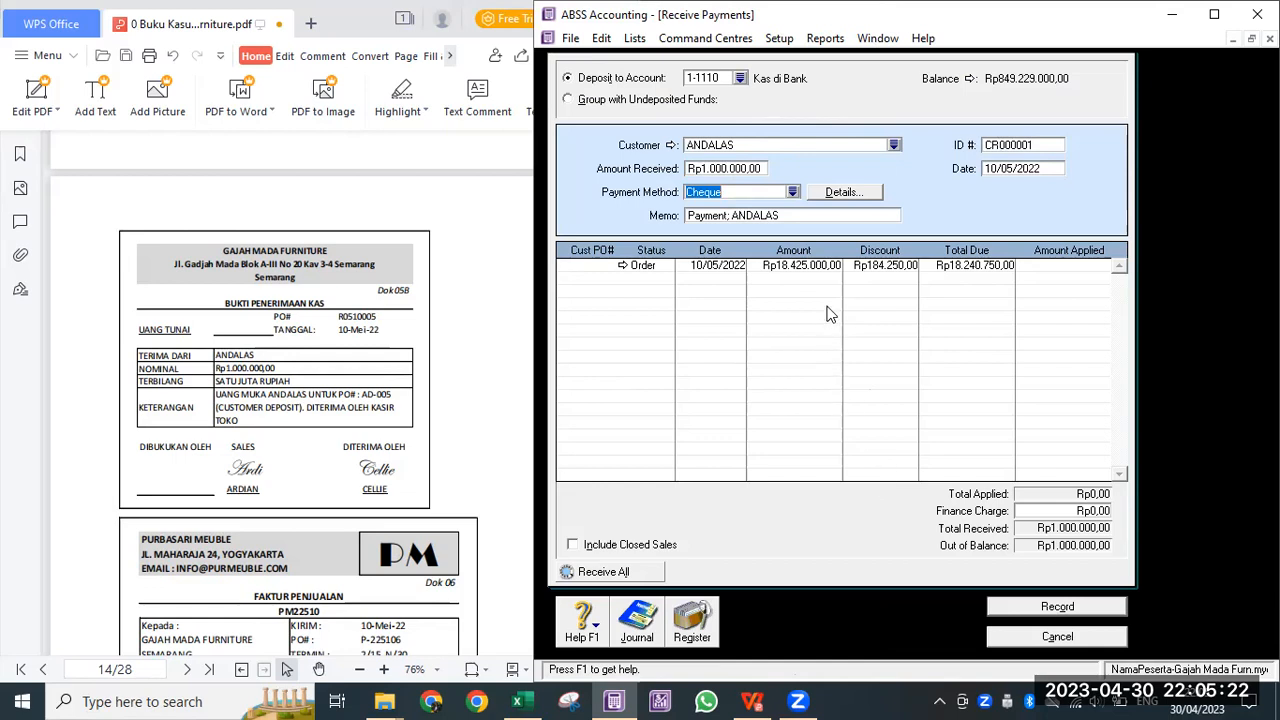
pyautogui.click(1034, 268)
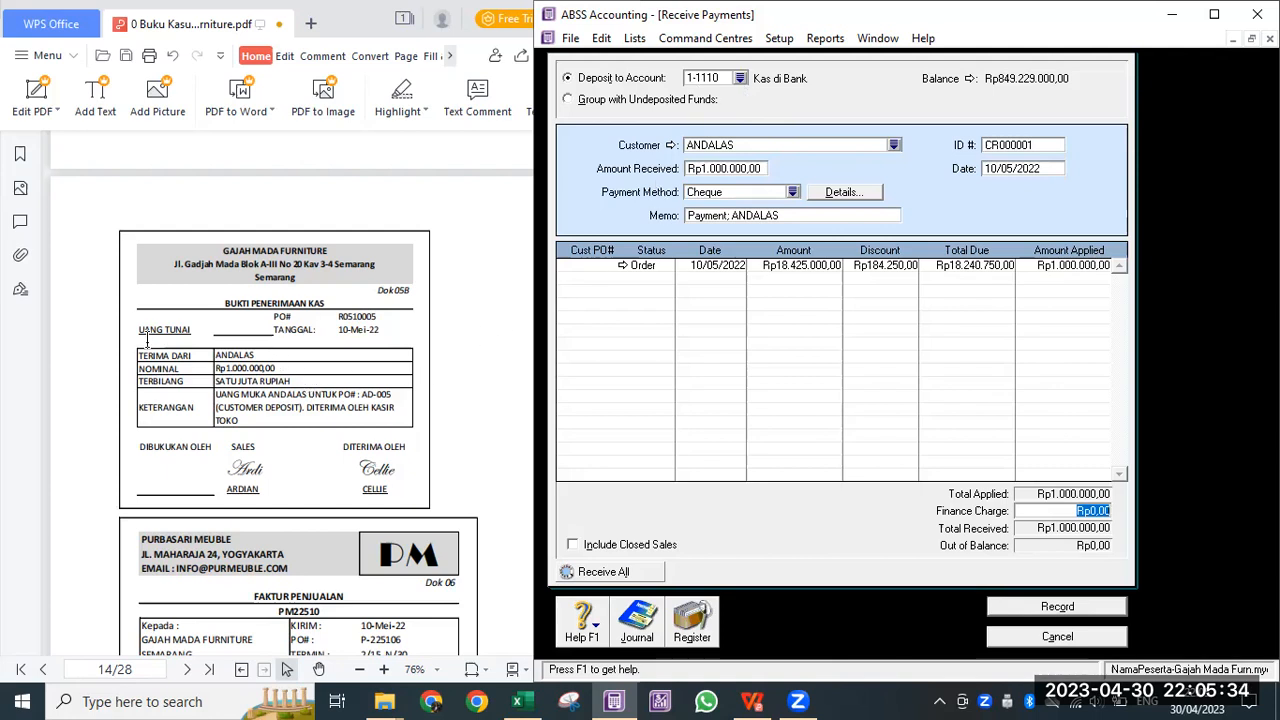
# Step: Deposit the payment to account 1-1130 Laci kas kasir toko and record it after reviewing its recap
pyautogui.click(740, 78)
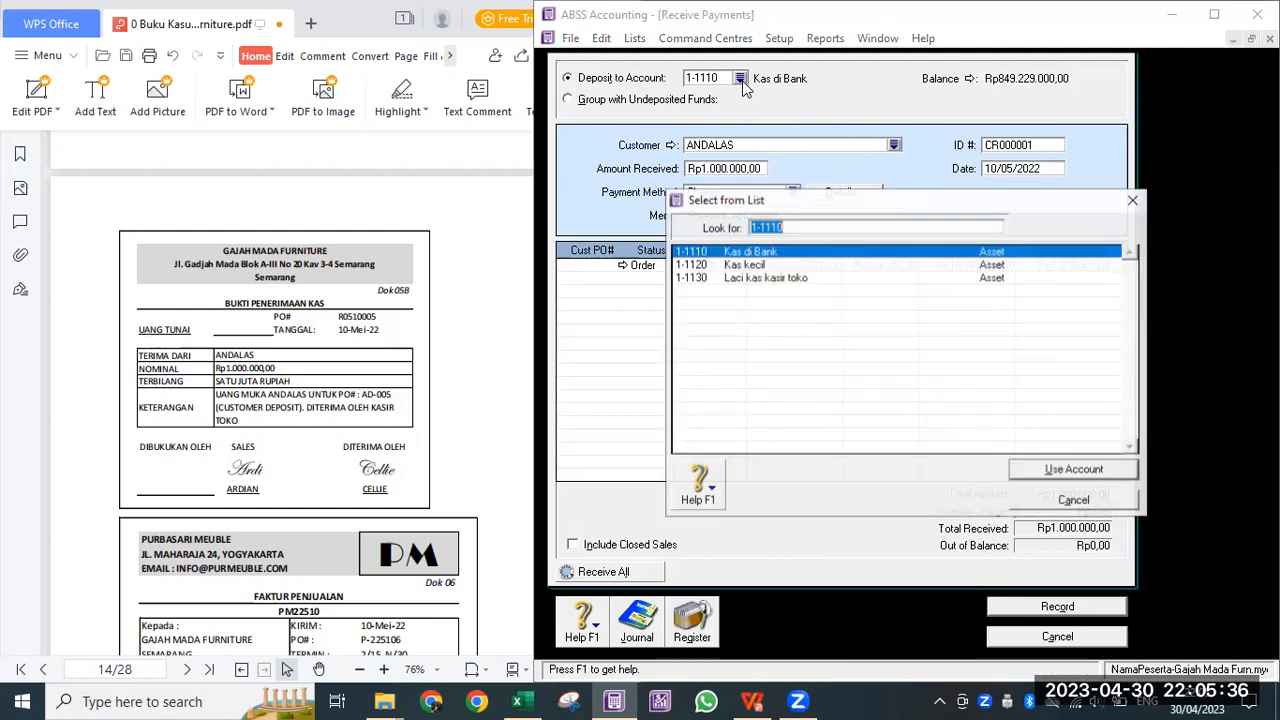
pyautogui.click(758, 280)
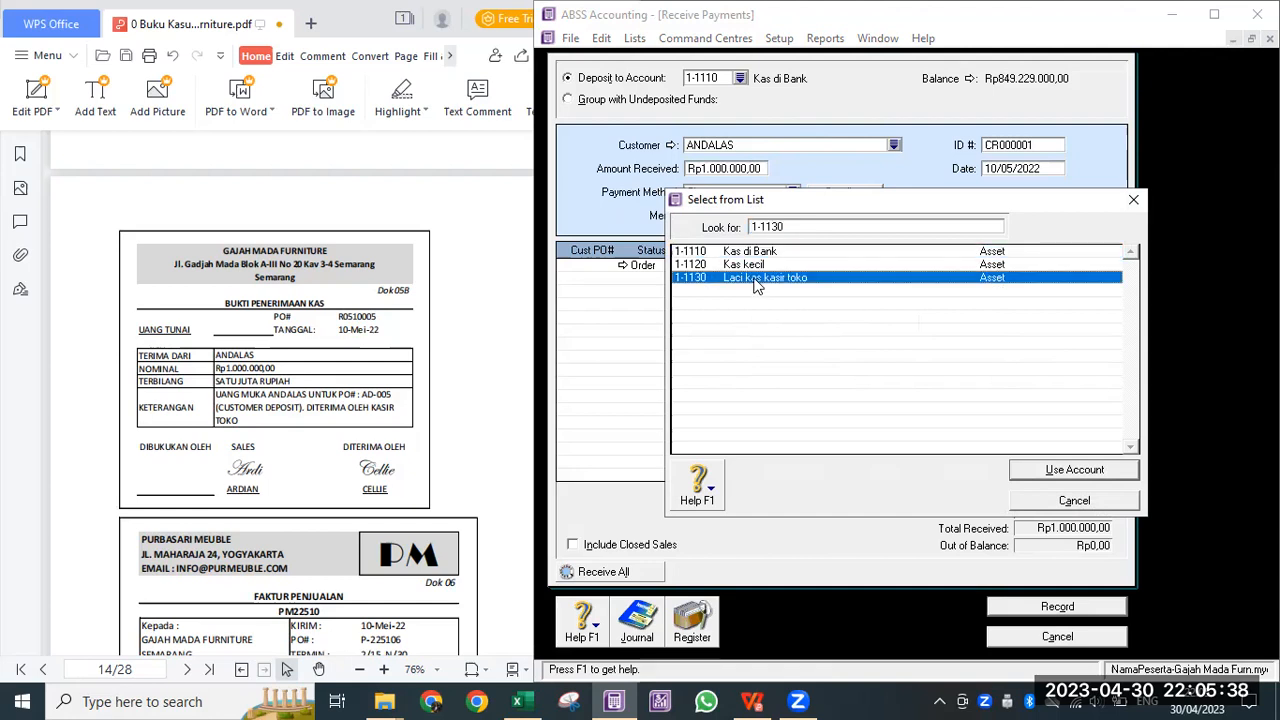
pyautogui.click(1078, 470)
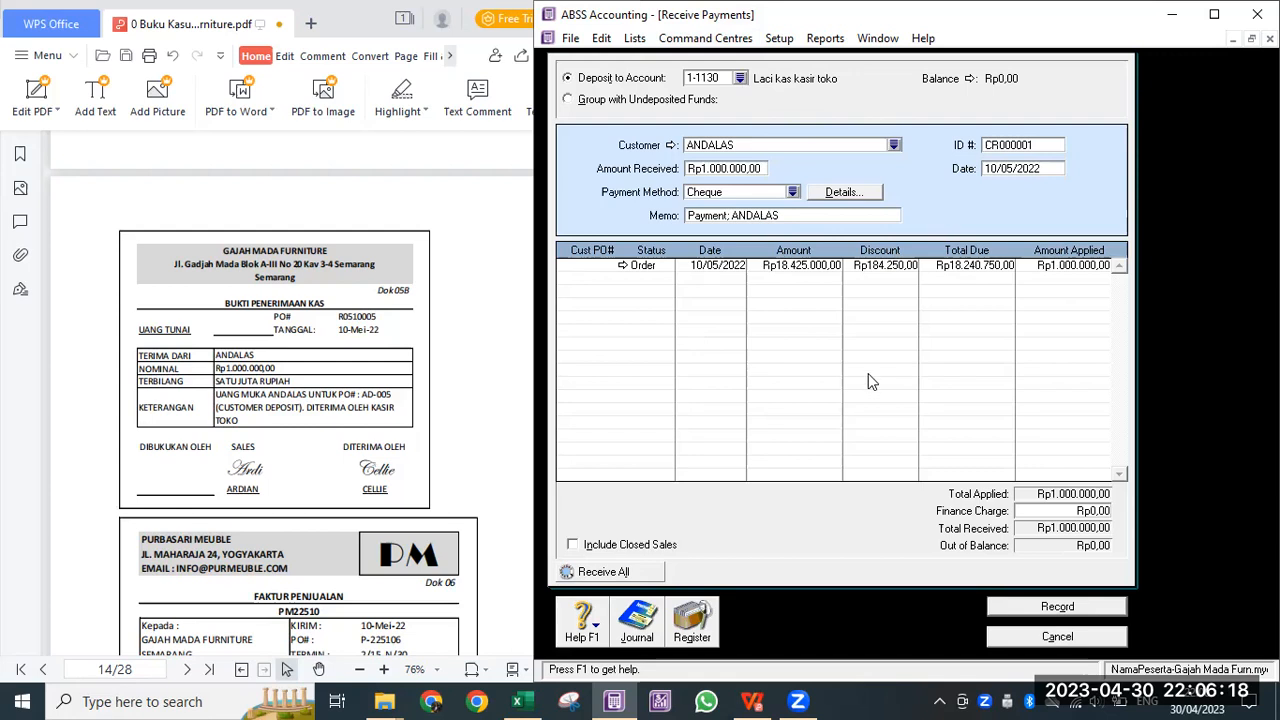
pyautogui.hotkey('ctrl', 'r')
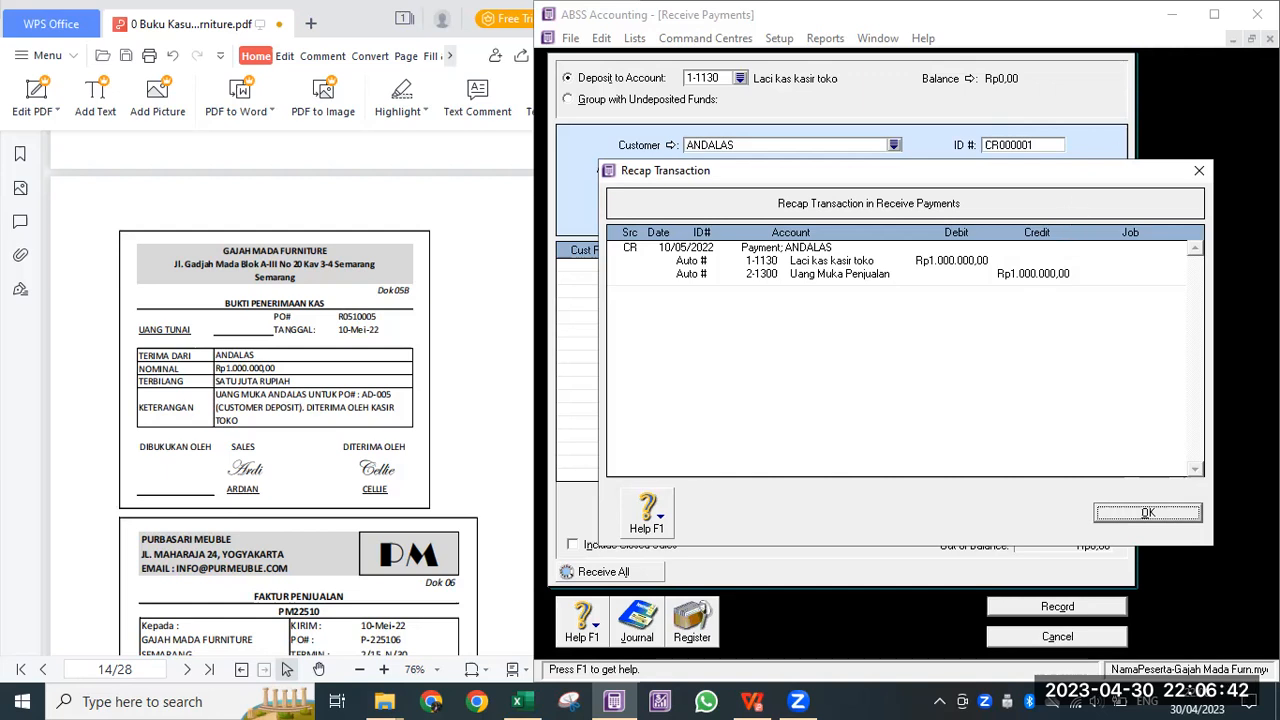
pyautogui.click(1061, 606)
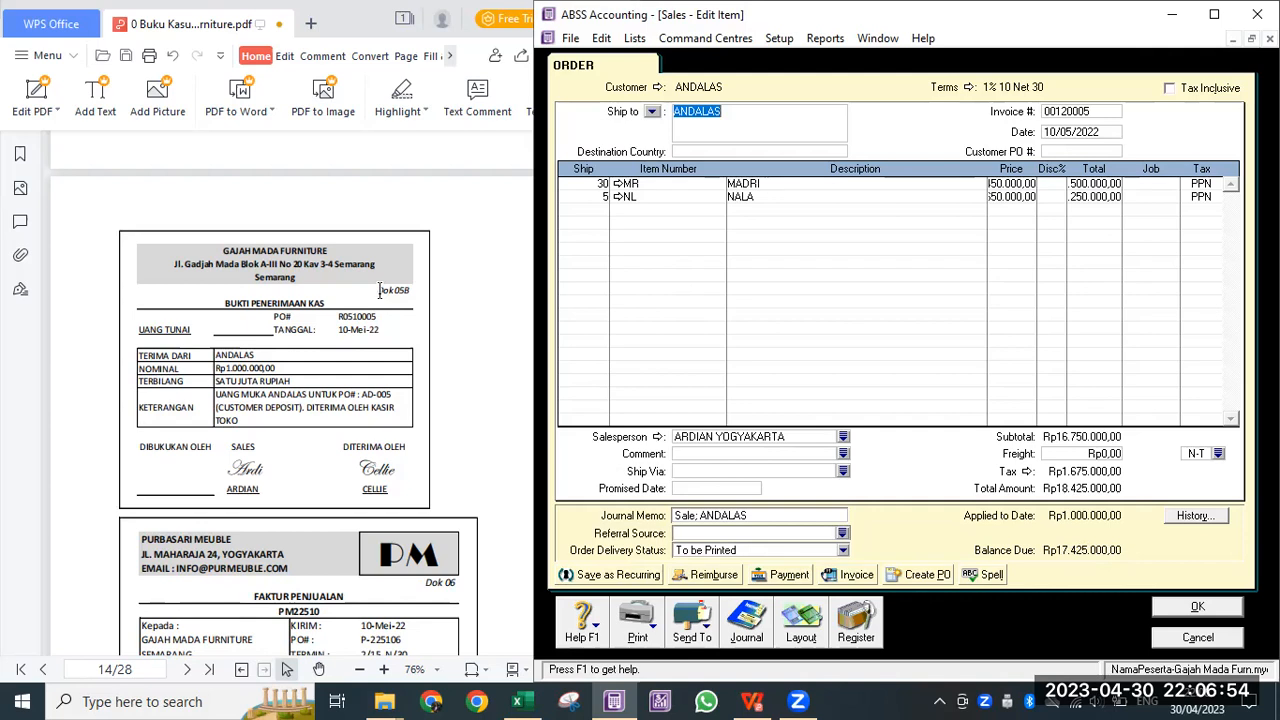
# Step: Check the Sales Register's orders, open invoices and returns and credits for the effect of the ANDALAS deposit
pyautogui.scroll(-5, 380, 290)
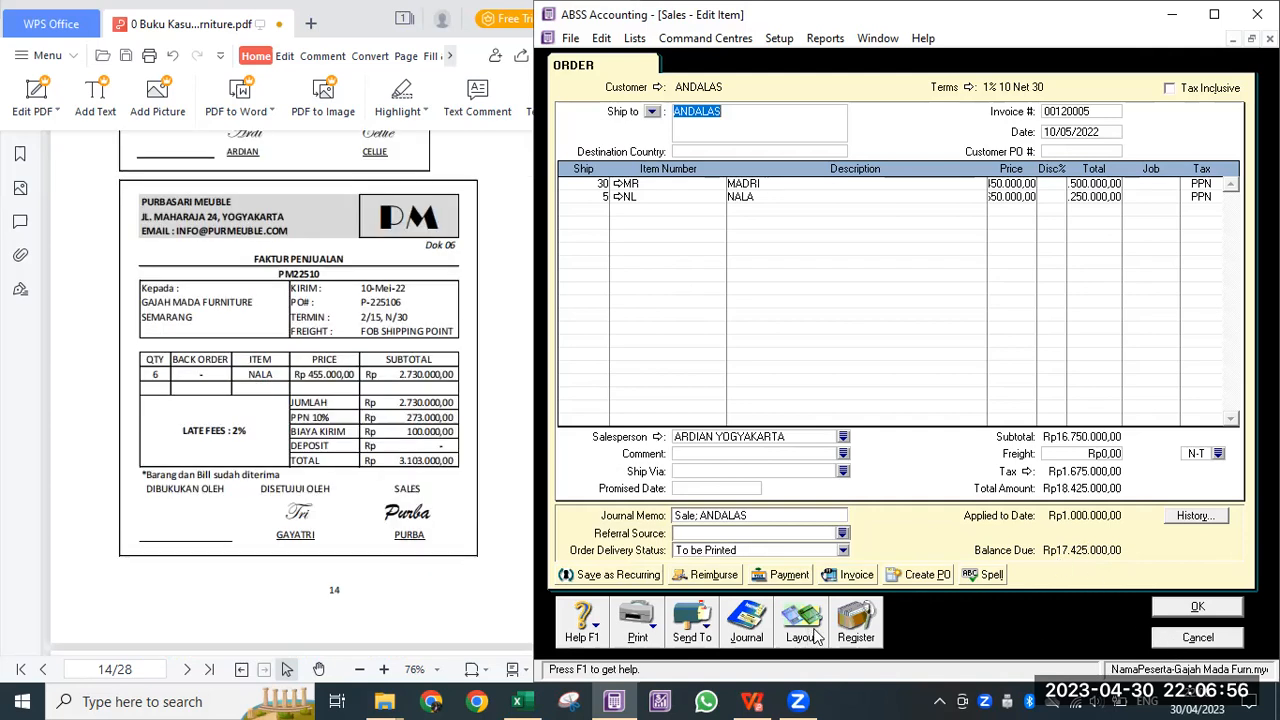
pyautogui.click(847, 636)
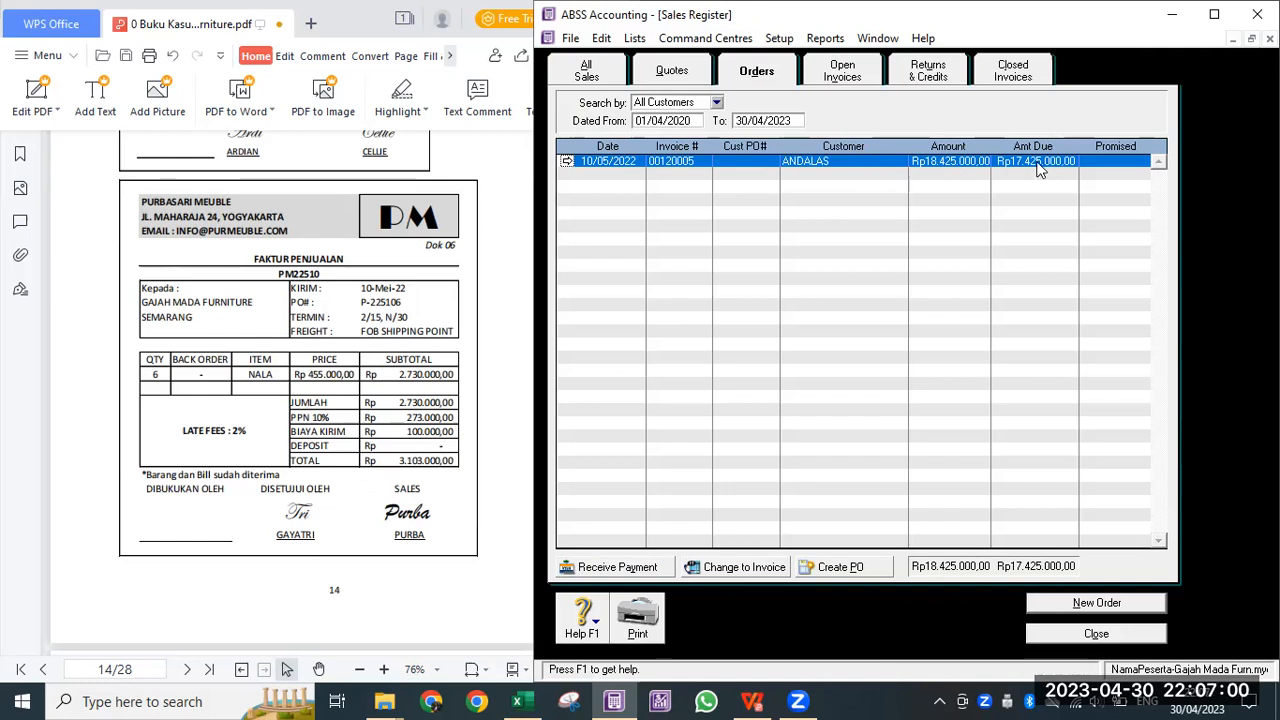
pyautogui.click(843, 72)
pyautogui.click(857, 175)
pyautogui.click(956, 83)
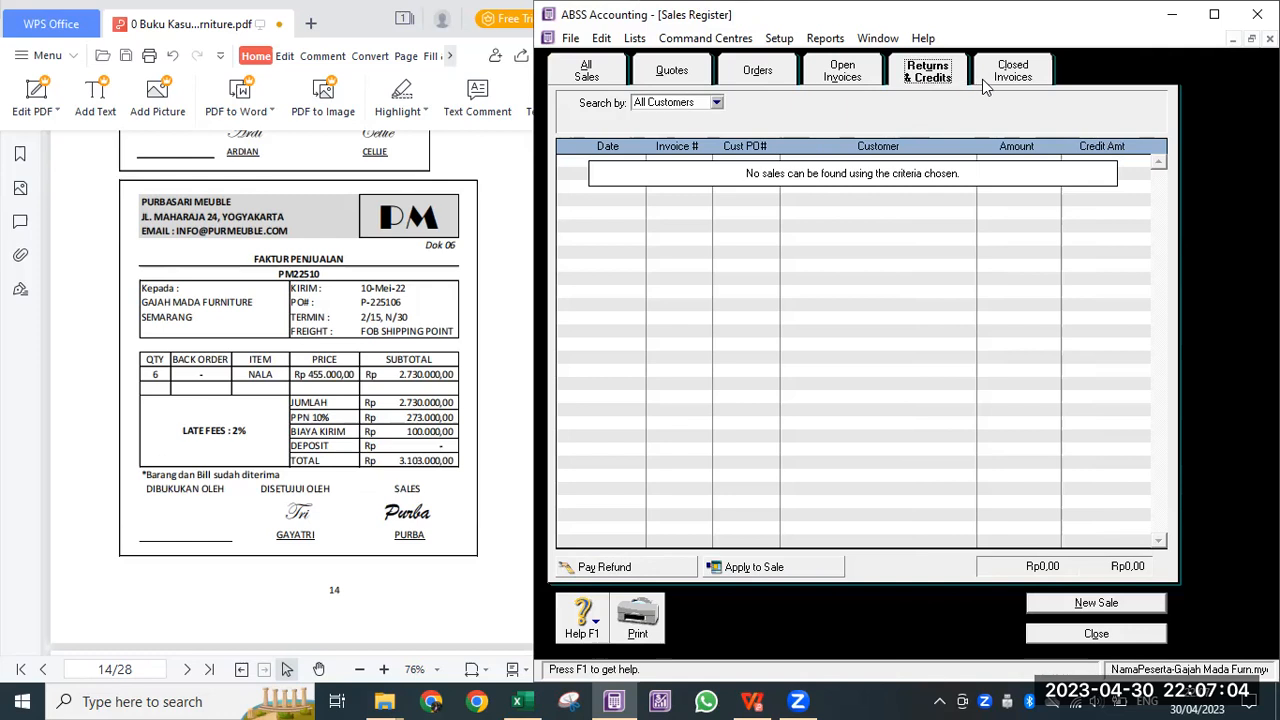
pyautogui.click(1080, 636)
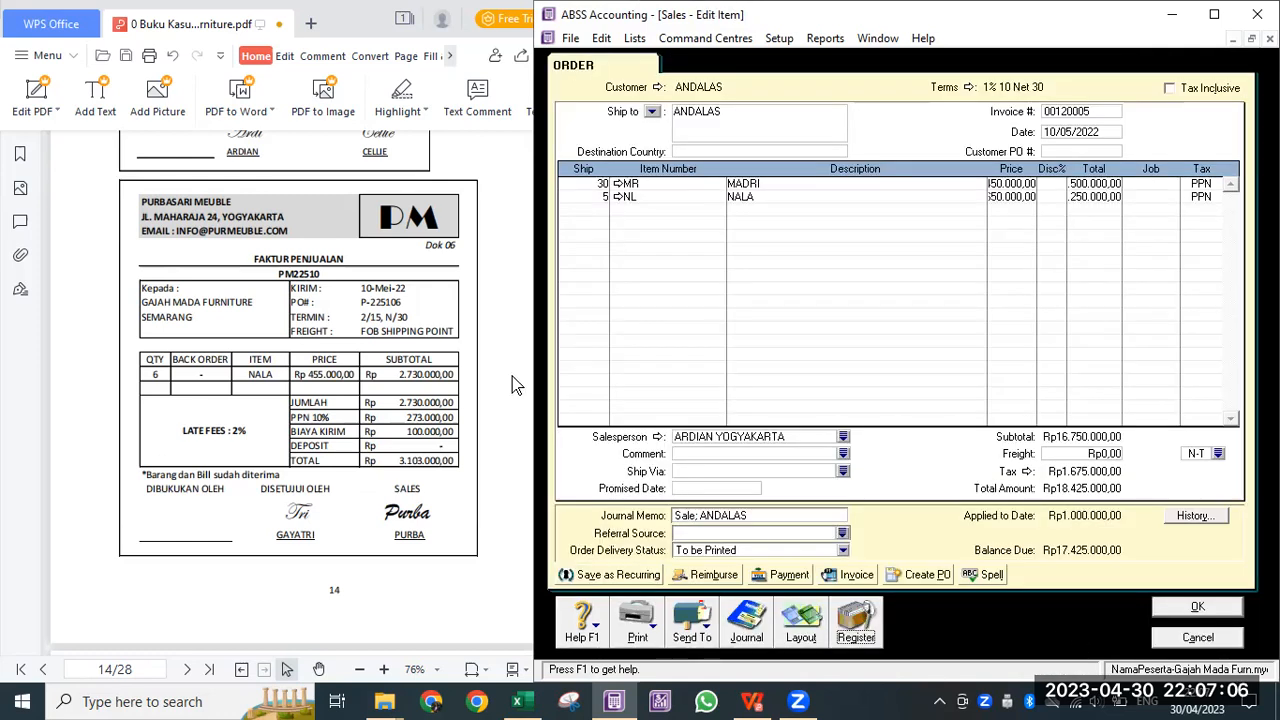
# Step: Close the ANDALAS order and switch to the Purchases command centre for the Dok 06 invoice from PURBASARI MEUBLE
pyautogui.scroll(3, 300, 388)
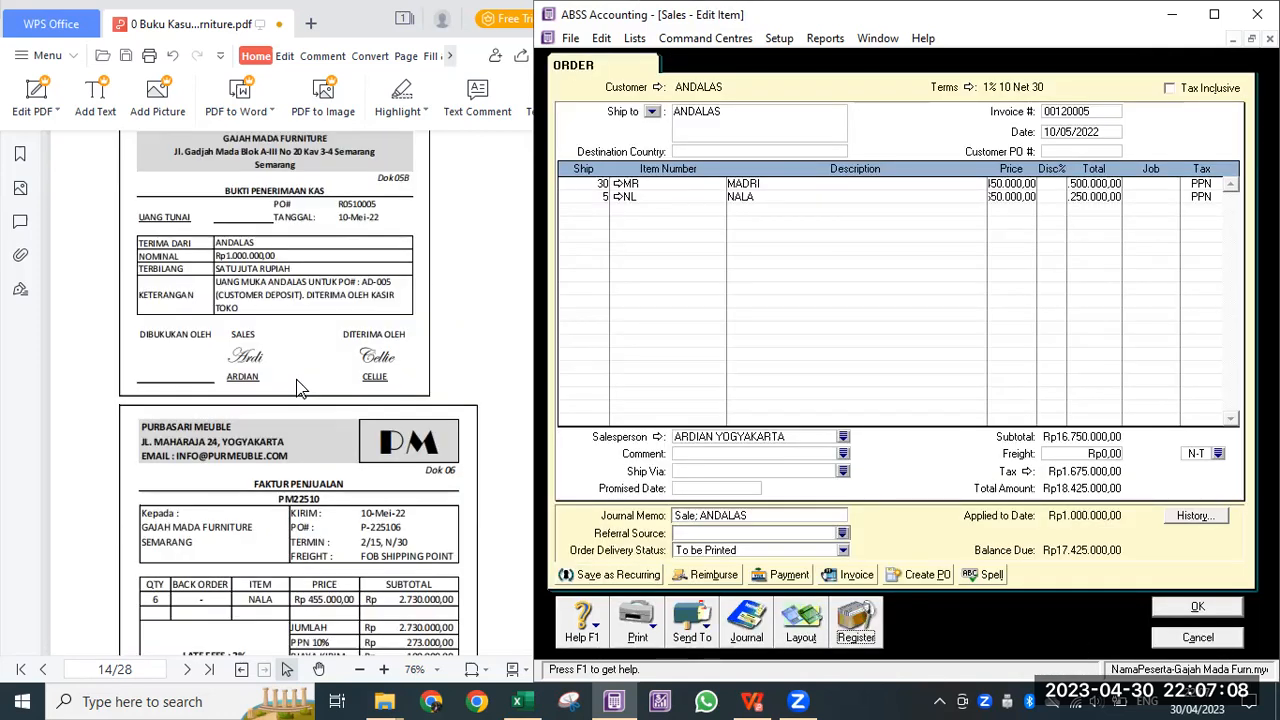
pyautogui.scroll(-3, 300, 388)
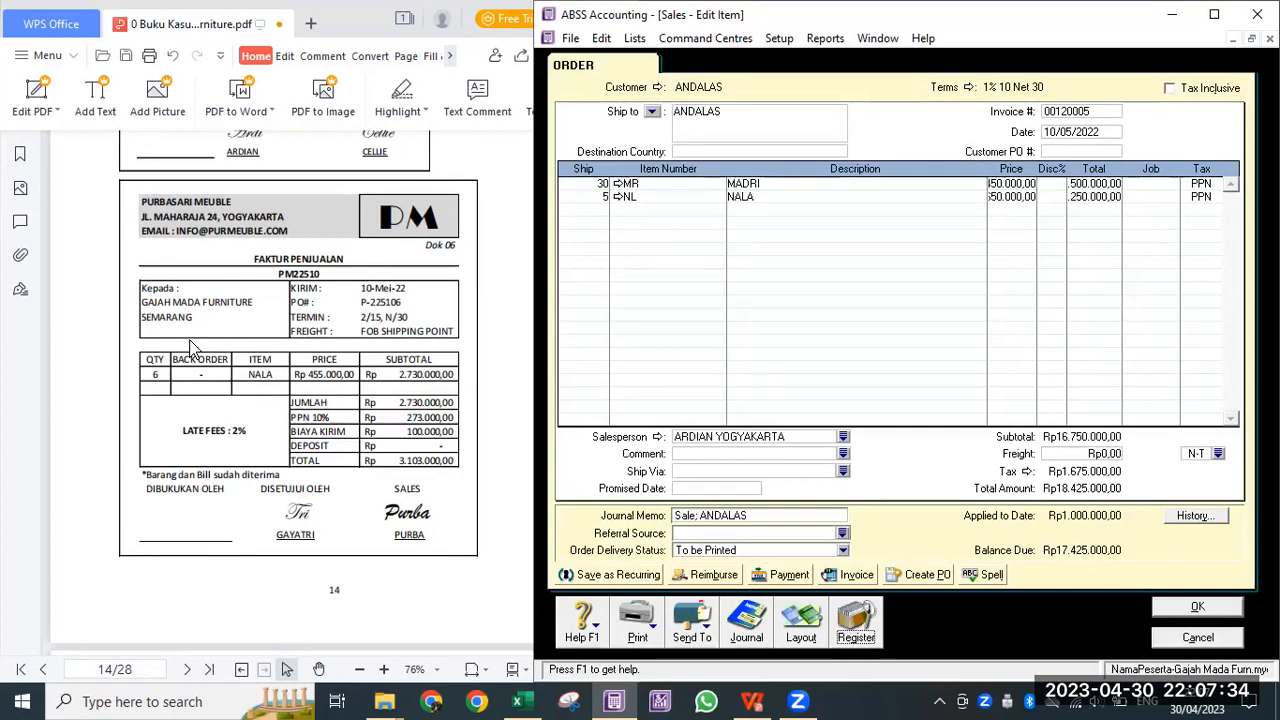
pyautogui.click(1198, 638)
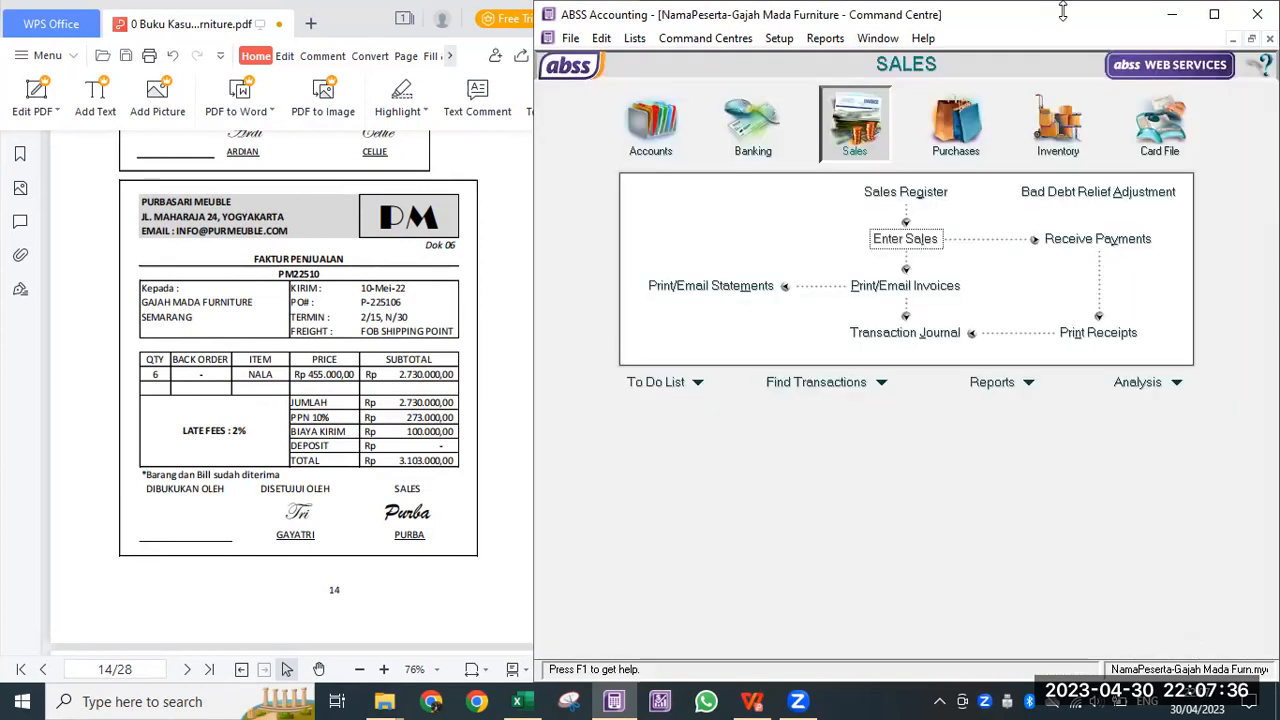
pyautogui.click(958, 124)
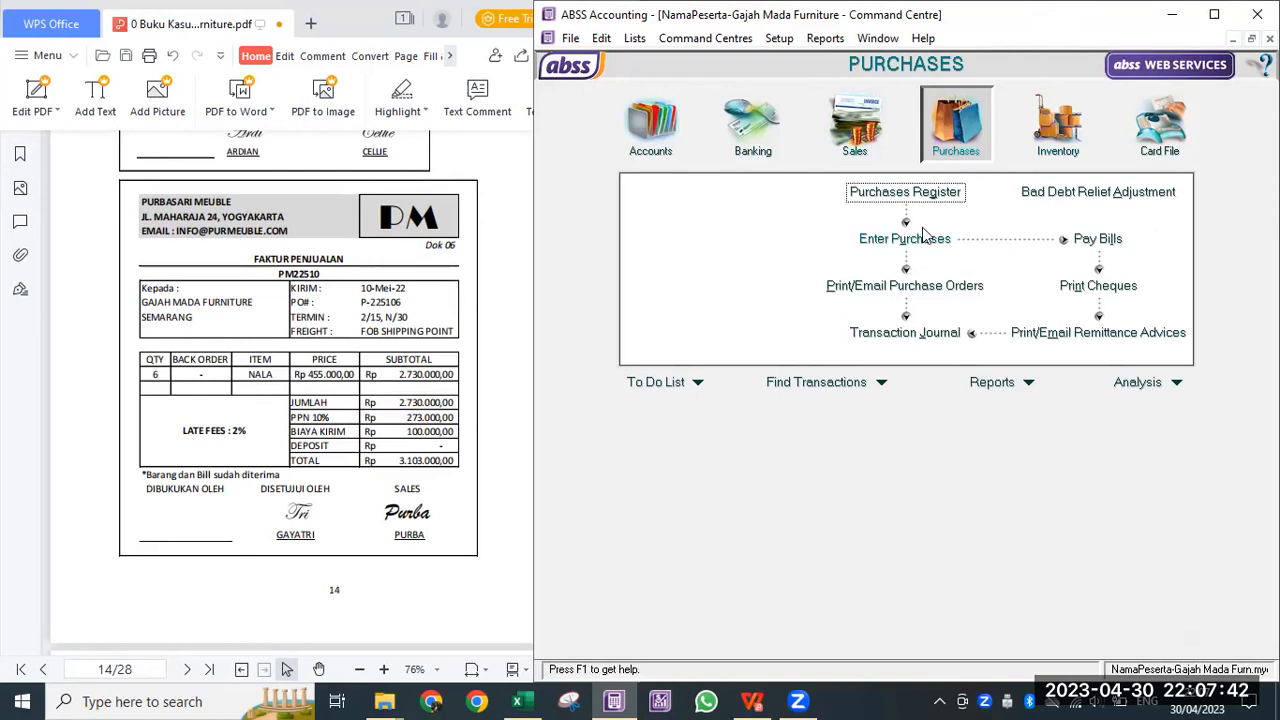
# Step: Start a bill for supplier PURBASARI MEUBLE and set its early-payment discount period to 15 days
pyautogui.click(920, 238)
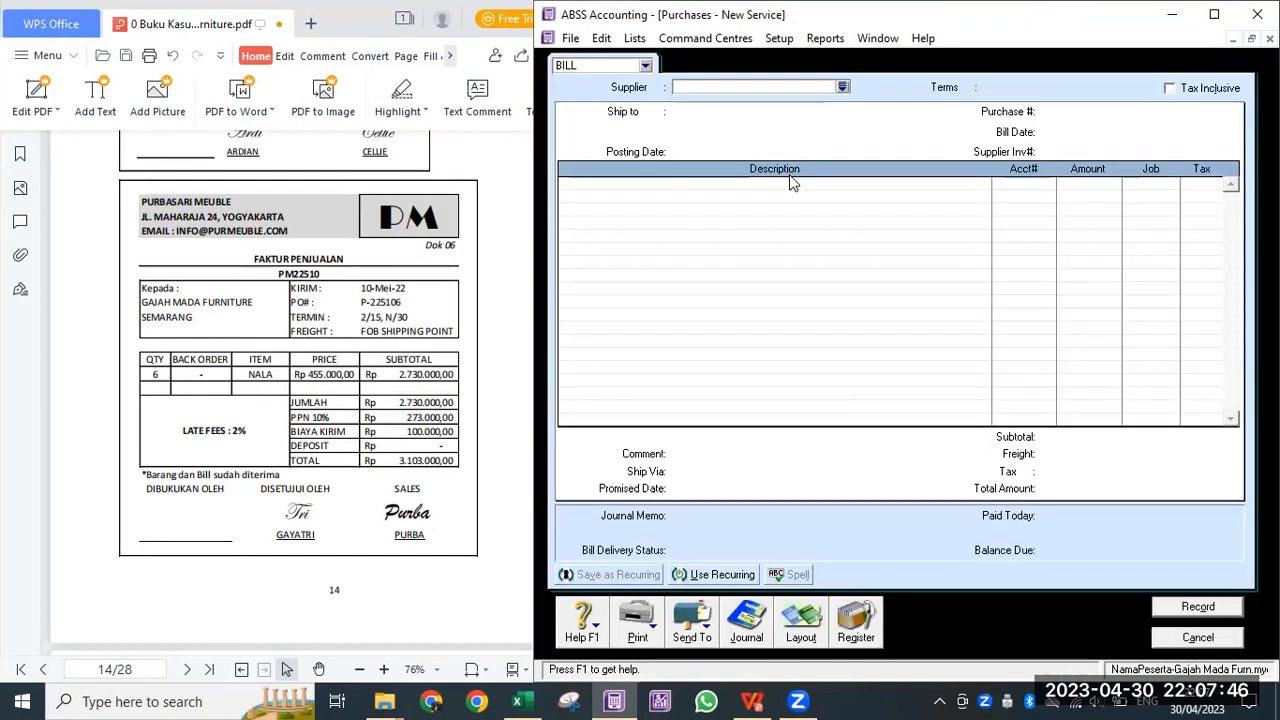
pyautogui.press('Tab')
pyautogui.doubleClick(783, 285)
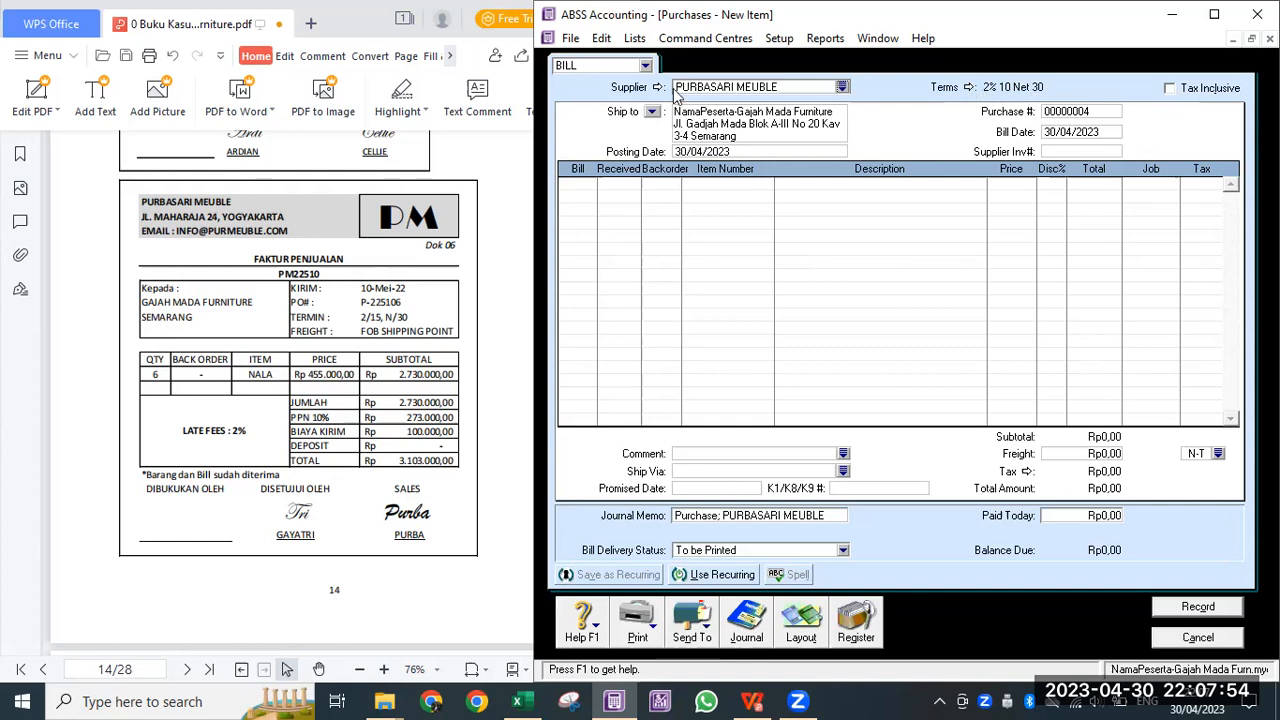
pyautogui.click(969, 87)
pyautogui.click(967, 257)
pyautogui.press('BackSpace')
pyautogui.write('5')
pyautogui.press('Tab')
pyautogui.click(1135, 487)
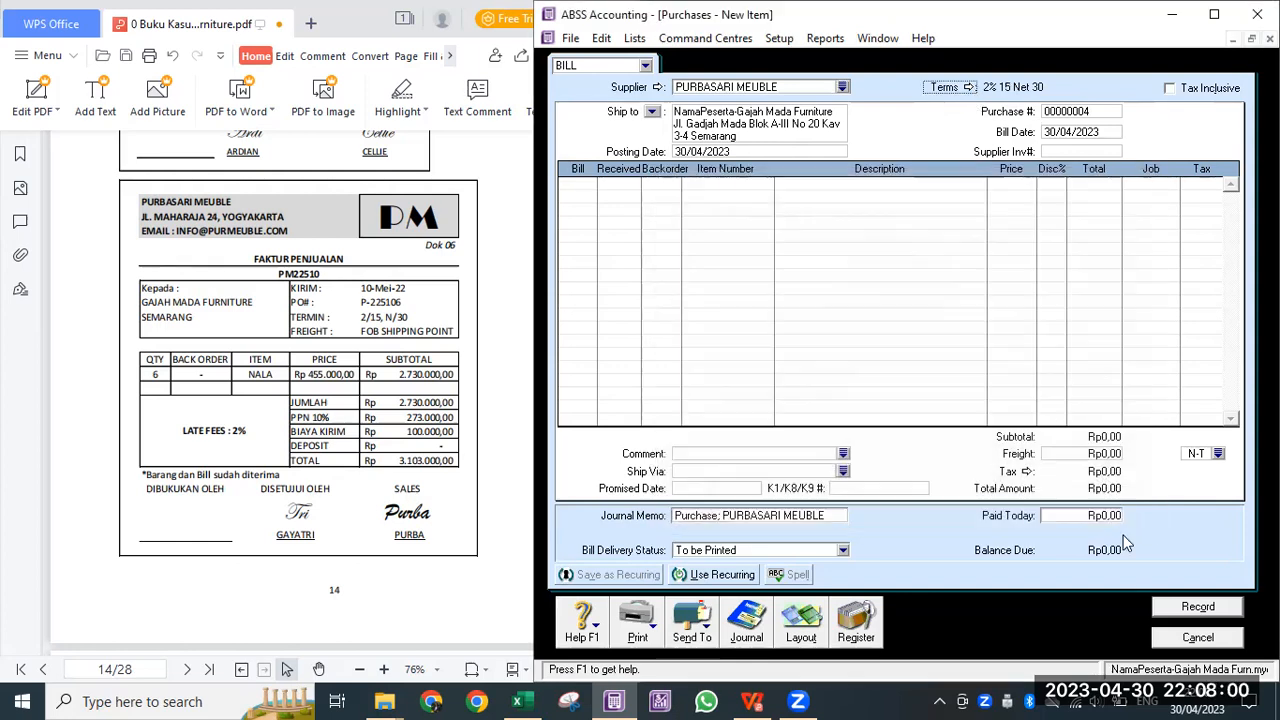
# Step: Set the PURBASARI MEUBLE bill date to 10/5/2022
pyautogui.click(1108, 130)
pyautogui.write('10/5/2022')
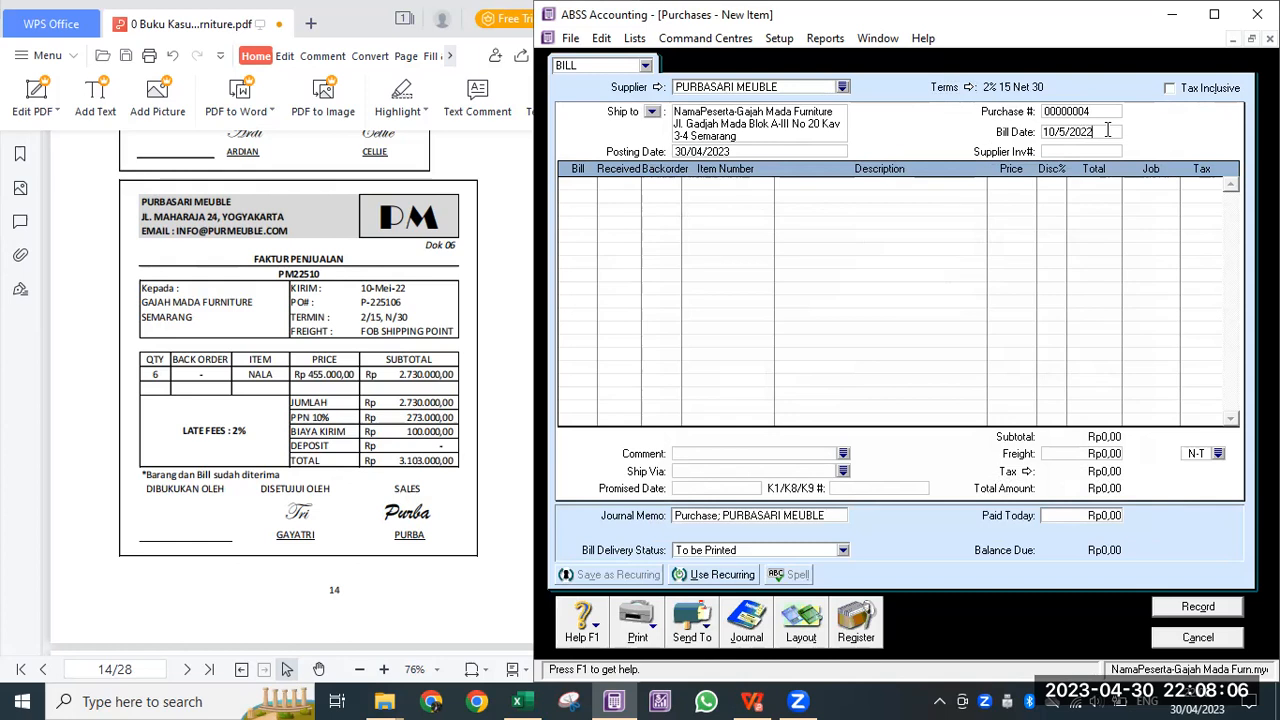
pyautogui.press('Tab')
# Step: Add a line to the bill for 6 units of item NL (NALA) at a price of Rp455.000
pyautogui.click(585, 183)
pyautogui.write('6')
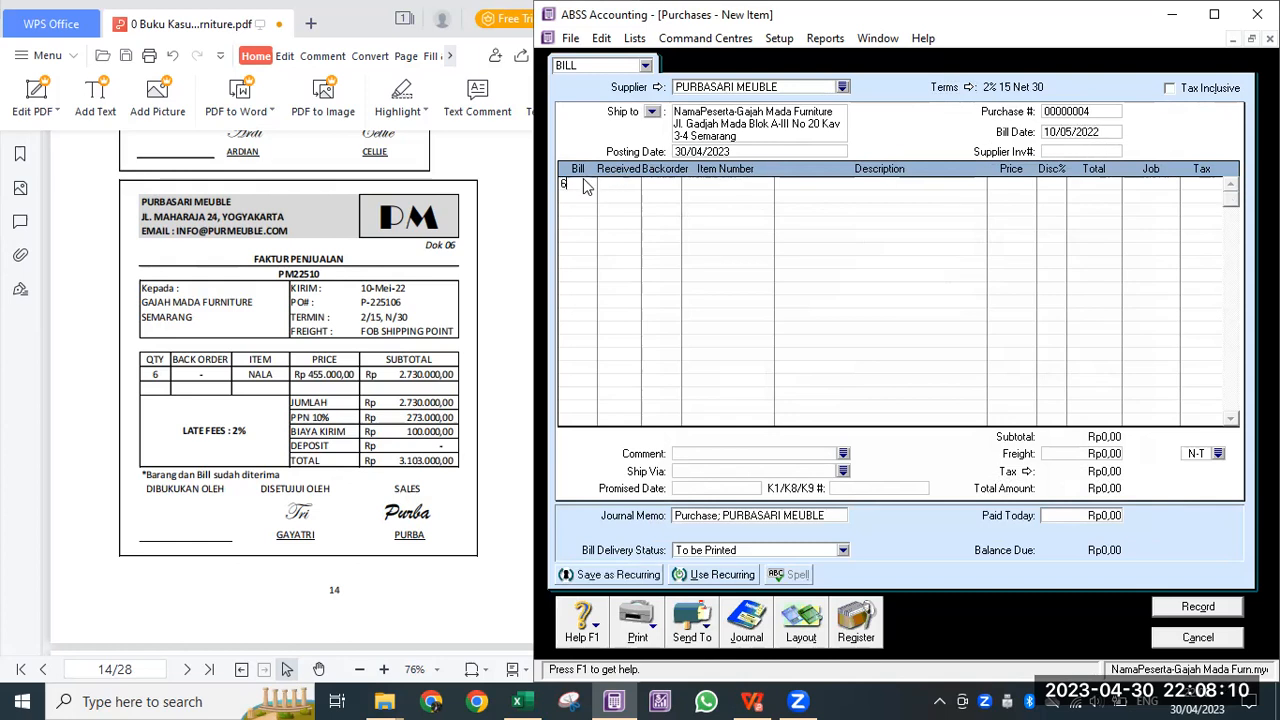
pyautogui.press('Tab')
pyautogui.press('Tab')
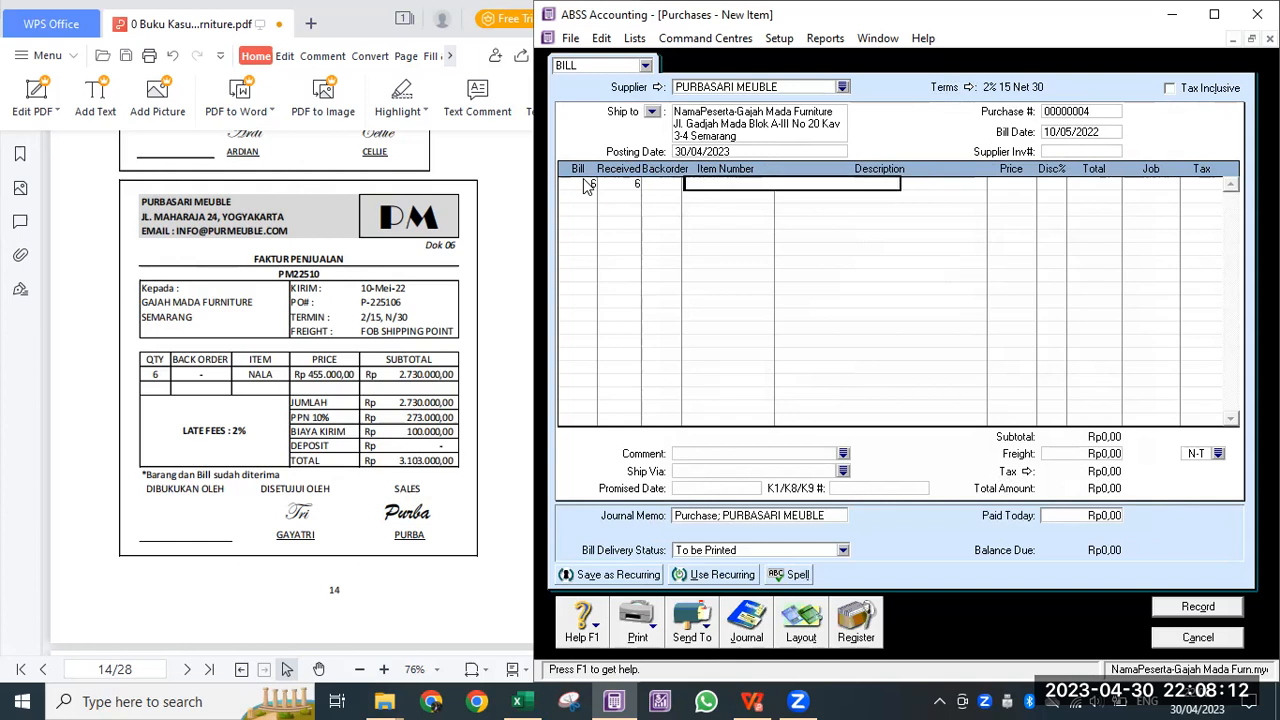
pyautogui.press('Tab')
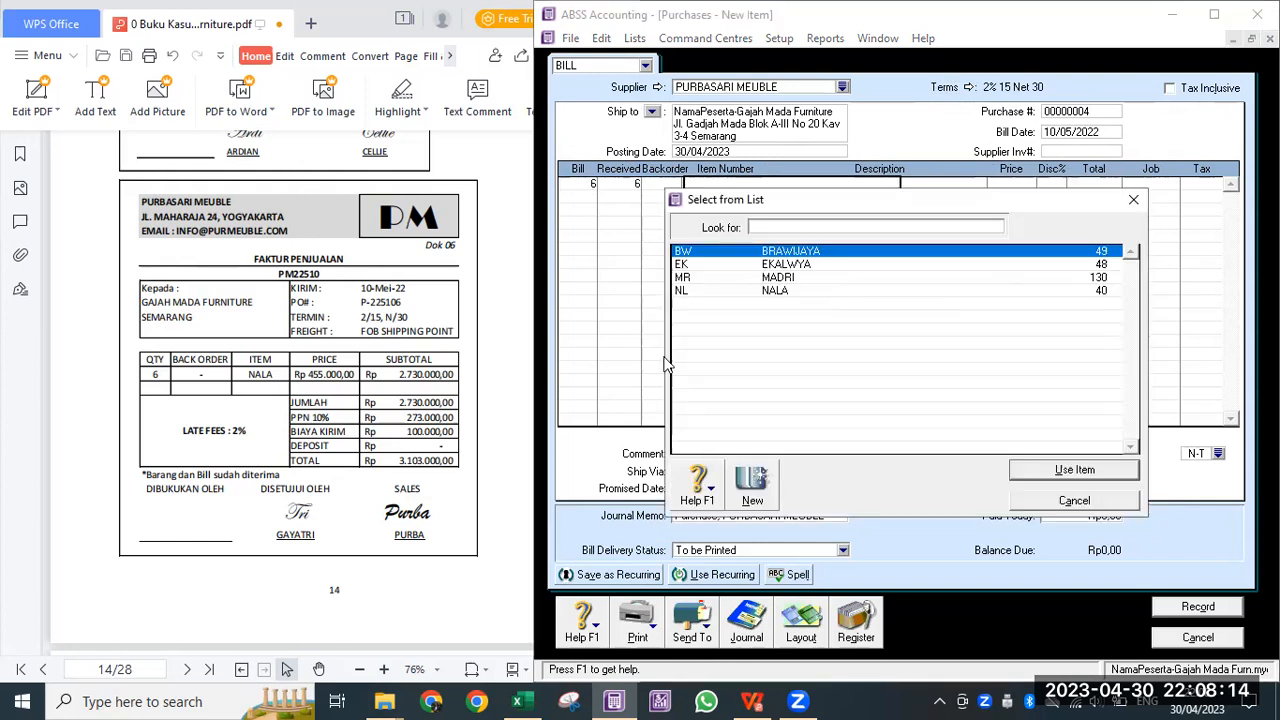
pyautogui.doubleClick(790, 295)
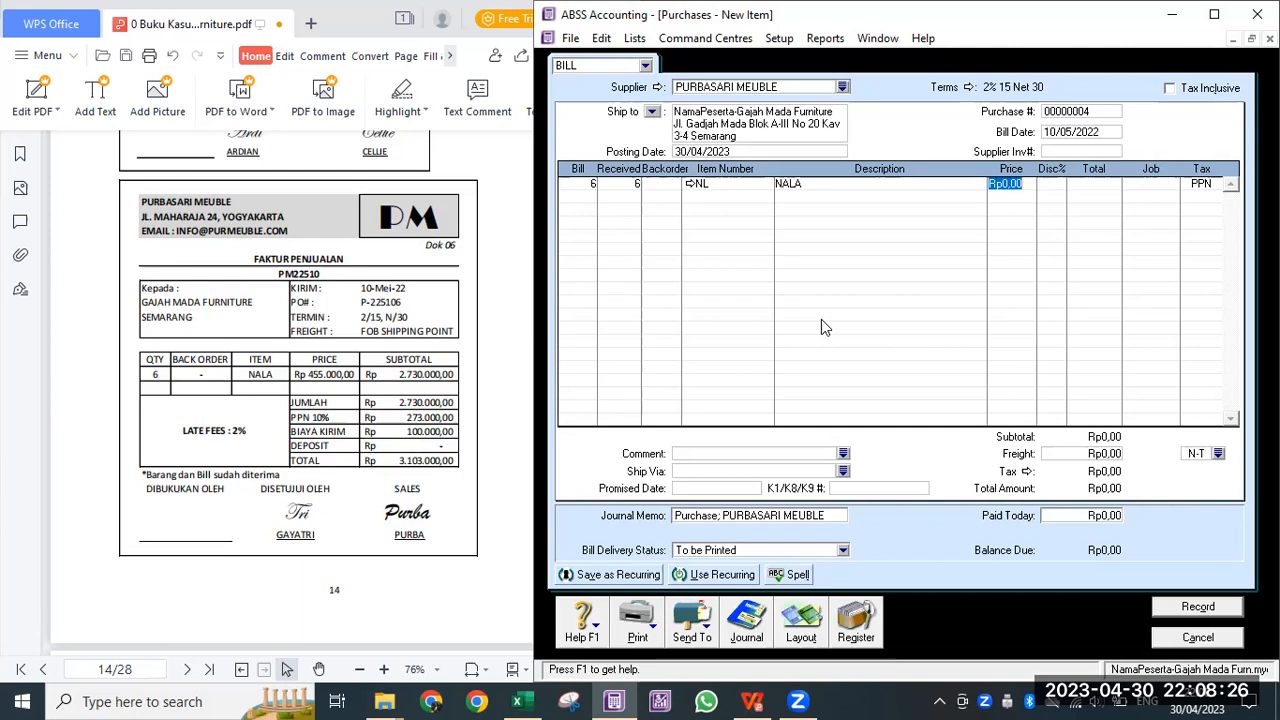
pyautogui.write('455000')
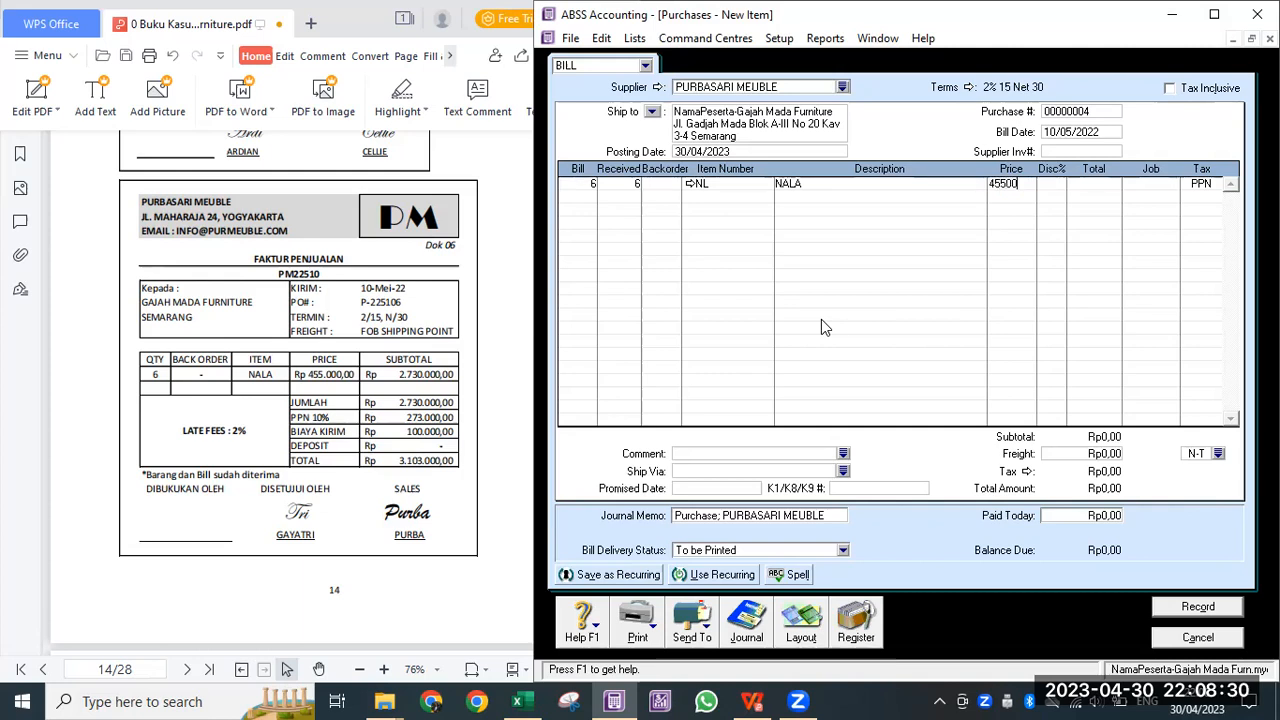
pyautogui.press('Tab')
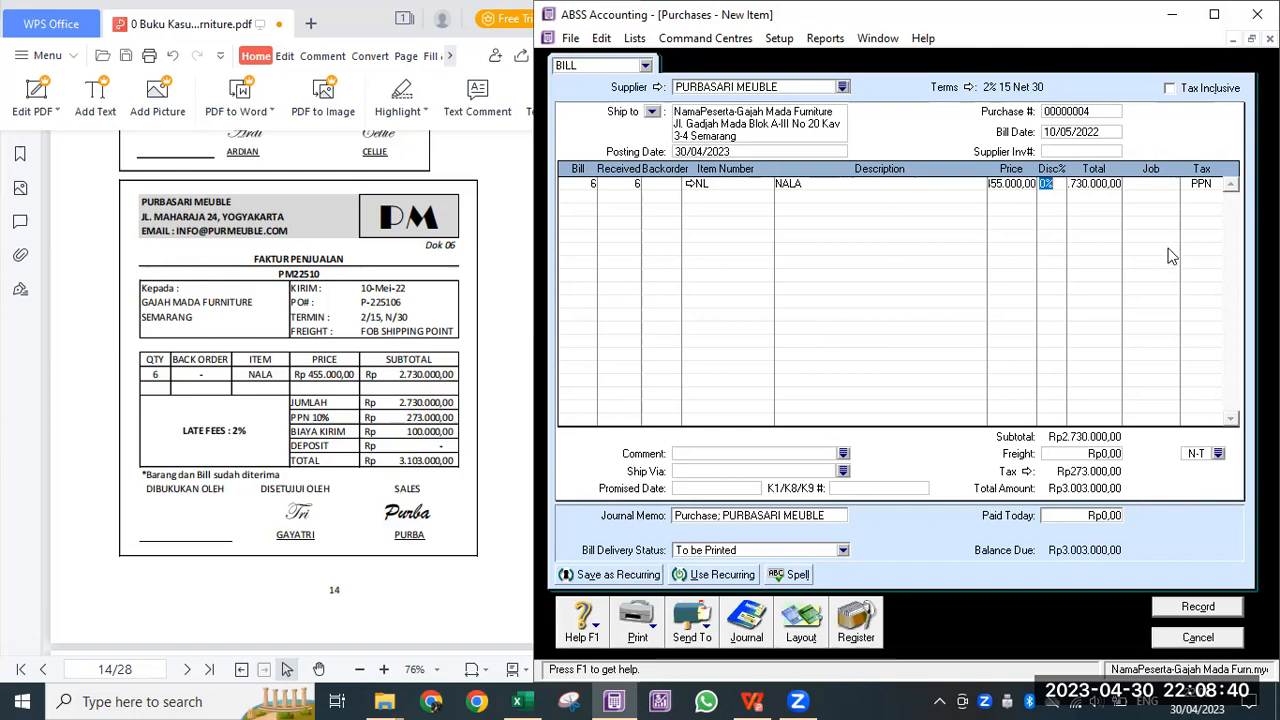
pyautogui.press('Tab')
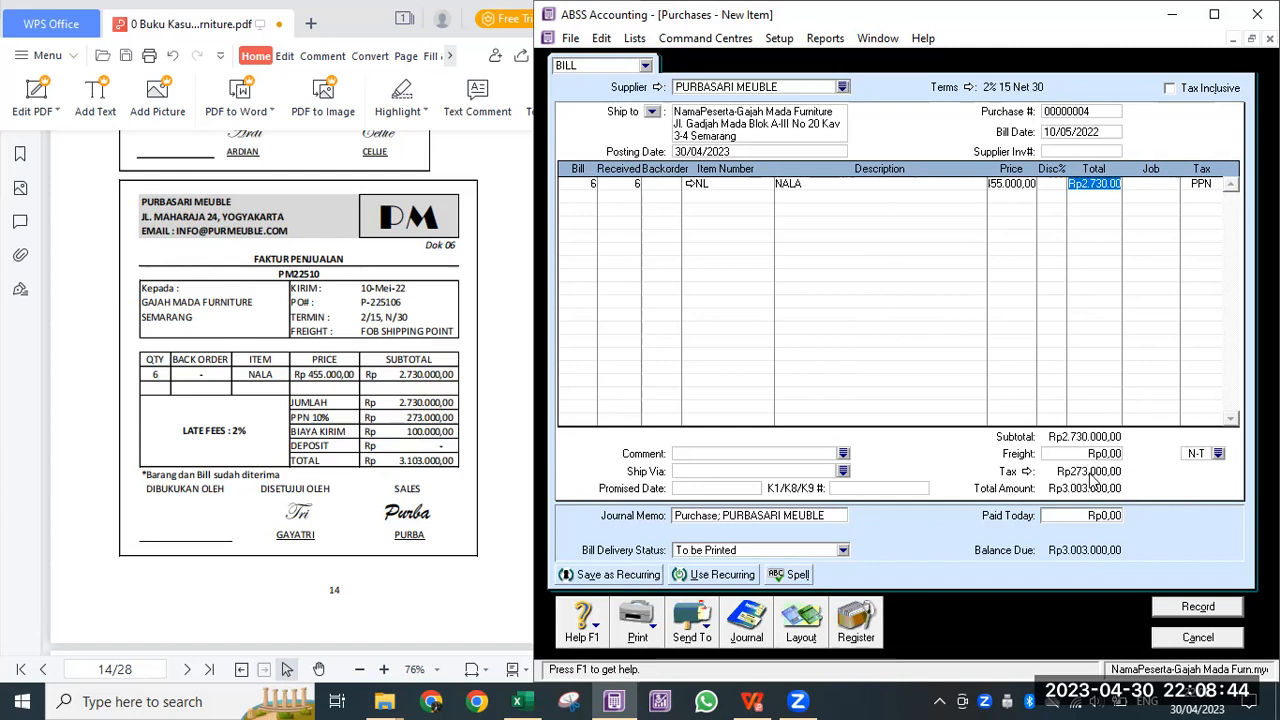
# Step: Set the bill's freight to Rp100.000 and record the purchase after reviewing its recap
pyautogui.click(1088, 451)
pyautogui.write('100')
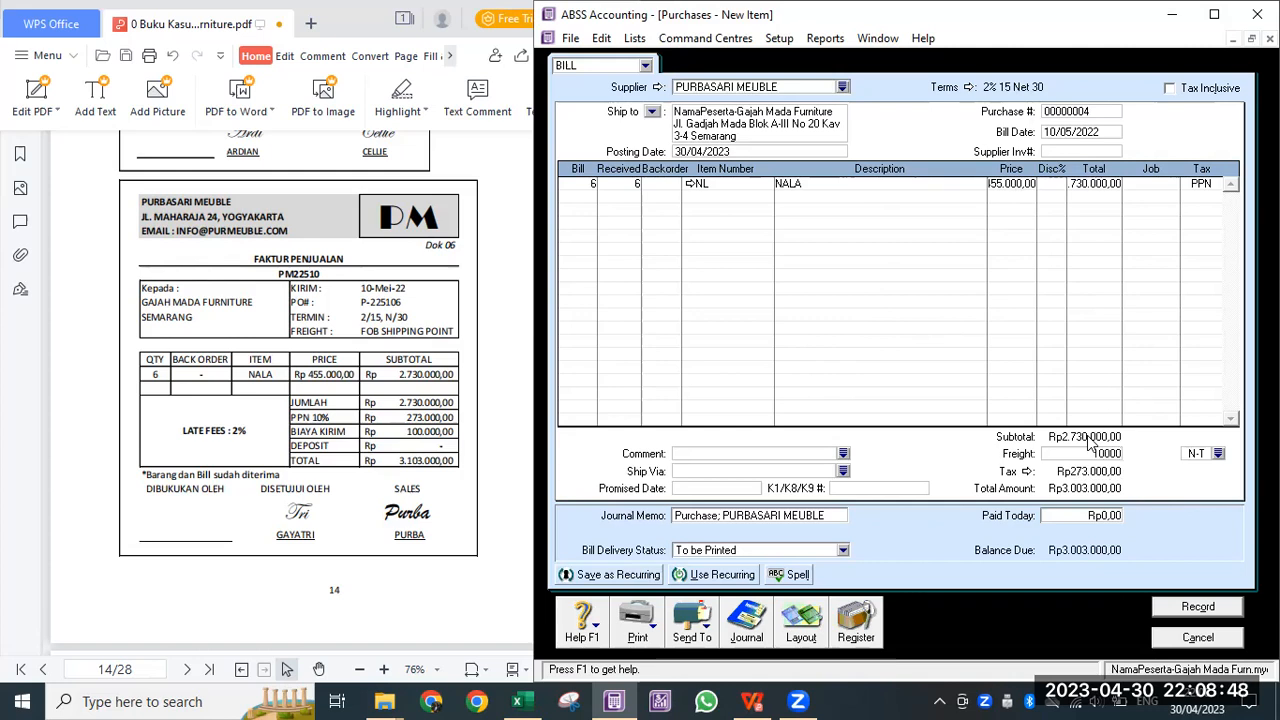
pyautogui.press('Tab')
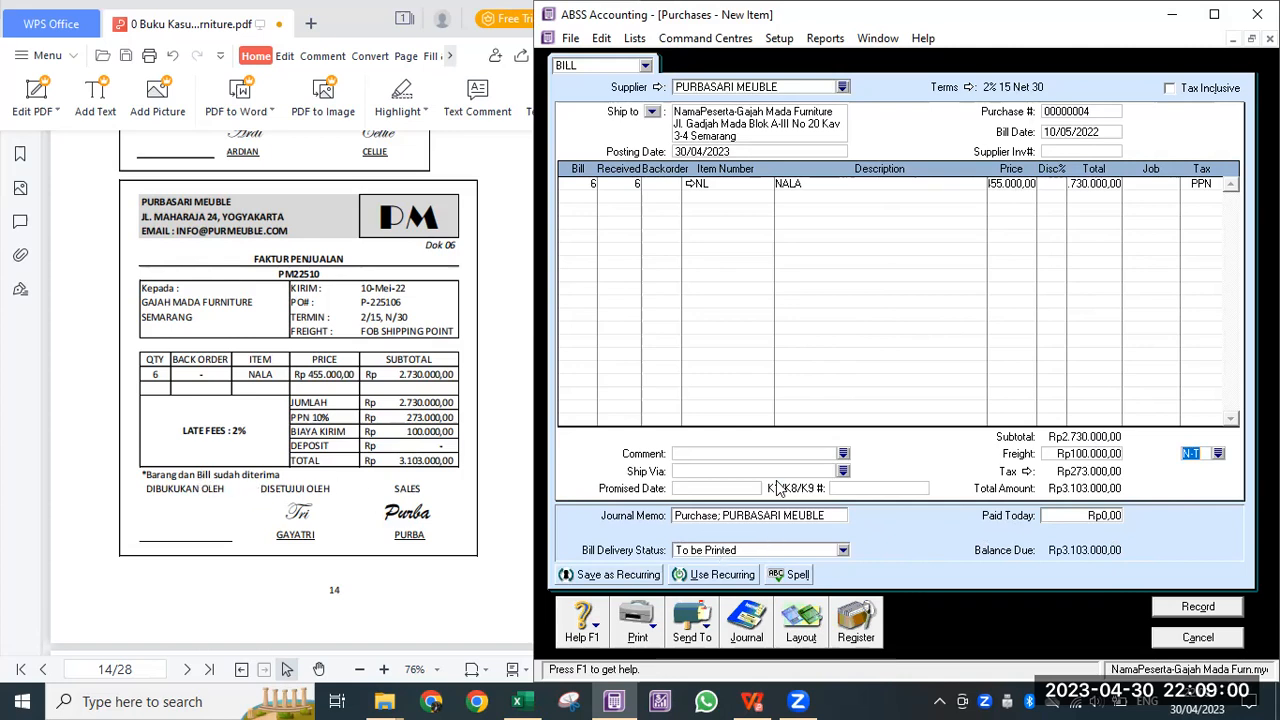
pyautogui.hotkey('ctrl', 'r')
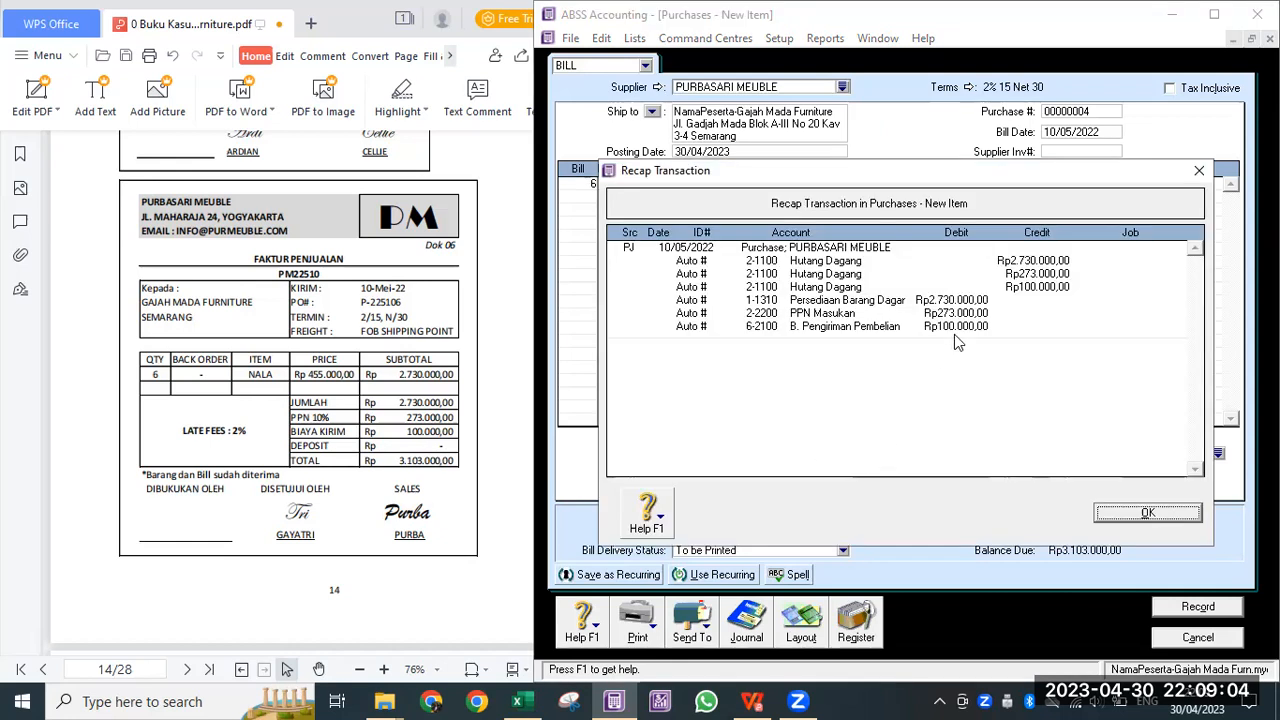
pyautogui.click(1108, 515)
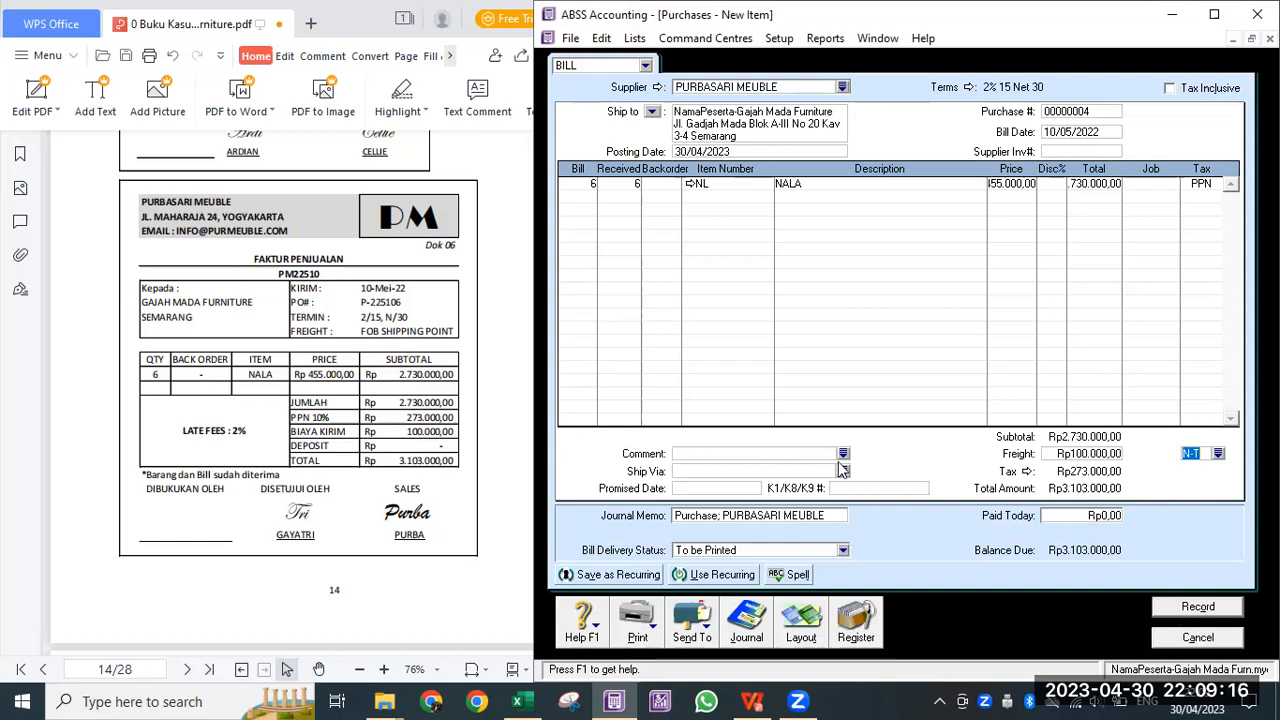
pyautogui.click(1203, 607)
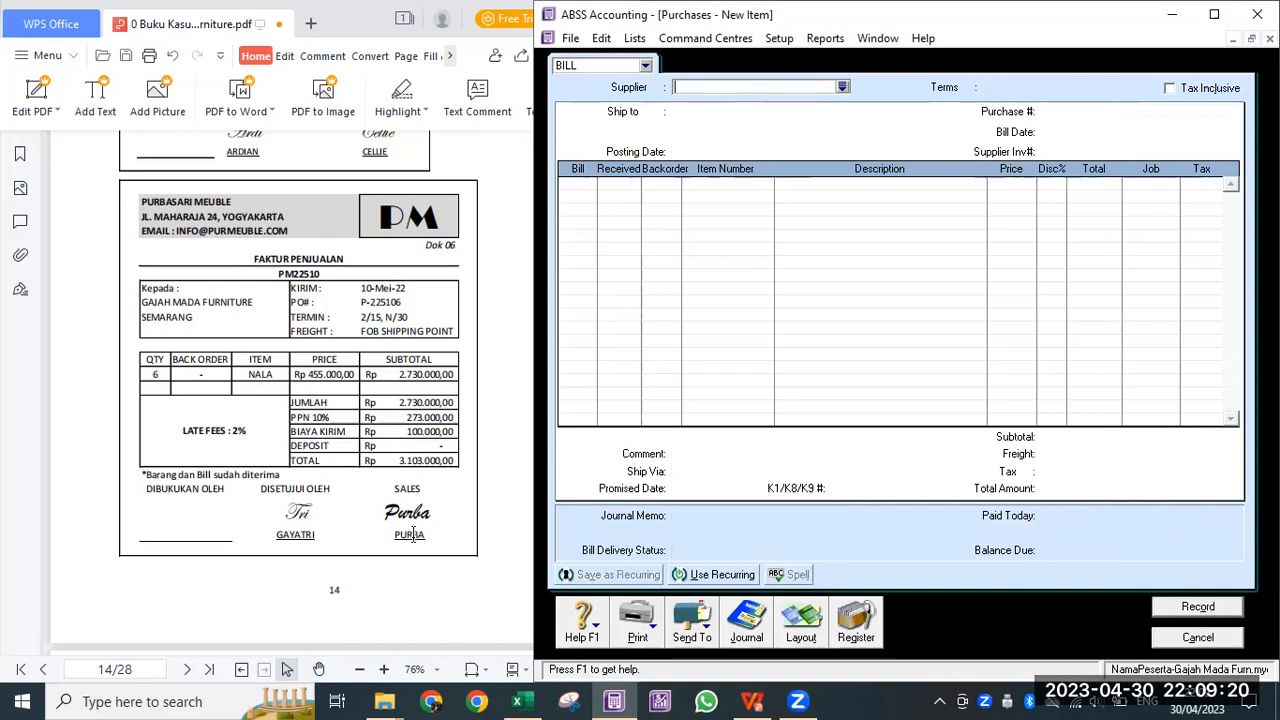
# Step: Leave the empty purchase entry and start a new sale for customer MANDIRI from the Dok 7 invoice
pyautogui.scroll(-5, 395, 425)
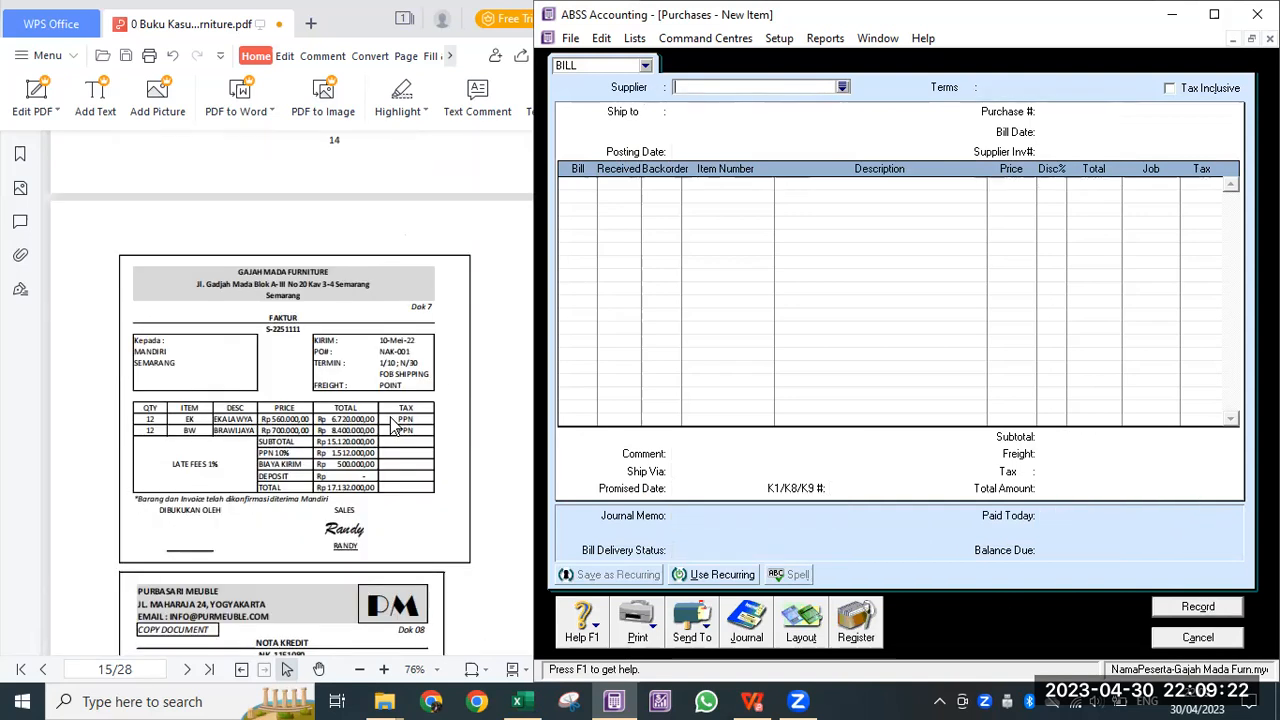
pyautogui.scroll(2, 340, 341)
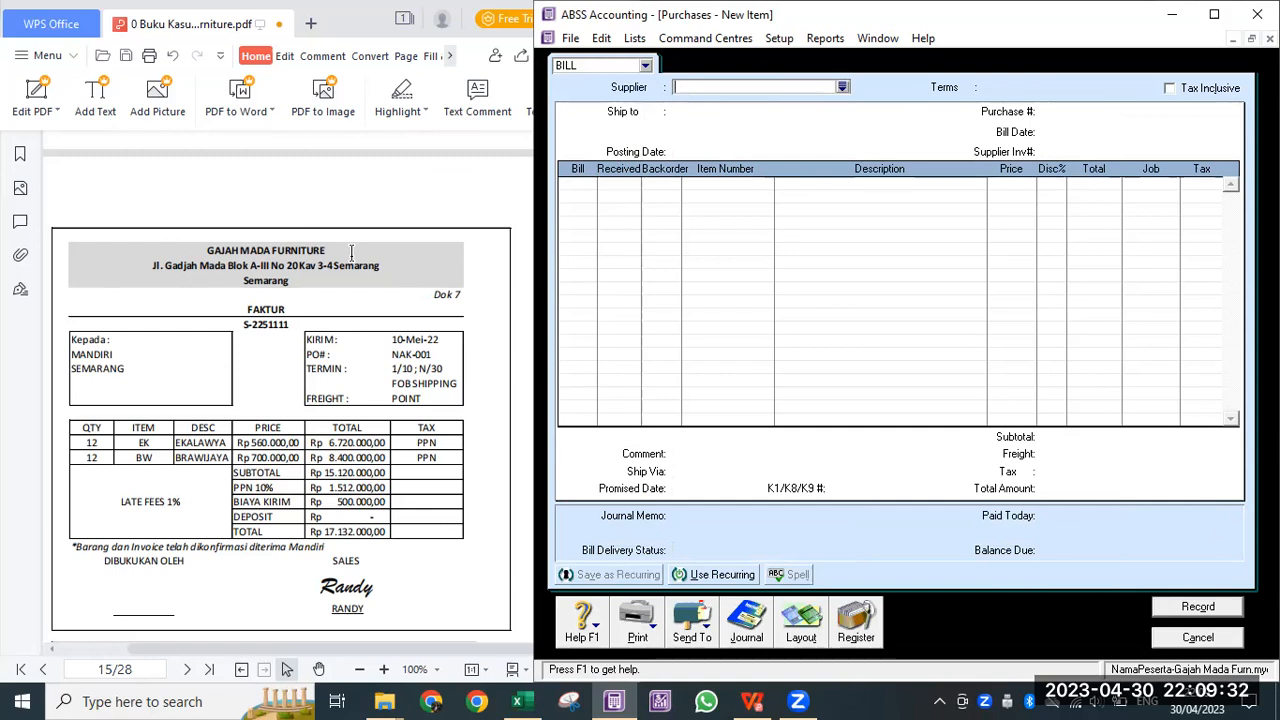
pyautogui.click(1222, 636)
pyautogui.click(792, 138)
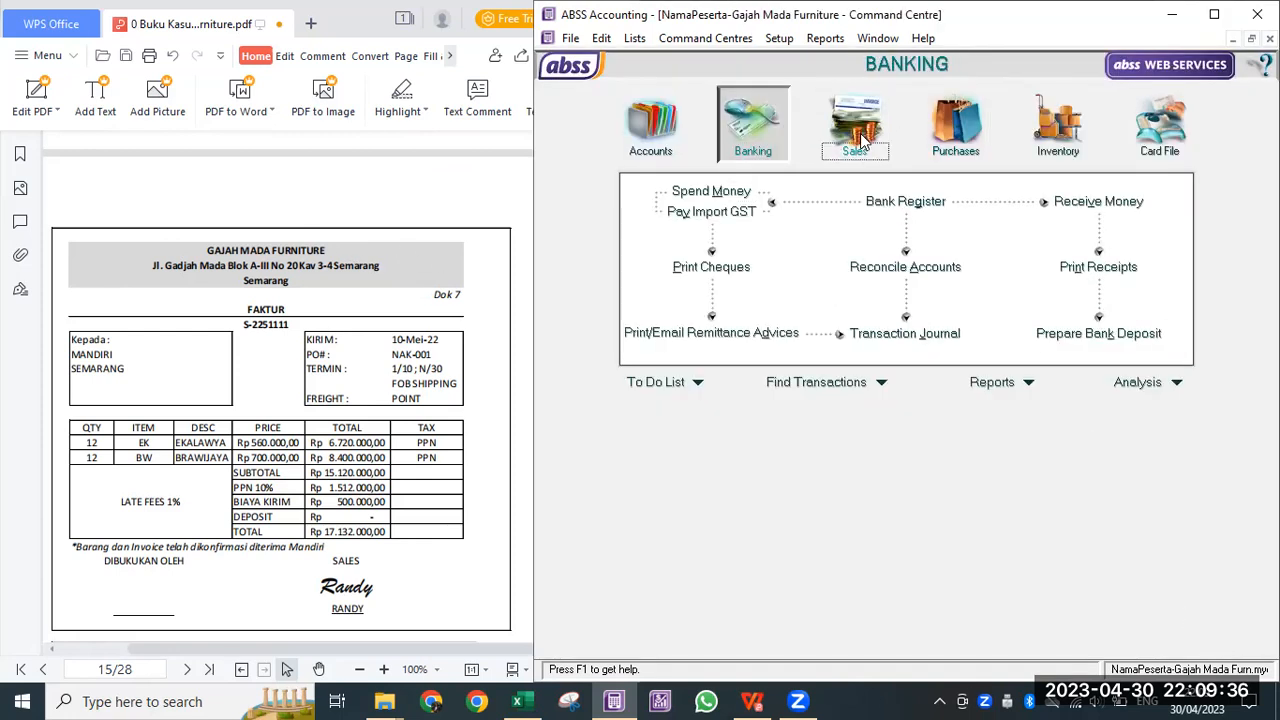
pyautogui.click(855, 125)
pyautogui.click(886, 240)
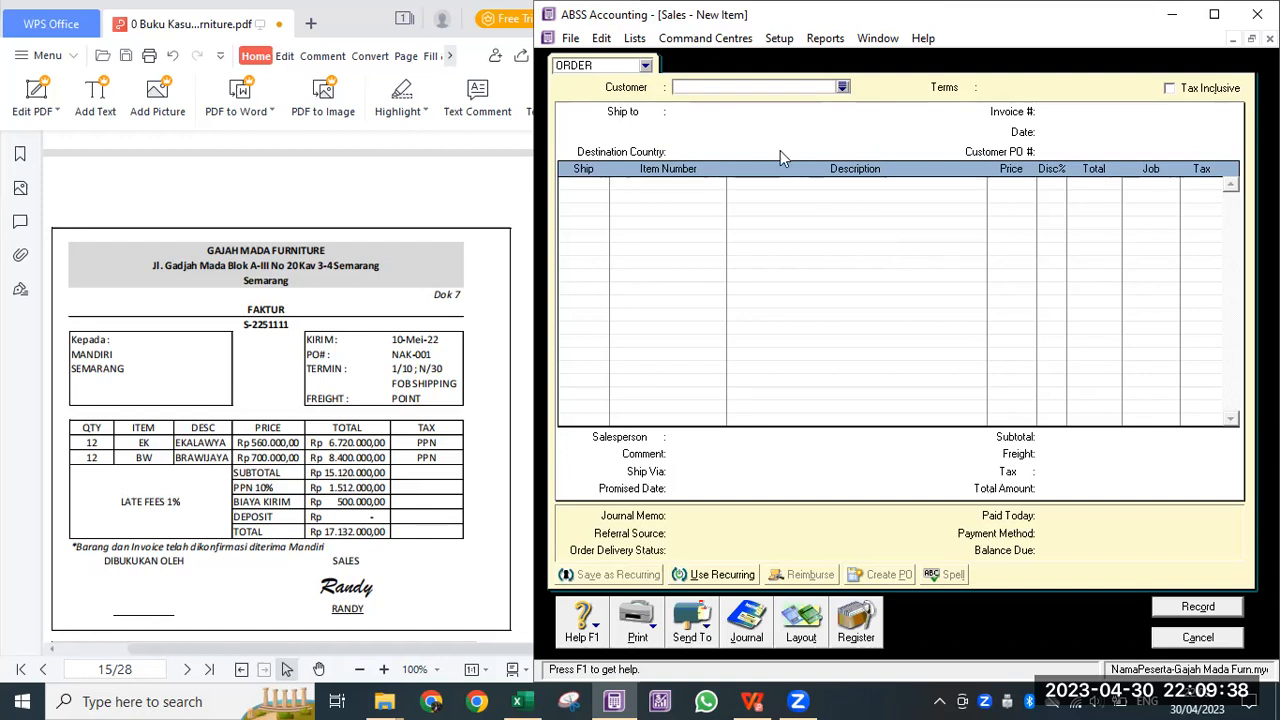
pyautogui.click(763, 105)
pyautogui.doubleClick(750, 262)
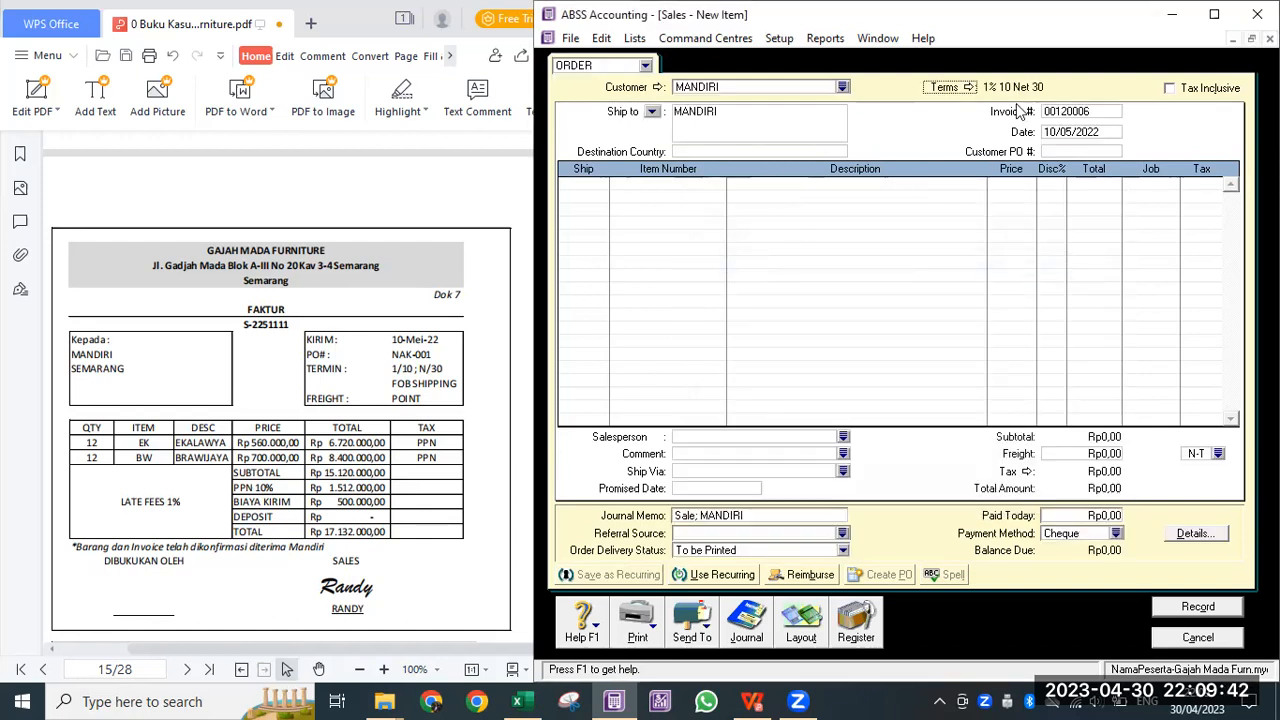
pyautogui.click(1102, 133)
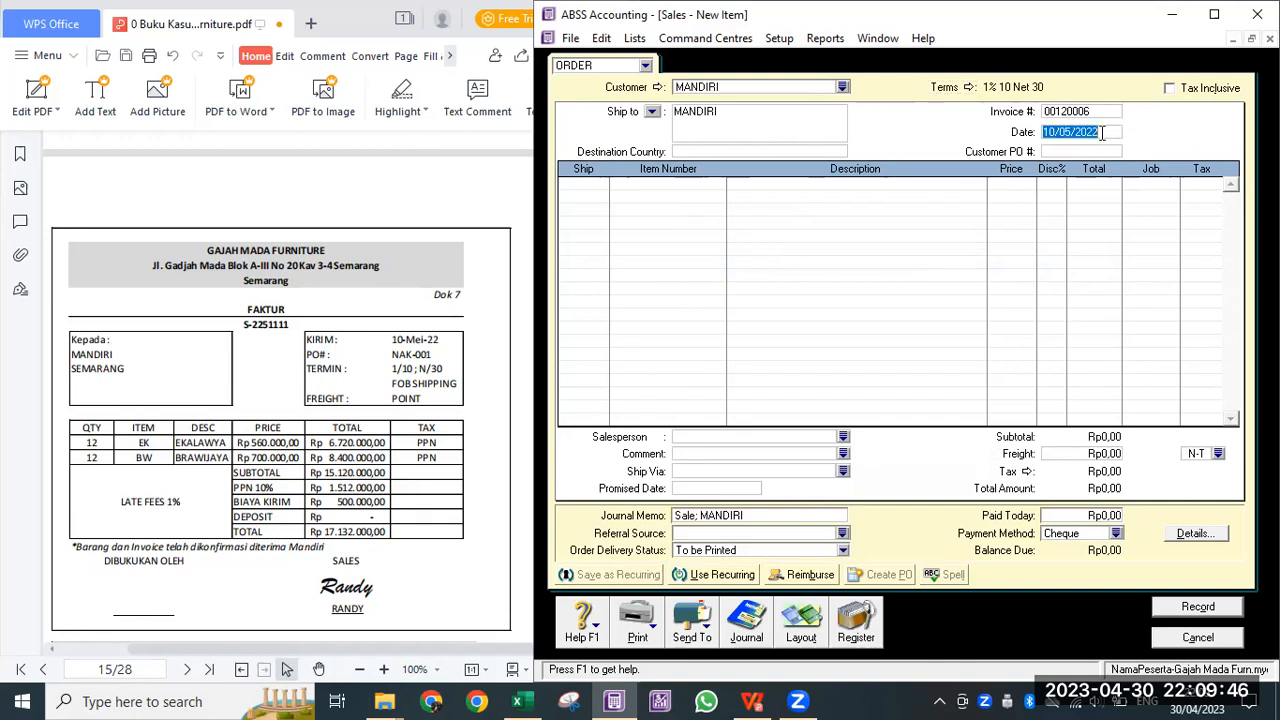
# Step: Add 12 units of item EK (EKALWYA) to the MANDIRI sale at its default price
pyautogui.click(597, 183)
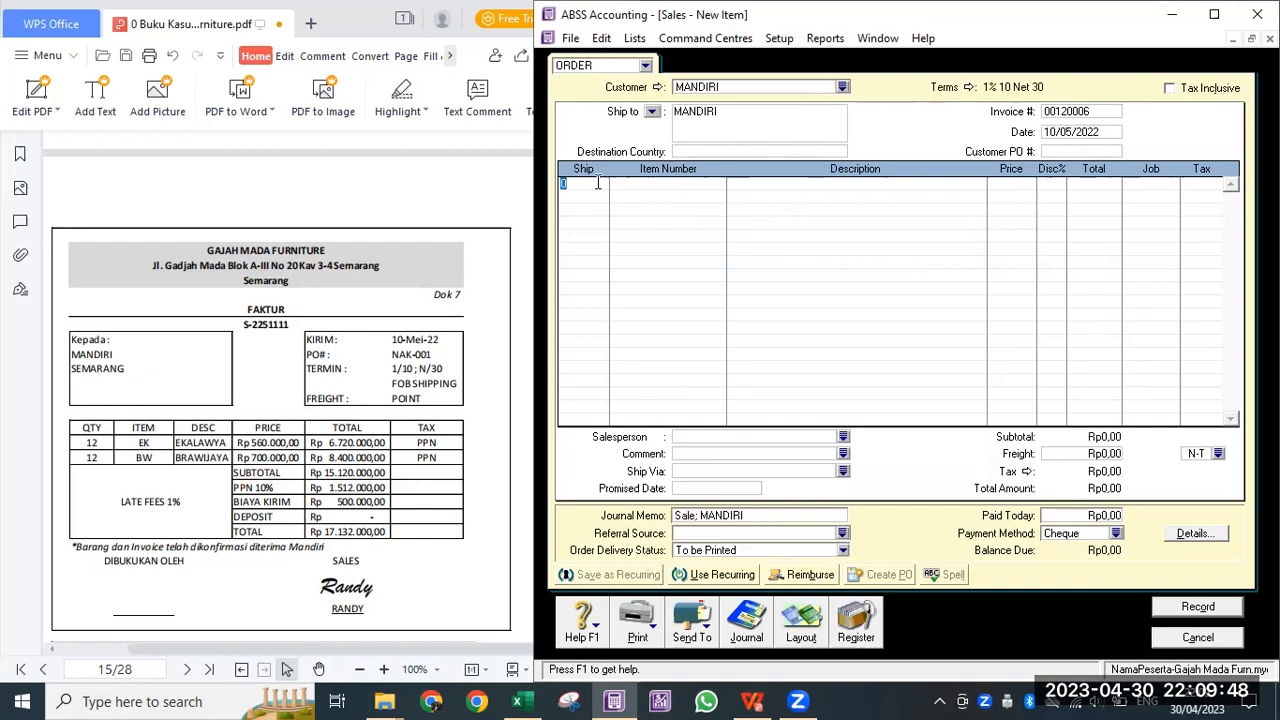
pyautogui.write('12')
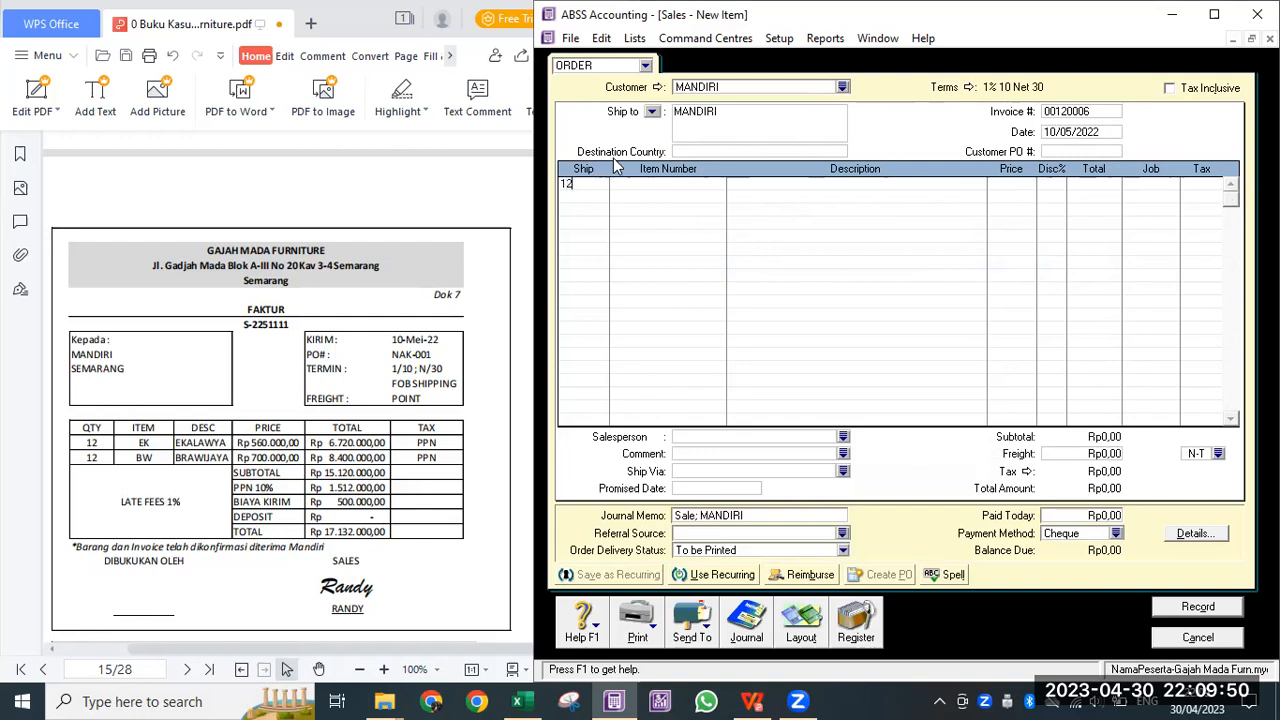
pyautogui.press('Tab')
pyautogui.doubleClick(719, 265)
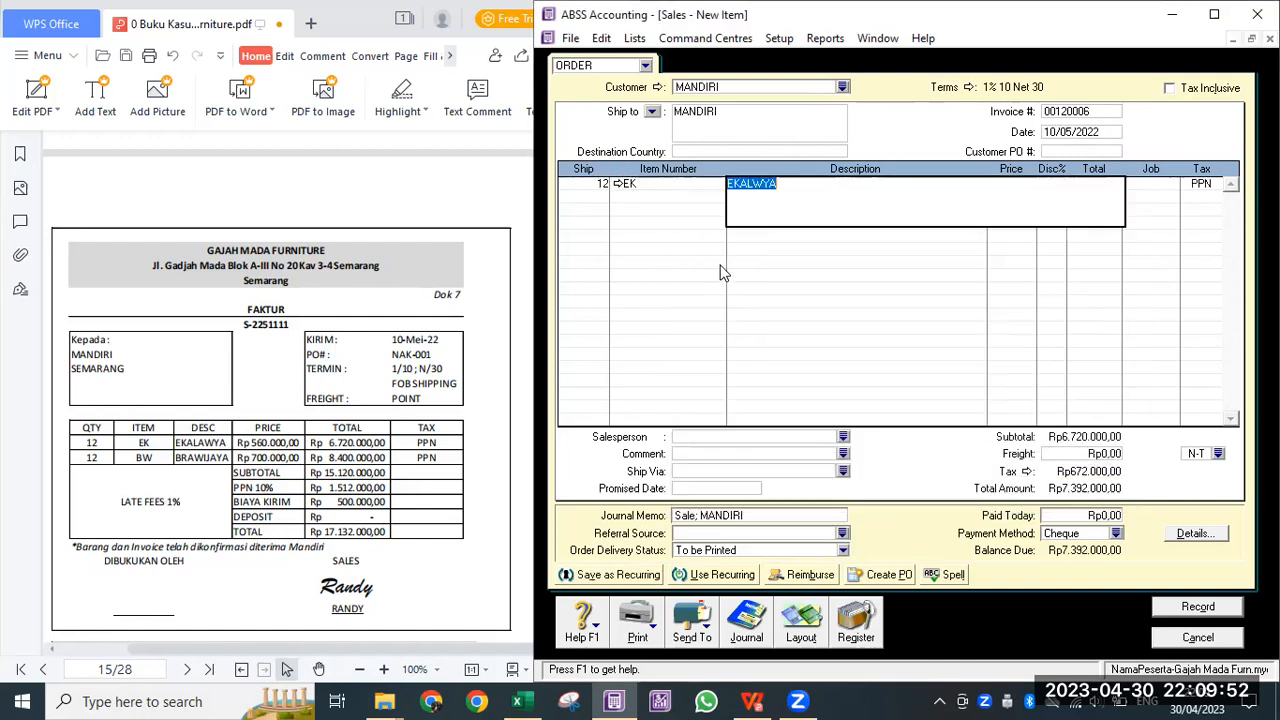
pyautogui.press('Tab')
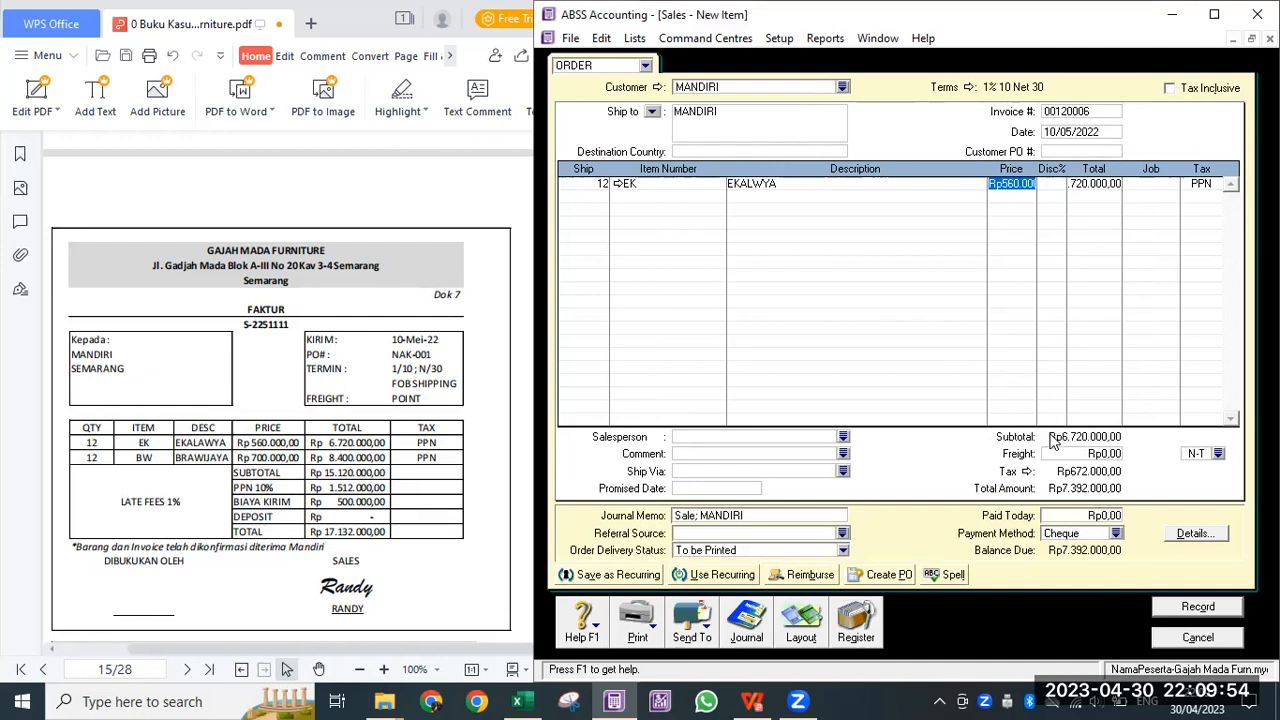
pyautogui.press('Tab')
# Step: Add a second line for 12 units of item BW (BRAWIJAYA) at its default price
pyautogui.write('12')
pyautogui.press('Tab')
pyautogui.write('BW')
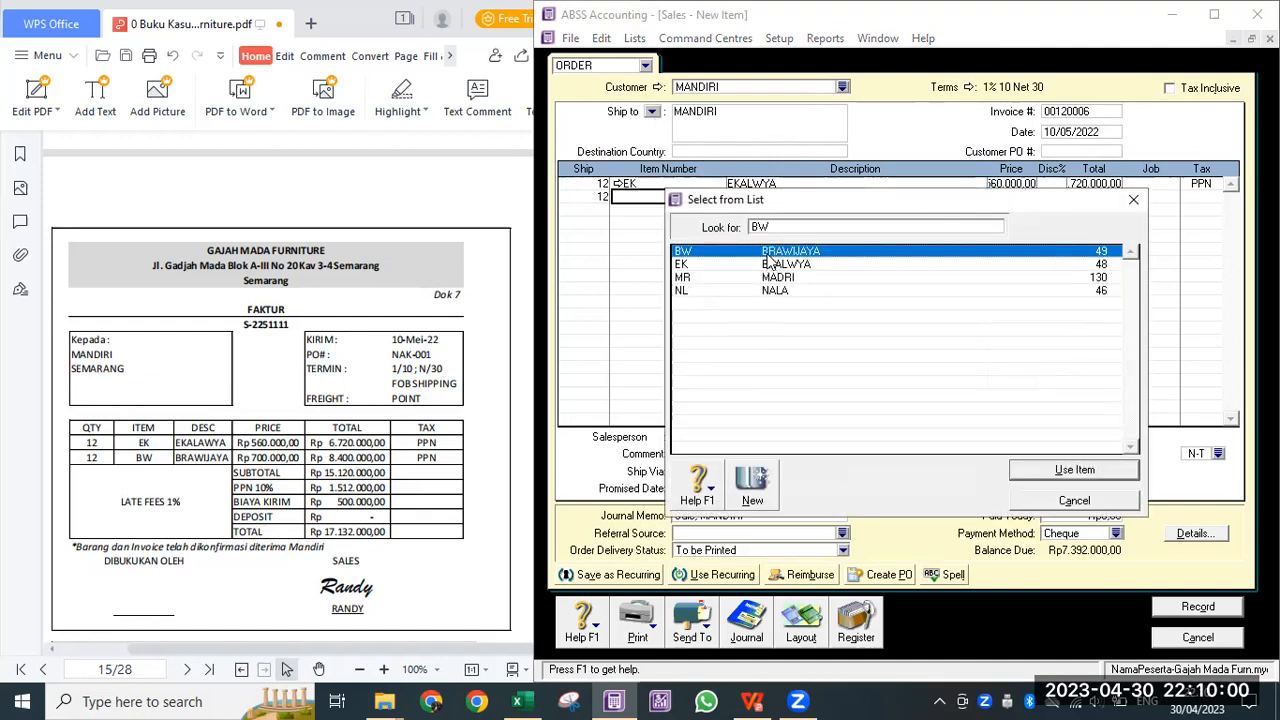
pyautogui.press('Return')
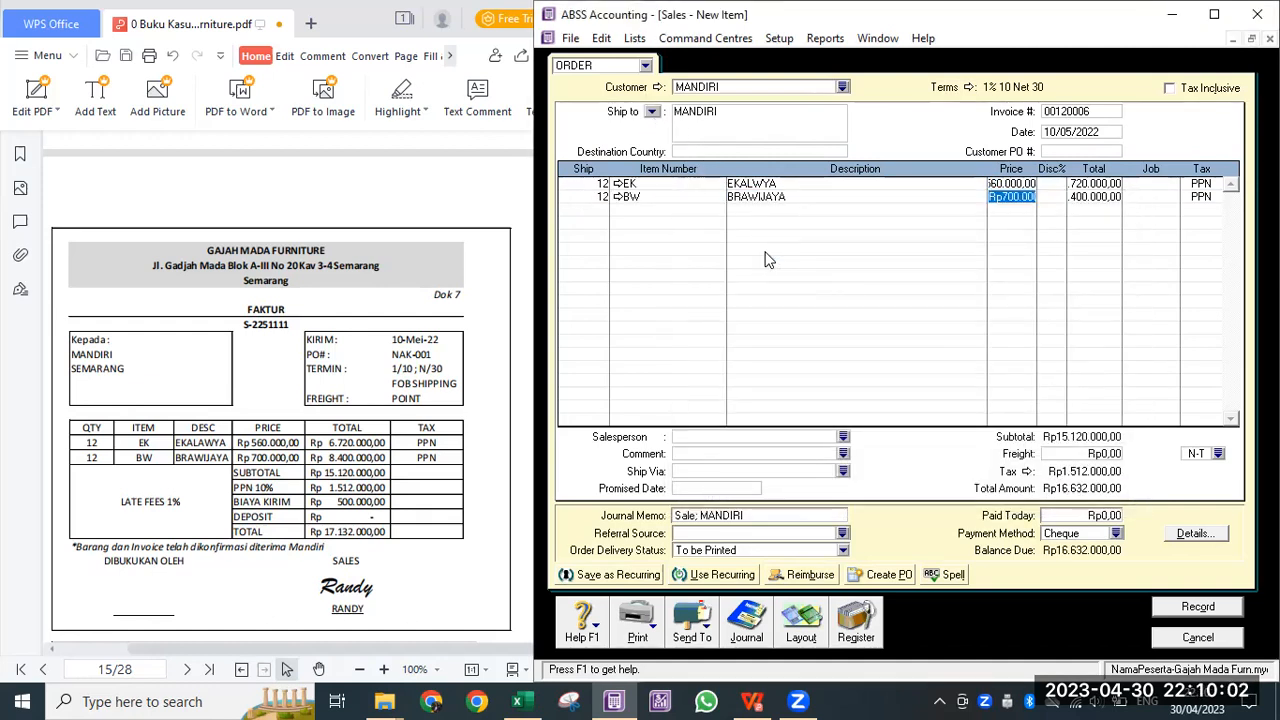
pyautogui.press('Tab')
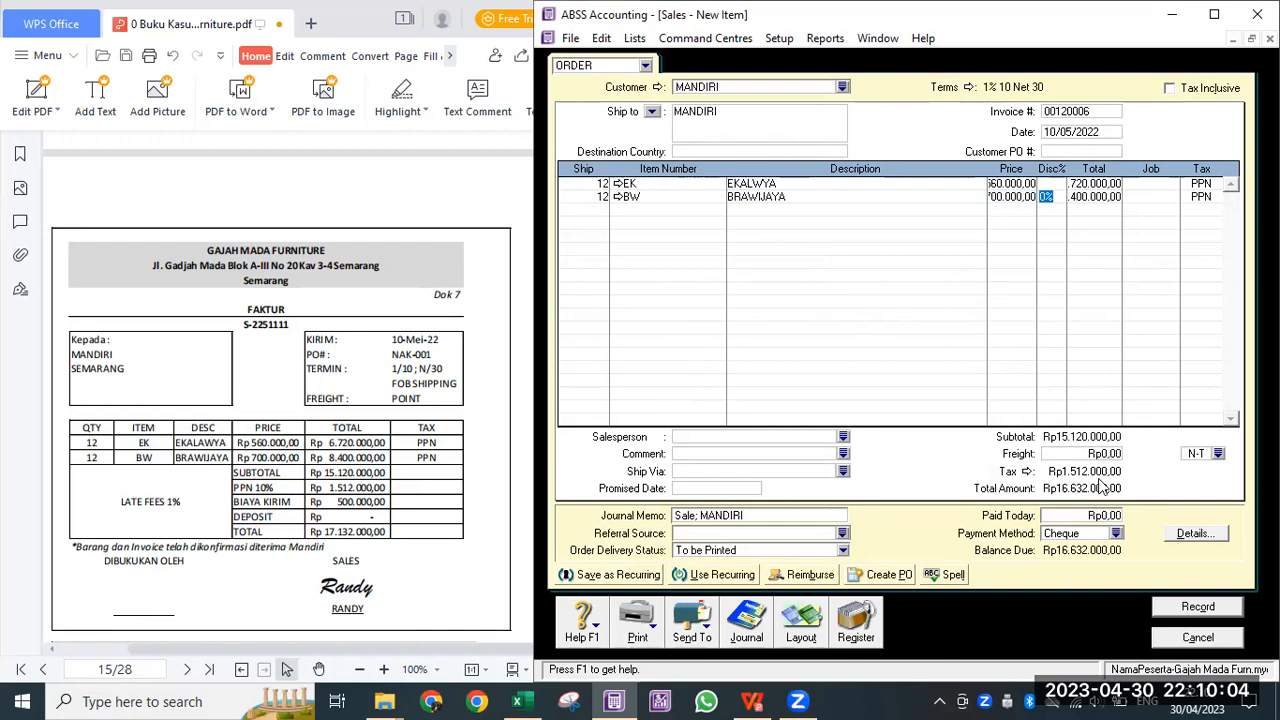
# Step: Set the freight on the MANDIRI sale to Rp500.000
pyautogui.click(1080, 454)
pyautogui.write('500000')
pyautogui.press('Tab')
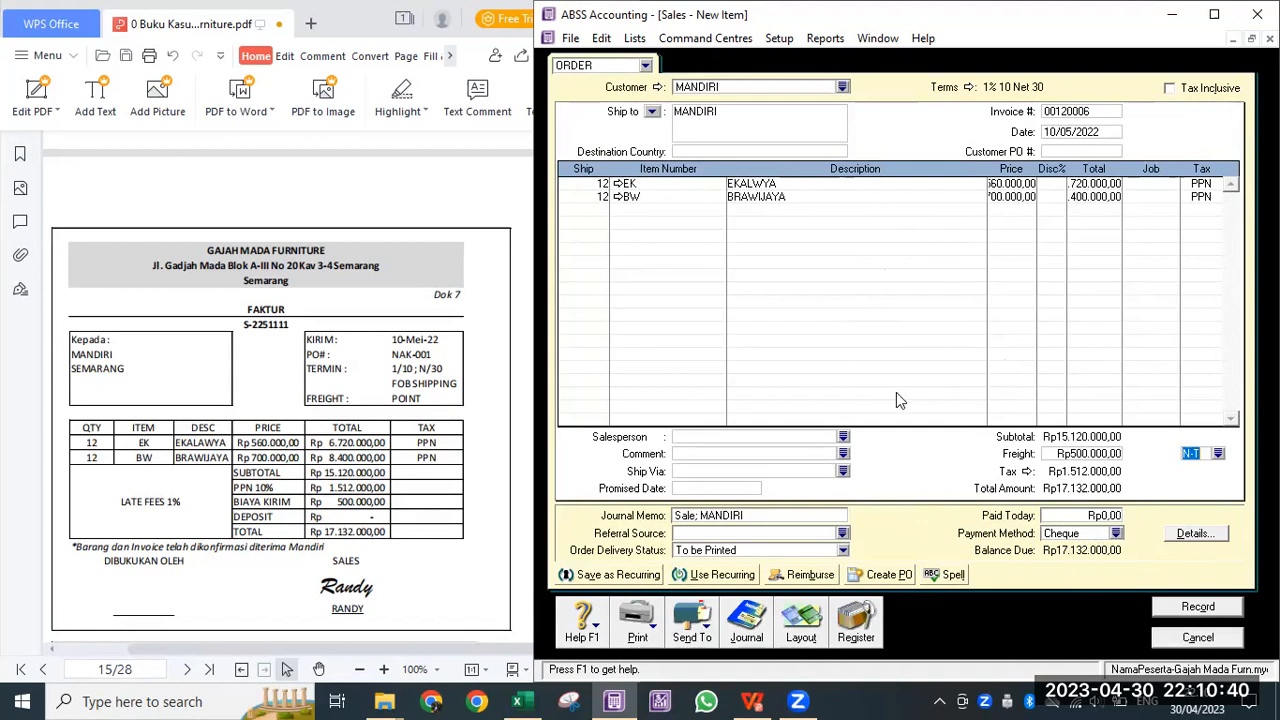
# Step: Try to recap the MANDIRI order and change the sale type from Order to Invoice
pyautogui.hotkey('ctrl', 'r')
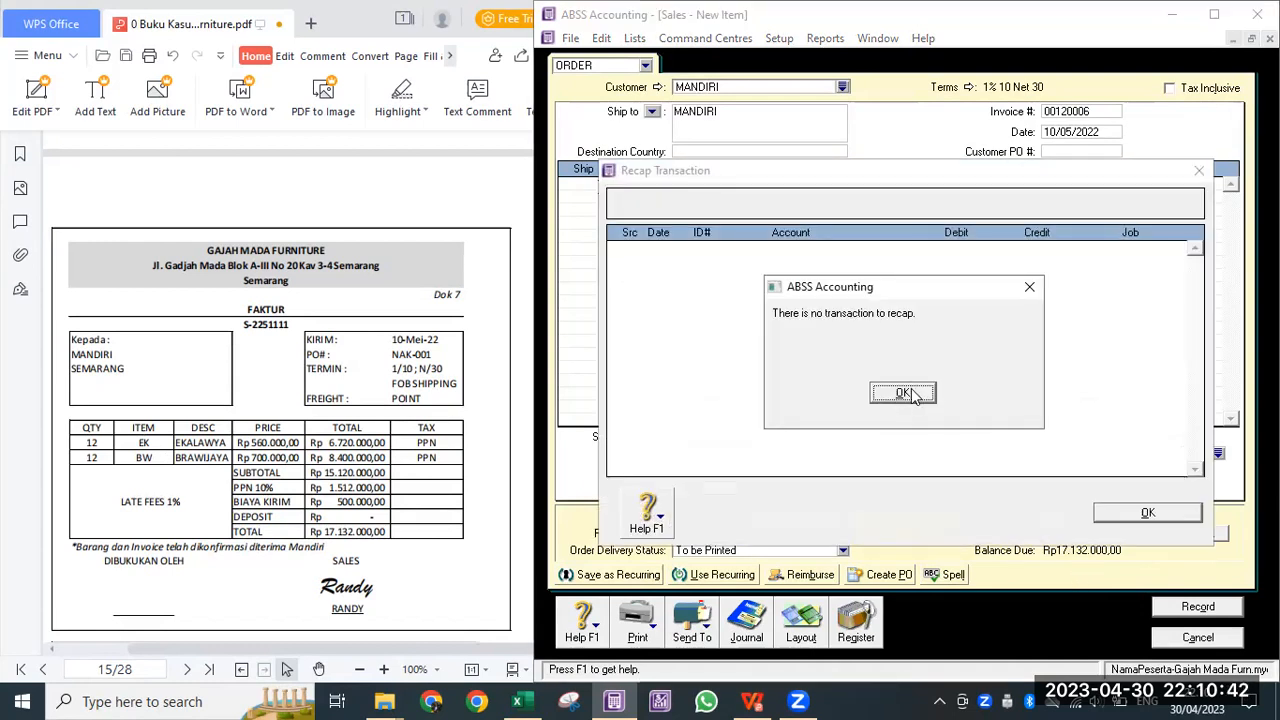
pyautogui.click(905, 393)
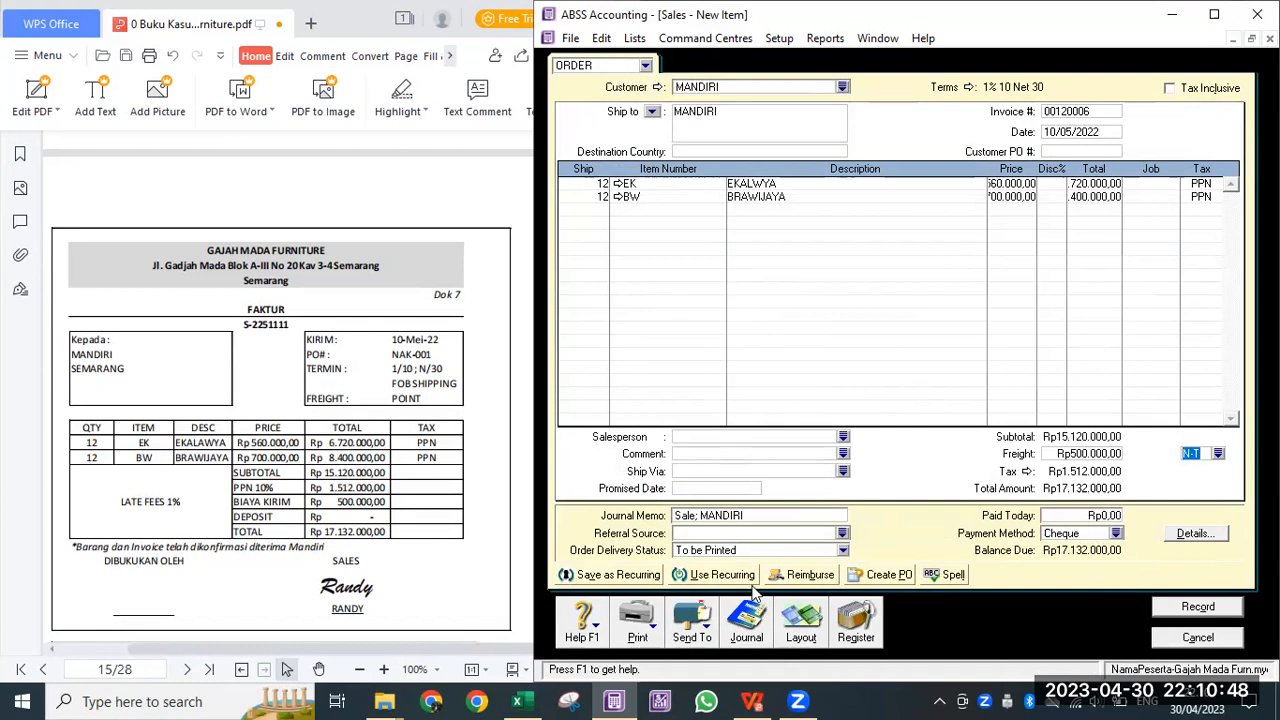
pyautogui.click(645, 111)
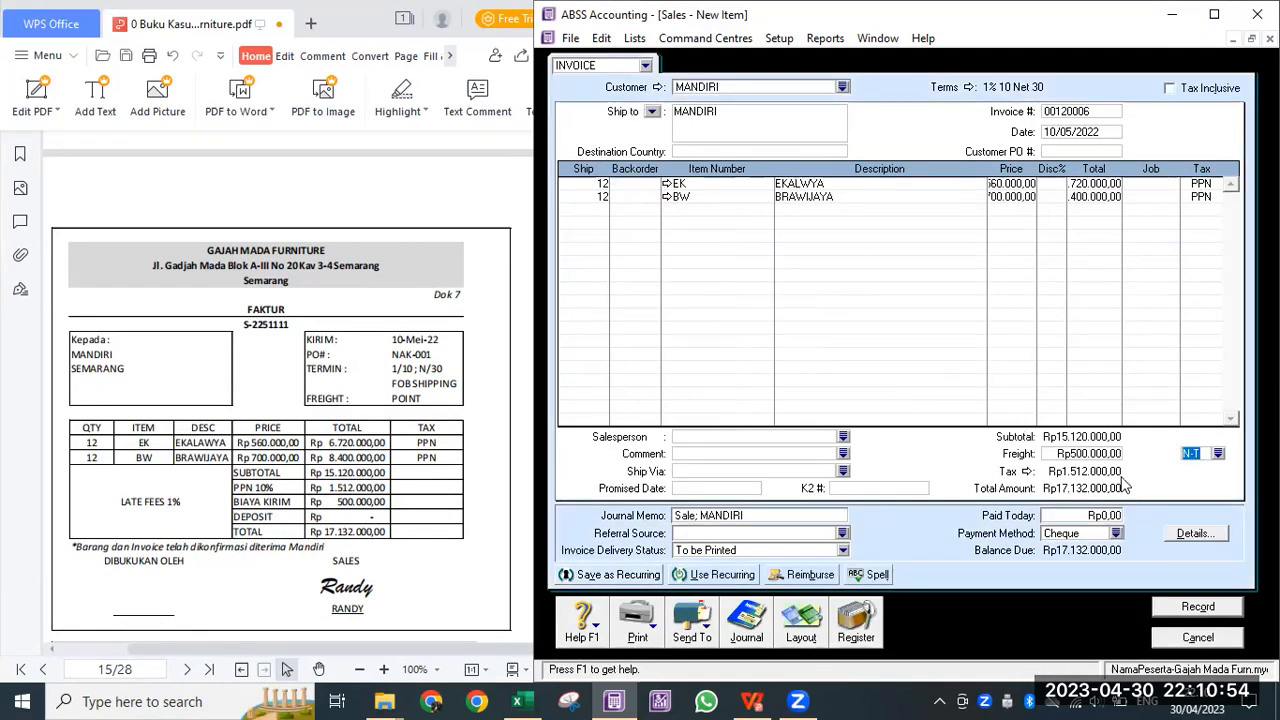
# Step: Record the MANDIRI invoice after reviewing its recap and bring up the Dok 08 credit note from PURBASARI MEUBLE
pyautogui.hotkey('ctrl', 'r')
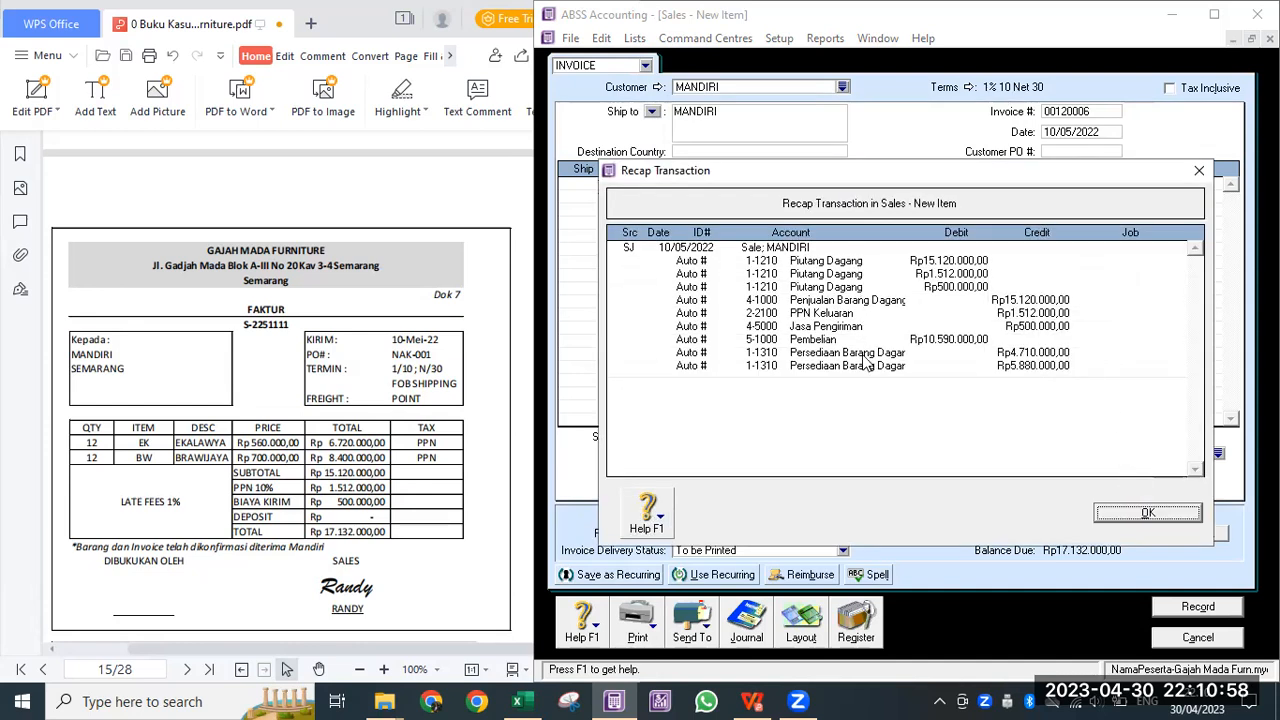
pyautogui.click(1148, 514)
pyautogui.click(1190, 607)
pyautogui.scroll(-5, 286, 357)
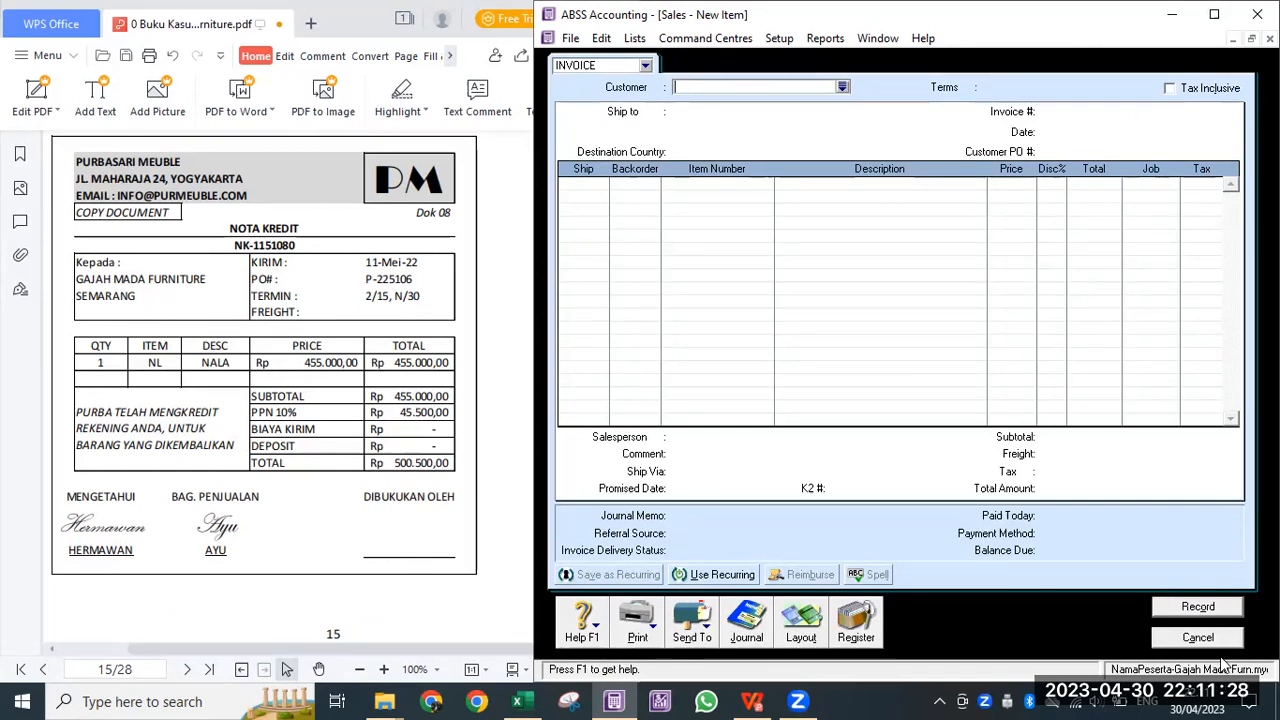
# Step: Close the blank sales invoice and start a new item purchase bill for supplier PURBASARI MEUBLE
pyautogui.click(1198, 637)
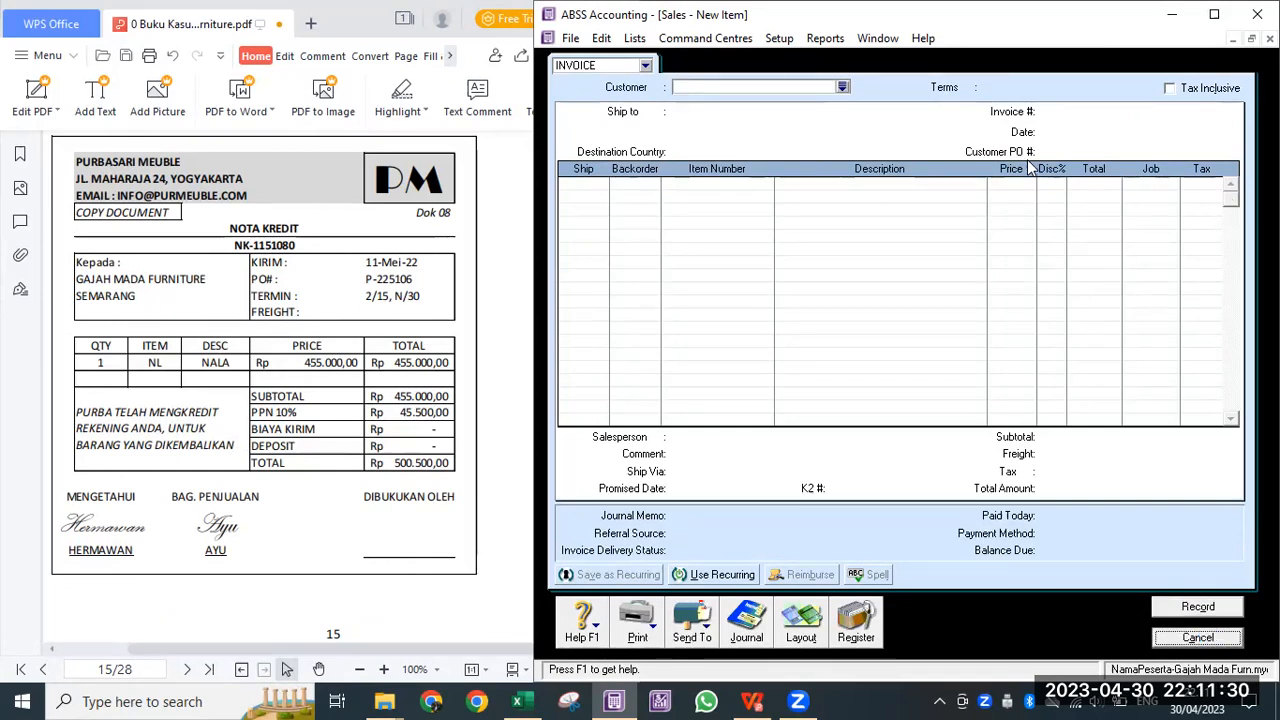
pyautogui.click(955, 125)
pyautogui.click(918, 240)
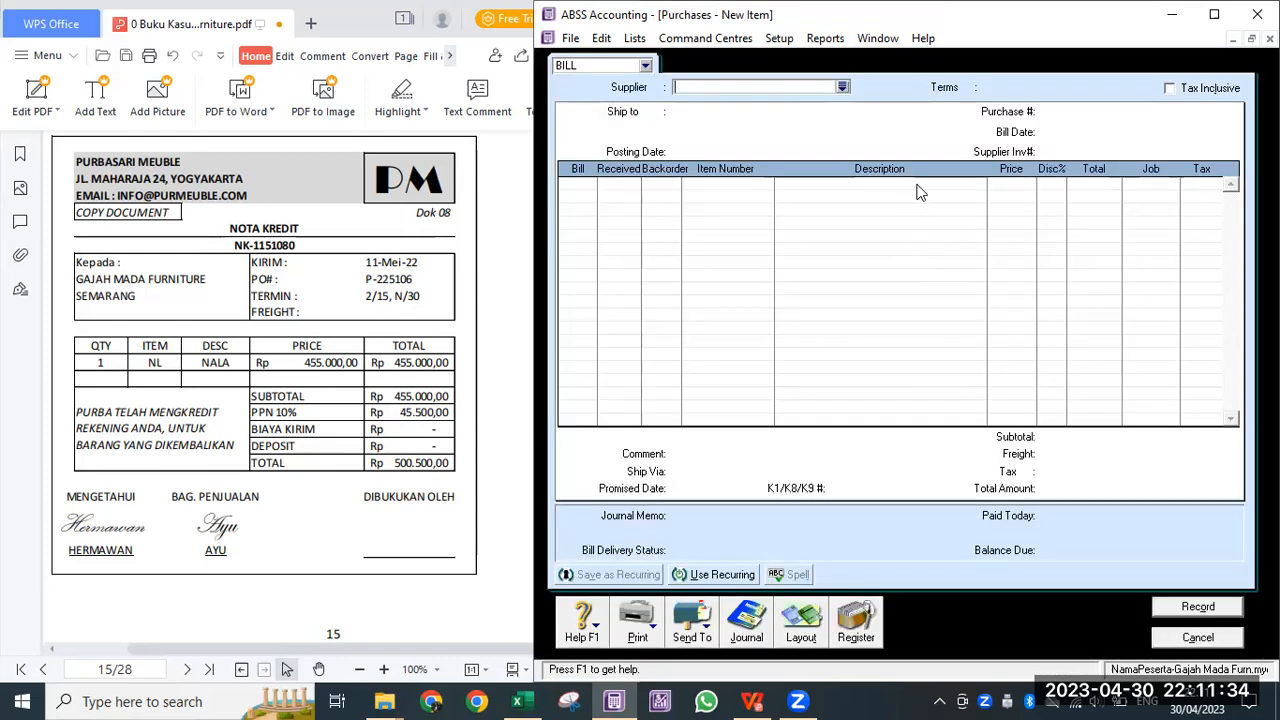
pyautogui.press('Tab')
pyautogui.doubleClick(774, 277)
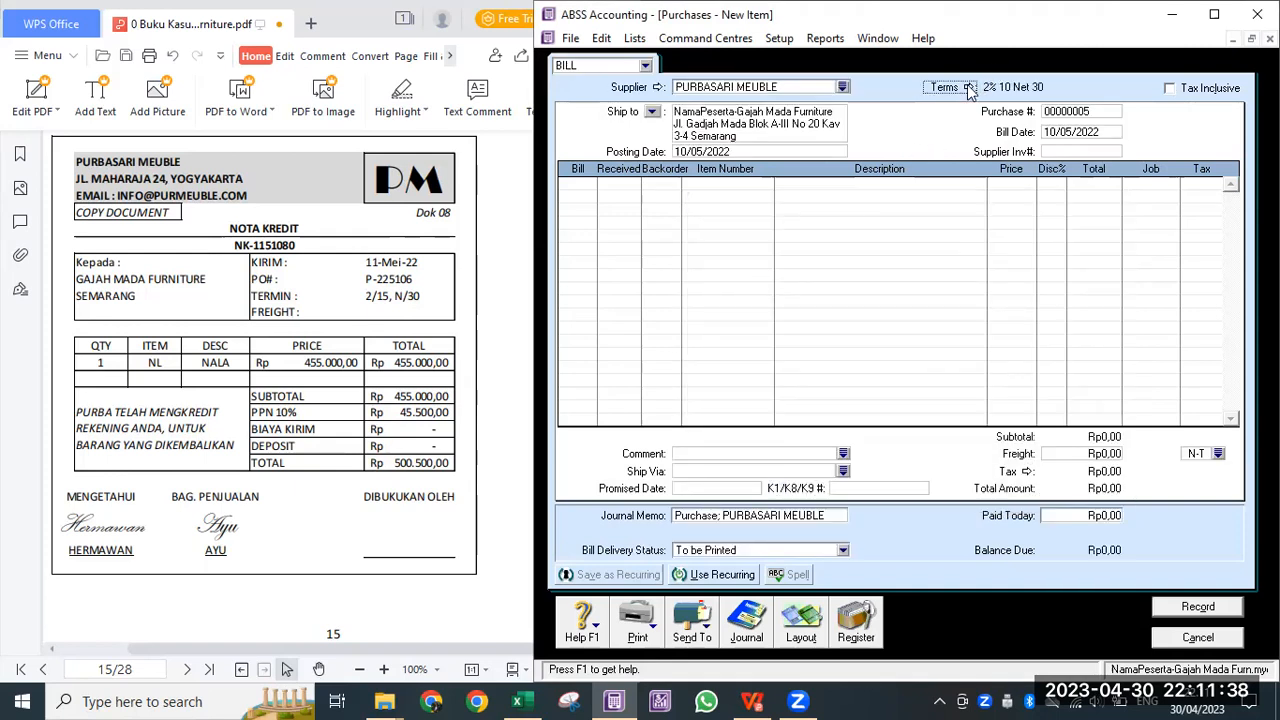
# Step: Add a line for 1 unit of item NL (NALA) at its default price, checking the bill's credit terms along the way
pyautogui.click(577, 182)
pyautogui.write('1')
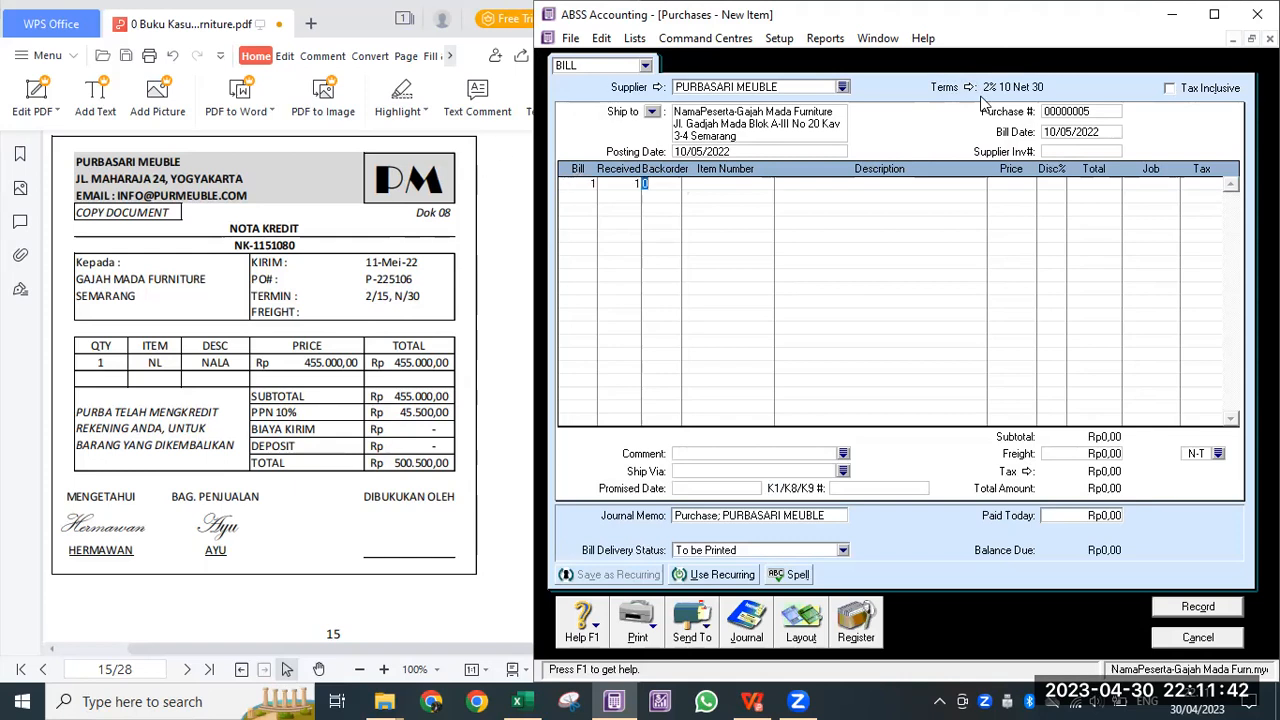
pyautogui.click(968, 88)
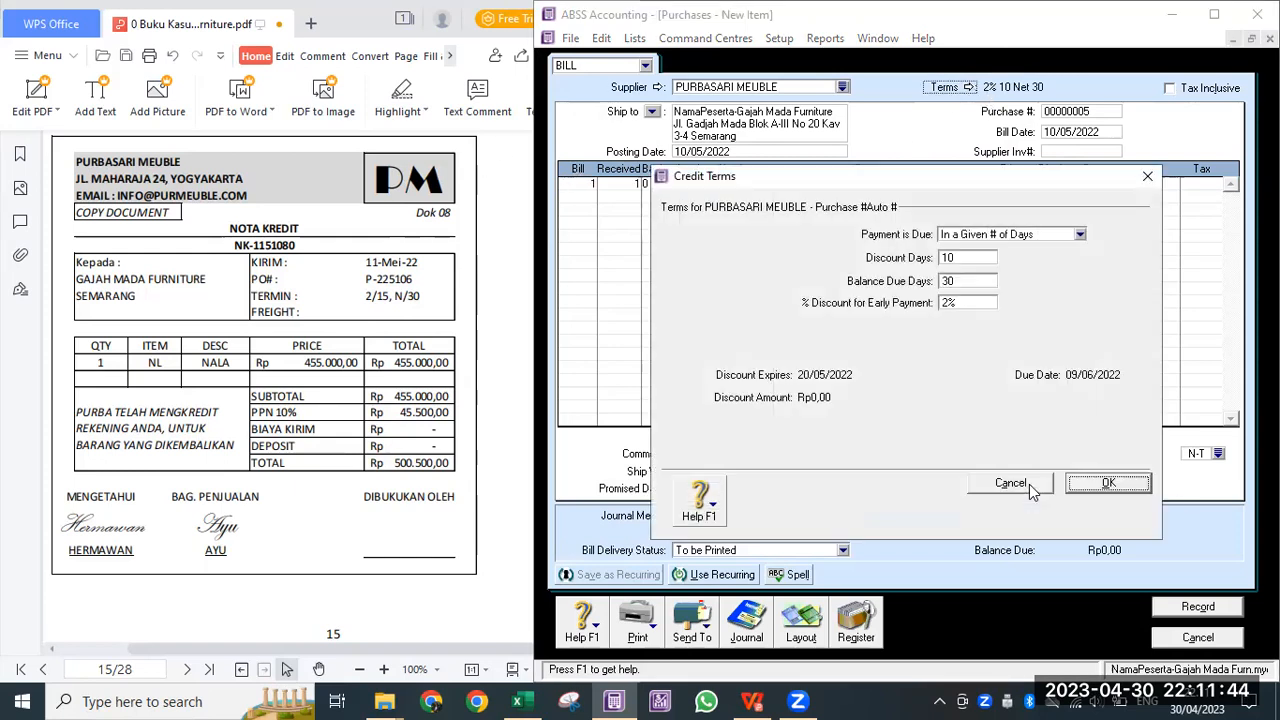
pyautogui.click(1020, 483)
pyautogui.click(710, 185)
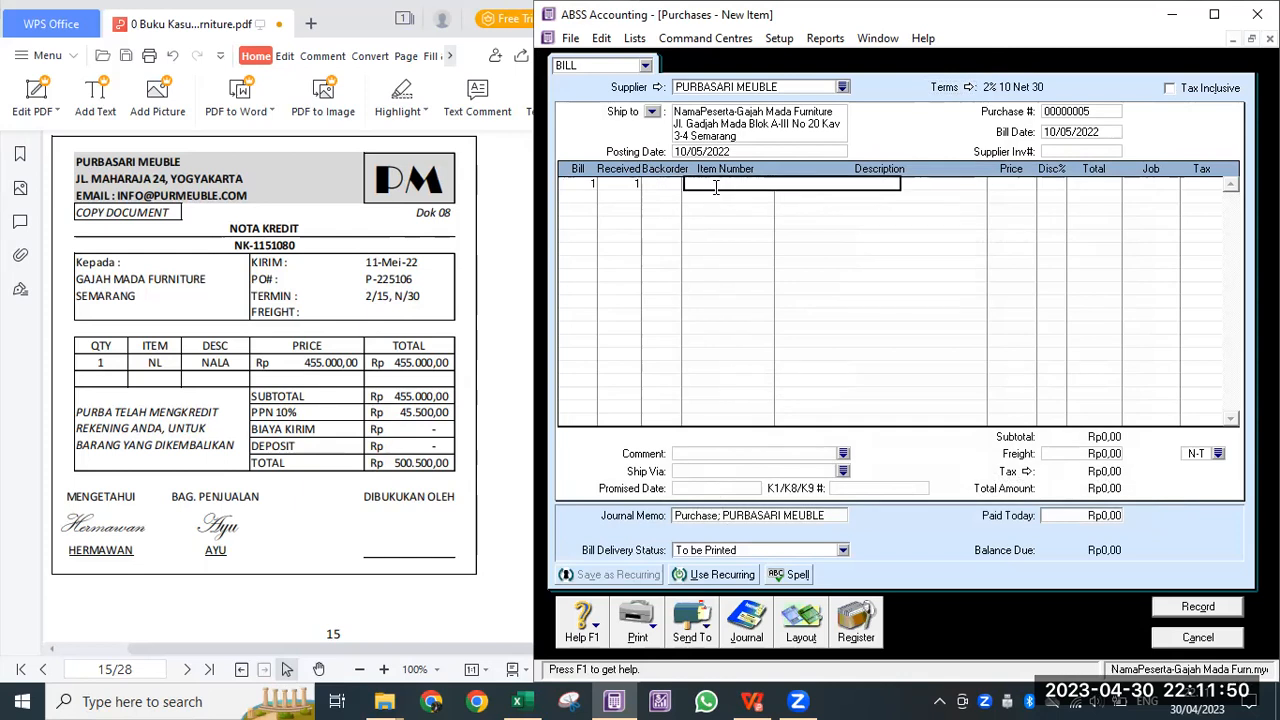
pyautogui.write('NL')
pyautogui.press('Tab')
pyautogui.press('Tab')
pyautogui.press('Tab')
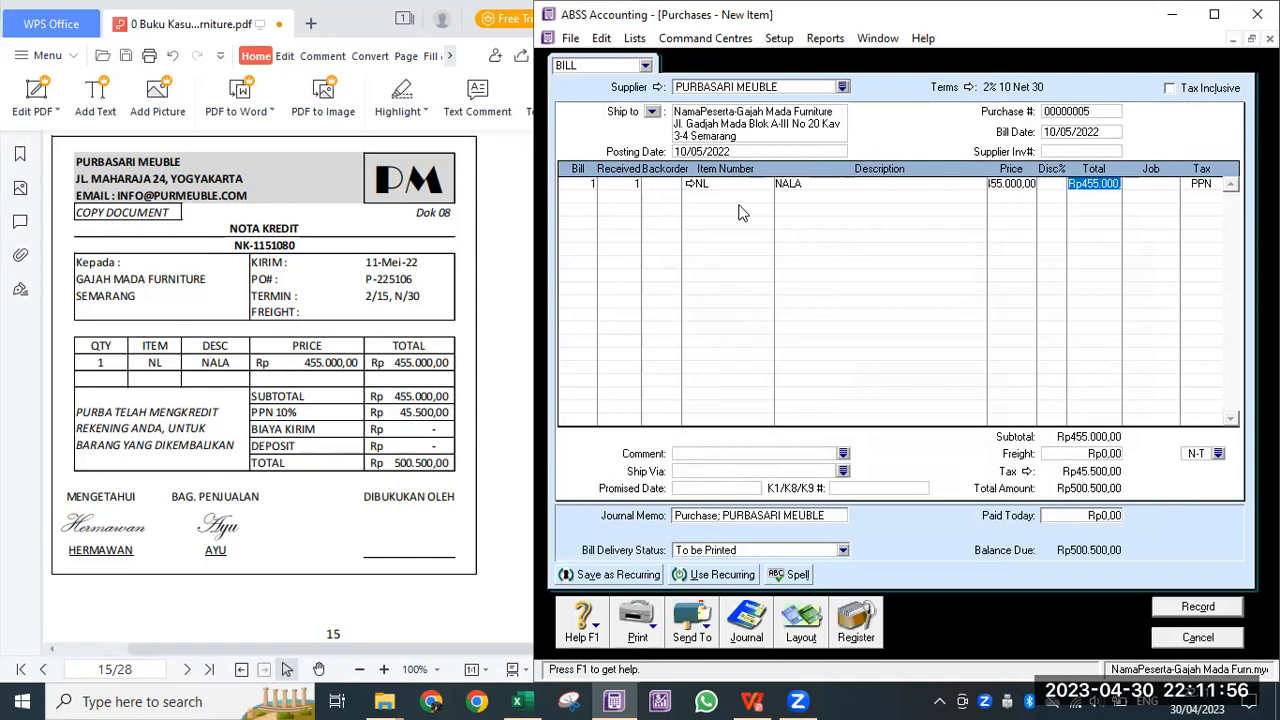
pyautogui.press('Tab')
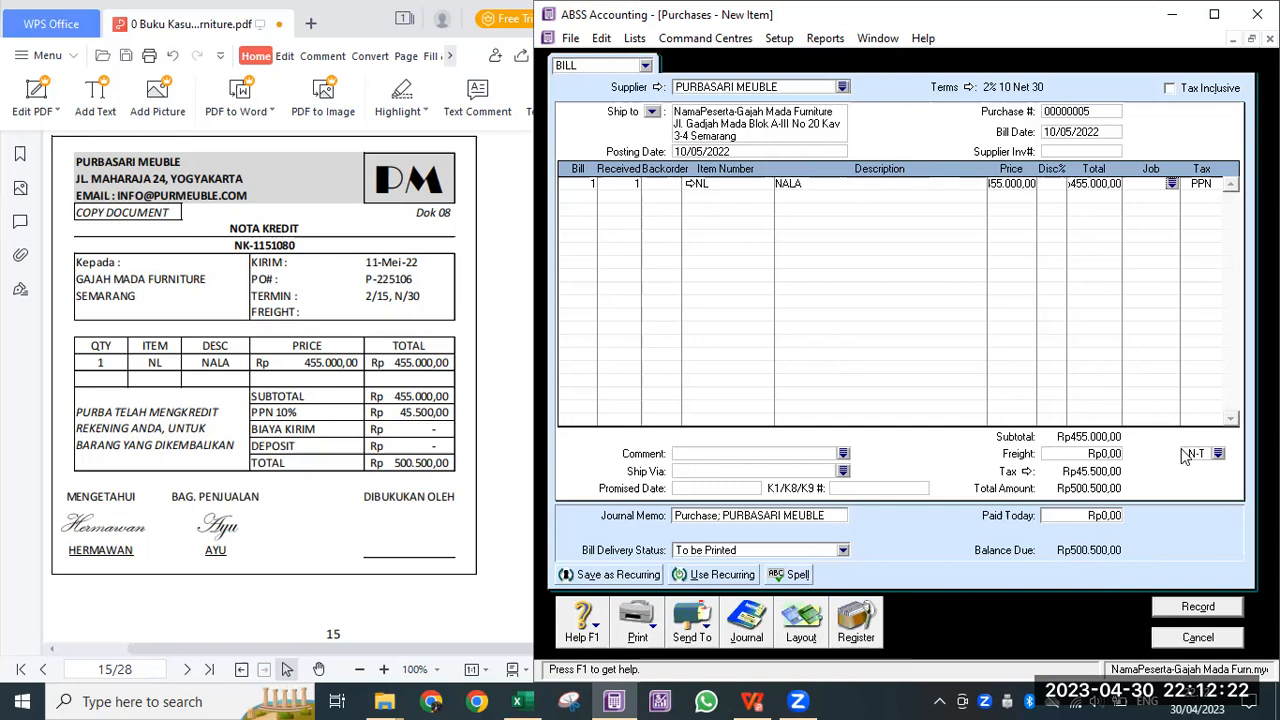
# Step: Set the billed quantity of the NL line to -1 and record the purchase return after reviewing its recap
pyautogui.click(582, 186)
pyautogui.write('-1')
pyautogui.press('Tab')
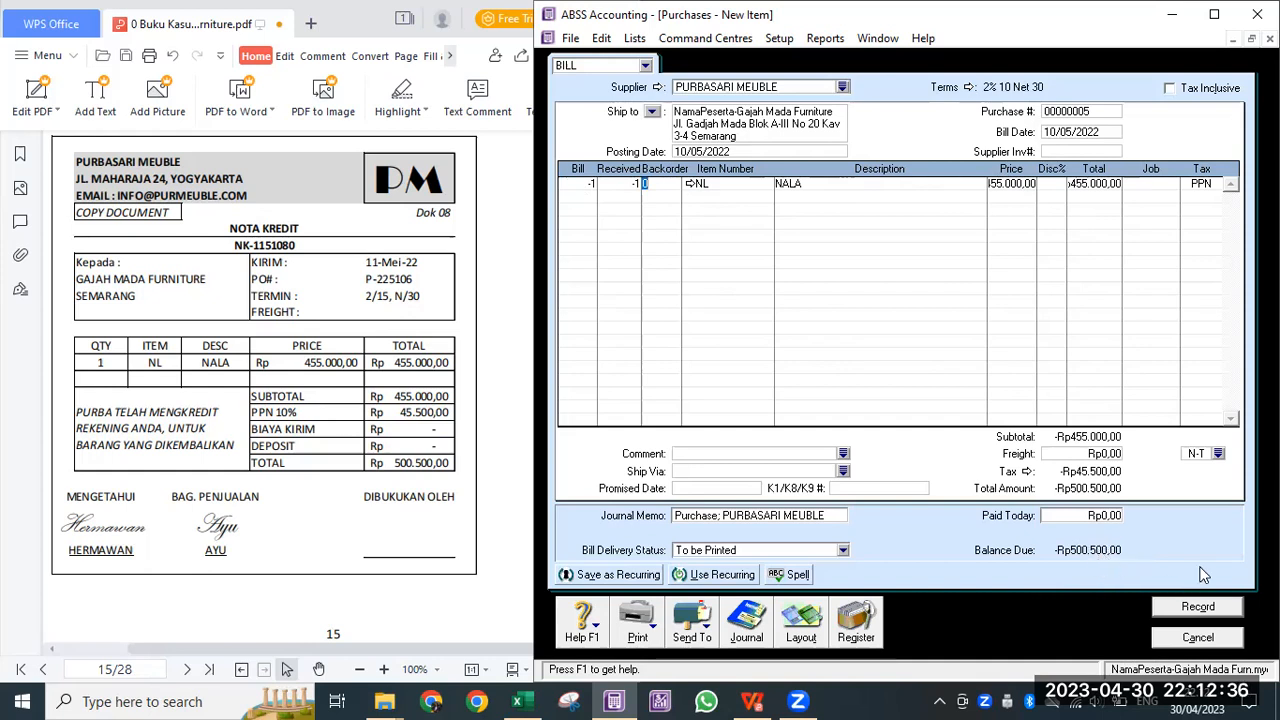
pyautogui.hotkey('ctrl', 'r')
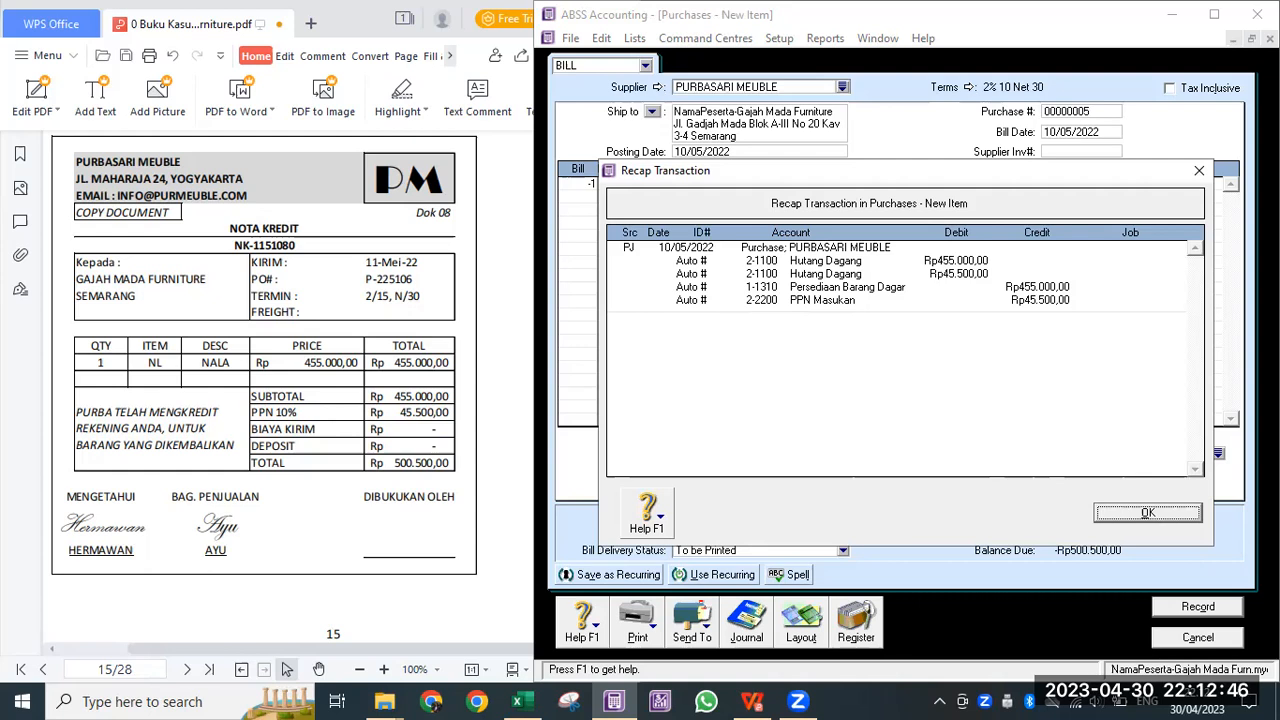
pyautogui.click(1164, 511)
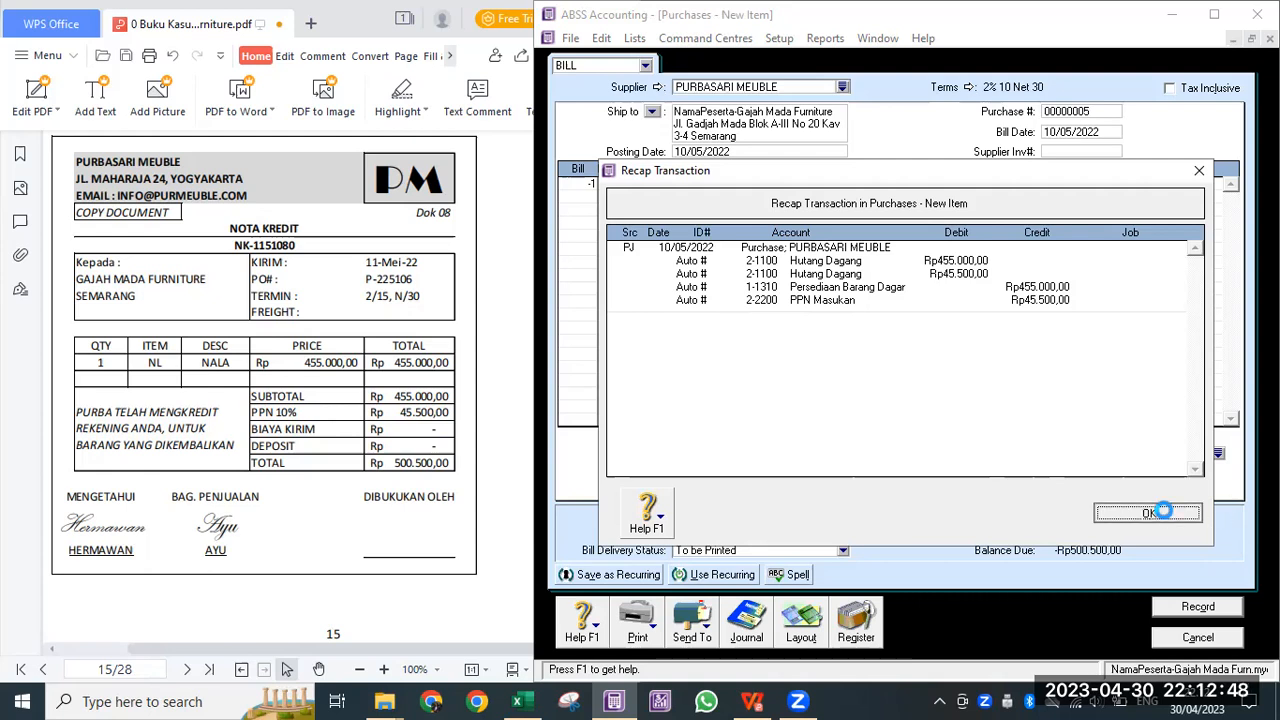
pyautogui.click(1190, 607)
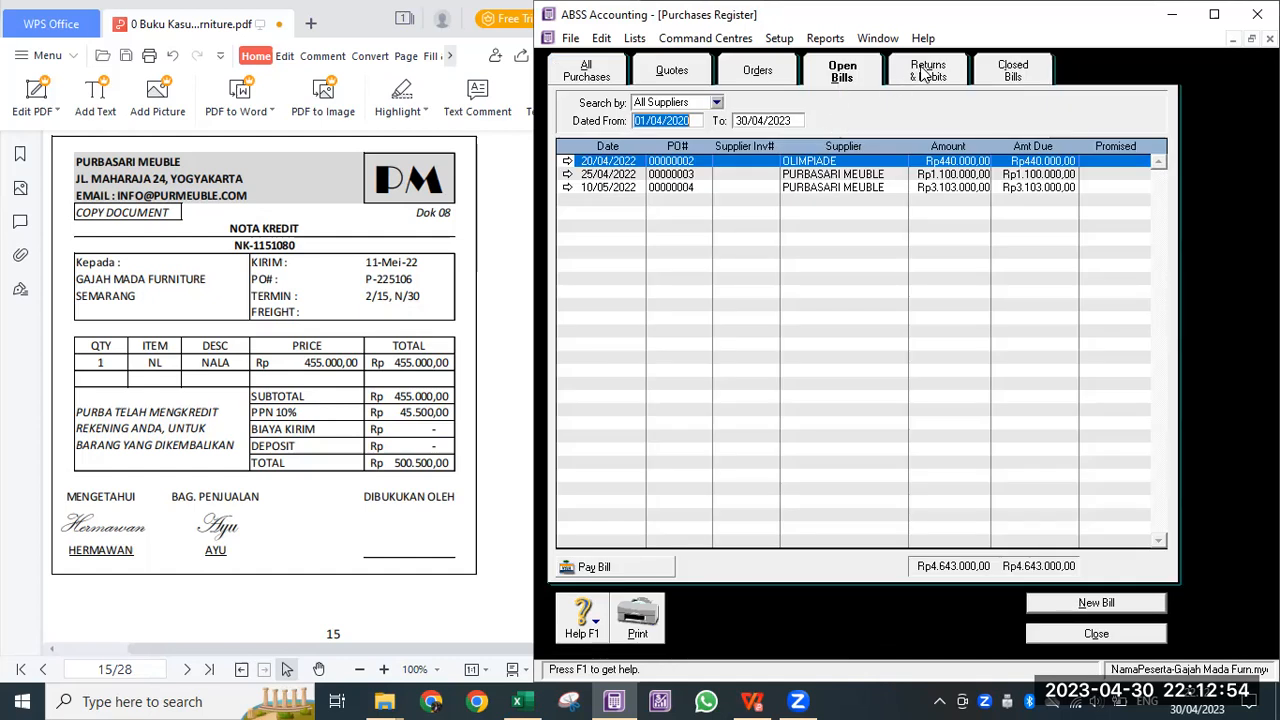
# Step: Check the PURBASARI MEUBLE return in the purchases register against the credit note's remark and the supplier's open bills
pyautogui.click(923, 72)
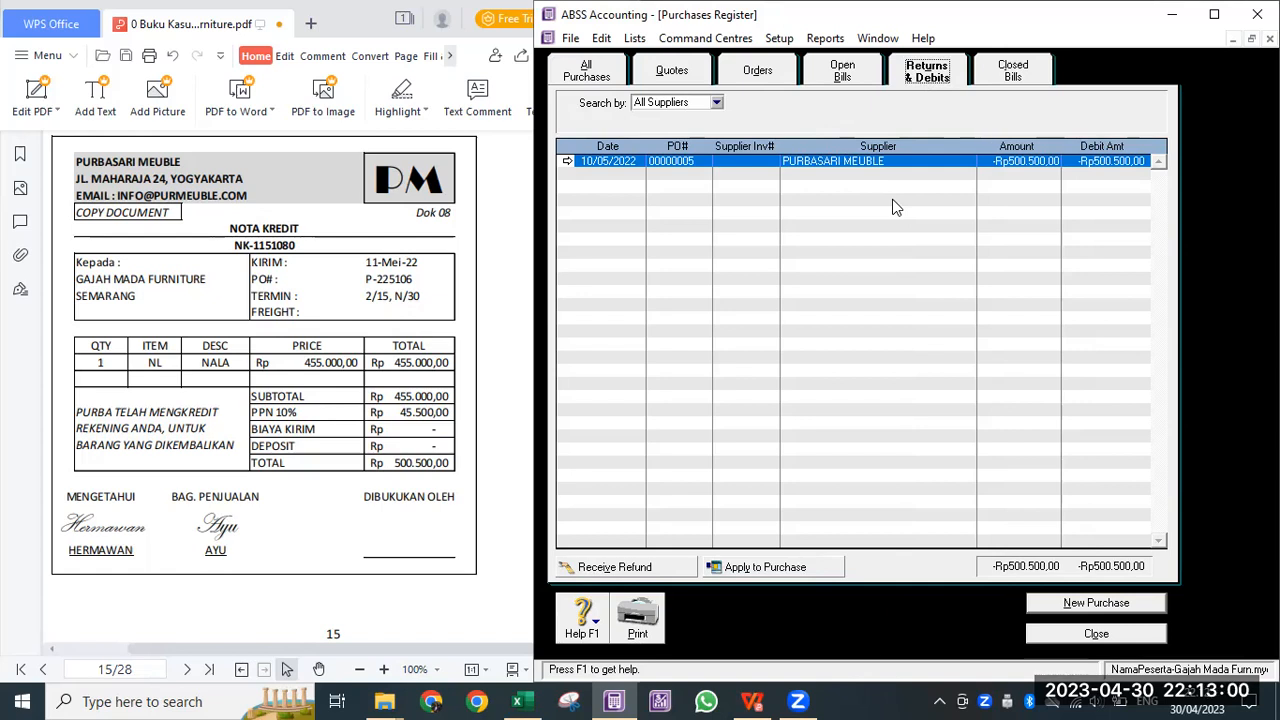
pyautogui.click(205, 432)
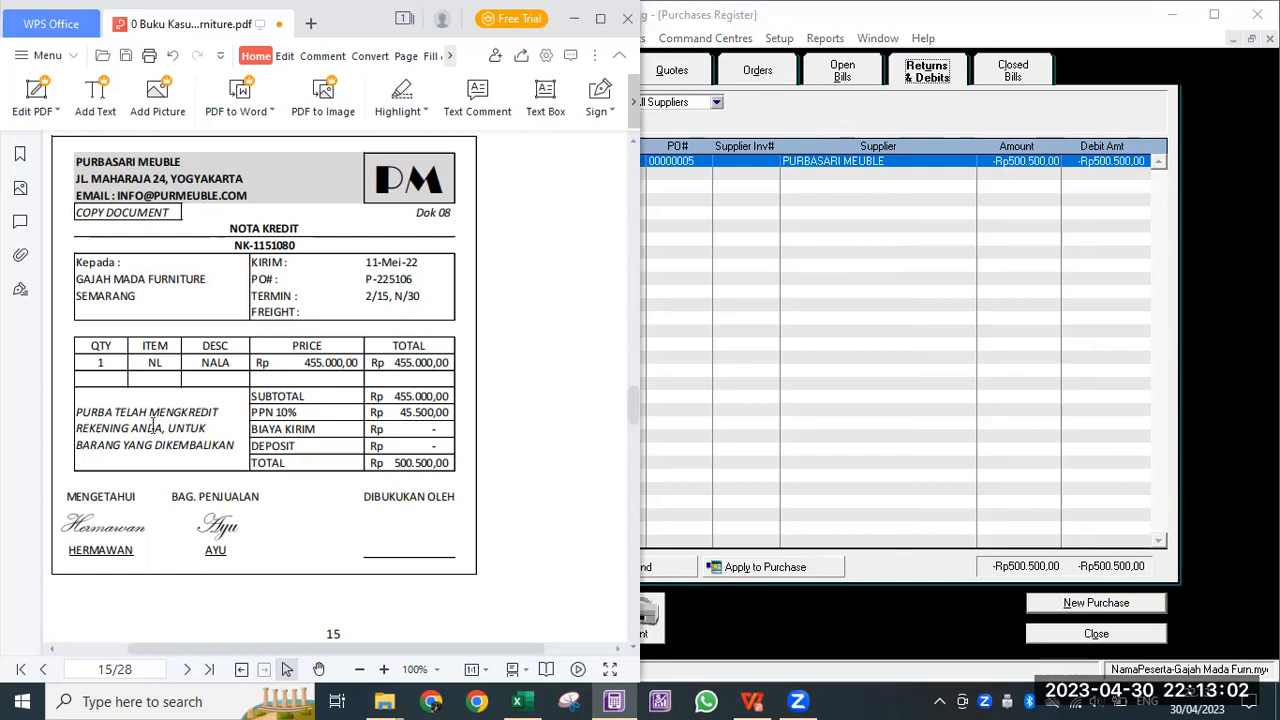
pyautogui.moveTo(100, 410); pyautogui.dragTo(236, 447)
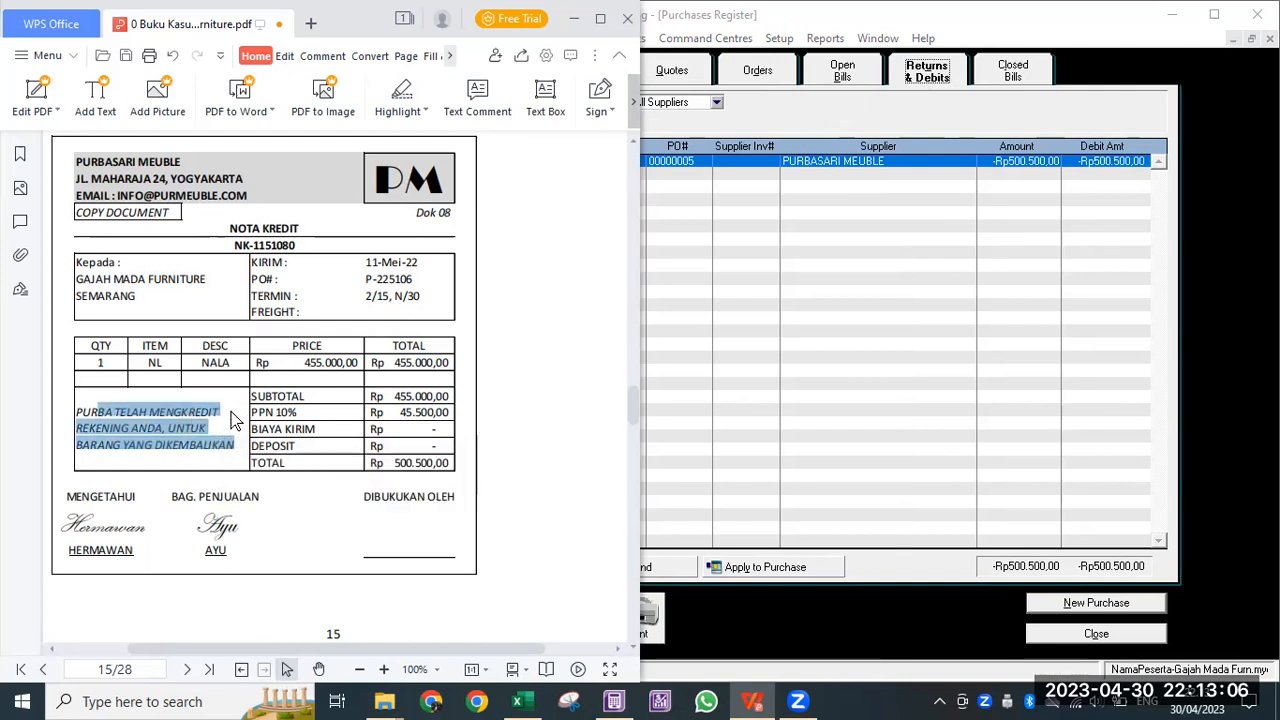
pyautogui.click(703, 190)
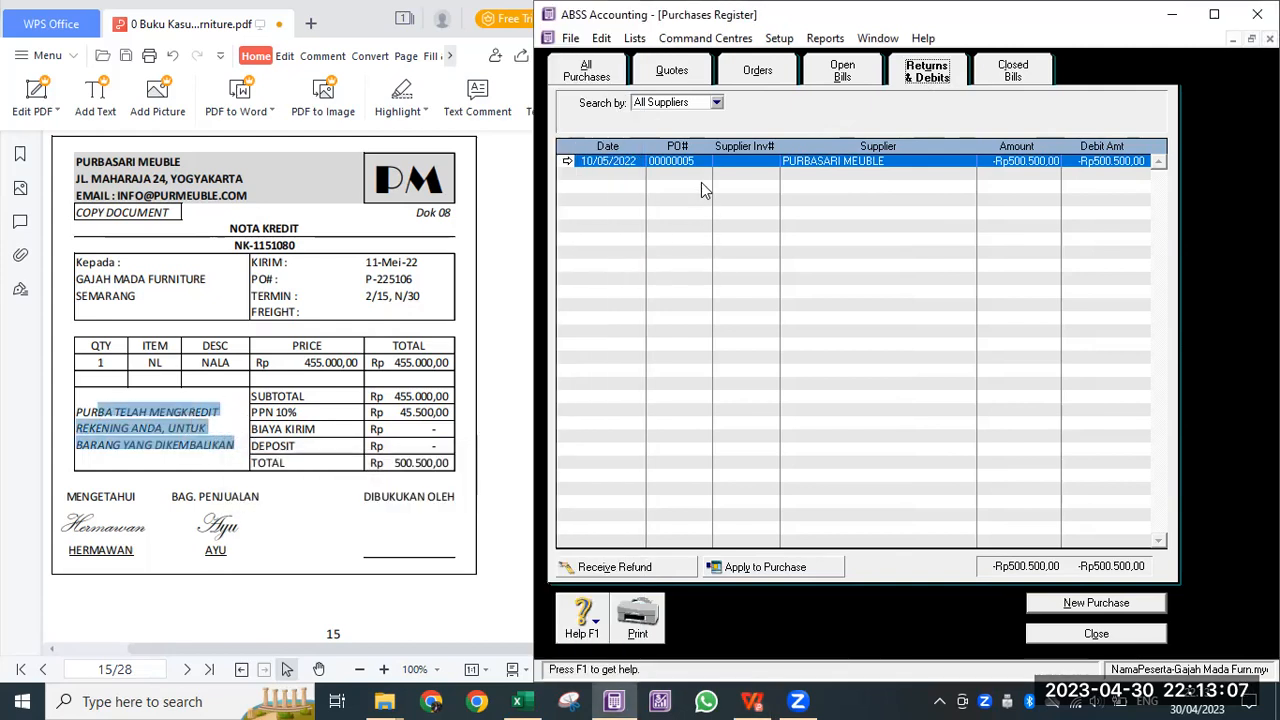
pyautogui.click(848, 82)
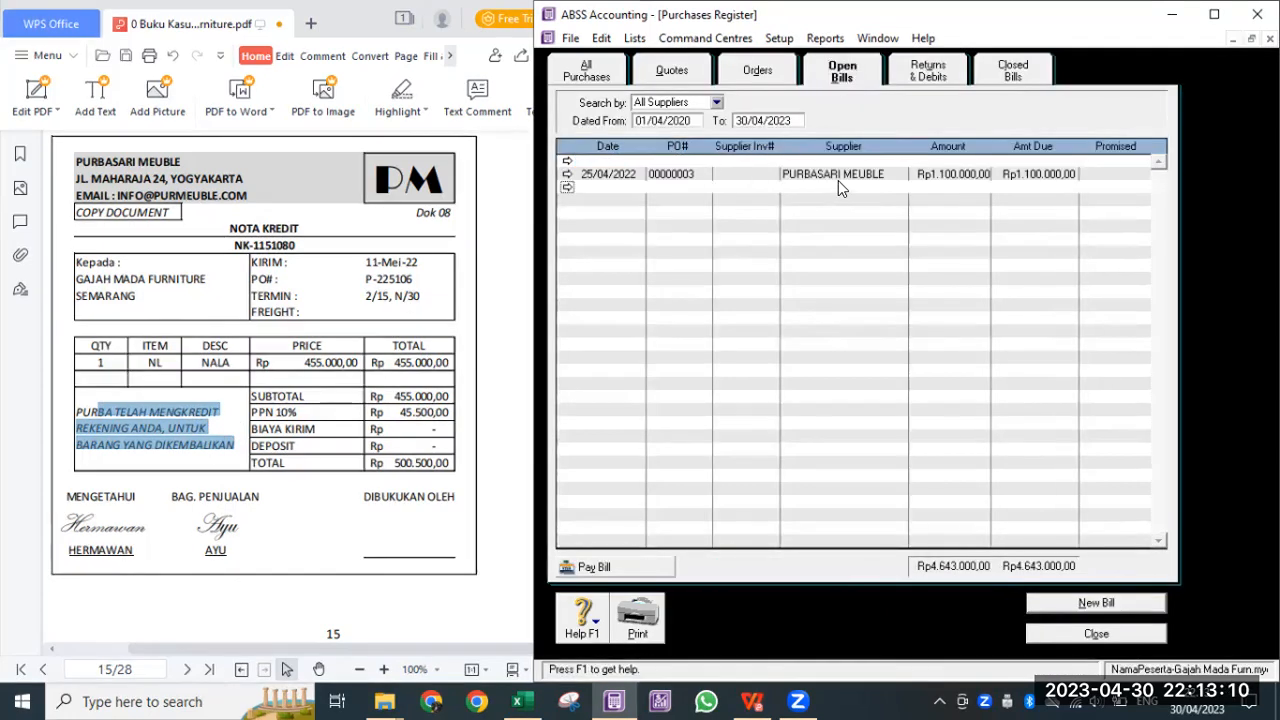
pyautogui.click(921, 72)
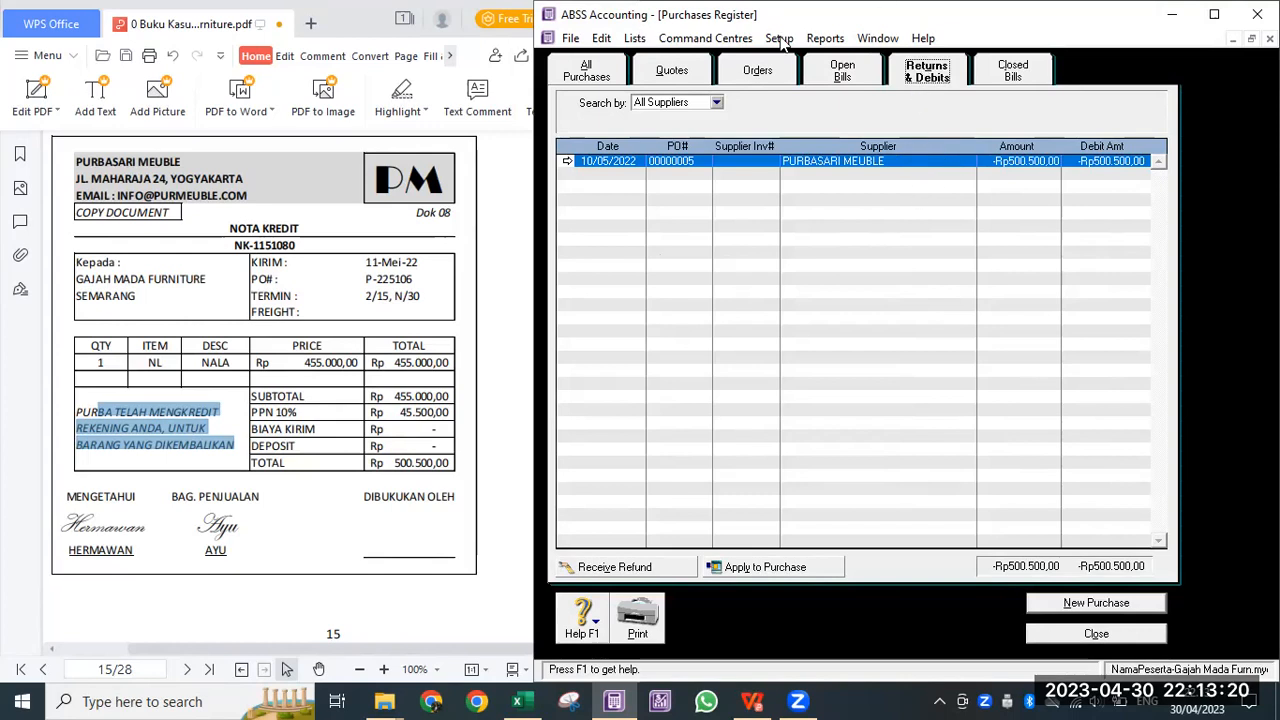
# Step: Start applying the PURBASARI MEUBLE debit to a purchase and date the settlement 11/05/2022
pyautogui.click(812, 169)
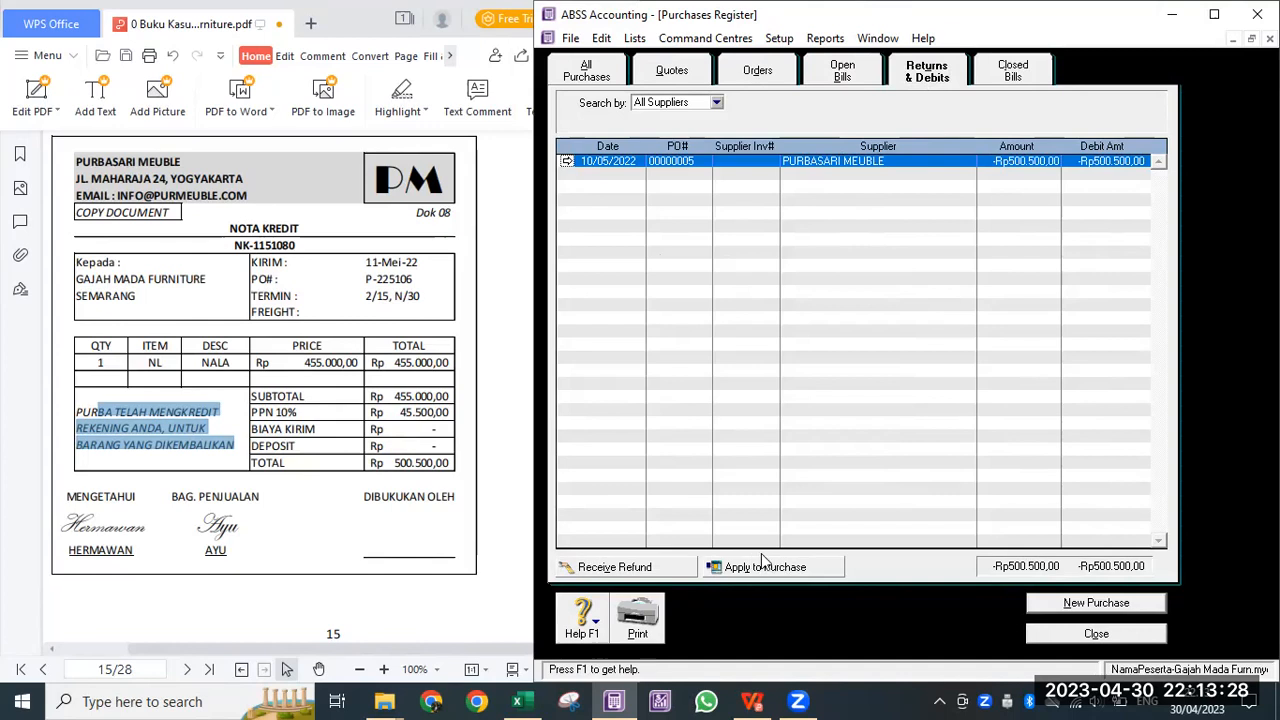
pyautogui.click(816, 572)
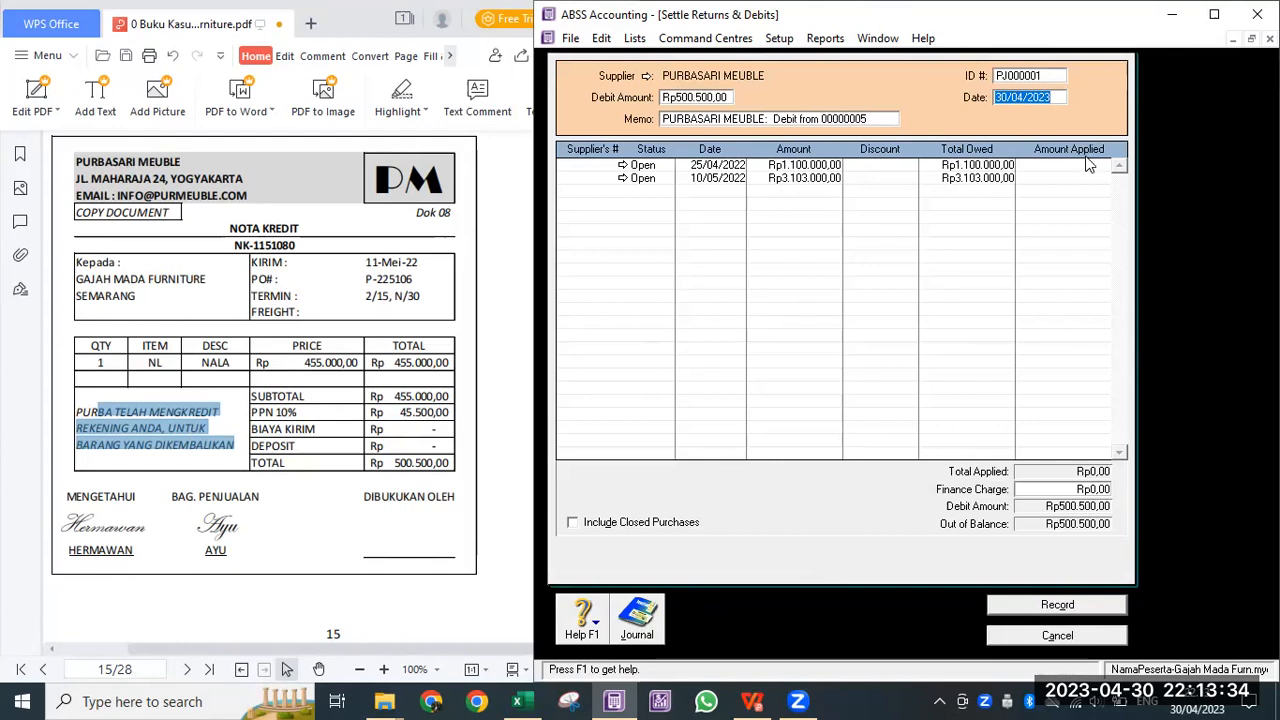
pyautogui.write('1')
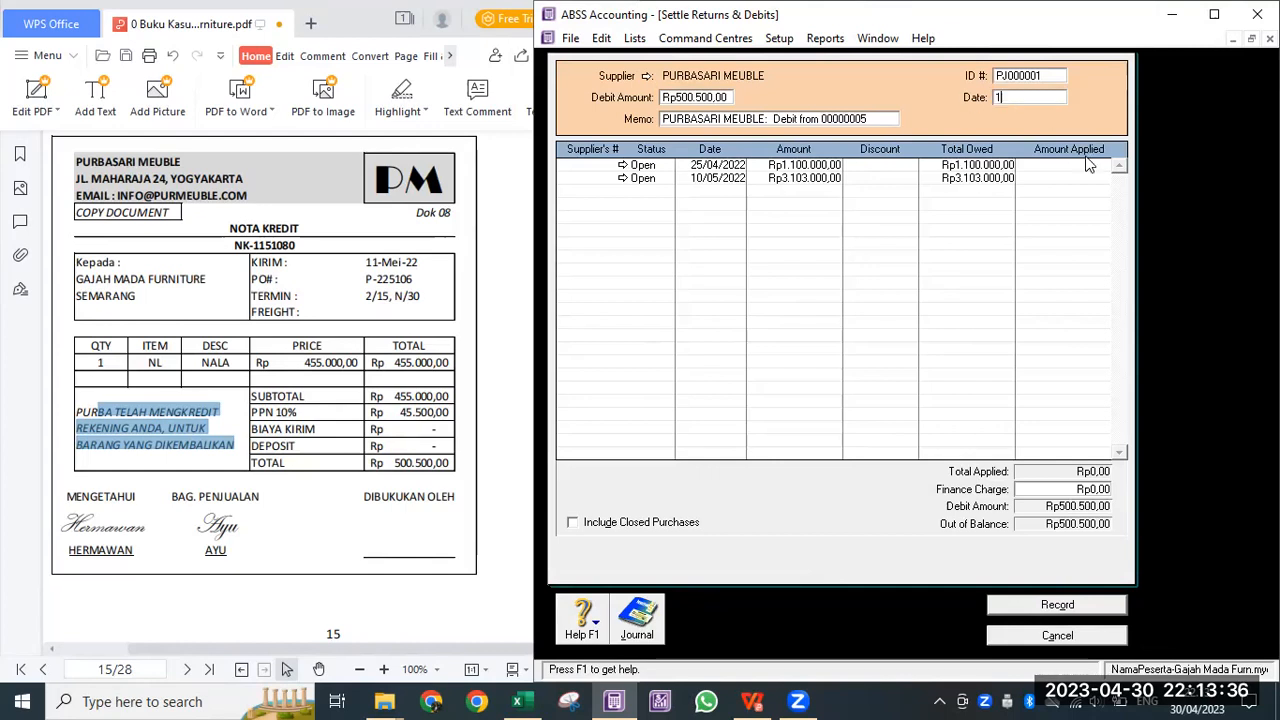
pyautogui.write('1/05/2022')
pyautogui.press('Tab')
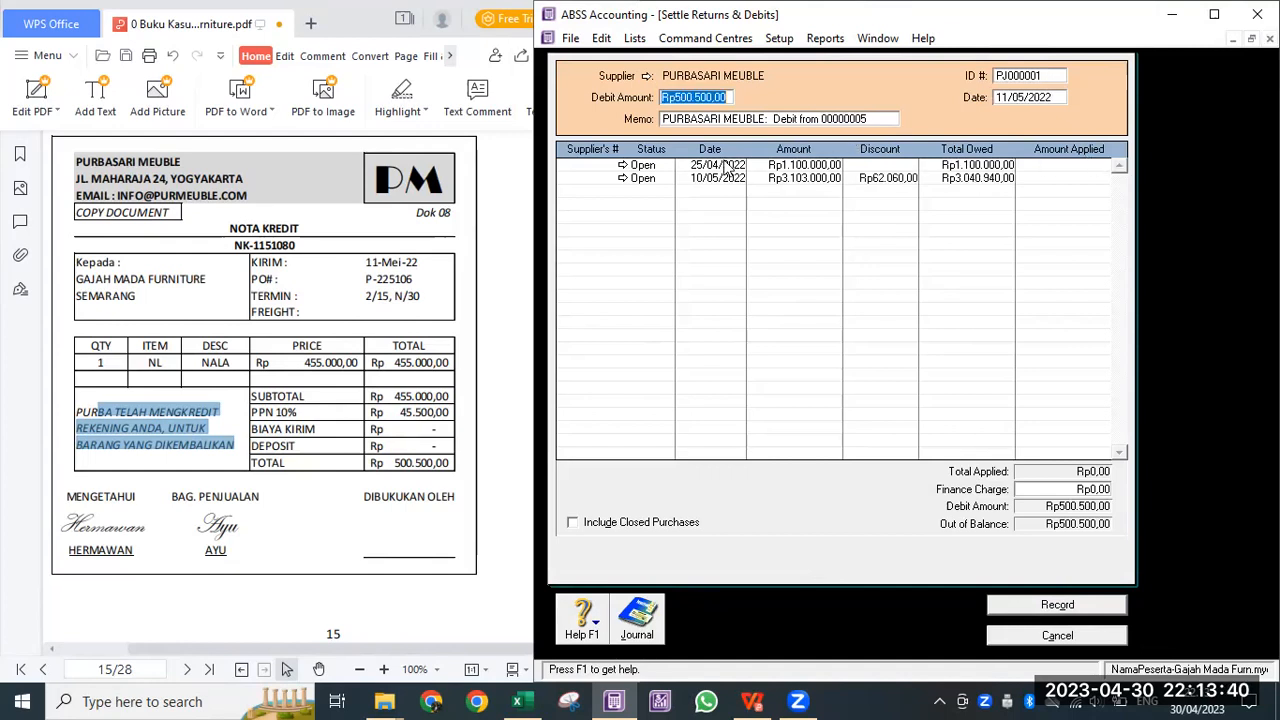
# Step: Apply Rp500.500 of the debit to the bill dated 10/05/2022 and record the settlement after reviewing its recap
pyautogui.click(1048, 177)
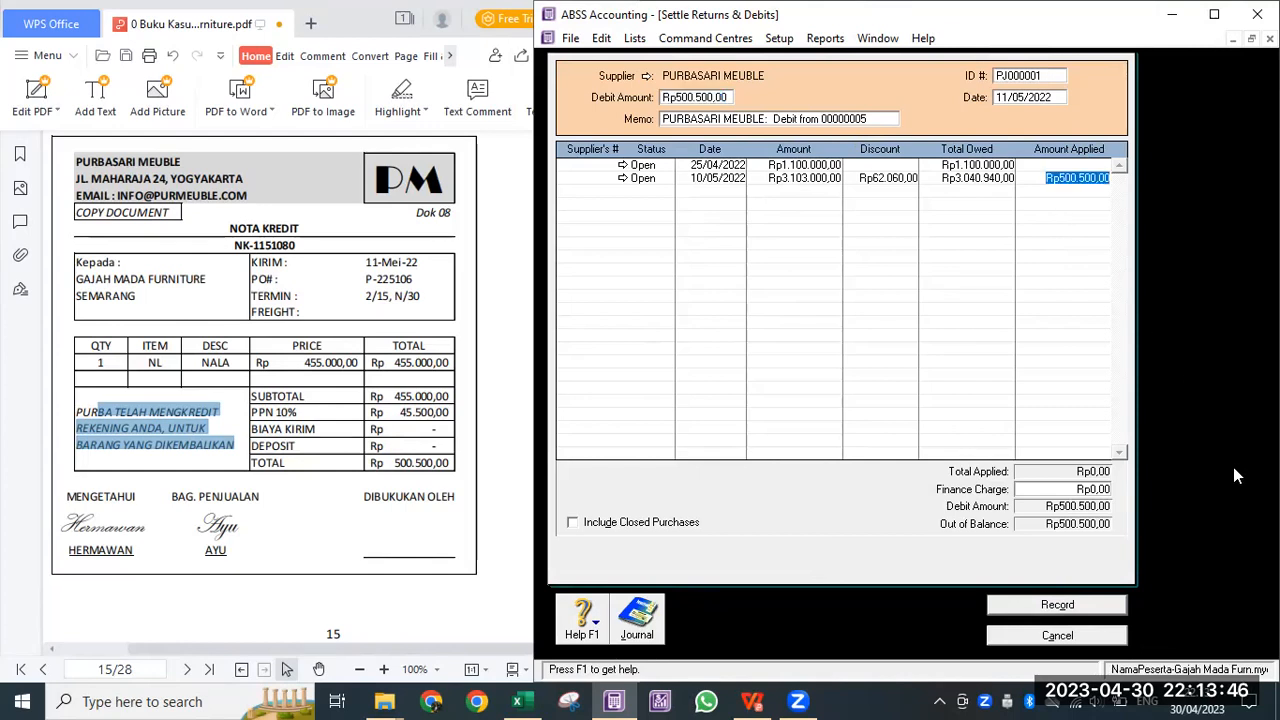
pyautogui.press('Tab')
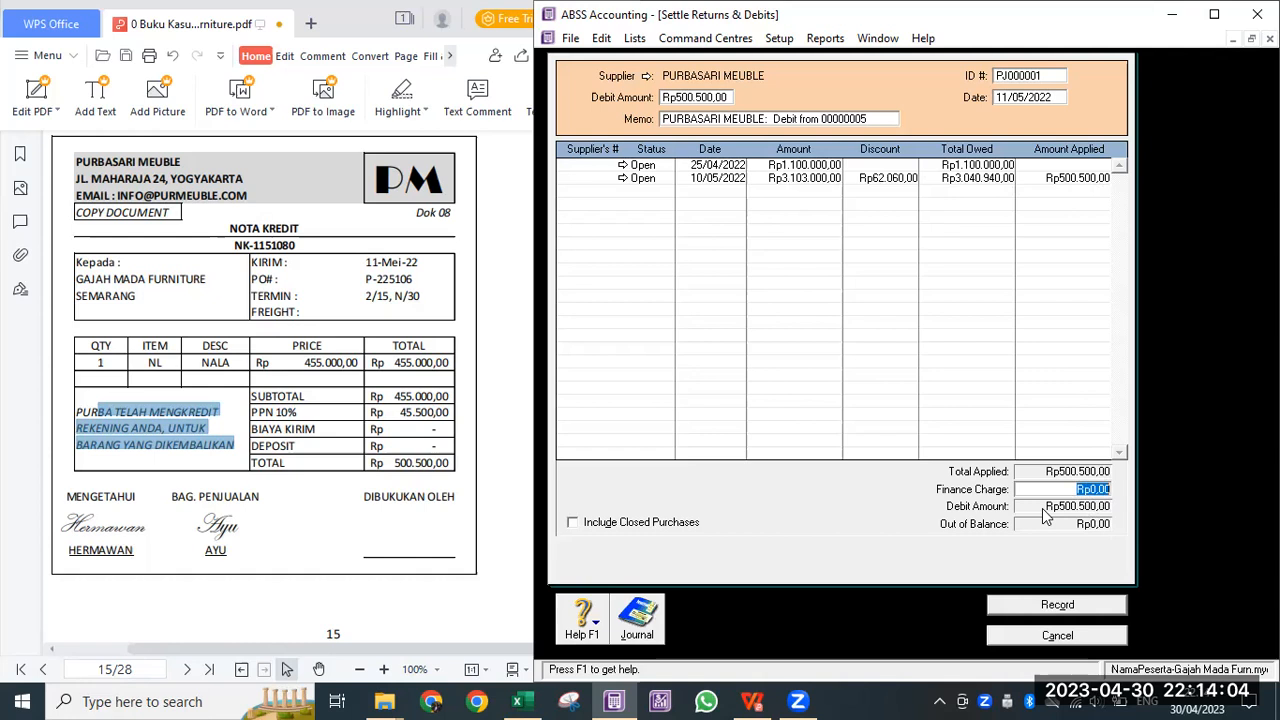
pyautogui.hotkey('ctrl', 'r')
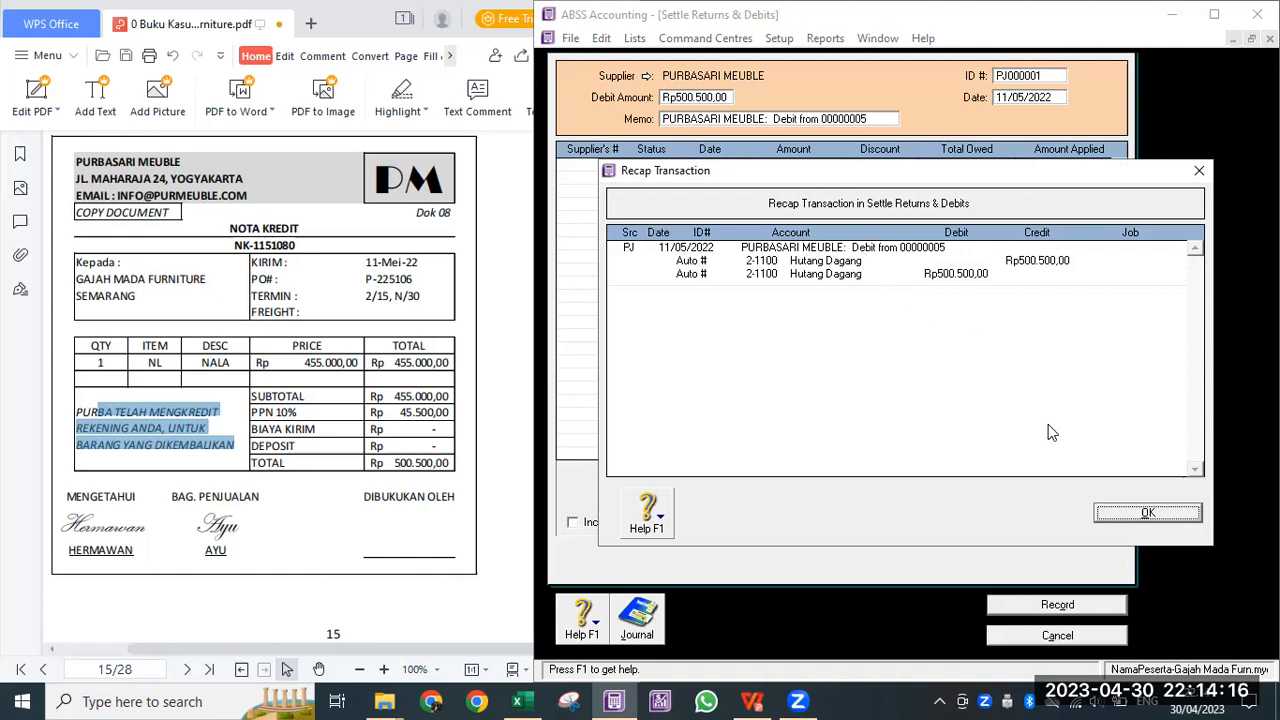
pyautogui.click(1122, 512)
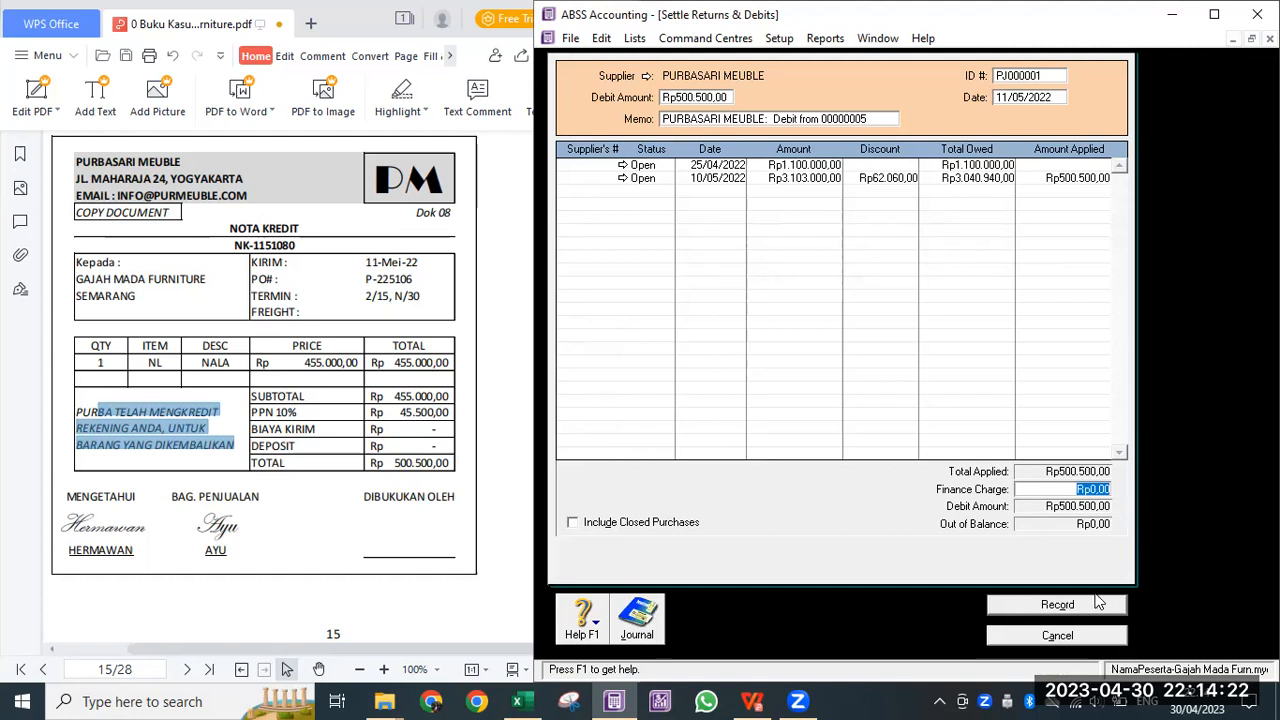
pyautogui.click(1098, 602)
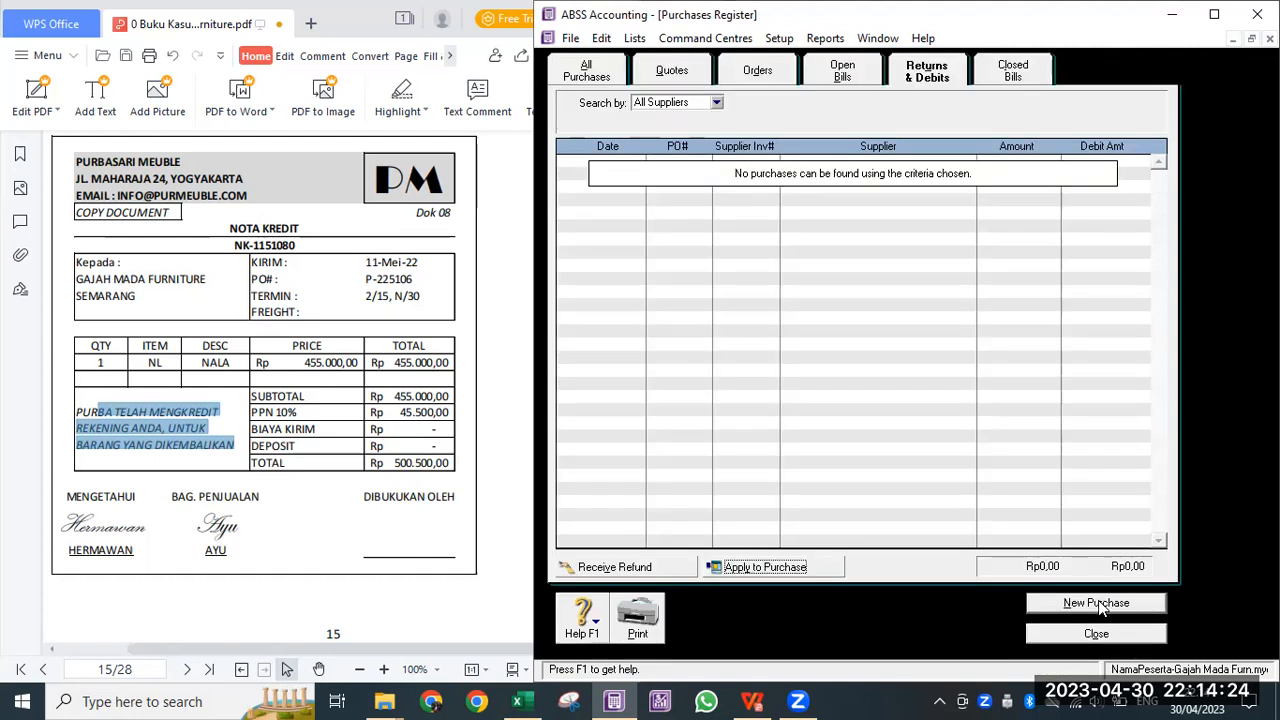
# Step: Check the purchases register's returns, closed bills and open bills for the settled PURBASARI MEUBLE debit and the 10/05/2022 bill's amount due
pyautogui.click(852, 70)
pyautogui.click(927, 75)
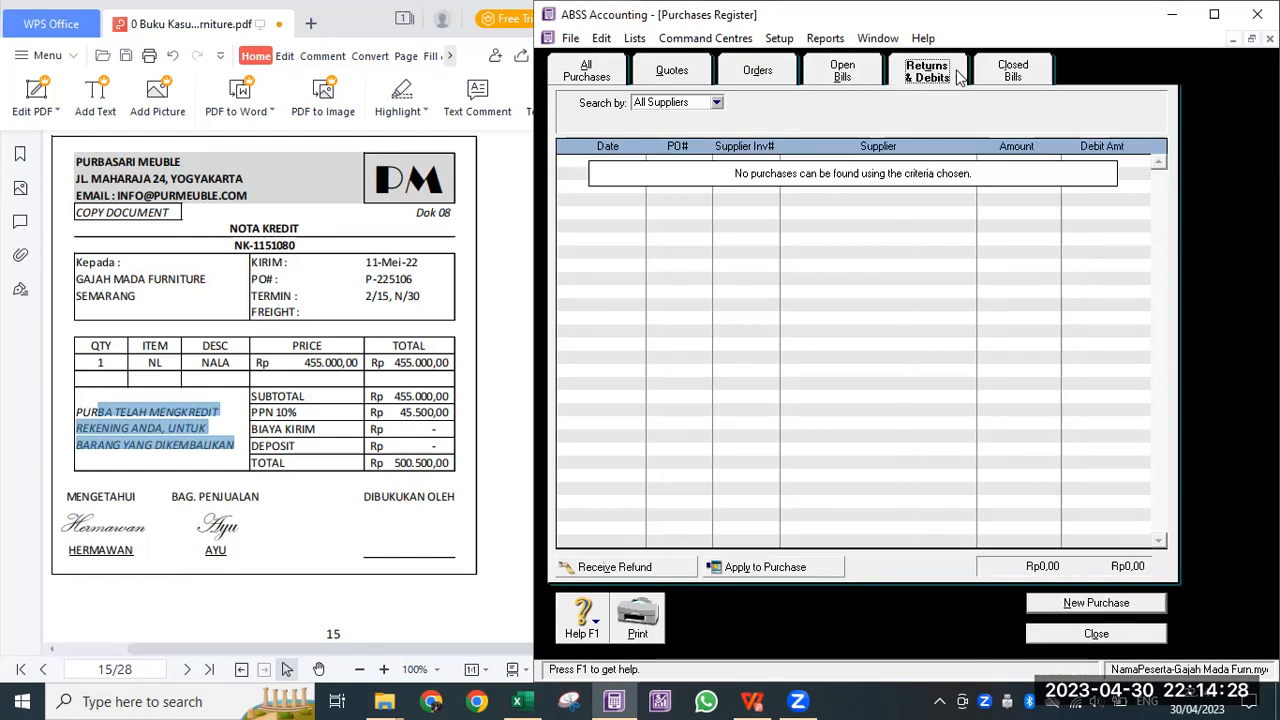
pyautogui.click(1016, 74)
pyautogui.click(832, 176)
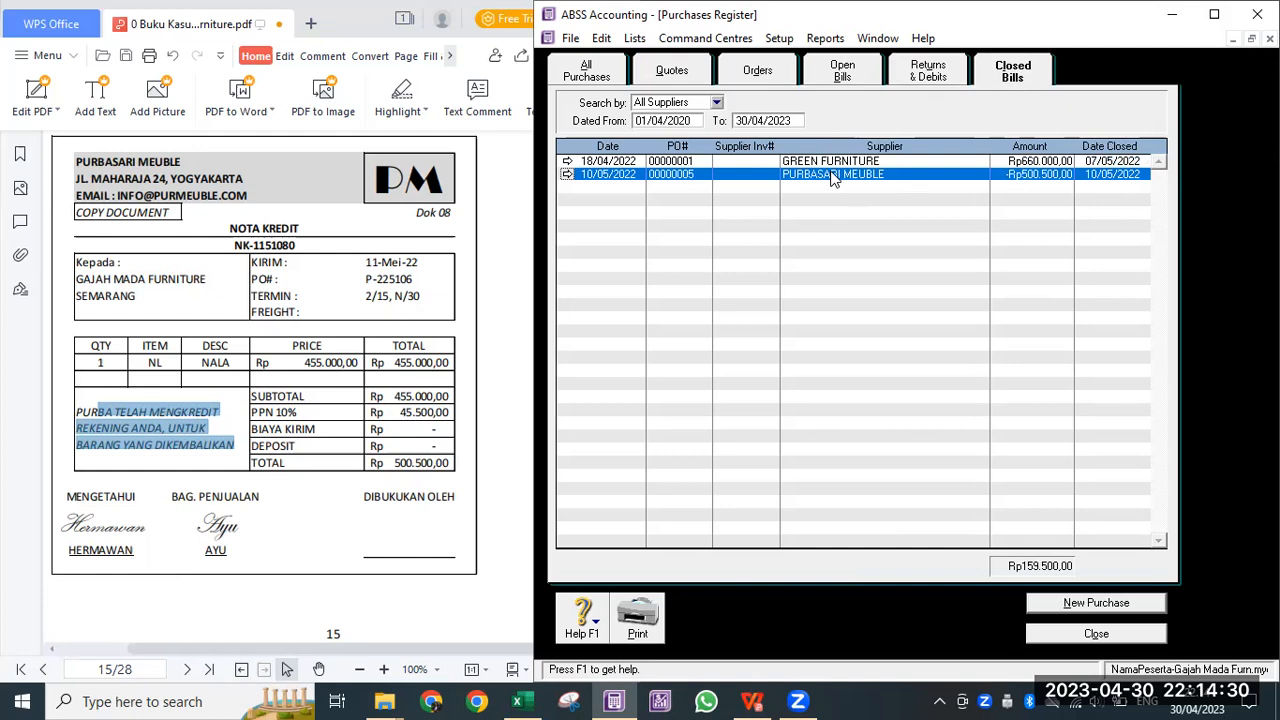
pyautogui.click(848, 70)
pyautogui.click(875, 187)
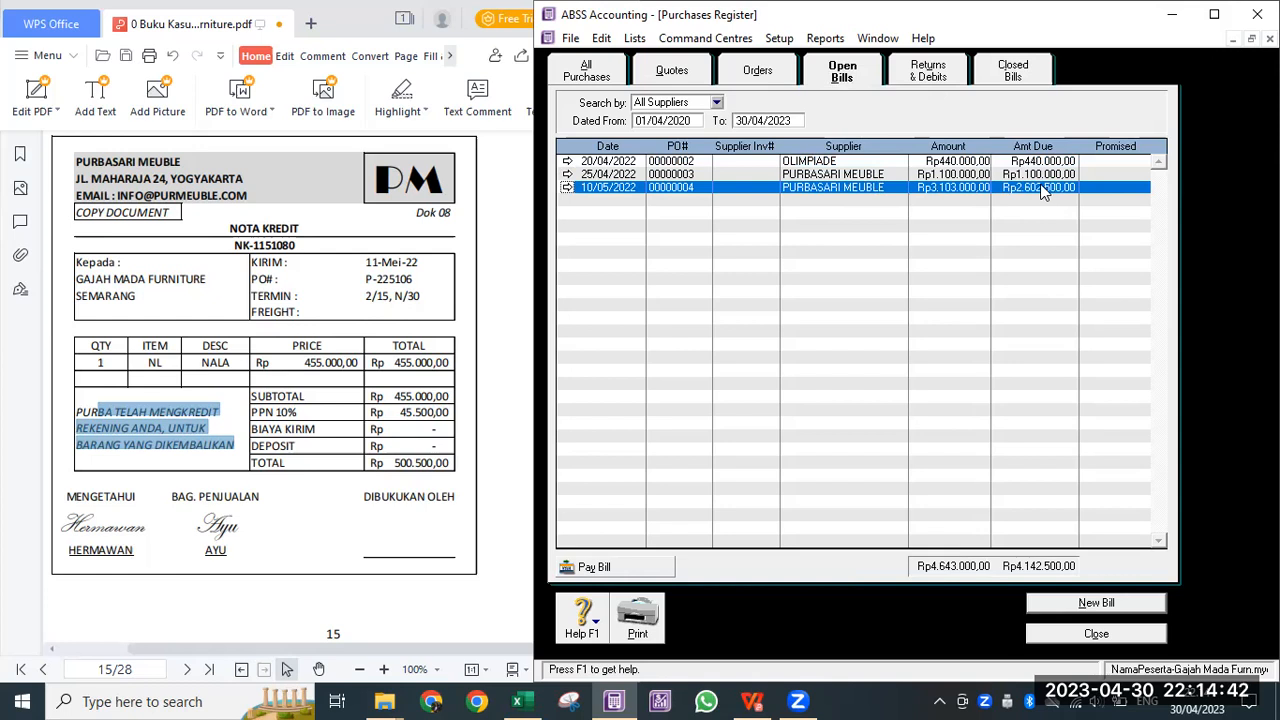
# Step: Close the purchases register and start a sales invoice for customer MANDIRI from document Dok 9
pyautogui.scroll(-8, 116, 320)
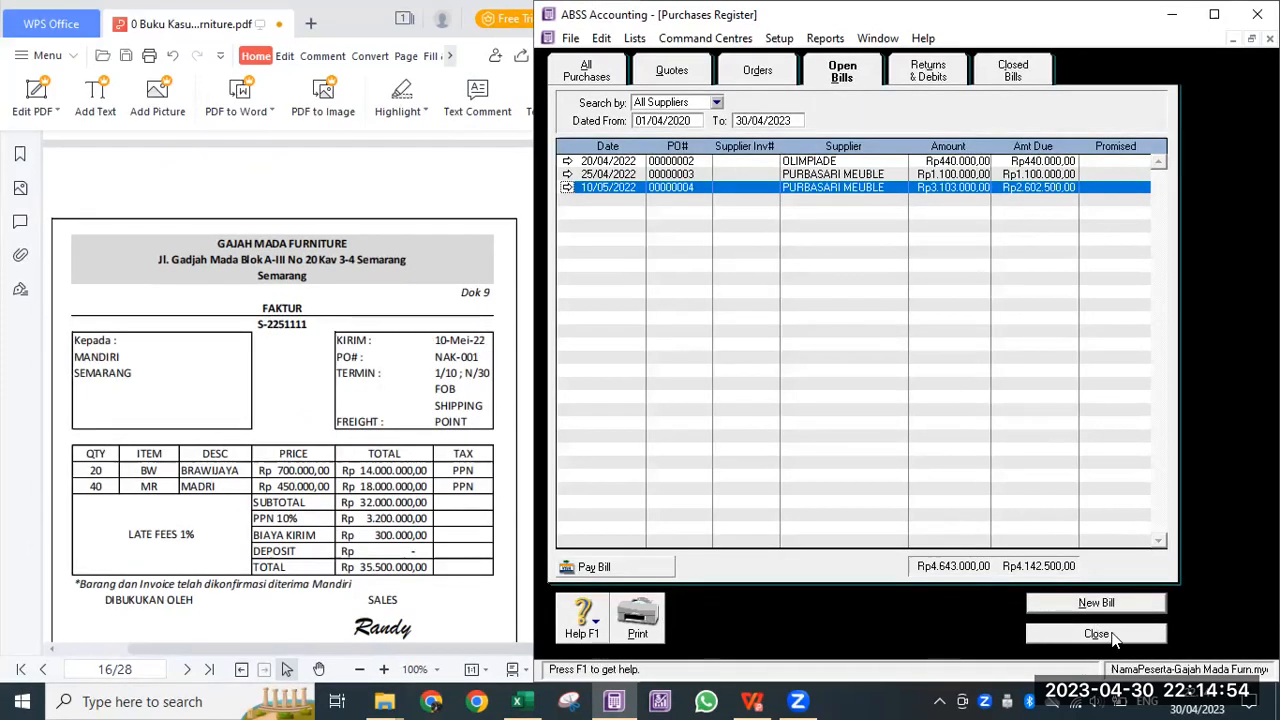
pyautogui.click(1096, 603)
pyautogui.click(1197, 637)
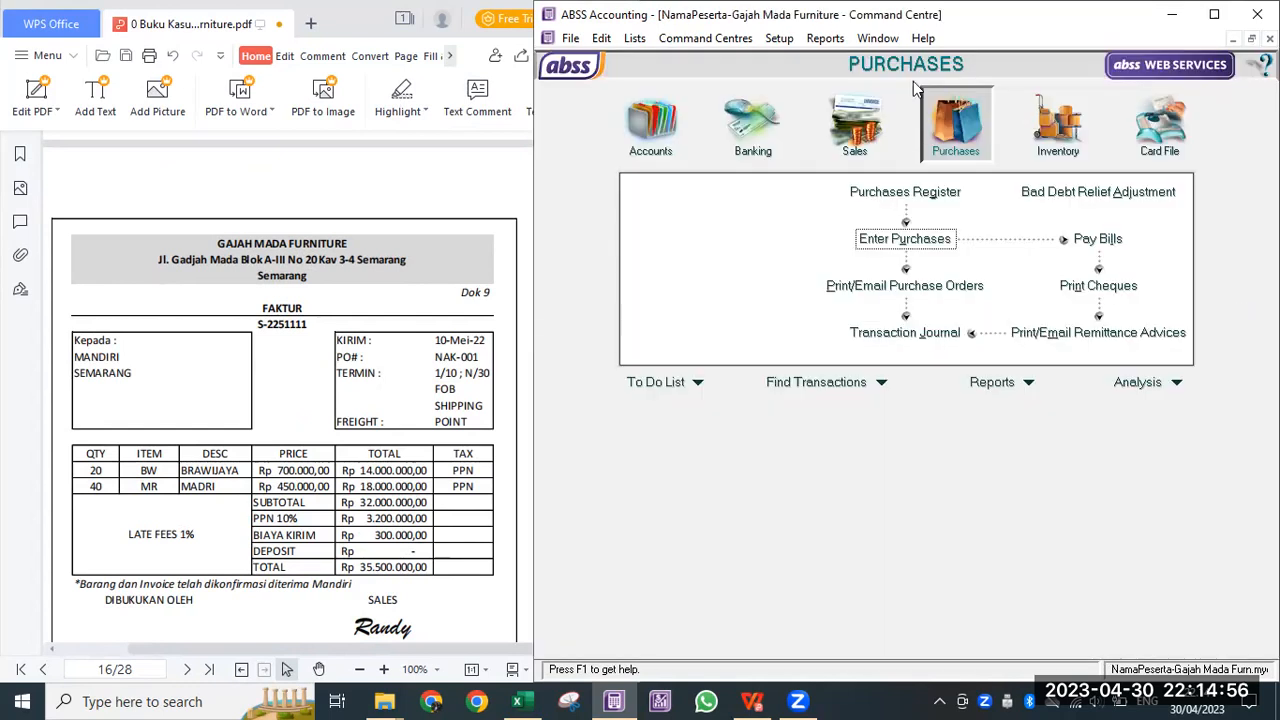
pyautogui.click(748, 38)
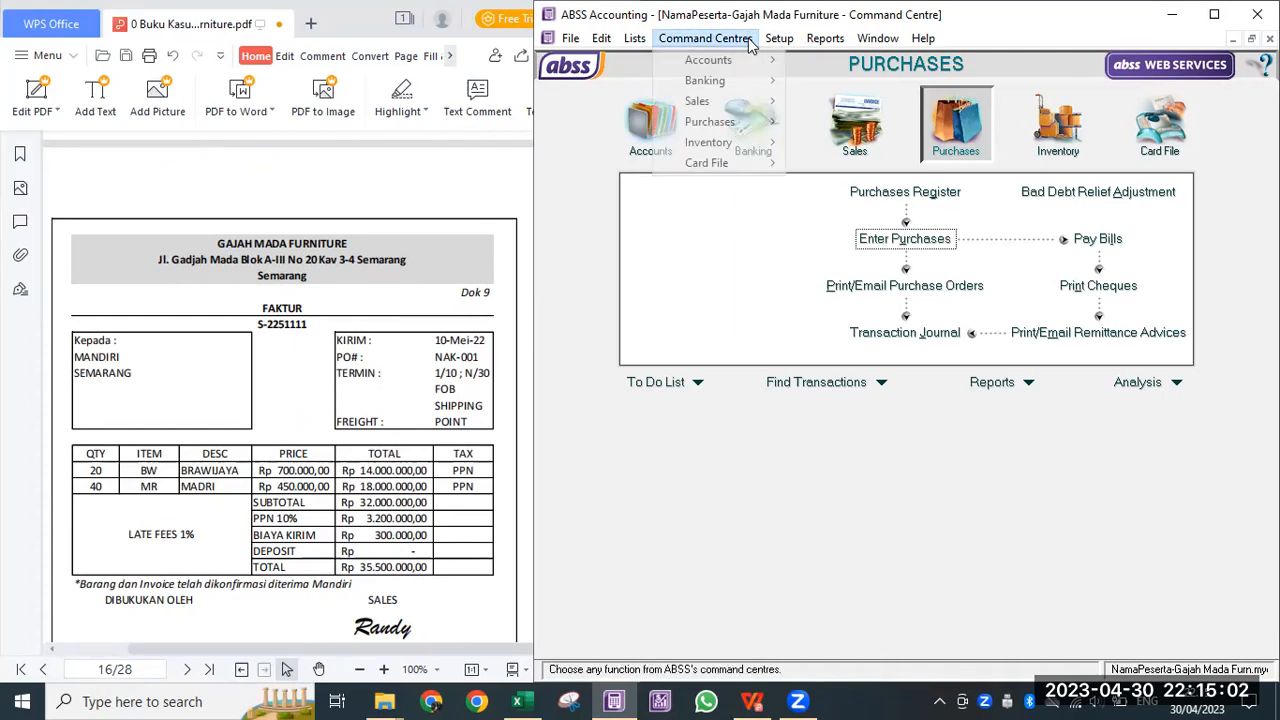
pyautogui.moveTo(758, 108)
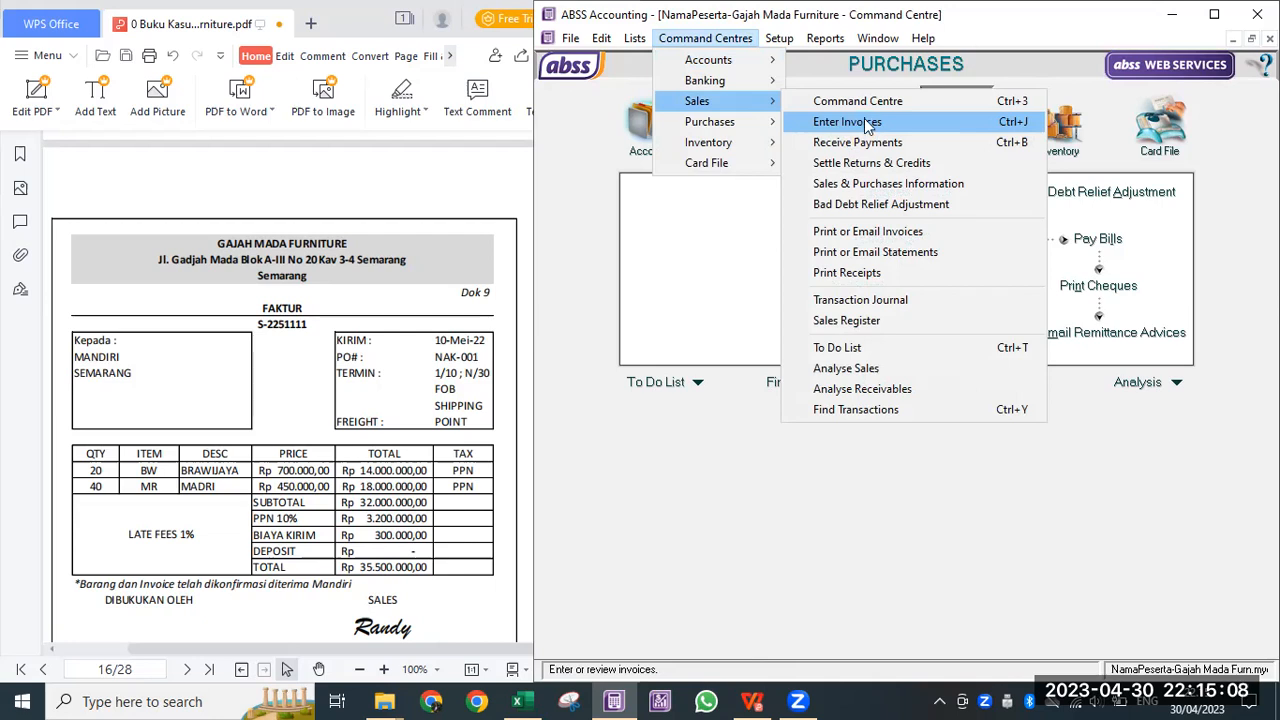
pyautogui.click(846, 121)
pyautogui.press('Tab')
pyautogui.click(753, 266)
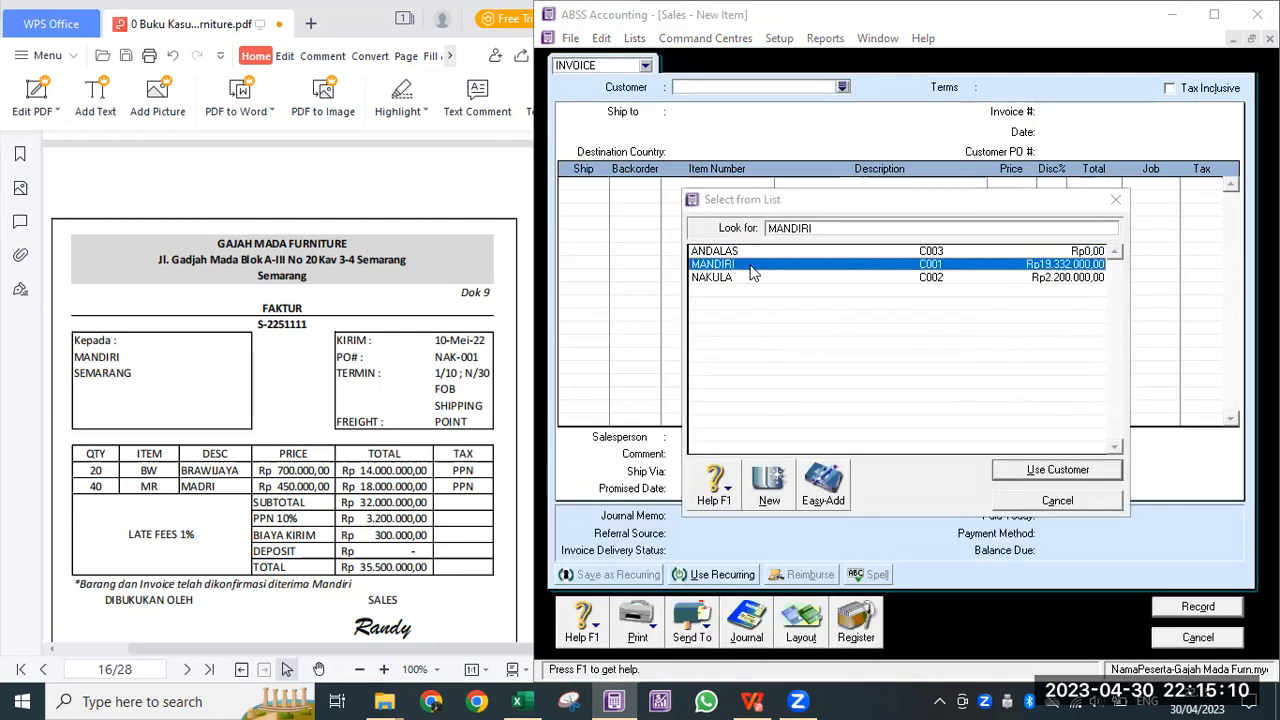
pyautogui.doubleClick(753, 266)
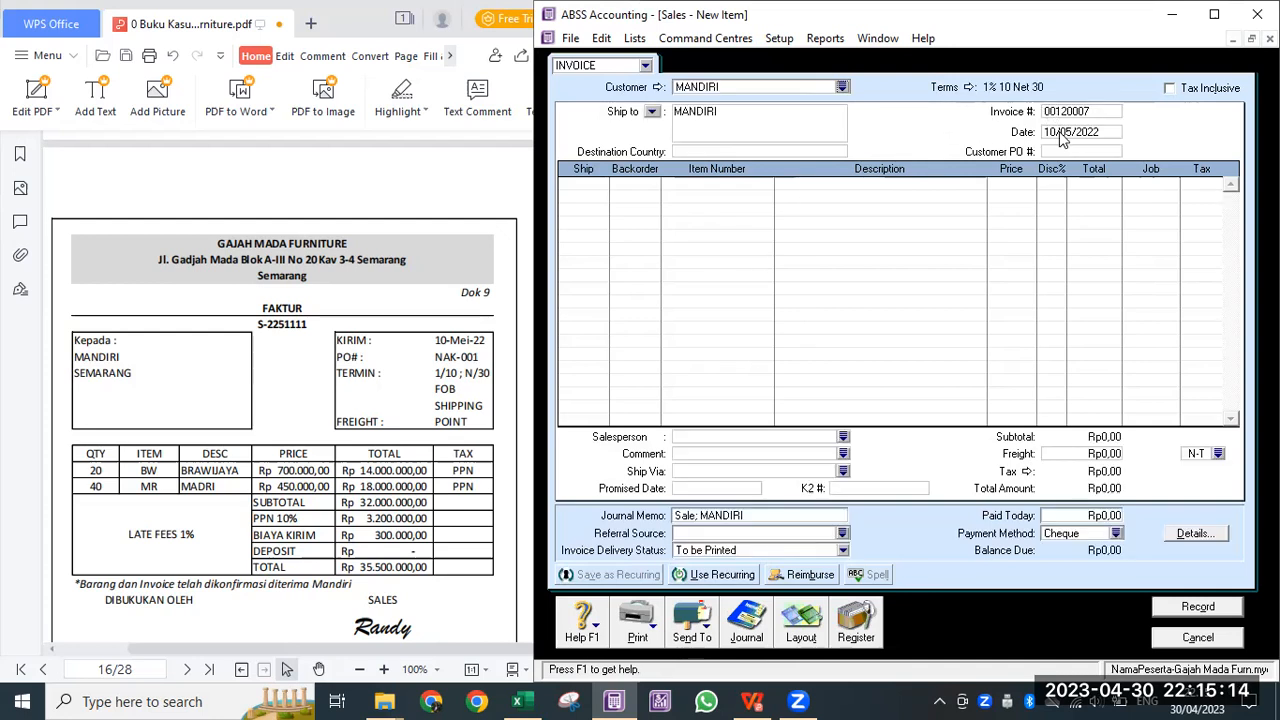
# Step: Date the MANDIRI invoice 11/05/2022 after comparing the dates on Dok 08 and Dok 9
pyautogui.click(1109, 133)
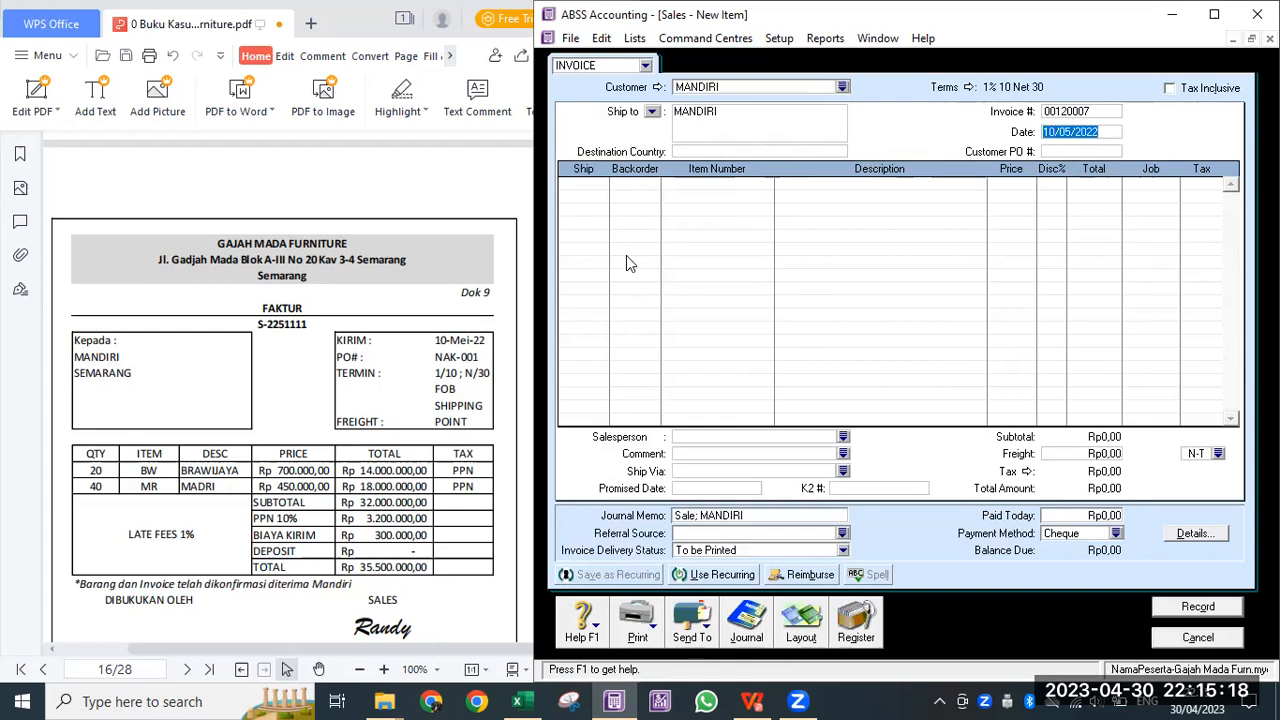
pyautogui.scroll(5, 436, 366)
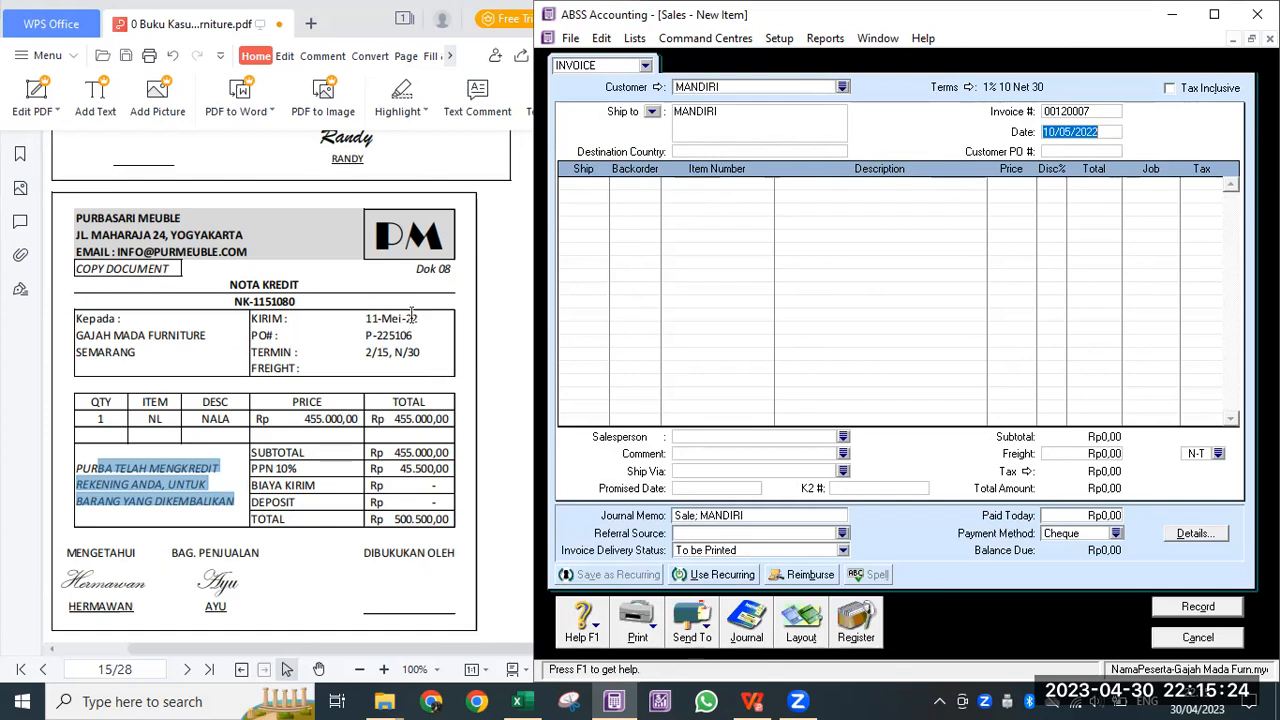
pyautogui.scroll(-10, 362, 428)
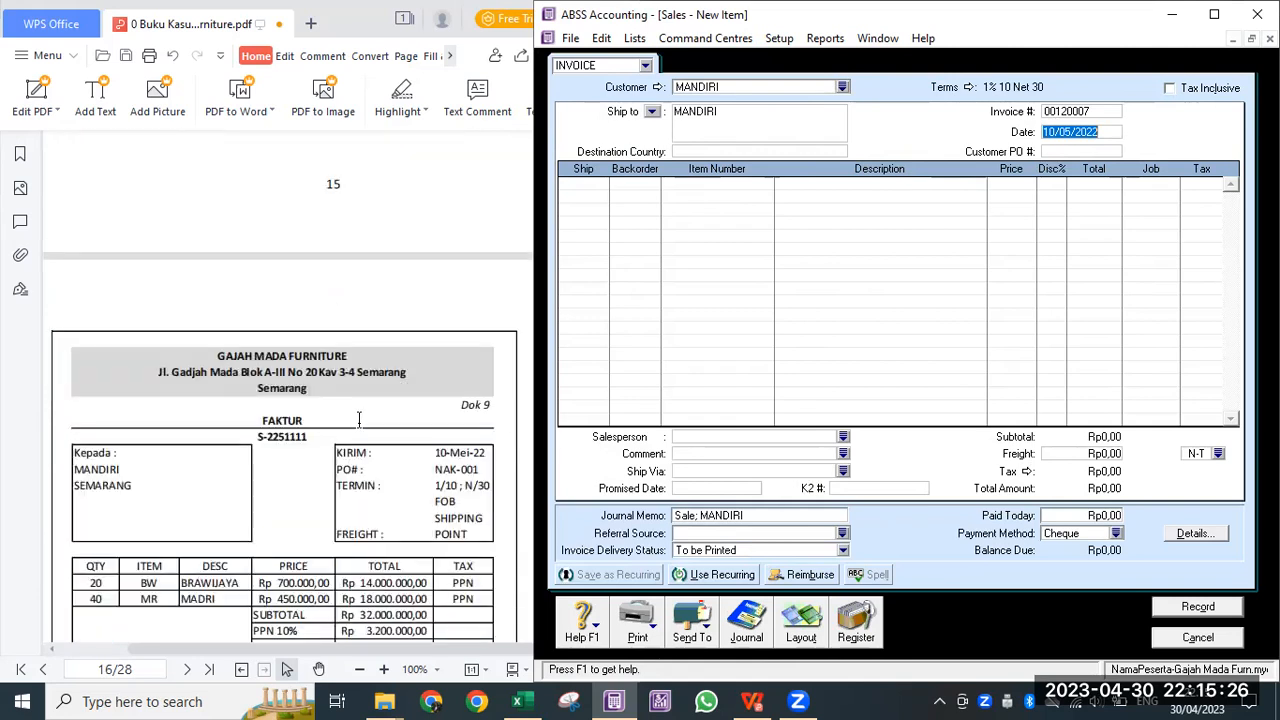
pyautogui.scroll(4, 364, 428)
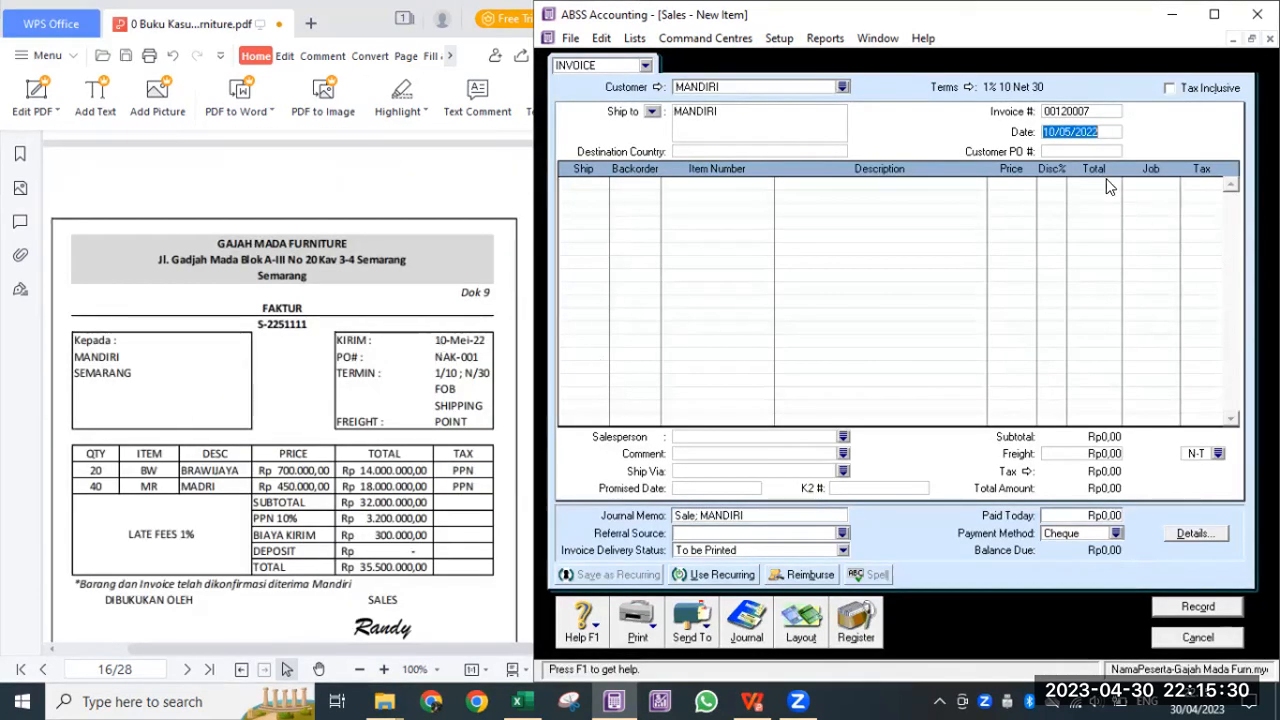
pyautogui.write('11/0')
pyautogui.write('5/')
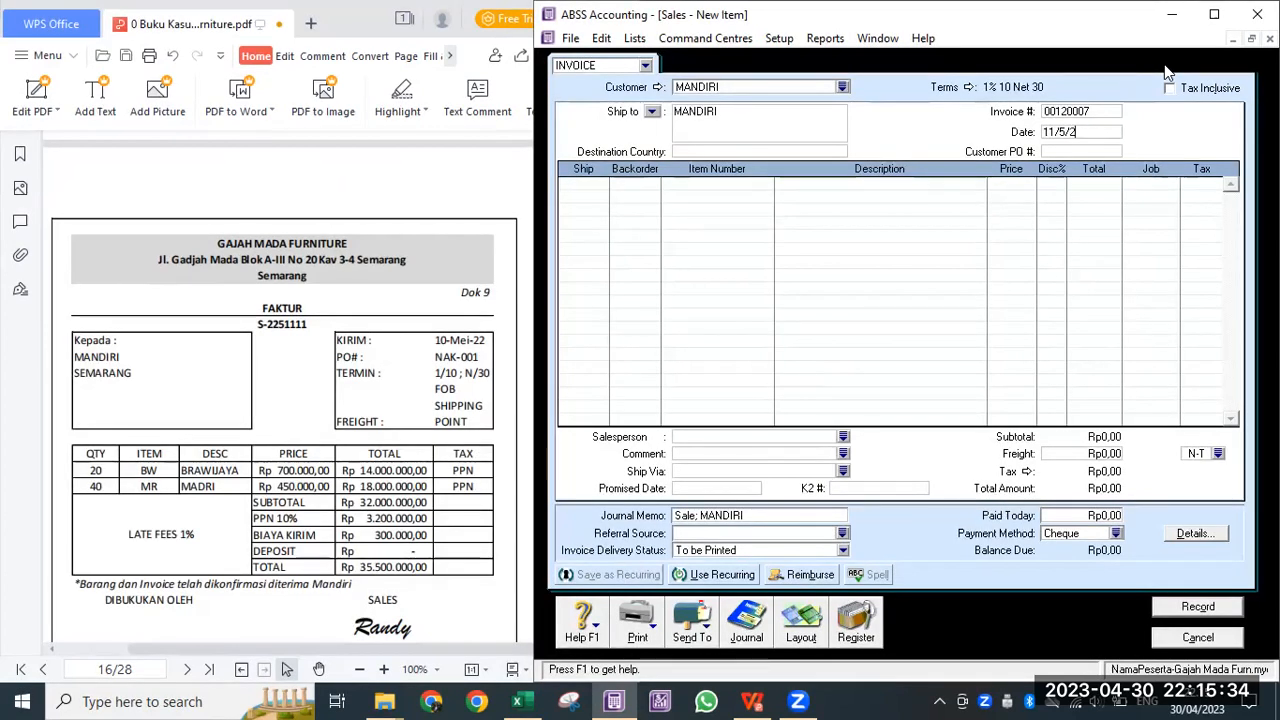
pyautogui.write('202')
pyautogui.press('Tab')
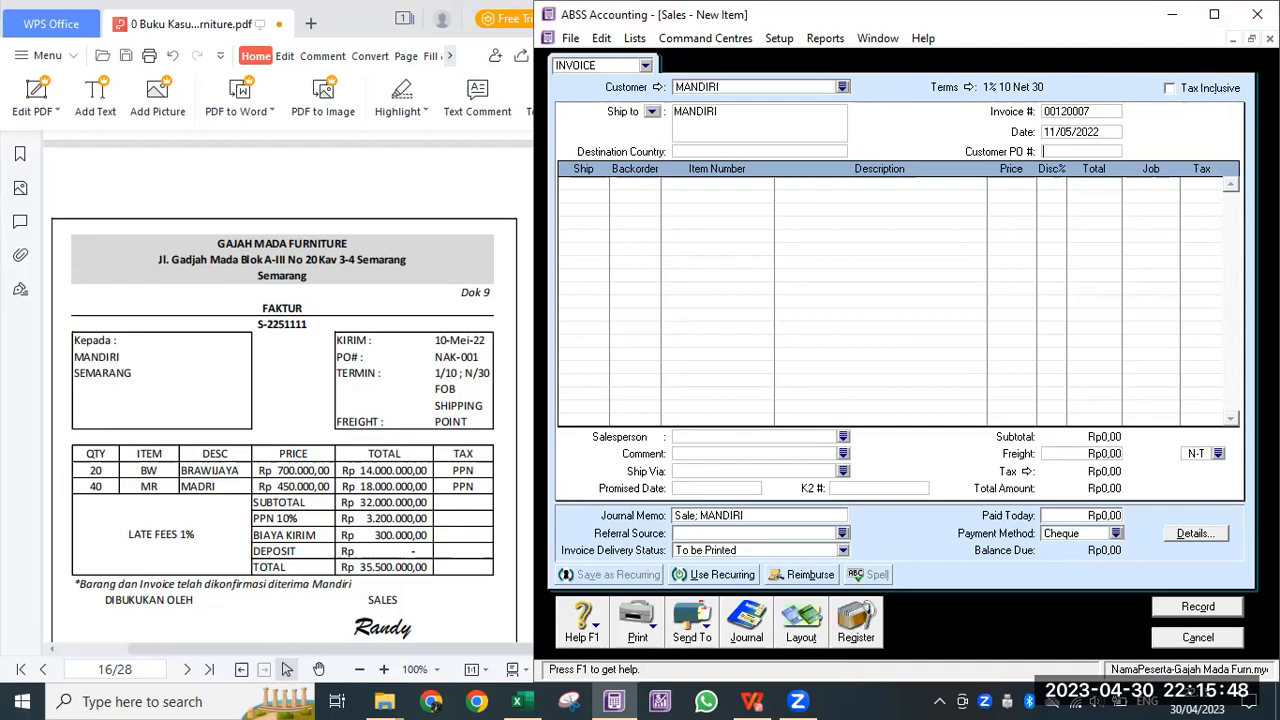
# Step: Add 20 units of item BW (BRAWIJAYA) as the first line of the MANDIRI invoice
pyautogui.click(614, 194)
pyautogui.write('20')
pyautogui.press('Tab')
pyautogui.press('Tab')
pyautogui.doubleClick(784, 252)
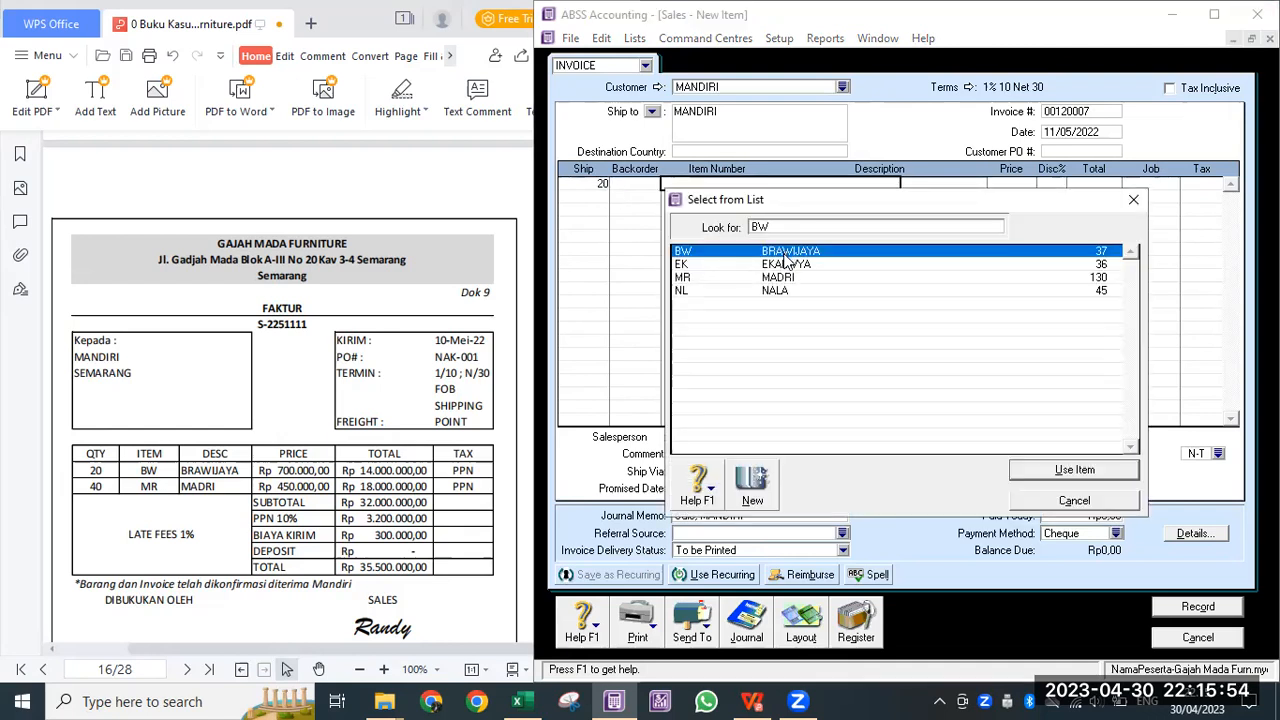
pyautogui.press('Tab')
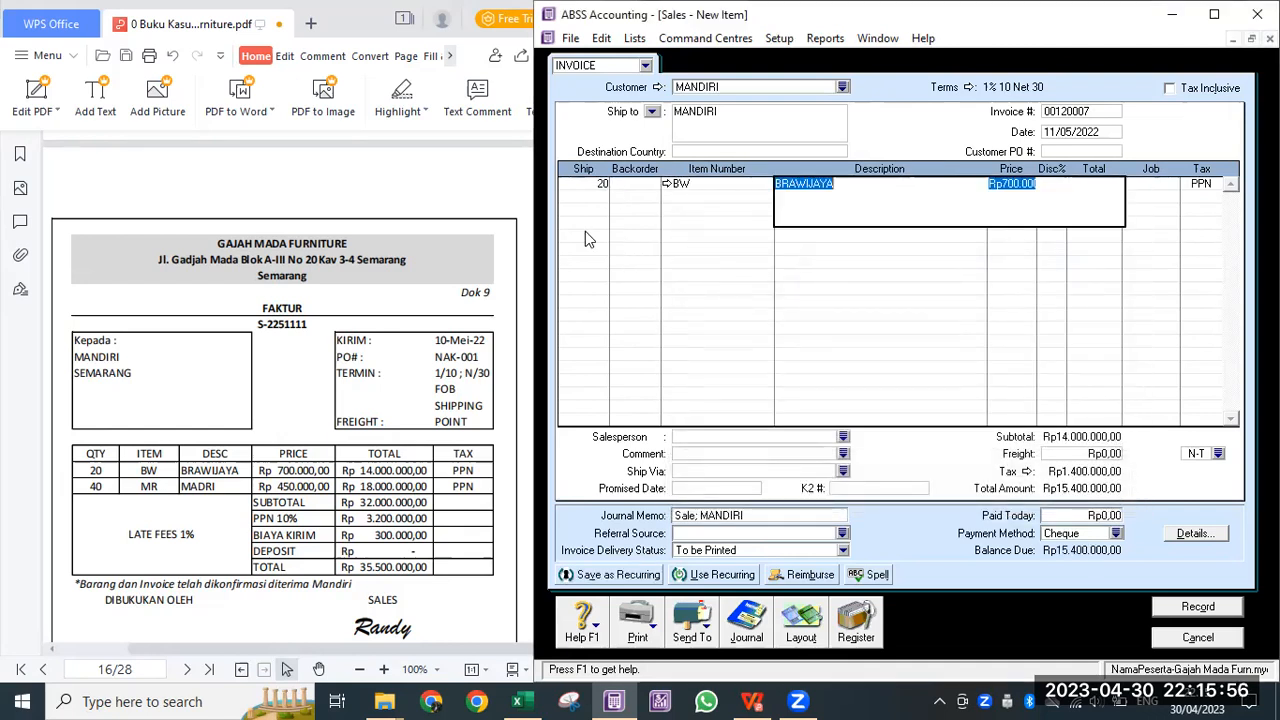
# Step: Add 40 units of item MR (MADRI) as the second line of the MANDIRI invoice
pyautogui.click(579, 197)
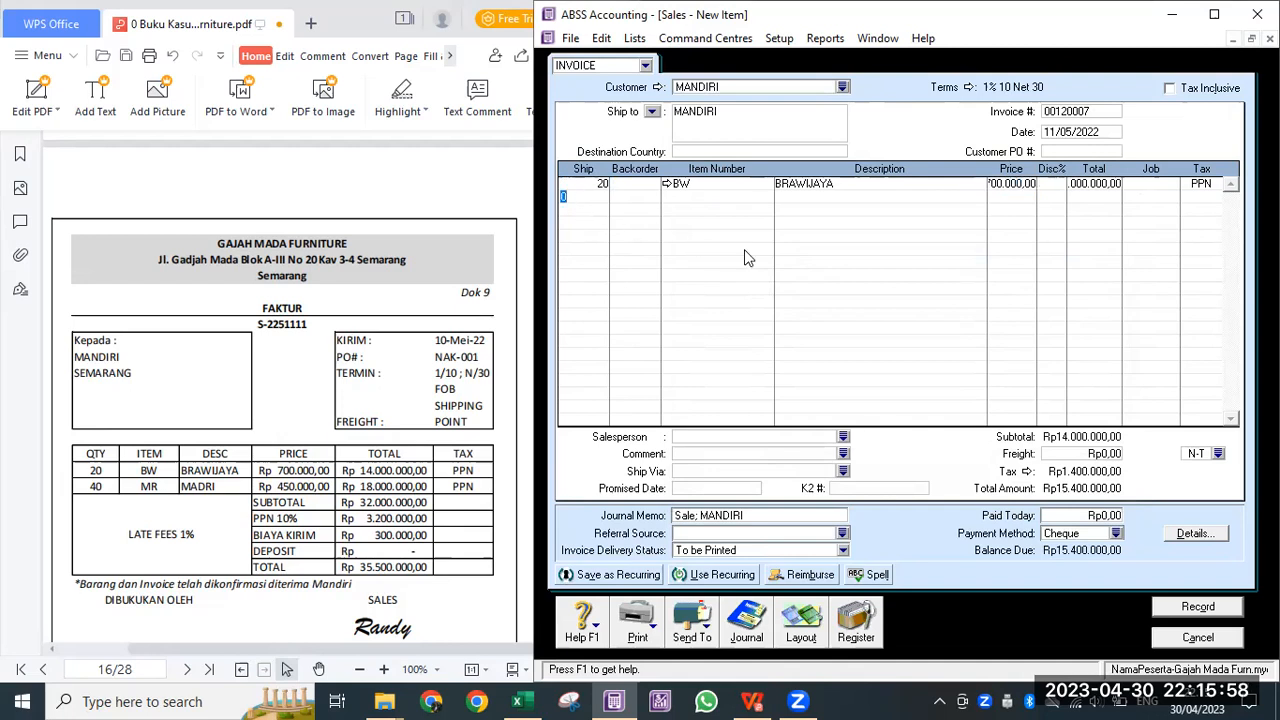
pyautogui.write('40')
pyautogui.press('Tab')
pyautogui.press('Tab')
pyautogui.press('Tab')
pyautogui.doubleClick(793, 275)
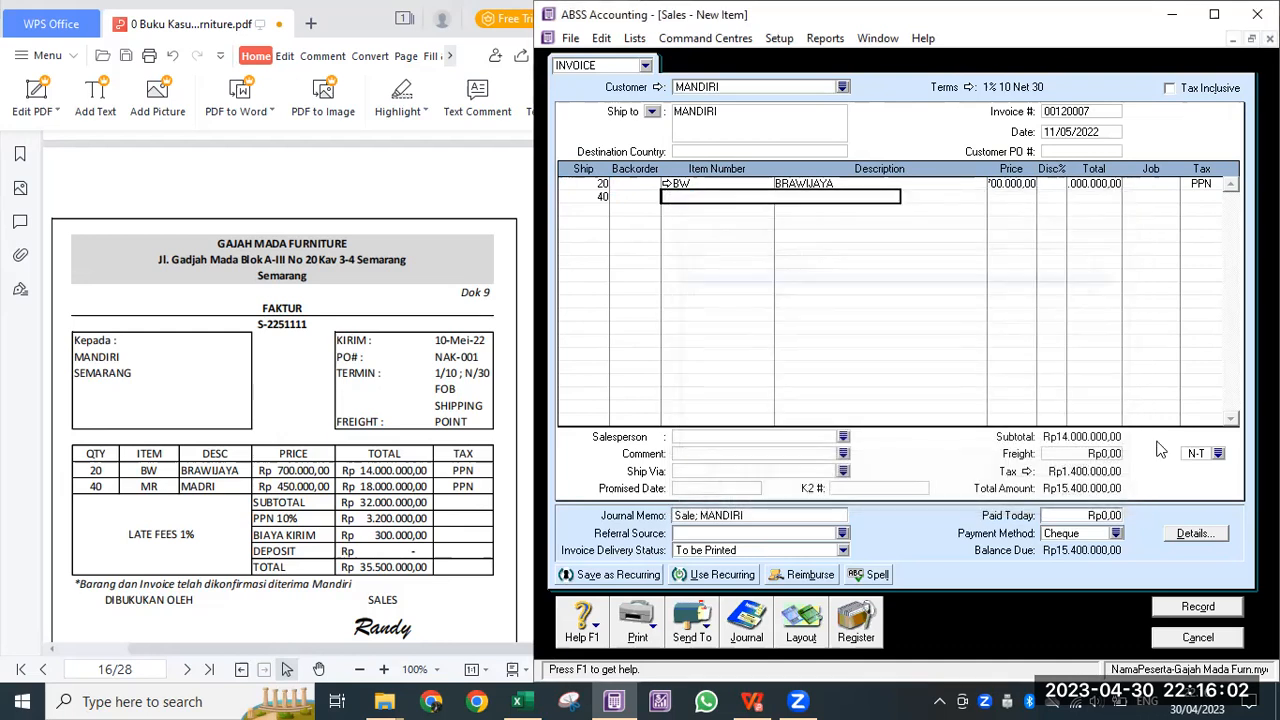
pyautogui.press('Tab')
pyautogui.press('Tab')
pyautogui.click(1172, 200)
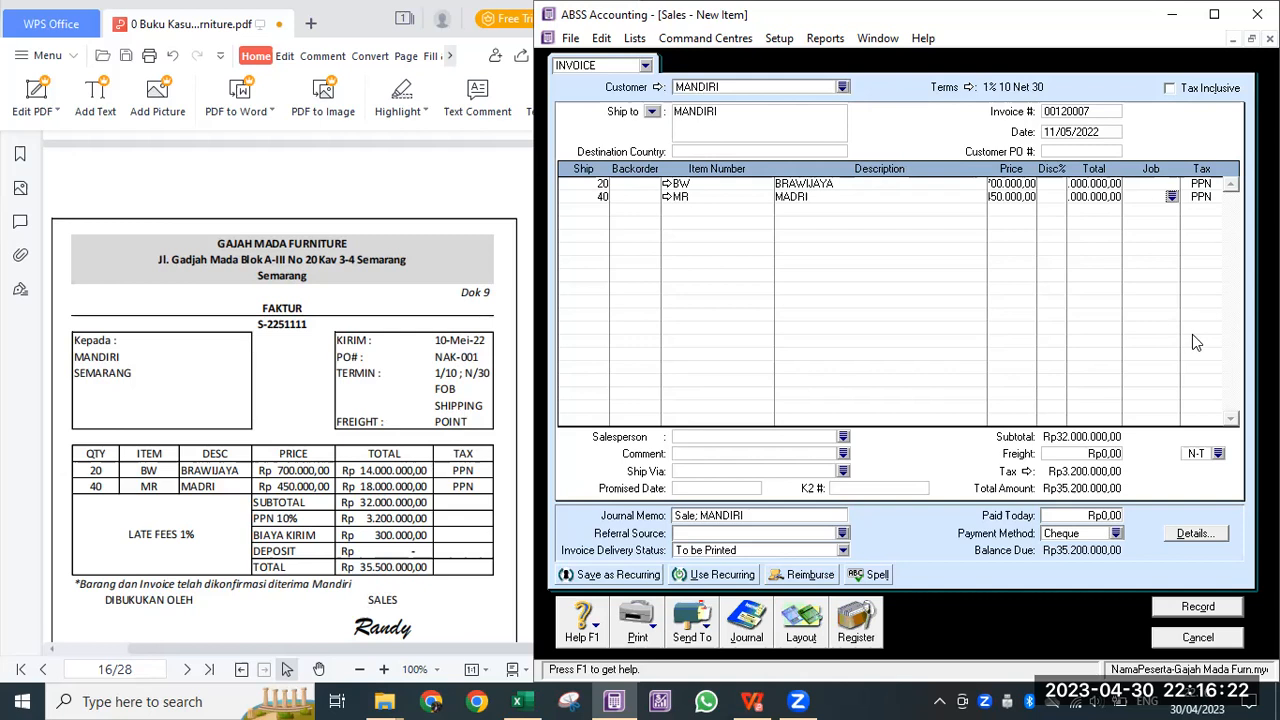
# Step: Assign the salesperson named on Dok 9 to the MANDIRI invoice and review its transaction recap
pyautogui.scroll(-1, 246, 402)
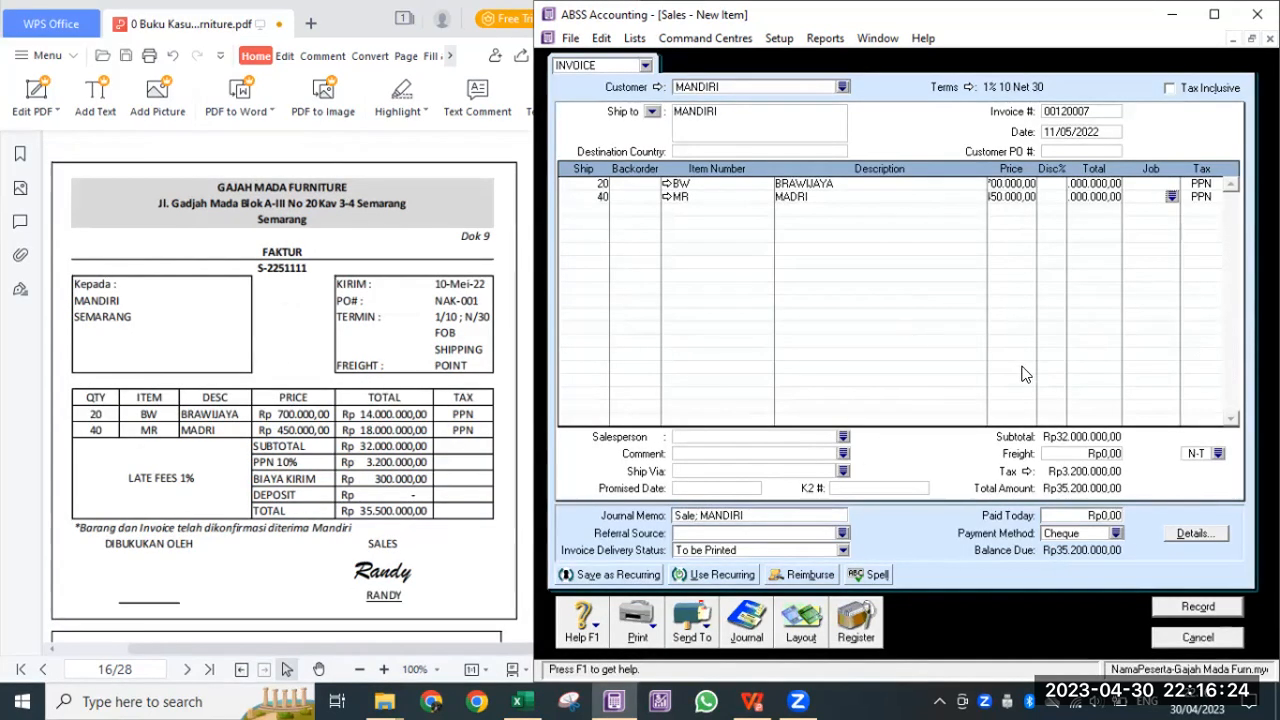
pyautogui.click(844, 437)
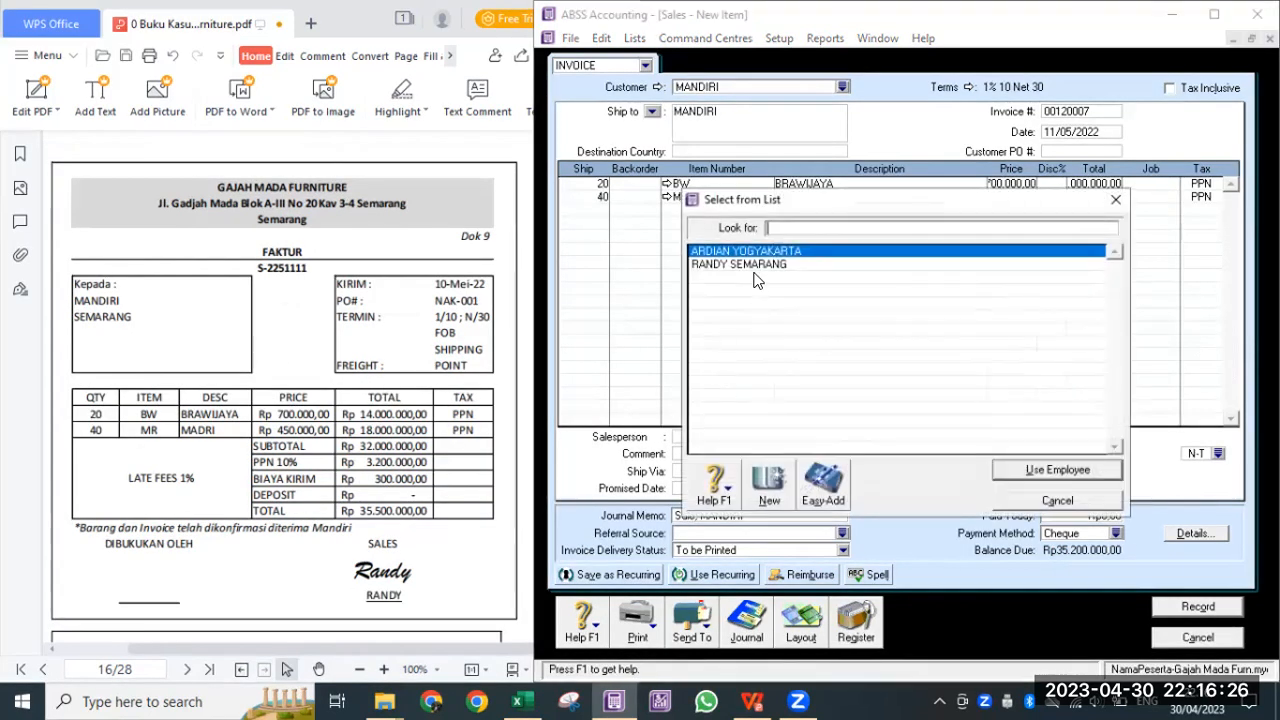
pyautogui.doubleClick(755, 266)
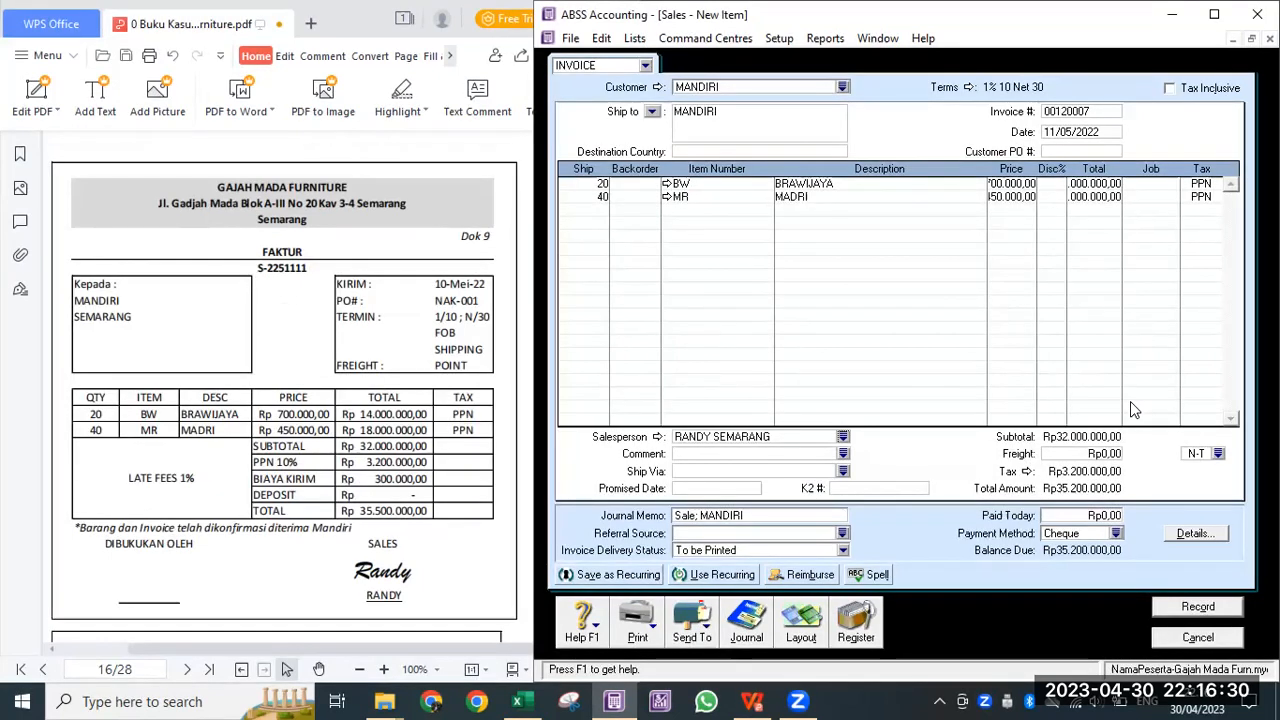
pyautogui.hotkey('ctrl', 'r')
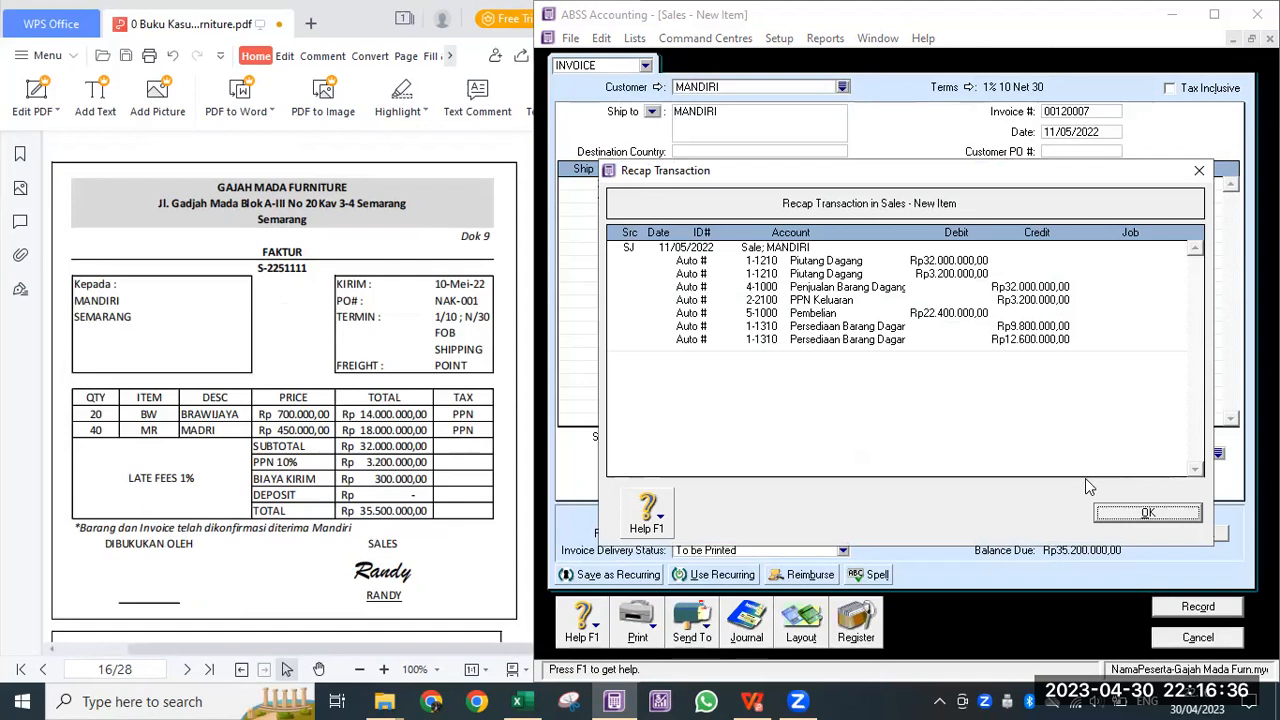
pyautogui.click(1147, 513)
# Step: Set the MANDIRI invoice's freight to Rp300.000 and record the invoice
pyautogui.click(1061, 455)
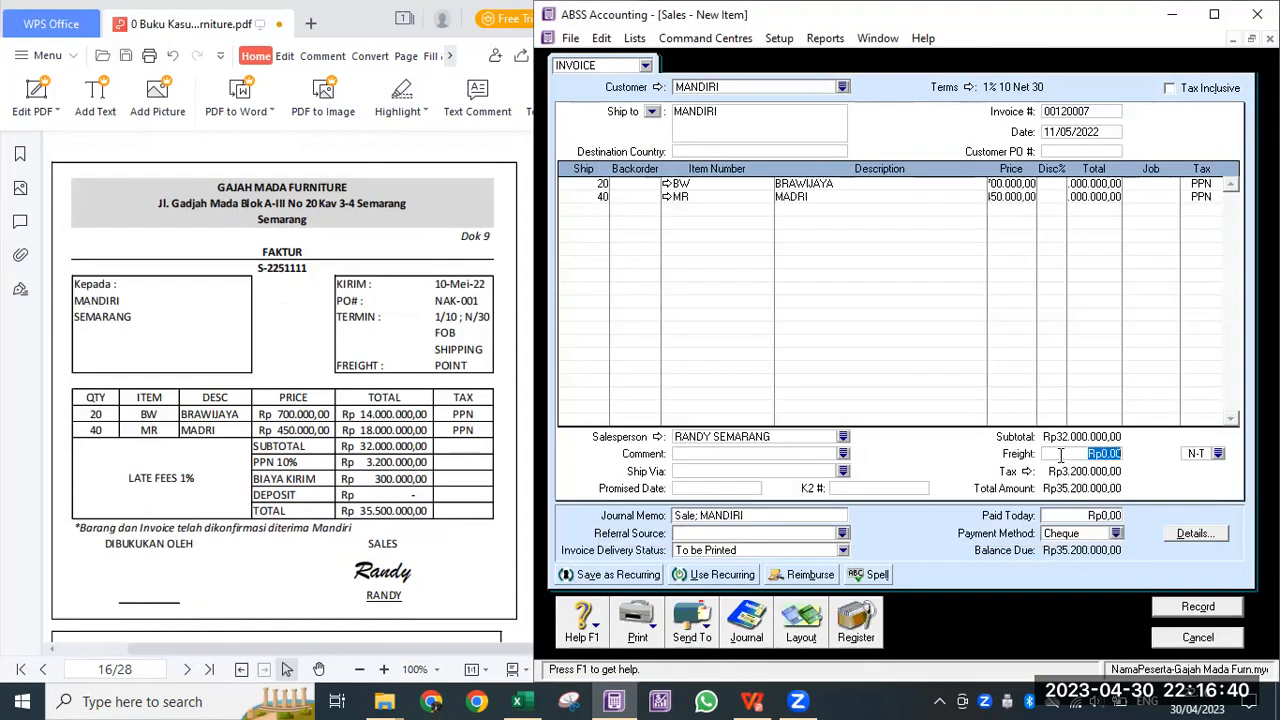
pyautogui.write('300000')
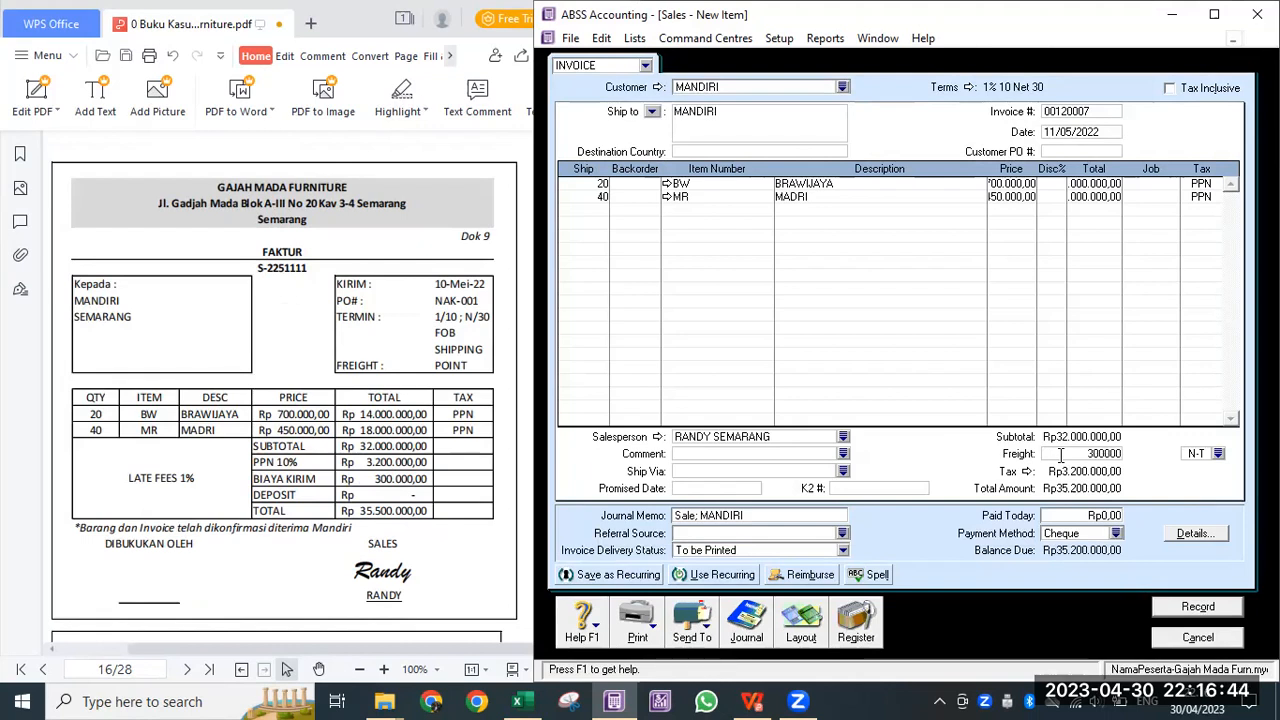
pyautogui.press('Tab')
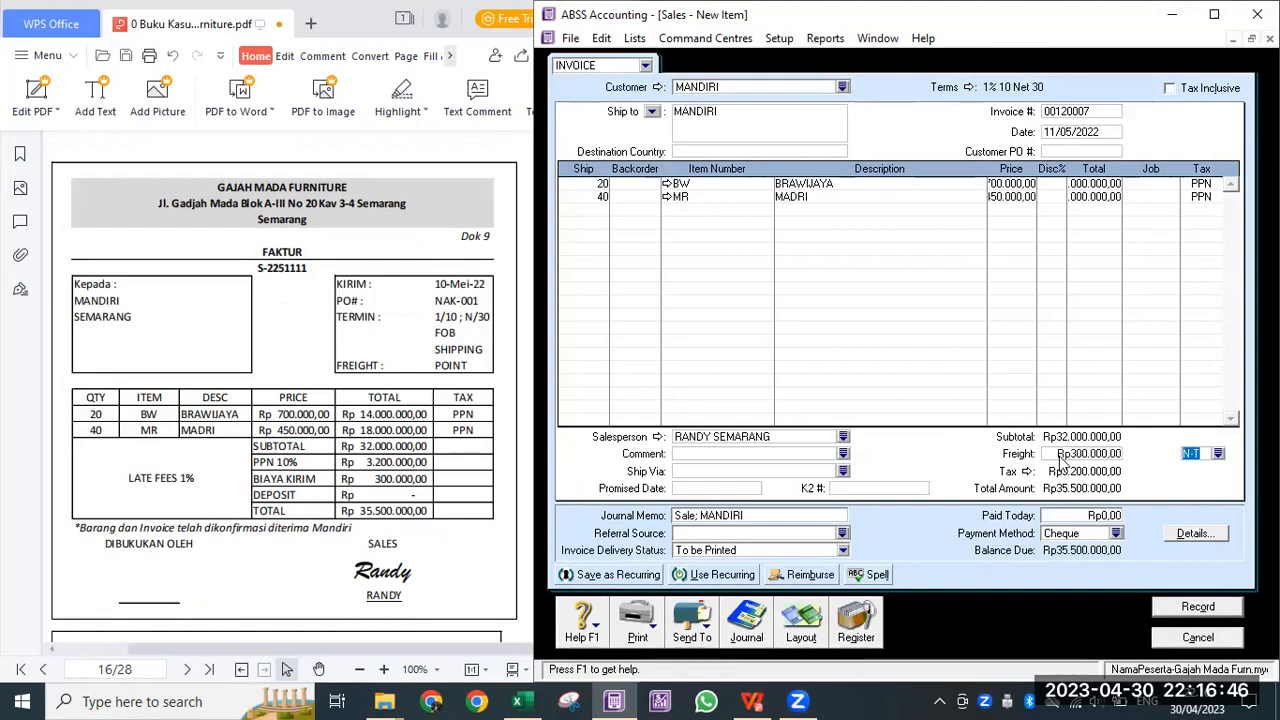
pyautogui.click(1097, 562)
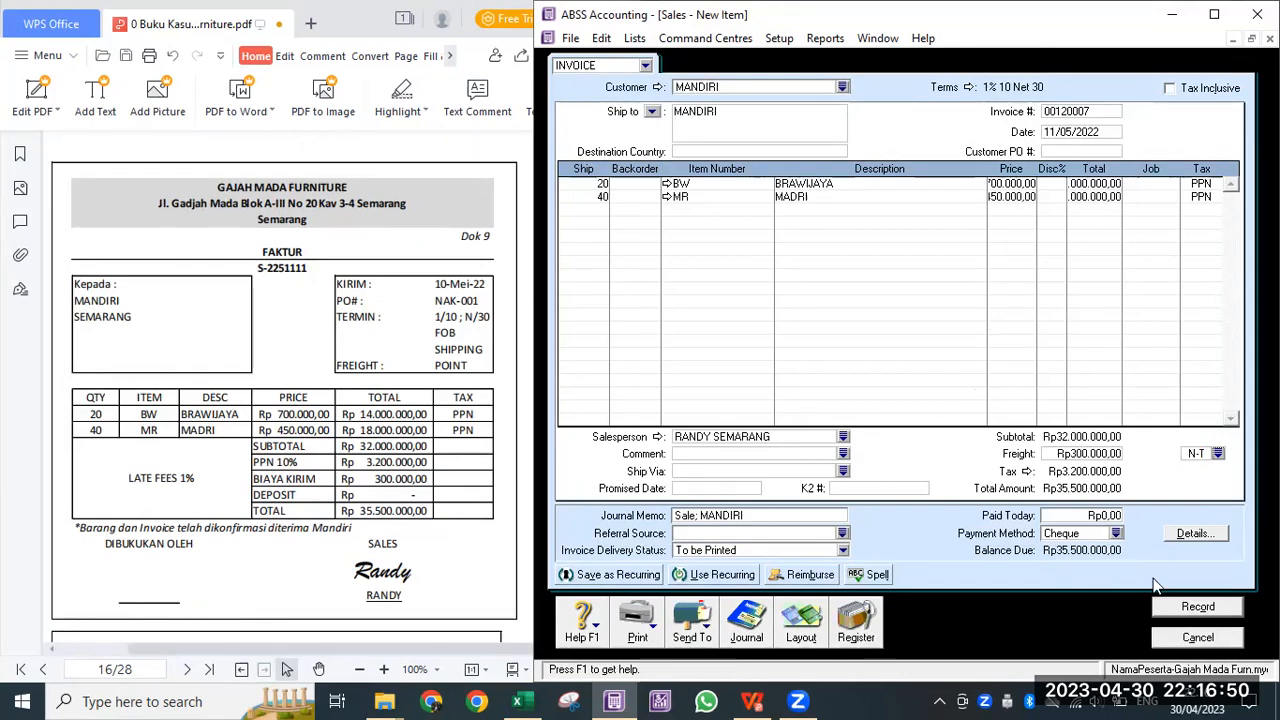
pyautogui.click(1198, 609)
# Step: Go to document Dok 10 and start a sales invoice for customer NAKULA
pyautogui.scroll(-3, 285, 400)
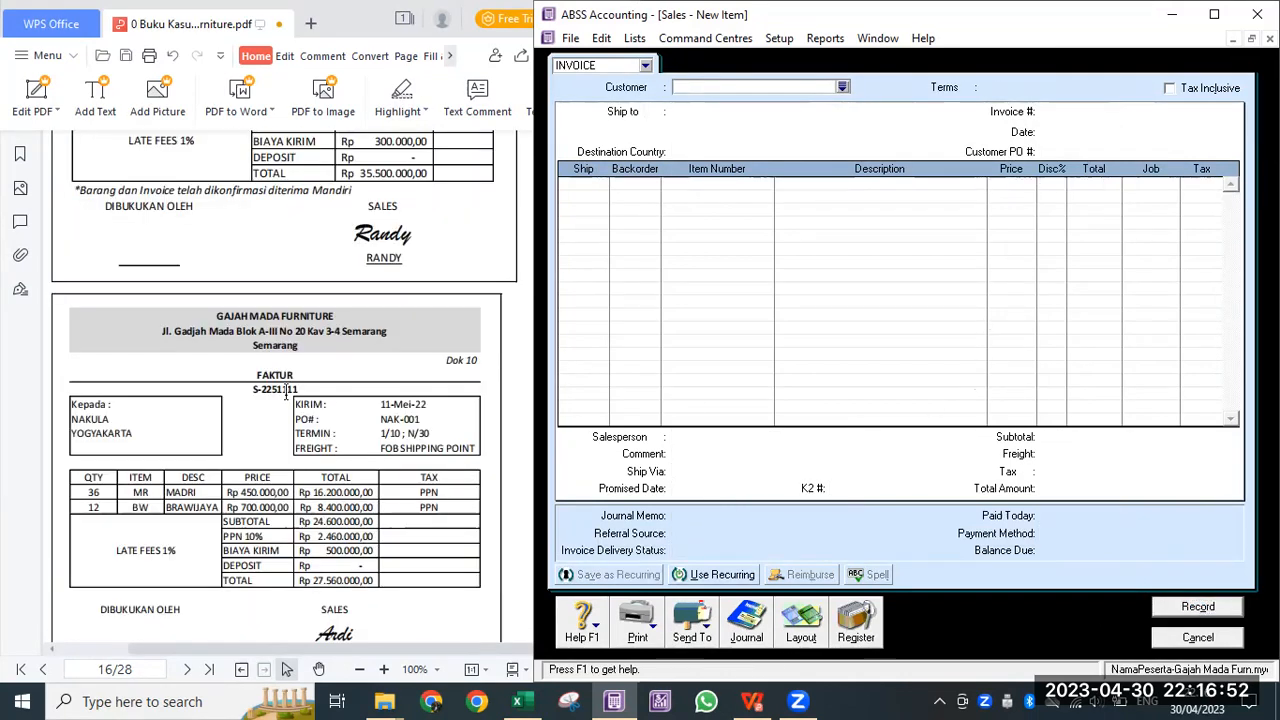
pyautogui.scroll(-1, 286, 392)
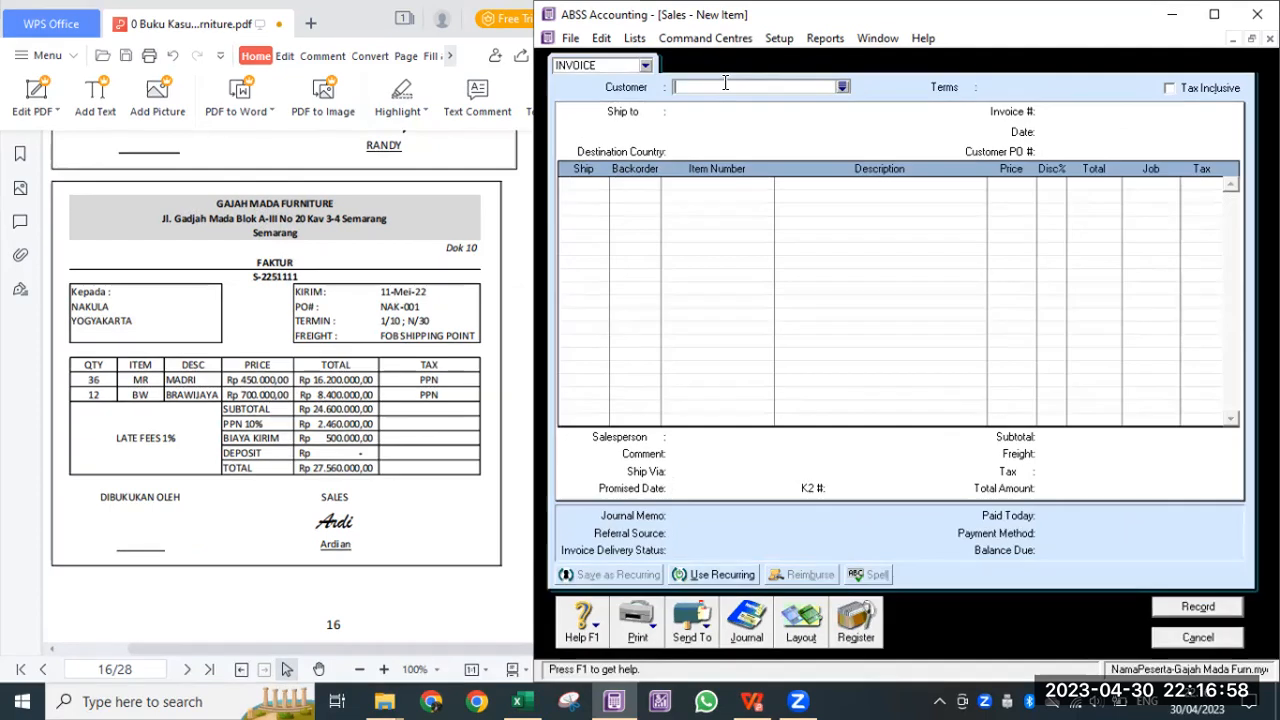
pyautogui.press('Return')
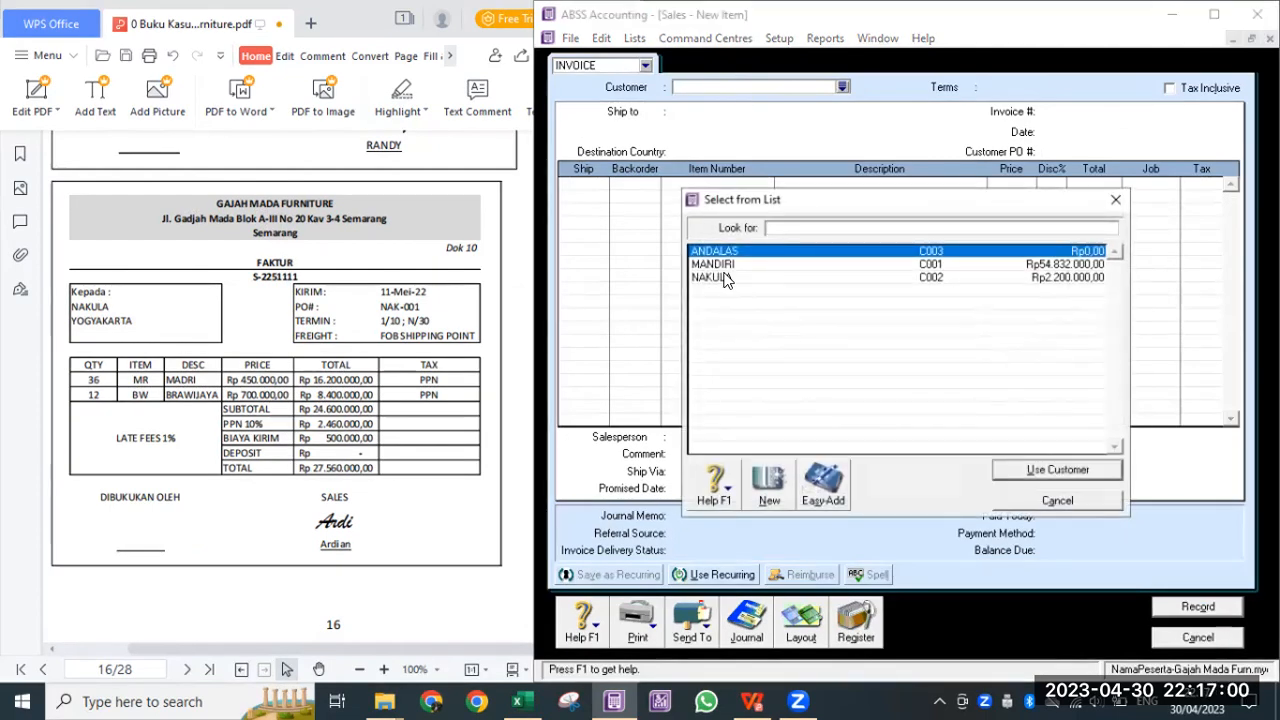
pyautogui.doubleClick(724, 275)
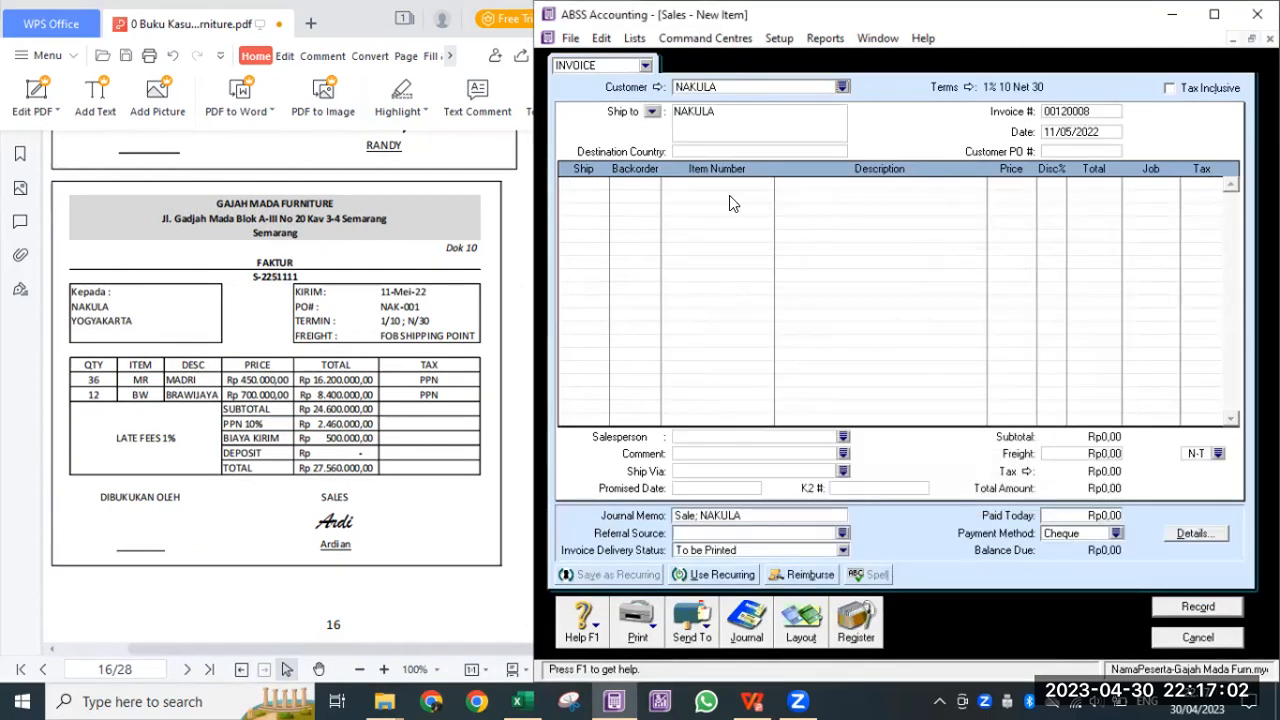
# Step: Add 36 units of item MR (MADRI) as the first line of the NAKULA invoice
pyautogui.click(582, 185)
pyautogui.write('36')
pyautogui.press('Tab')
pyautogui.press('Tab')
pyautogui.doubleClick(765, 275)
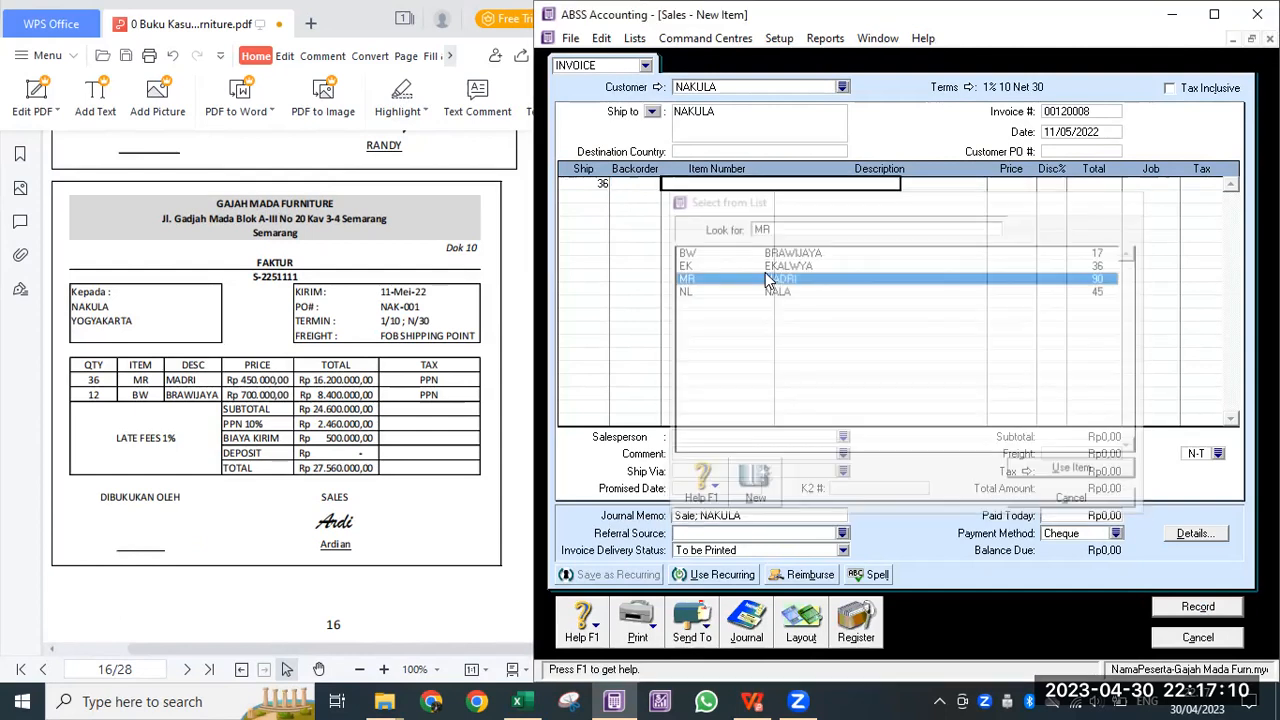
pyautogui.press('Tab')
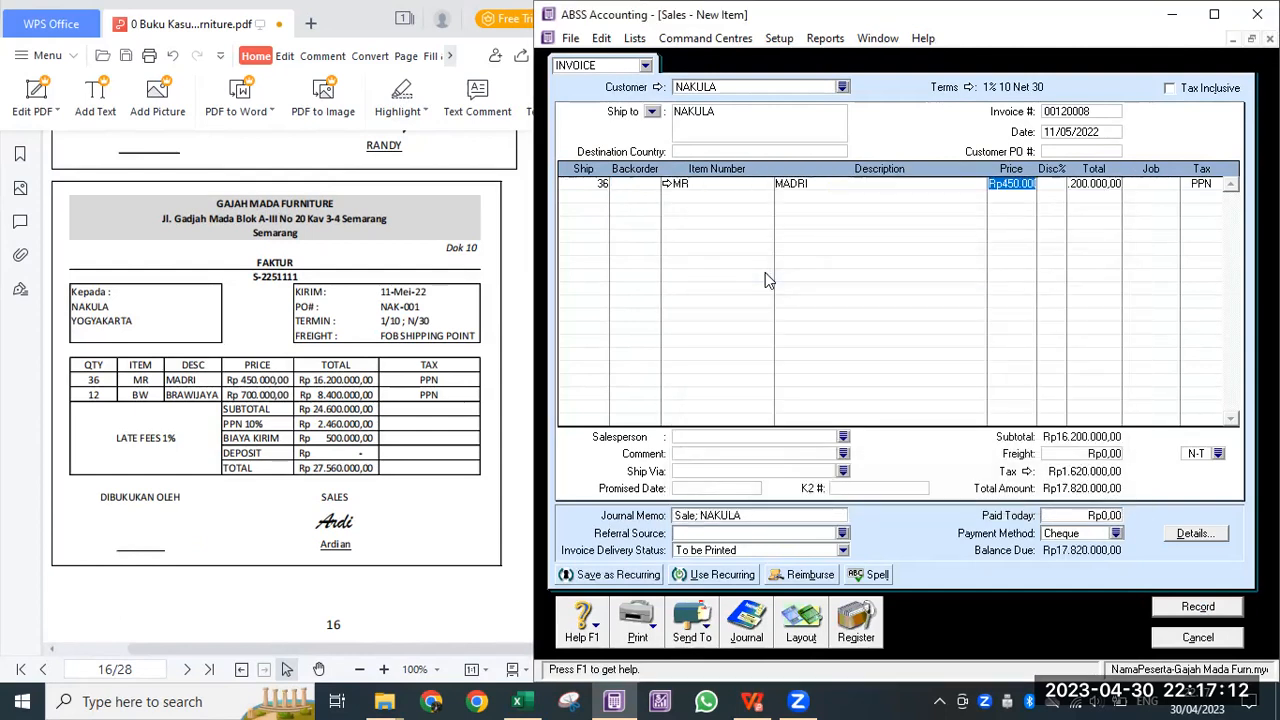
# Step: Add 12 units of item BW (BRAWIJAYA) as the second line of the NAKULA invoice
pyautogui.click(586, 195)
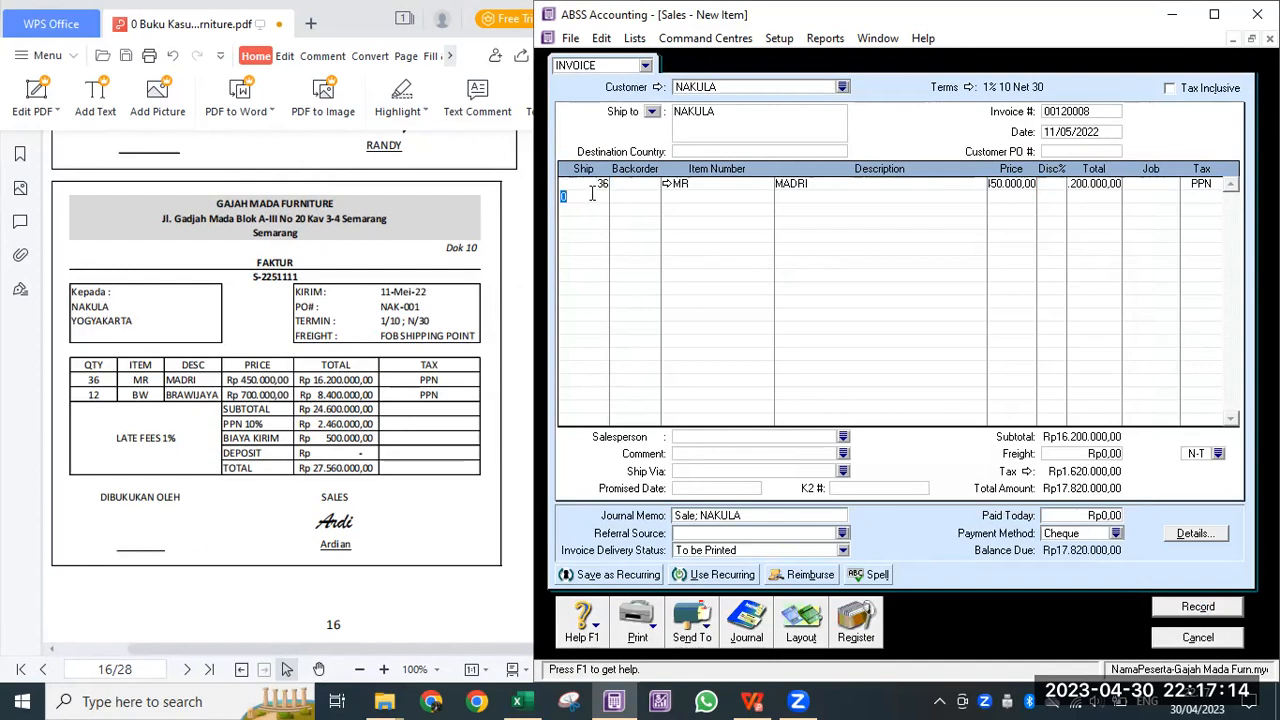
pyautogui.write('12')
pyautogui.press('Tab')
pyautogui.press('Tab')
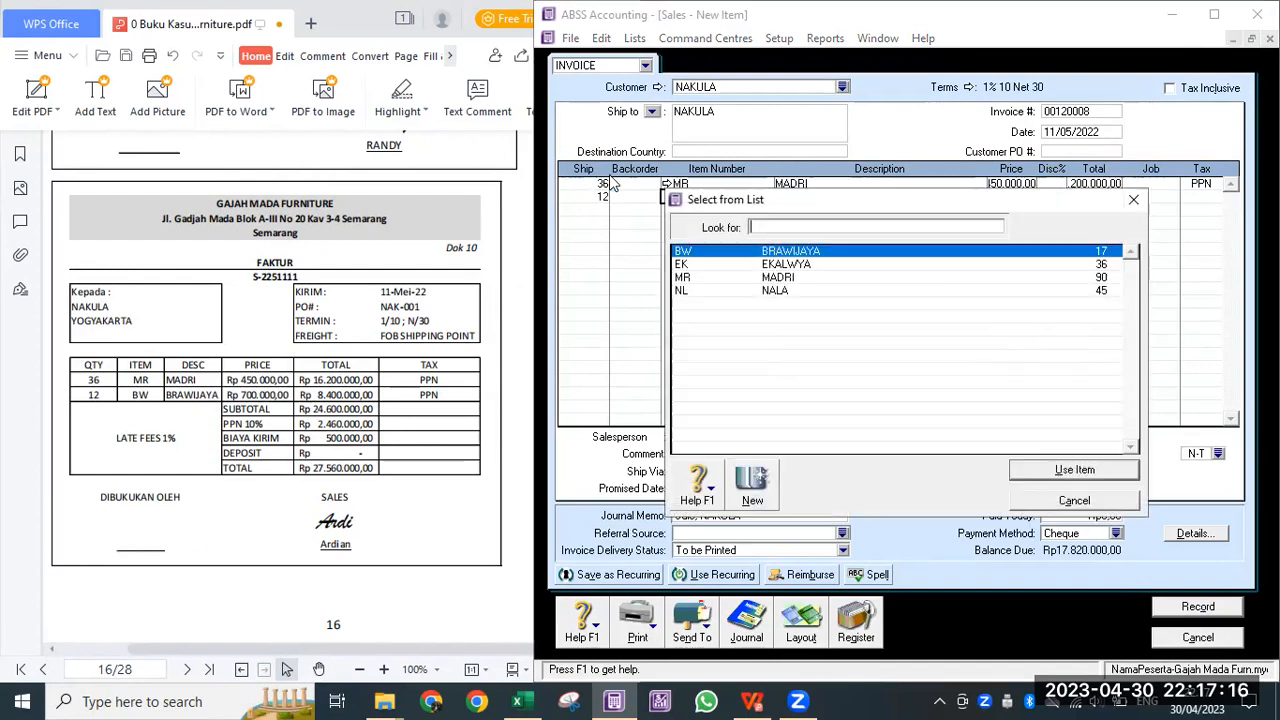
pyautogui.write('BW')
pyautogui.doubleClick(744, 253)
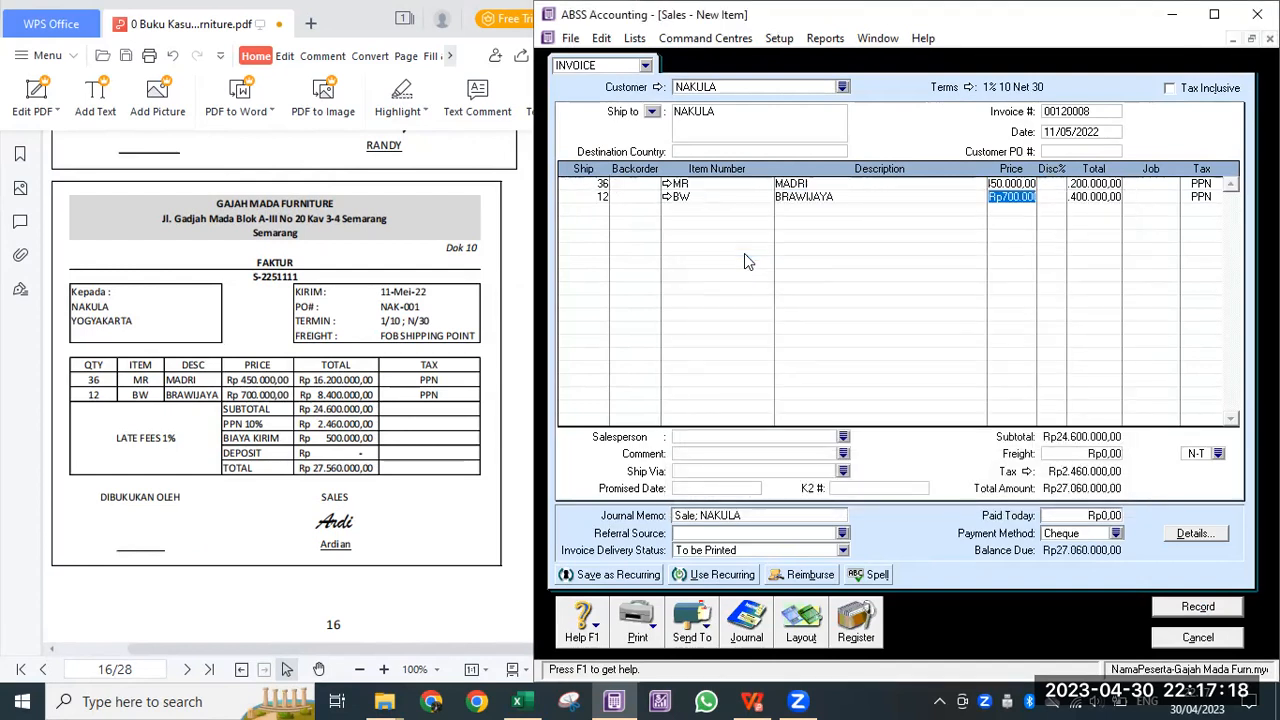
# Step: Set the NAKULA invoice's freight to Rp500.000 and assign the salesperson named on document Dok 10
pyautogui.click(1074, 454)
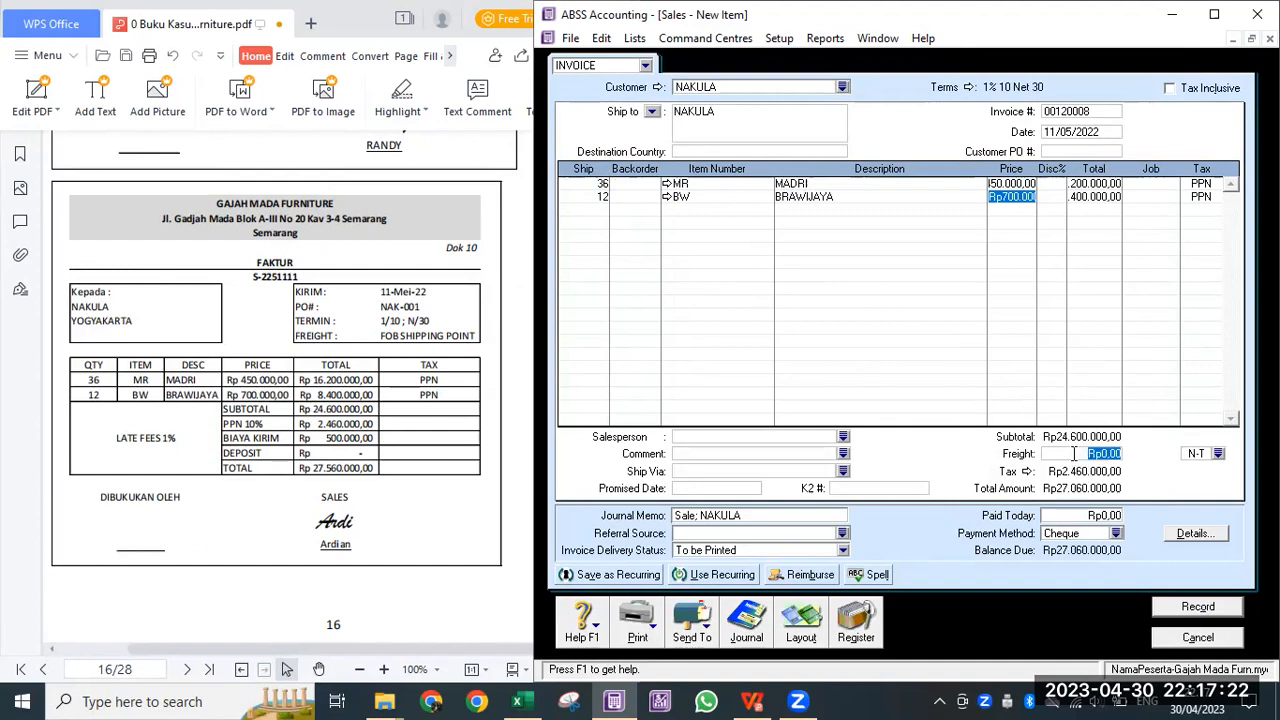
pyautogui.write('500000')
pyautogui.press('Tab')
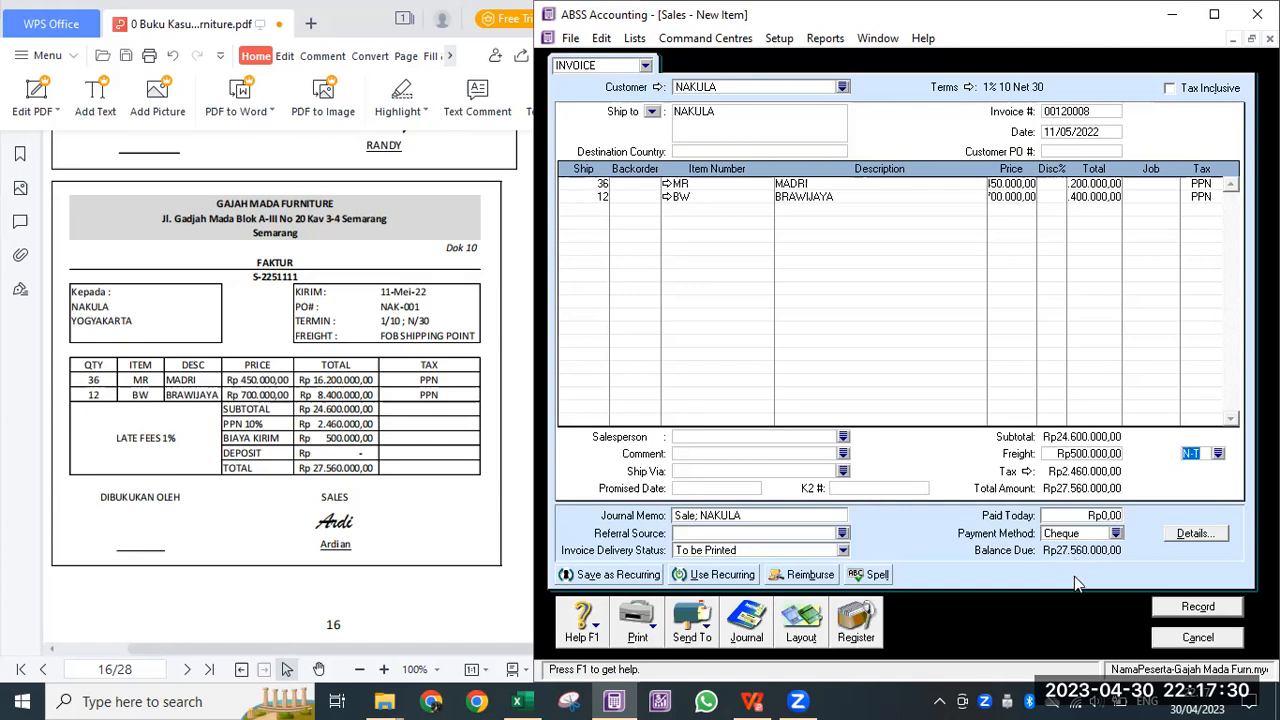
pyautogui.click(843, 437)
pyautogui.doubleClick(752, 252)
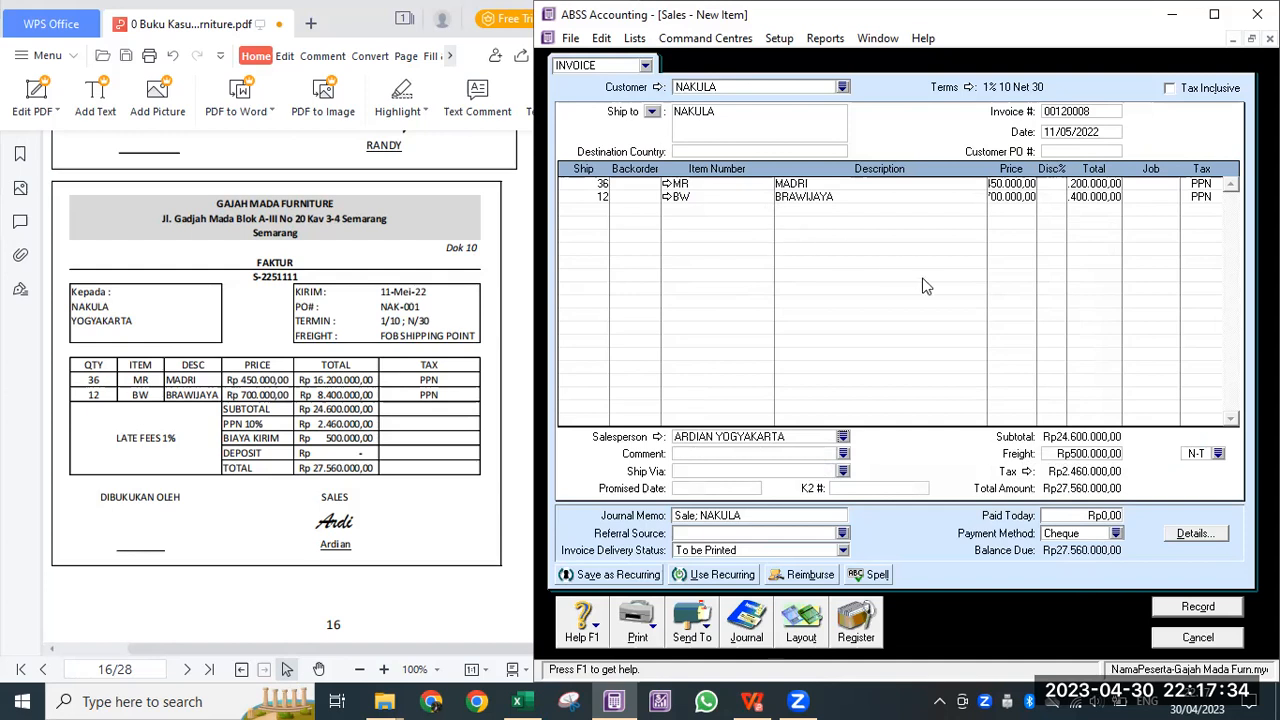
# Step: Review the recap of the NAKULA sale's journal entries and record the invoice
pyautogui.hotkey('ctrl', 'r')
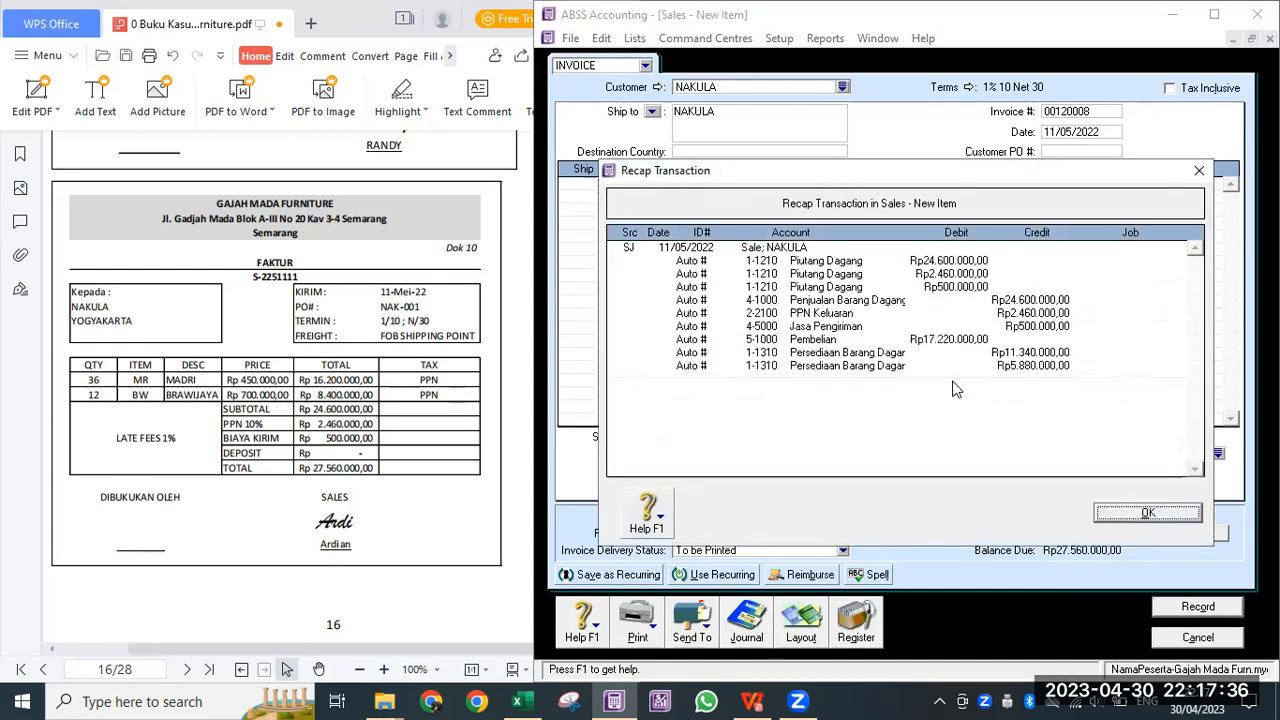
pyautogui.click(1180, 518)
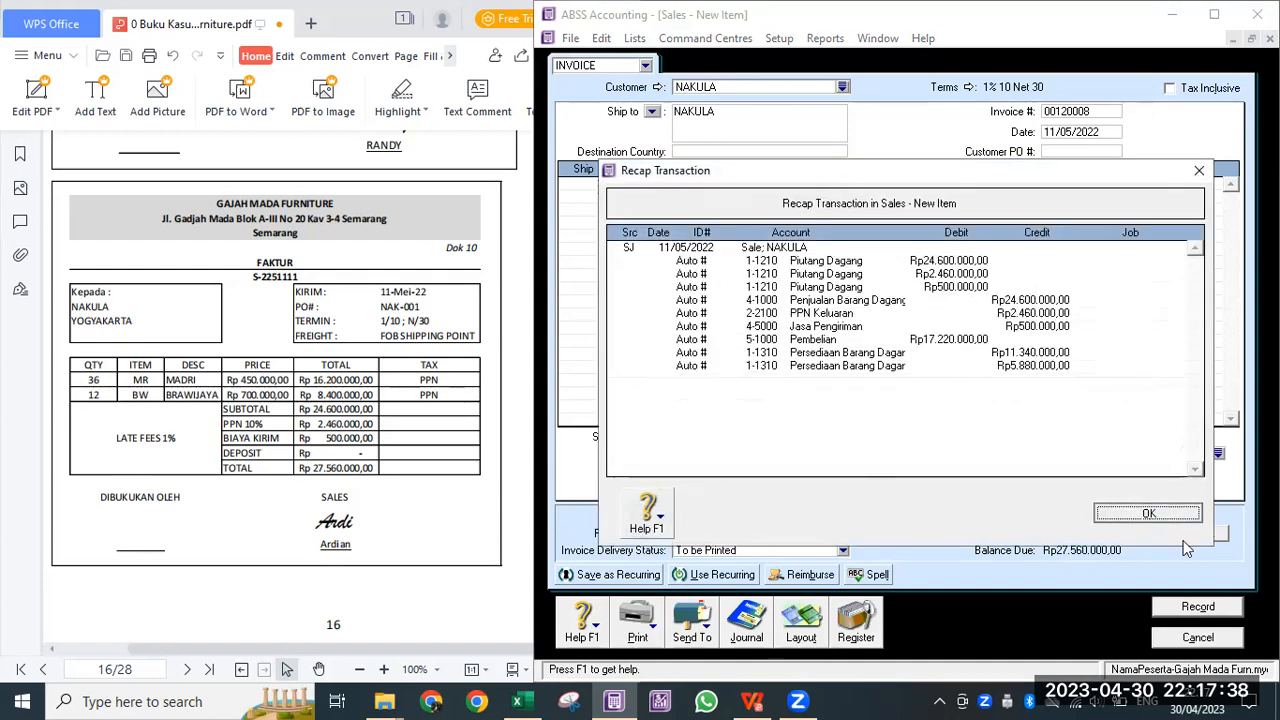
pyautogui.click(1196, 608)
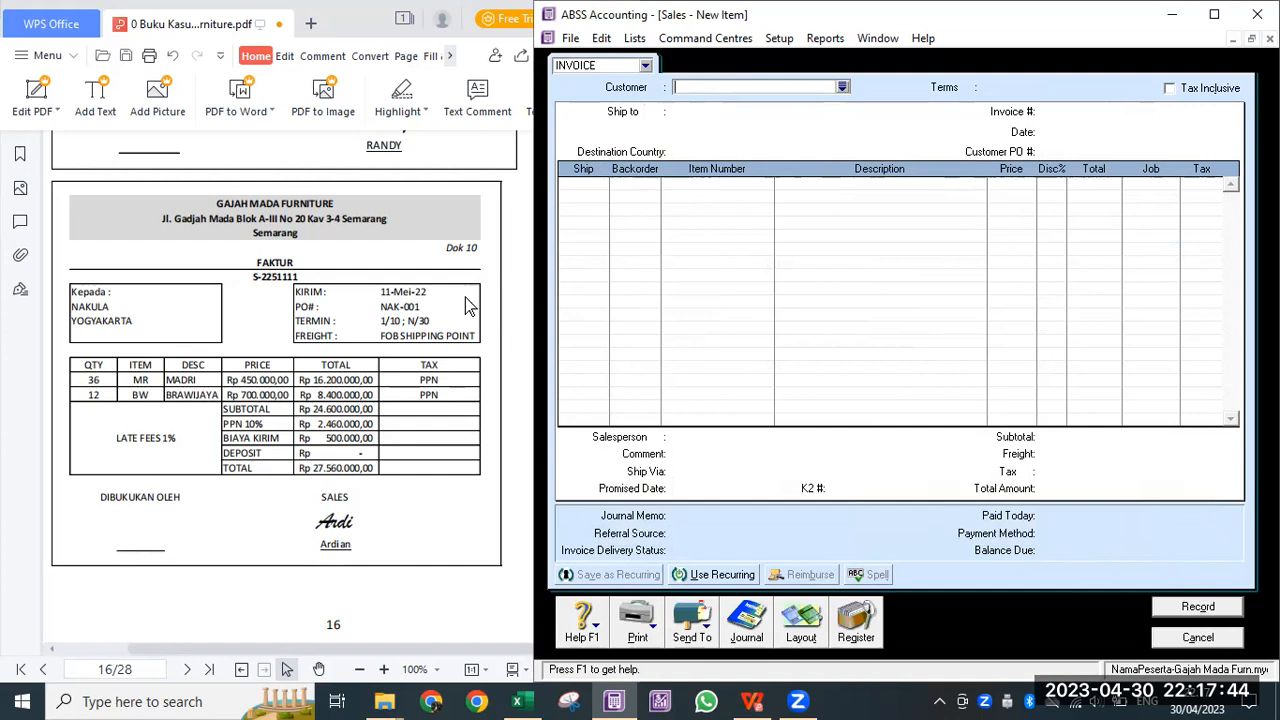
# Step: Go to document Dok 11, the cash disbursement to PAJAK NEGARA, and close the sales entry window
pyautogui.scroll(-3, 467, 310)
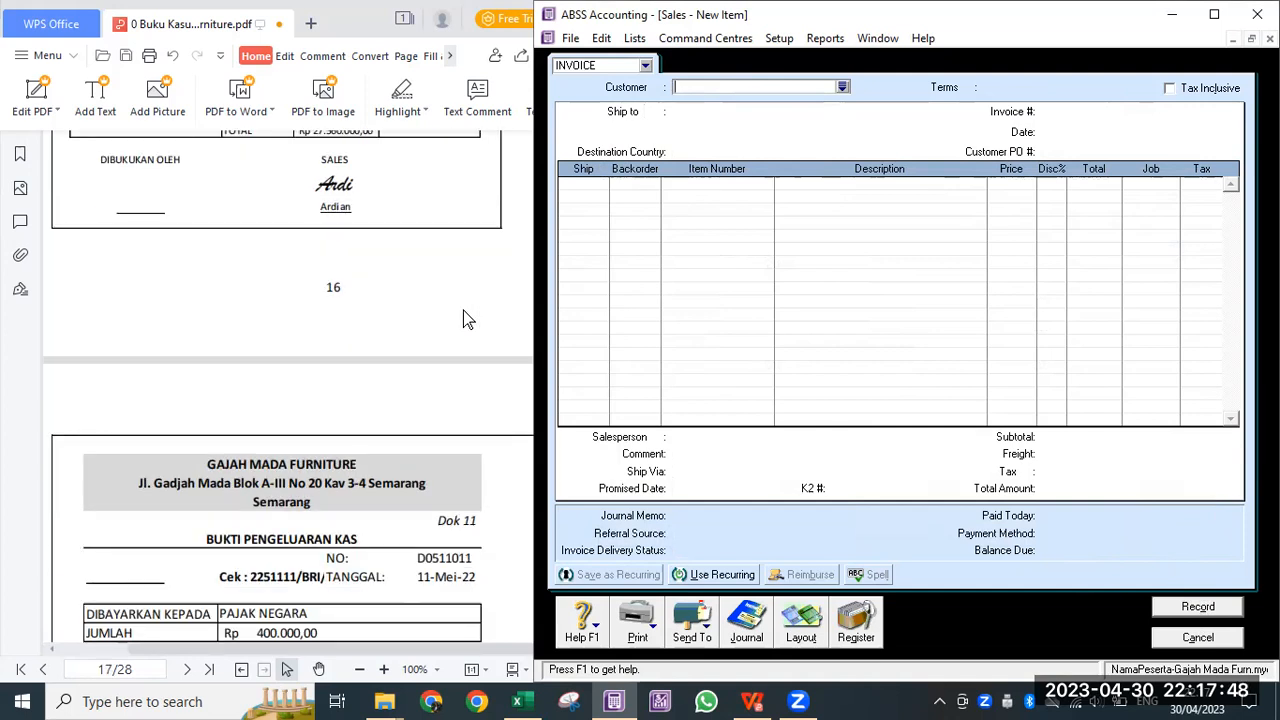
pyautogui.scroll(-1, 463, 319)
pyautogui.scroll(-3, 463, 319)
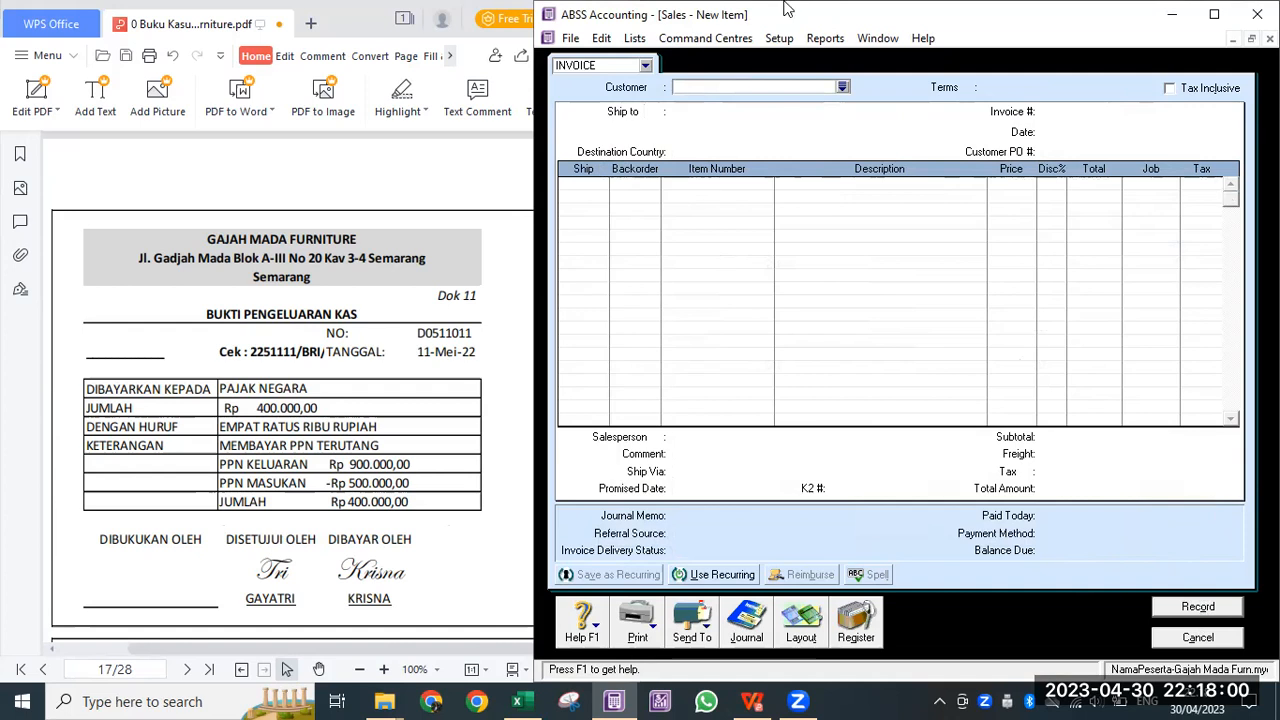
pyautogui.press('Escape')
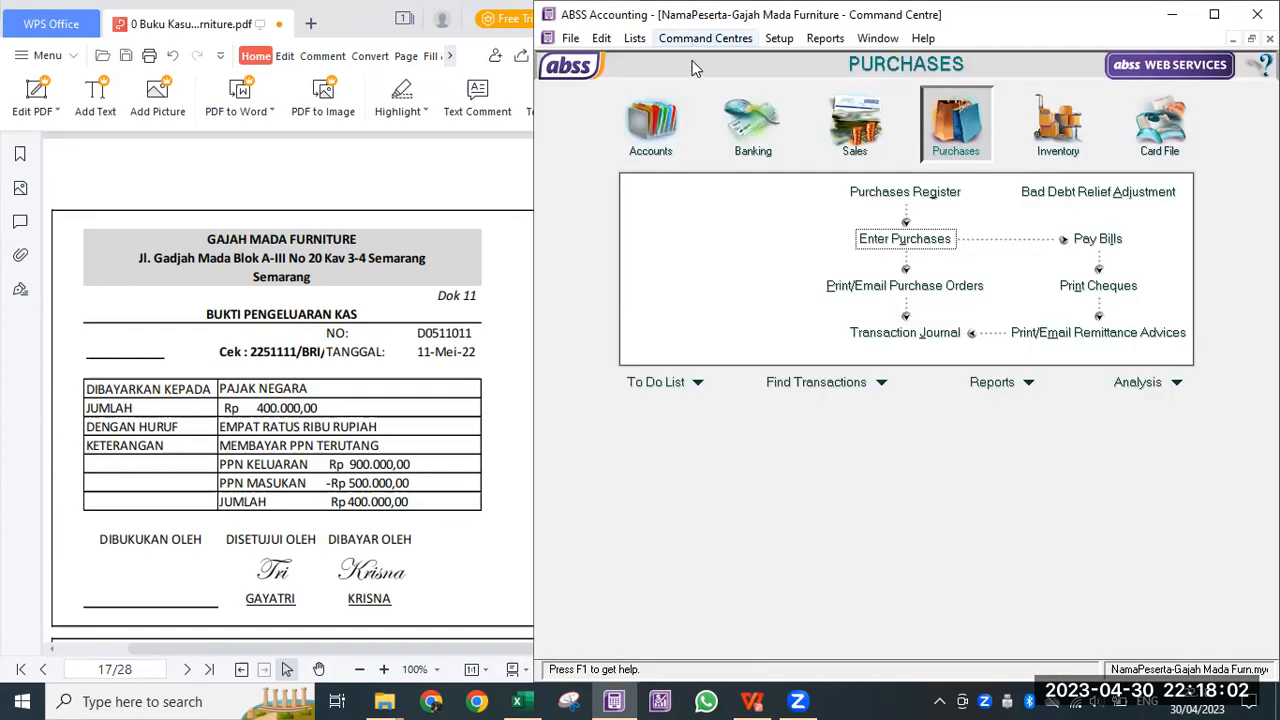
pyautogui.click(495, 183)
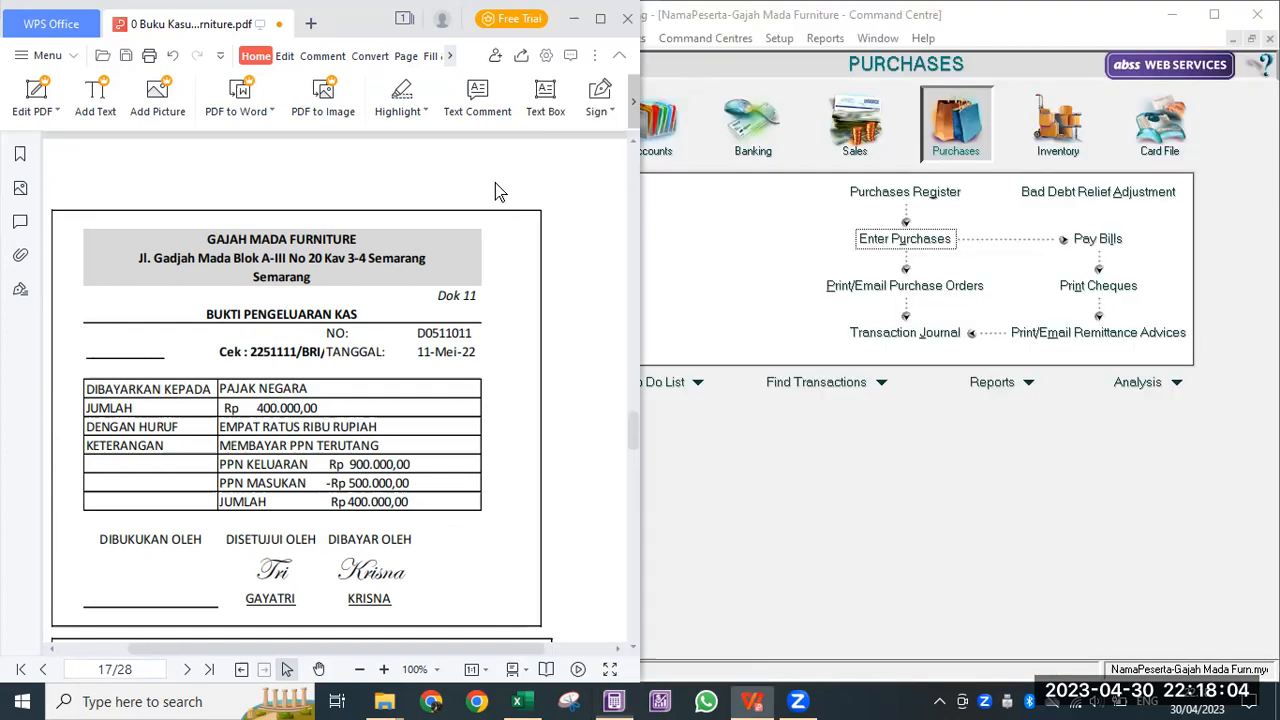